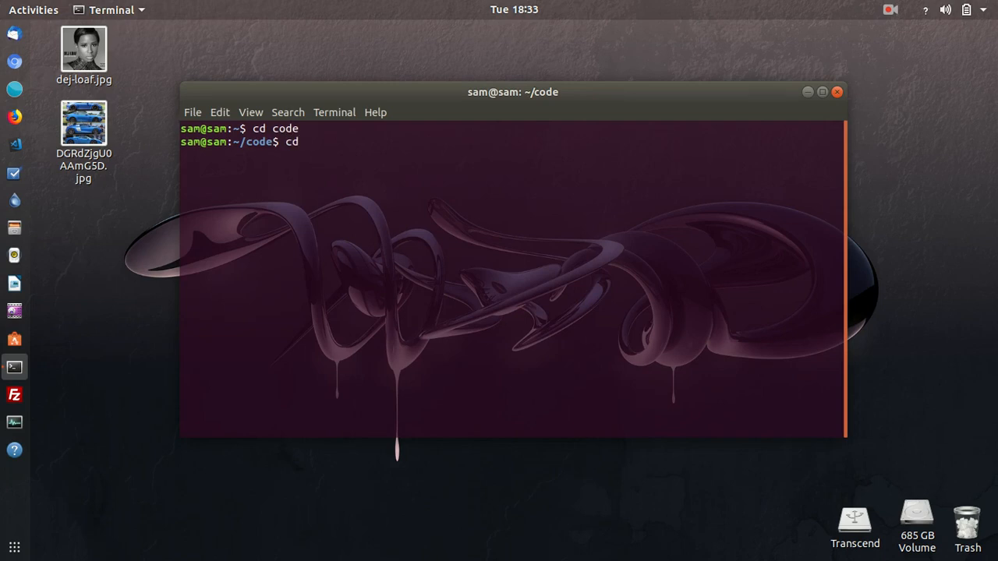
Step: Change into the pixelart folder and activate the virtual environment with source ../envs/pixel/bin/activate
text(pixe)
key(Tab)
key(Return)
text(source )
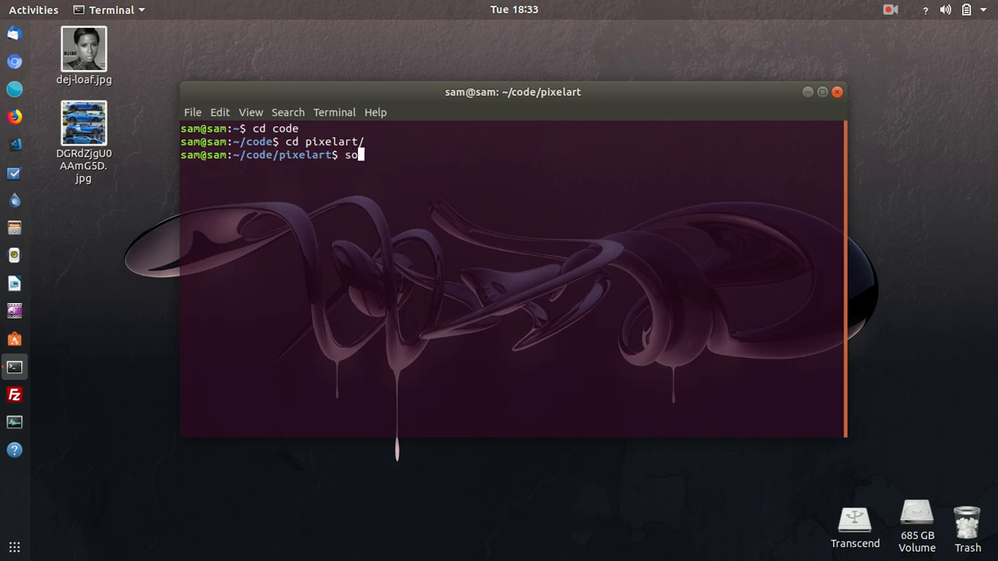
text(../envs/pixel/b)
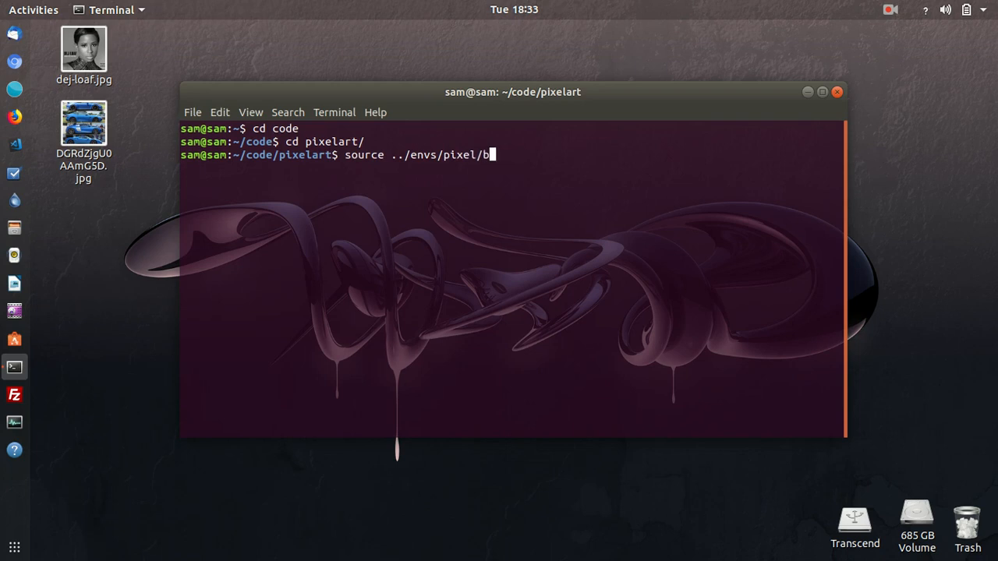
key(Tab)
text(a)
key(Tab)
key(Return)
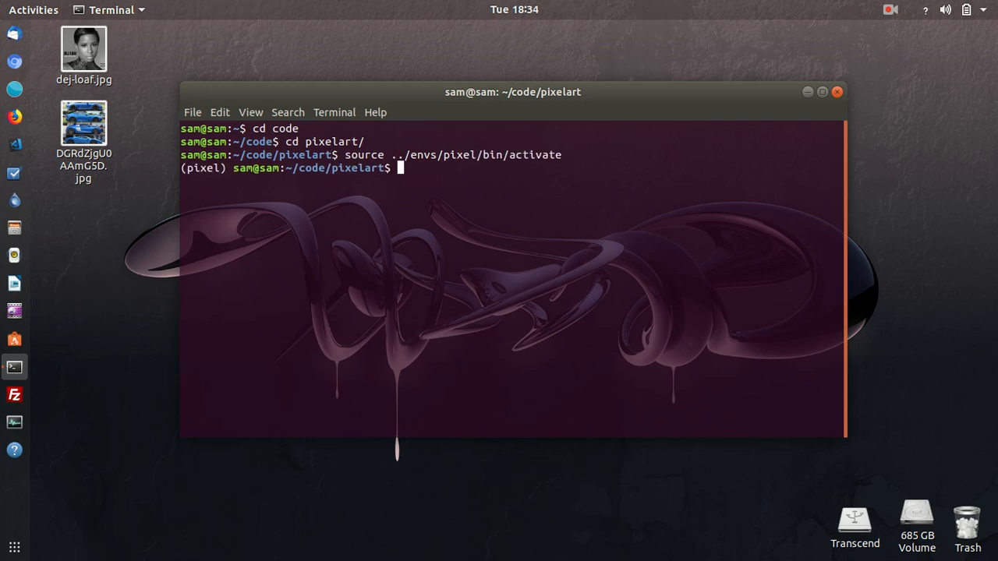
Step: Start the Django development server with python manage.py runserver
text(pt)
key(BackSpace)
text(ython manage.)
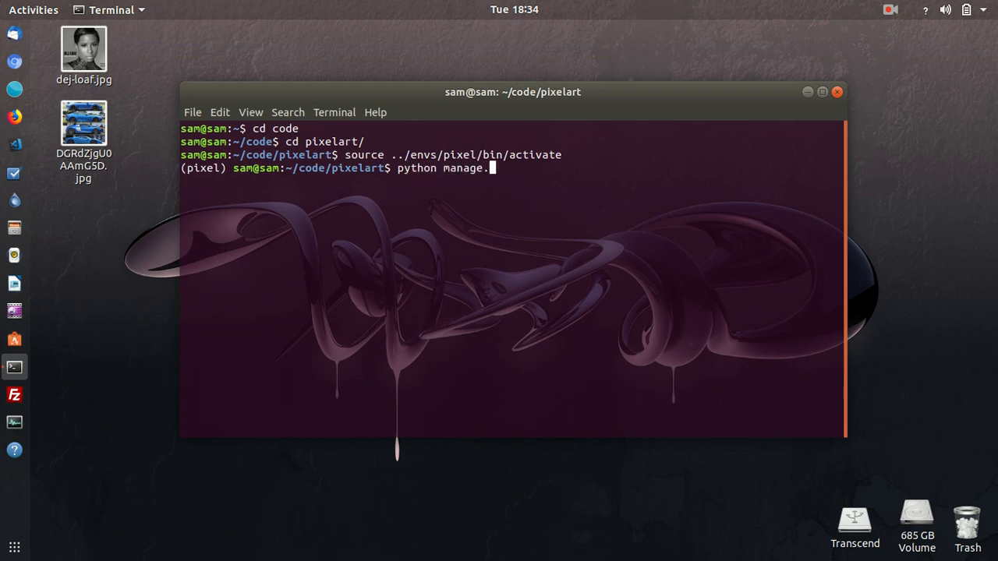
text(py runserver)
key(Return)
Step: In a new terminal session, activate the ../envs/pixel environment and run python path.py
right_click(481, 252)
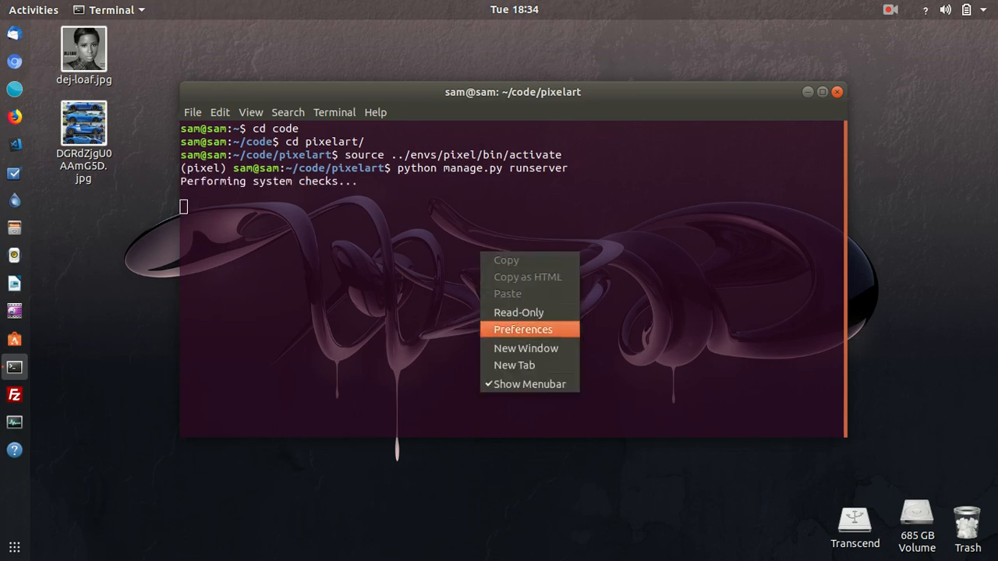
key(Return)
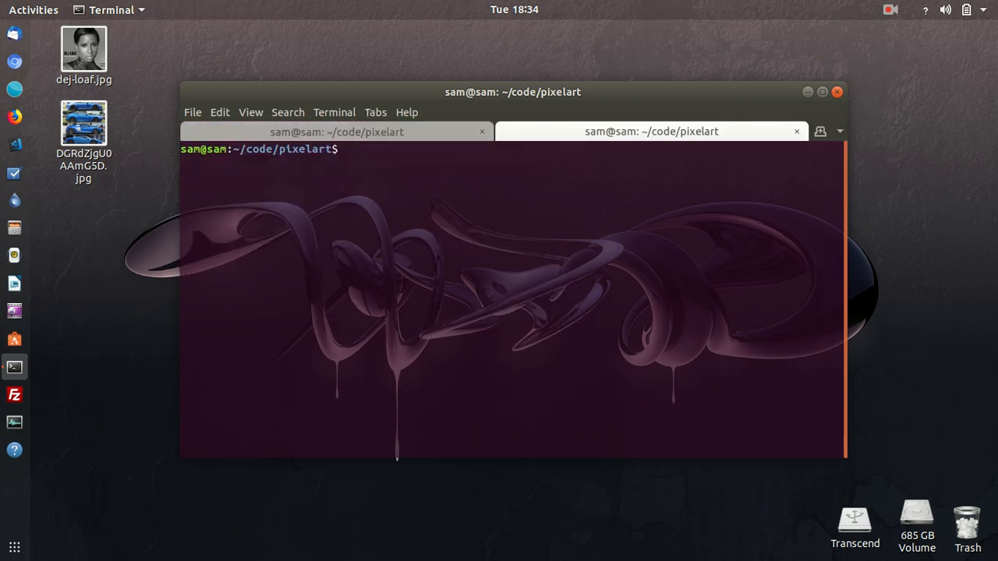
text(source ../envs/pi)
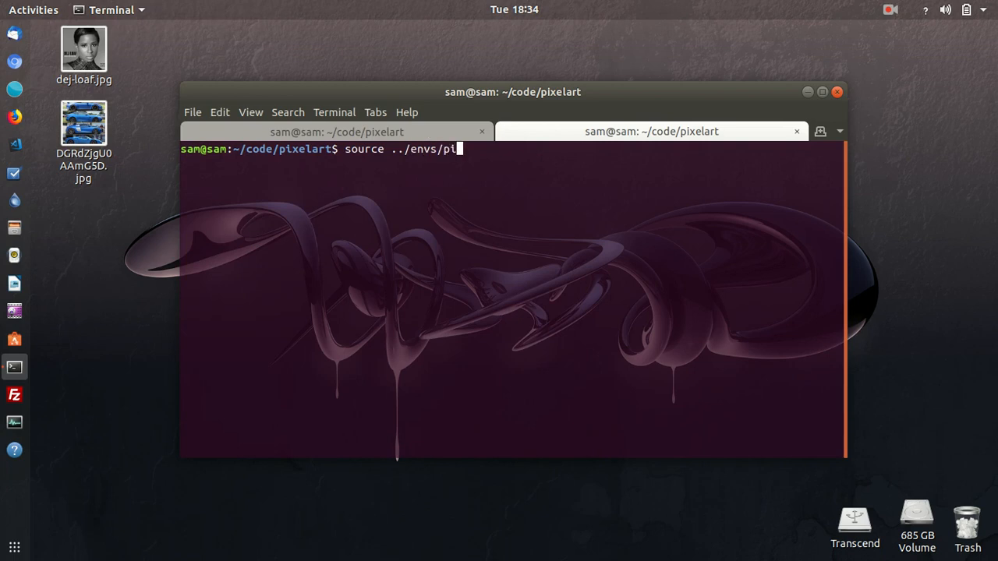
text(xel/bin/activate)
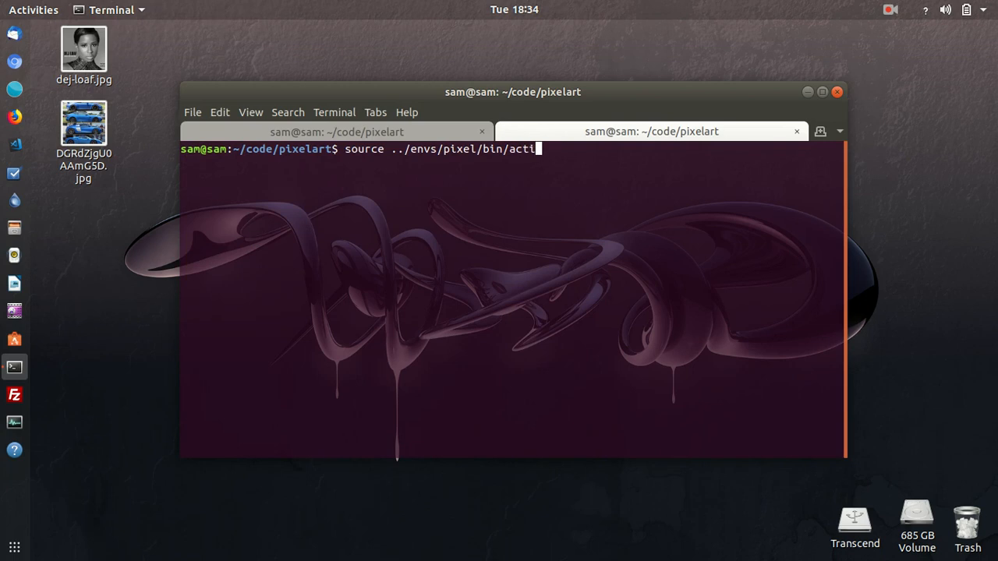
key(Return)
text(python path.py)
key(Return)
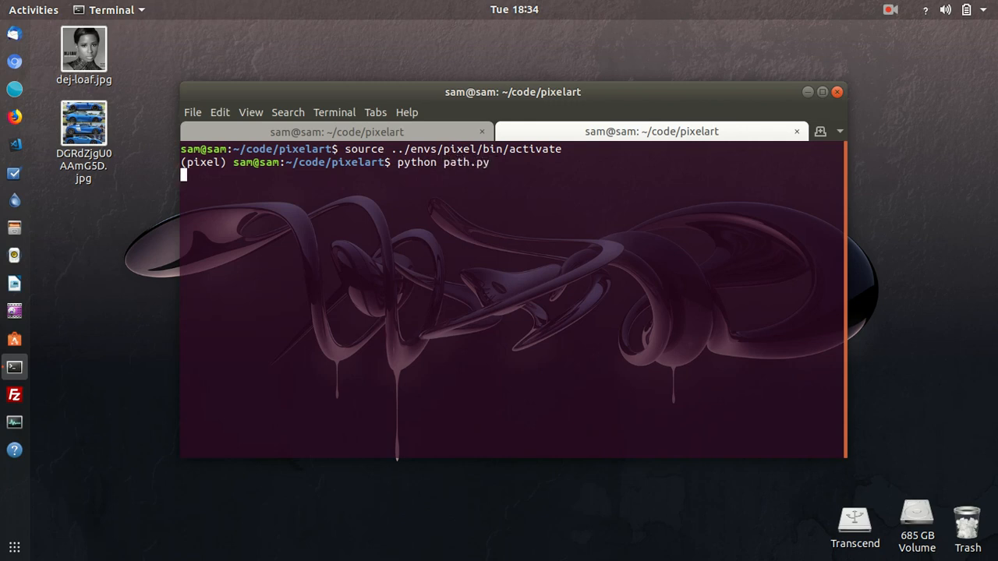
Step: Switch to Chromium, load 127.0.0.1:8000 and open the Color Editor page
click(337, 131)
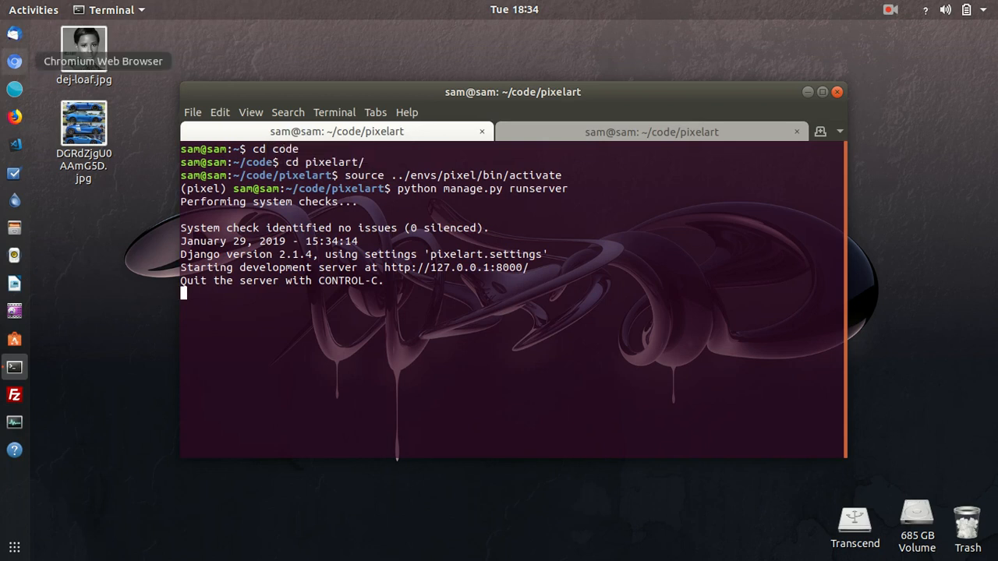
click(14, 62)
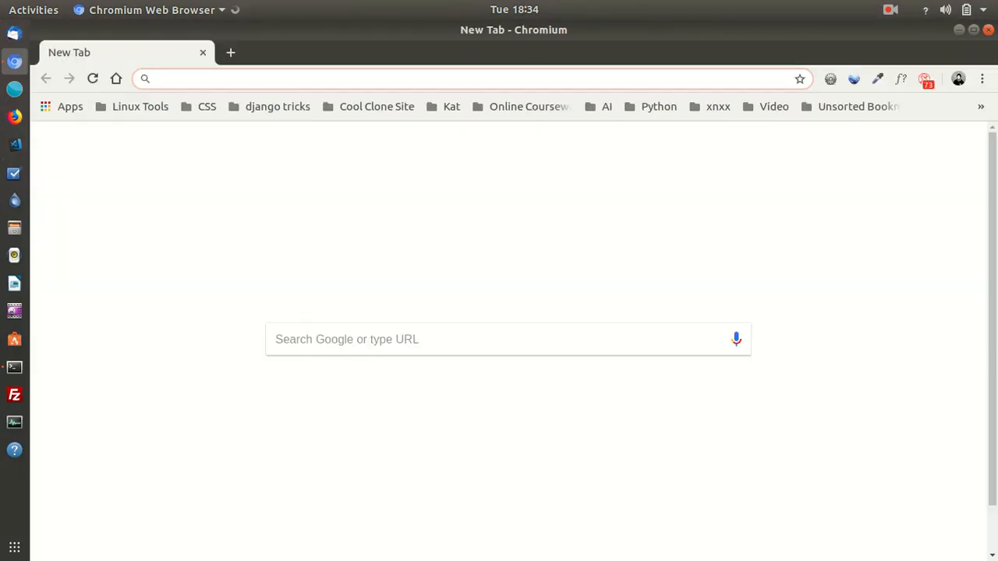
text(12)
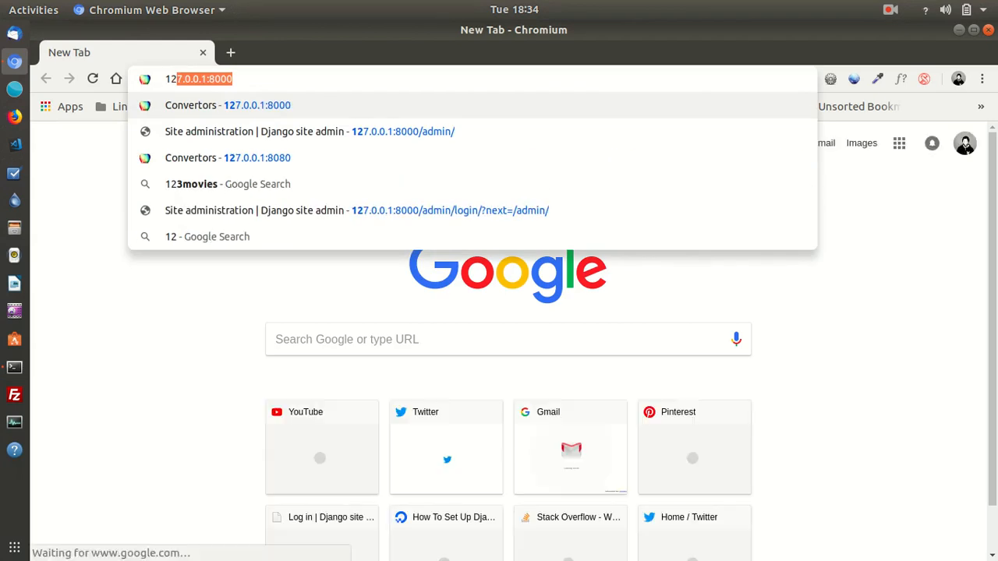
key(Right)
key(Return)
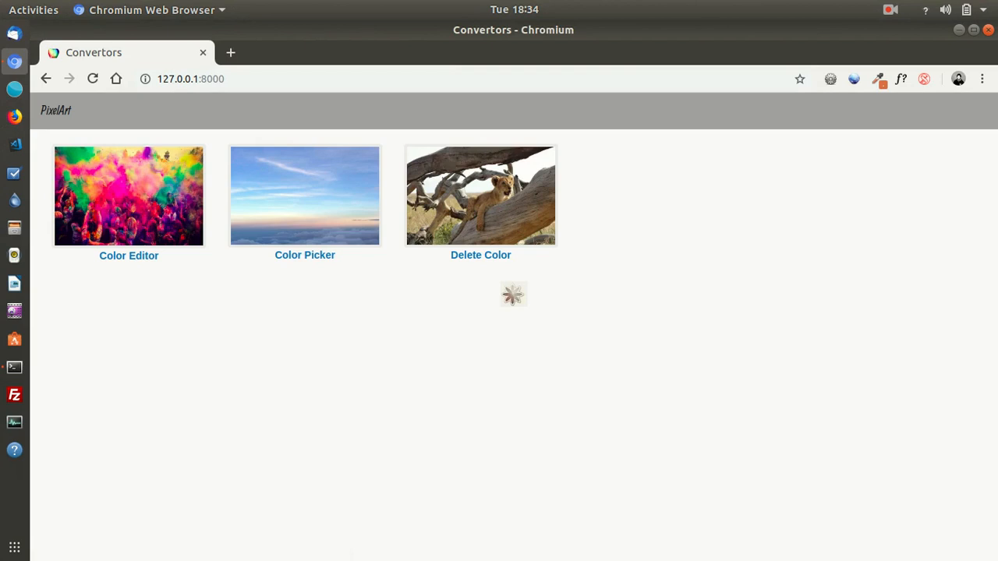
click(129, 255)
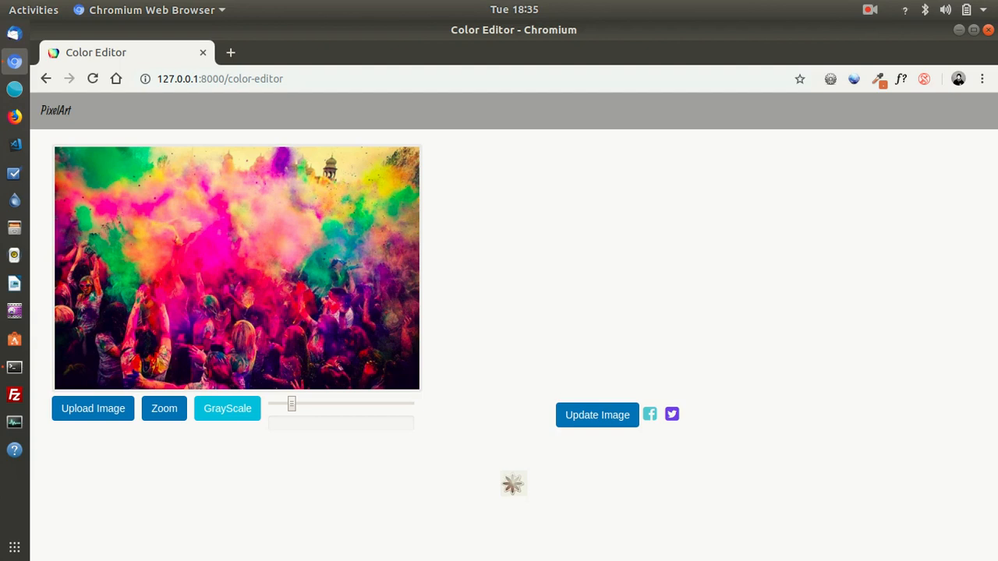
Step: Upload the image dej-loaf.jpg from the Desktop folder to the Color Editor
click(92, 408)
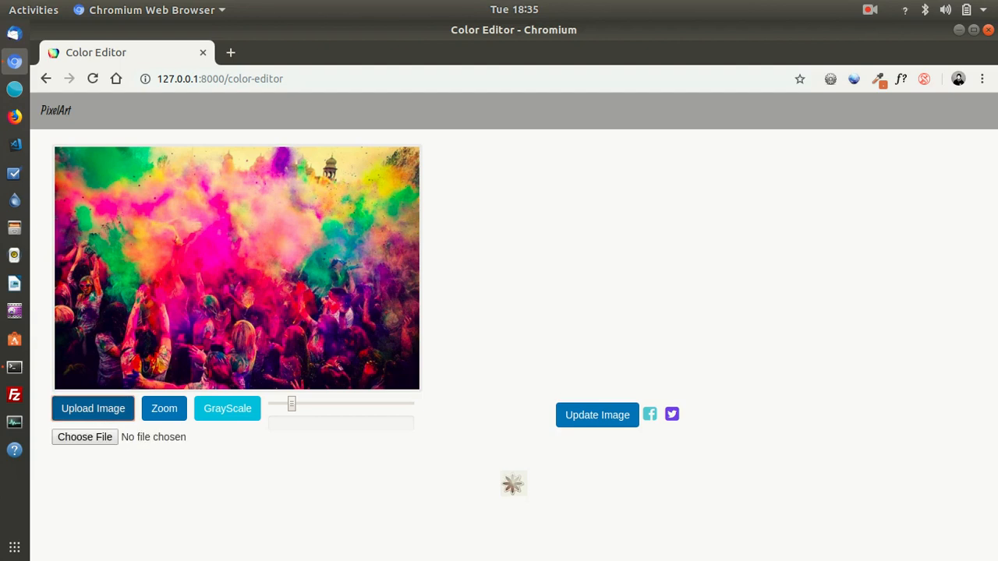
click(85, 437)
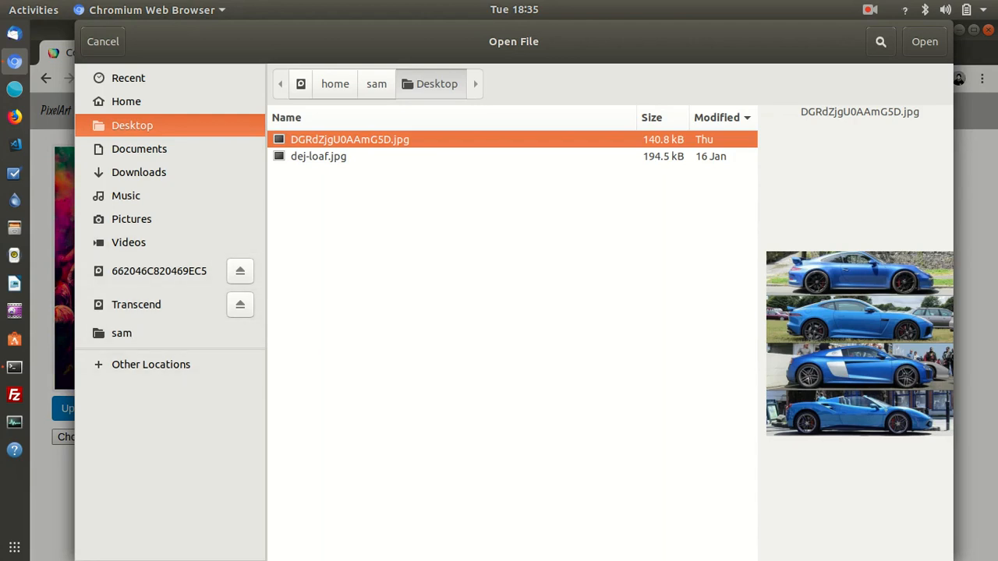
click(318, 156)
key(Return)
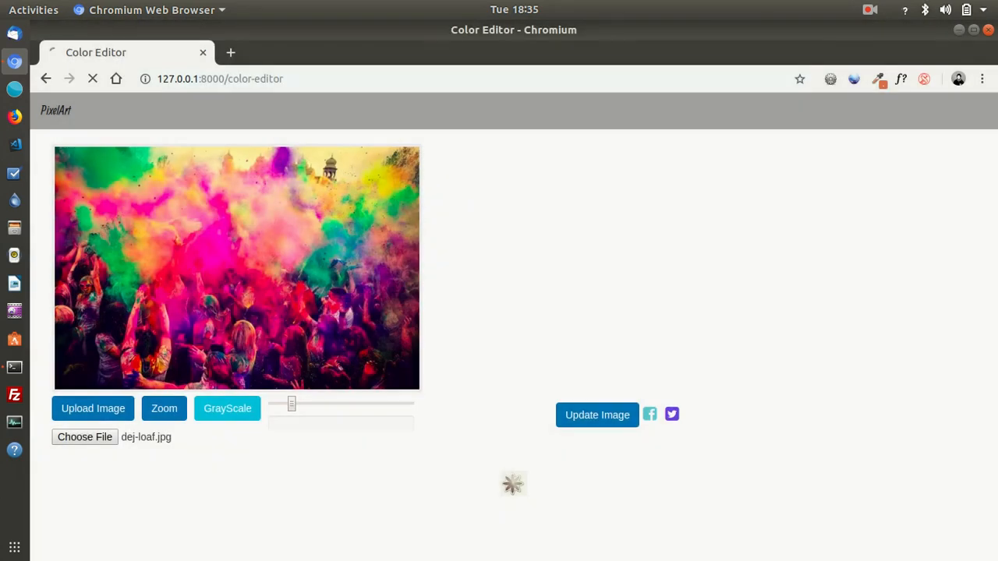
Step: Disconnect the SONILEX SL-BT32 headset in the system's Bluetooth settings and return to the Color Editor
click(944, 10)
click(846, 158)
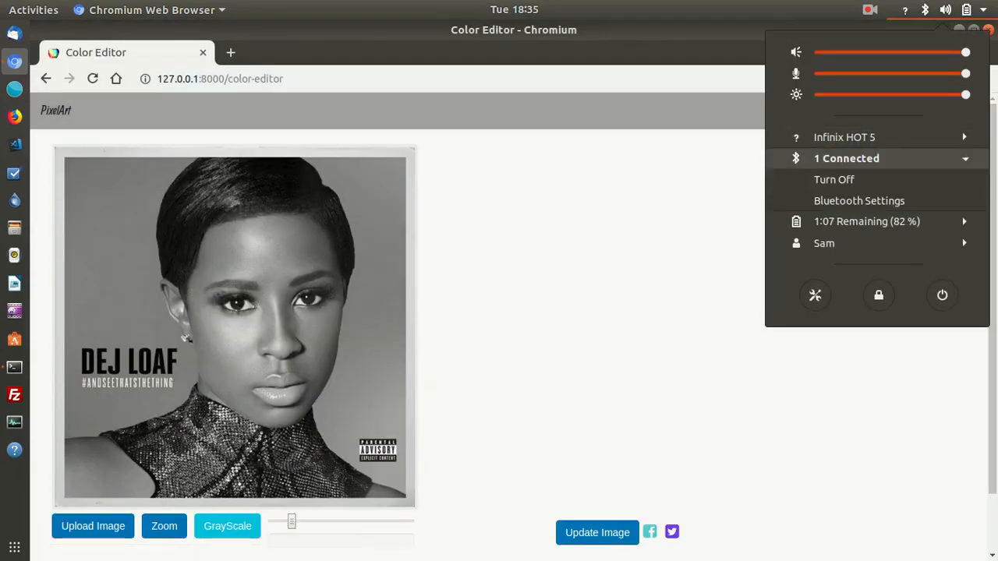
click(859, 201)
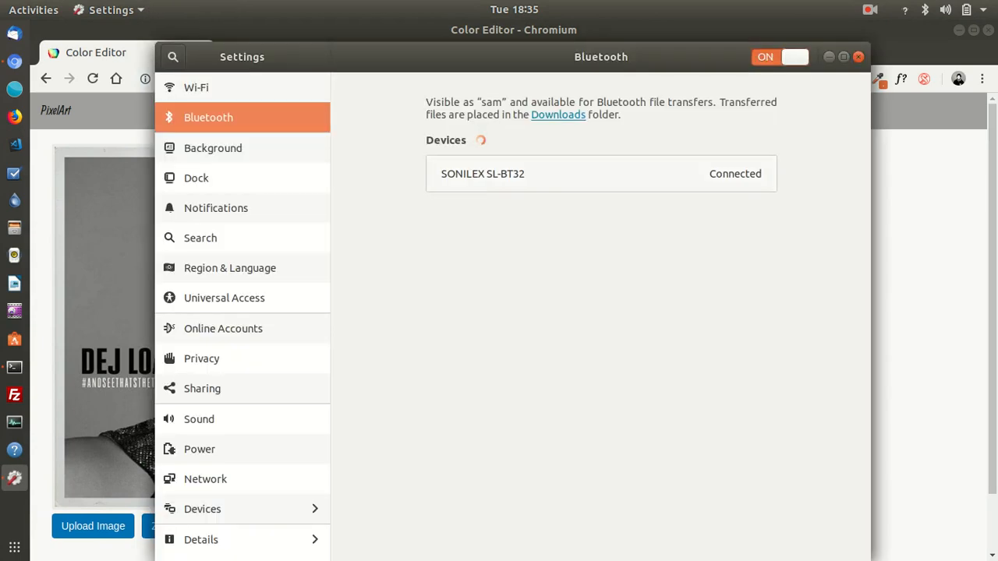
click(601, 174)
click(548, 320)
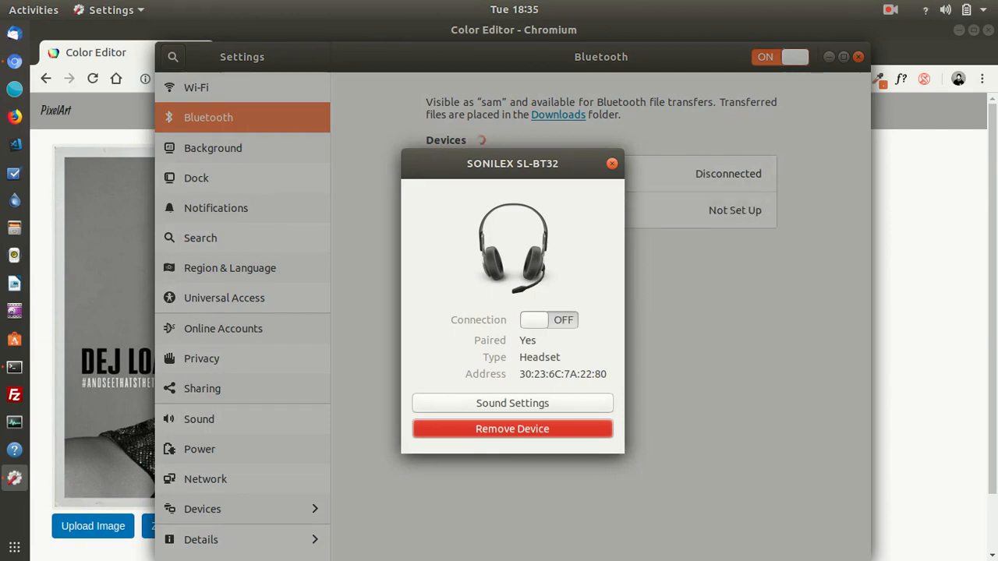
click(612, 163)
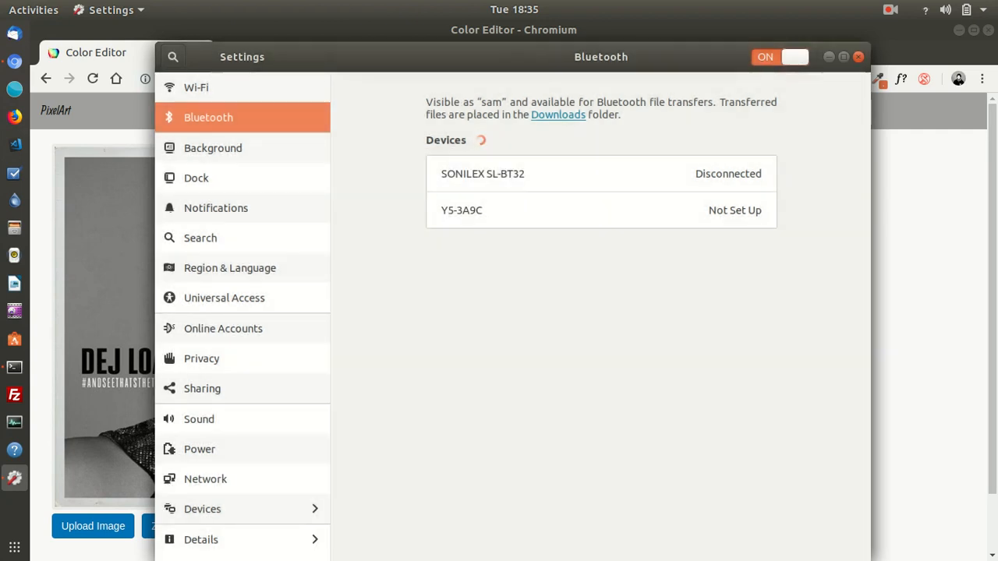
click(858, 56)
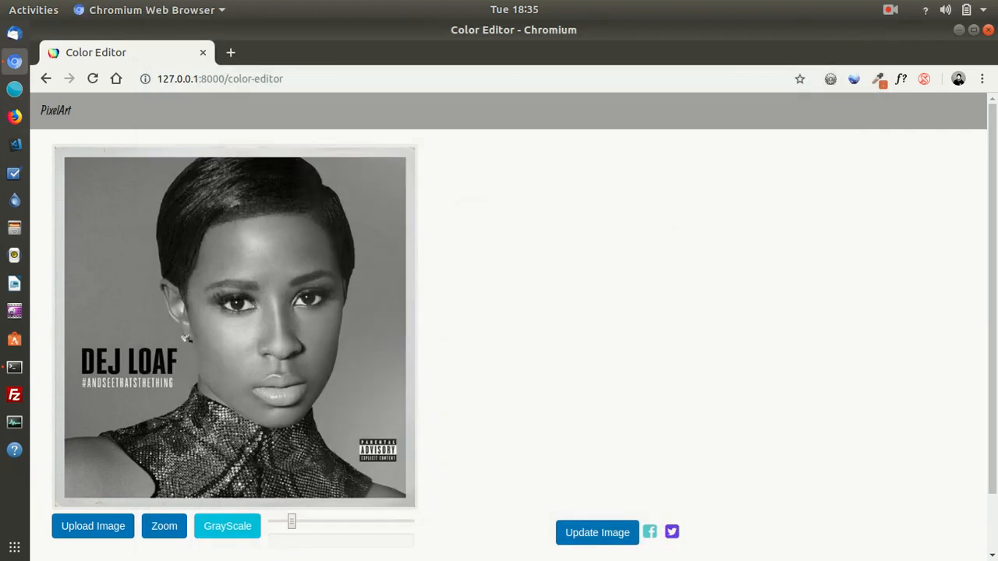
scroll(507, 535, down, 2)
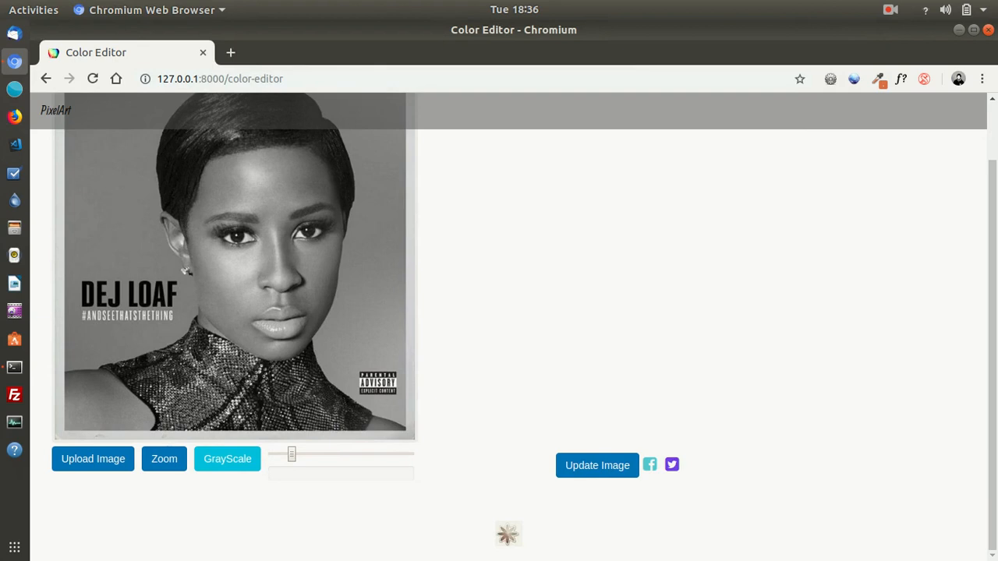
click(507, 534)
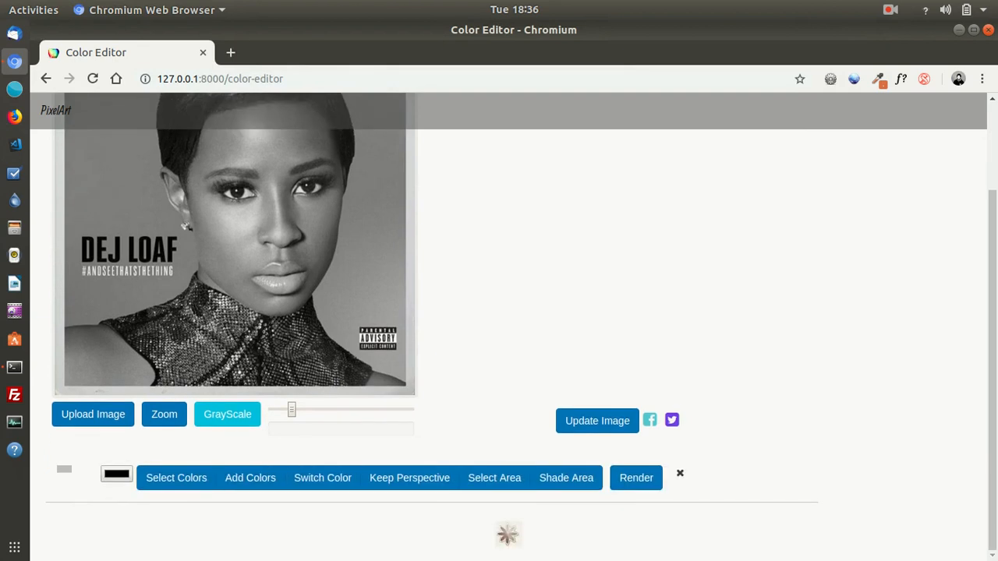
click(251, 477)
scroll(250, 477, up, 3)
scroll(250, 478, down, 3)
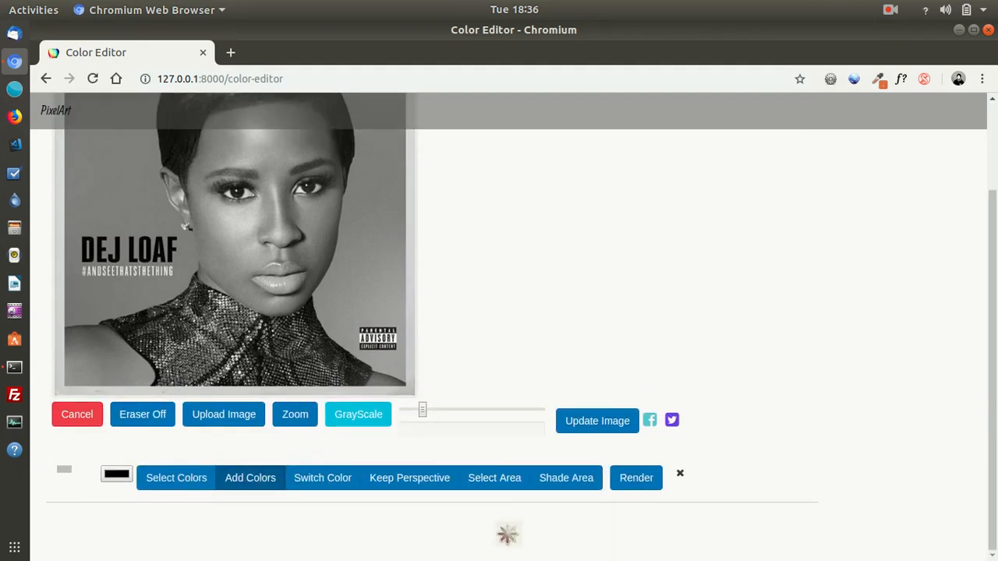
click(295, 415)
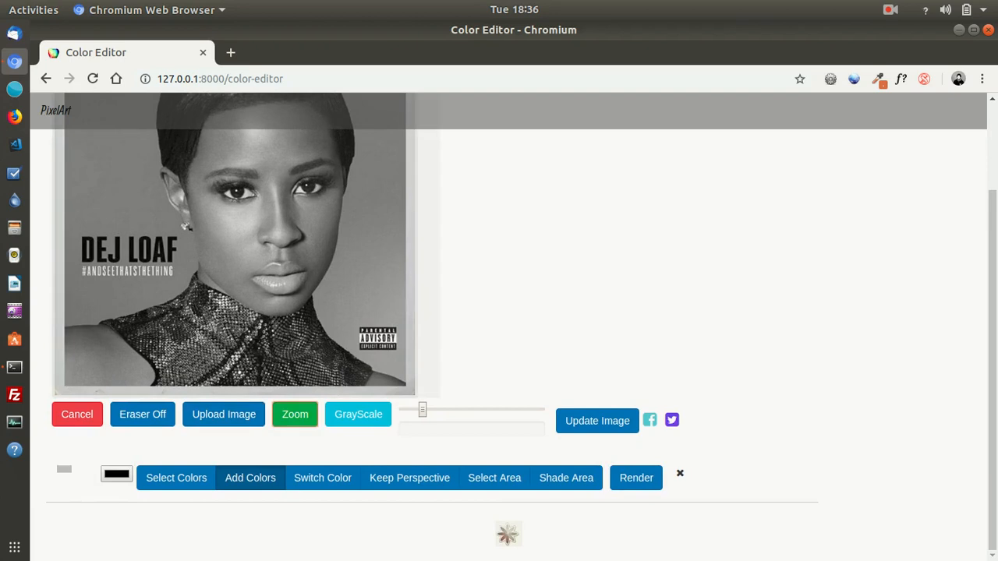
mouse_move(265, 283)
mouse_down()
mouse_move(319, 309)
mouse_move(281, 281)
mouse_up()
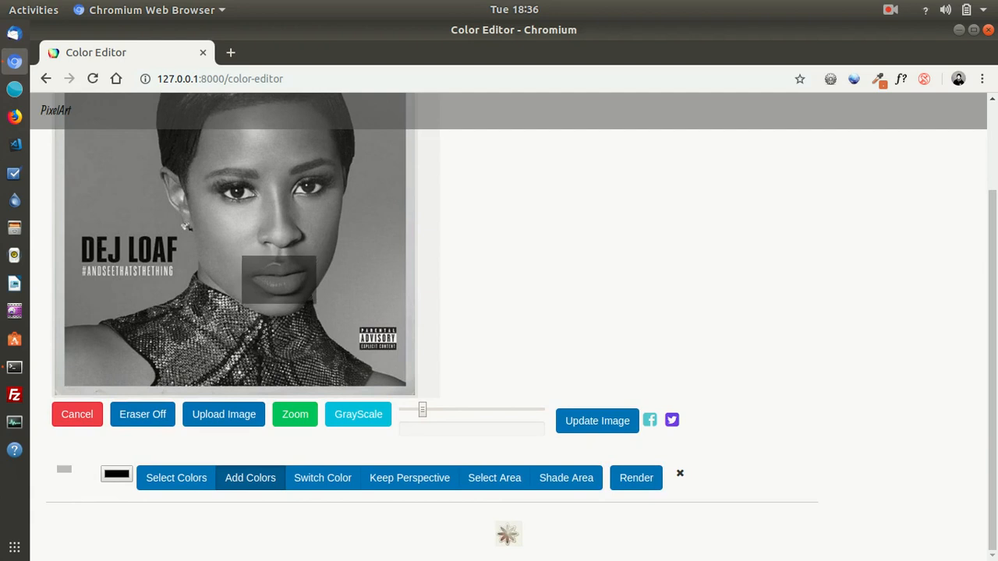
click(250, 478)
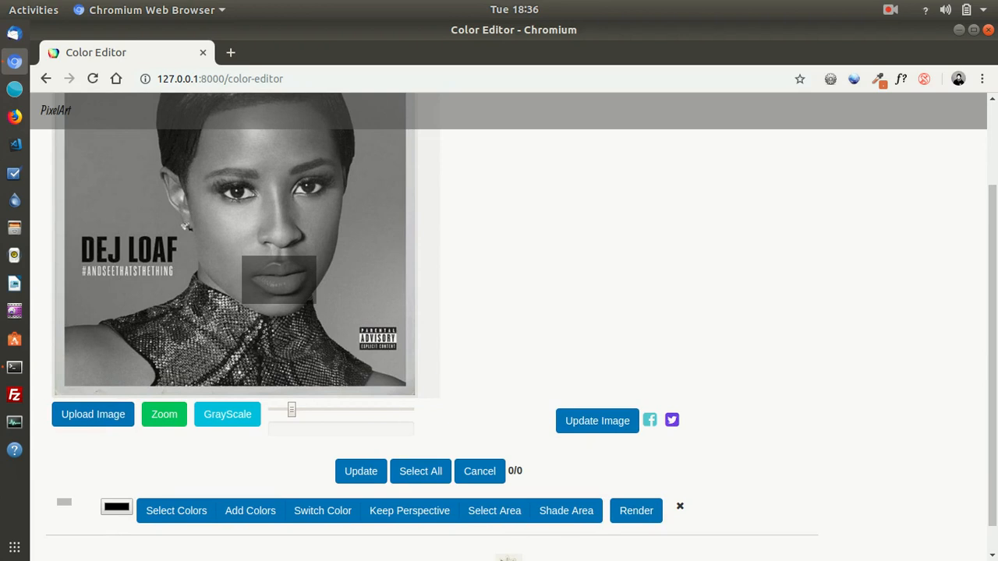
key(F5)
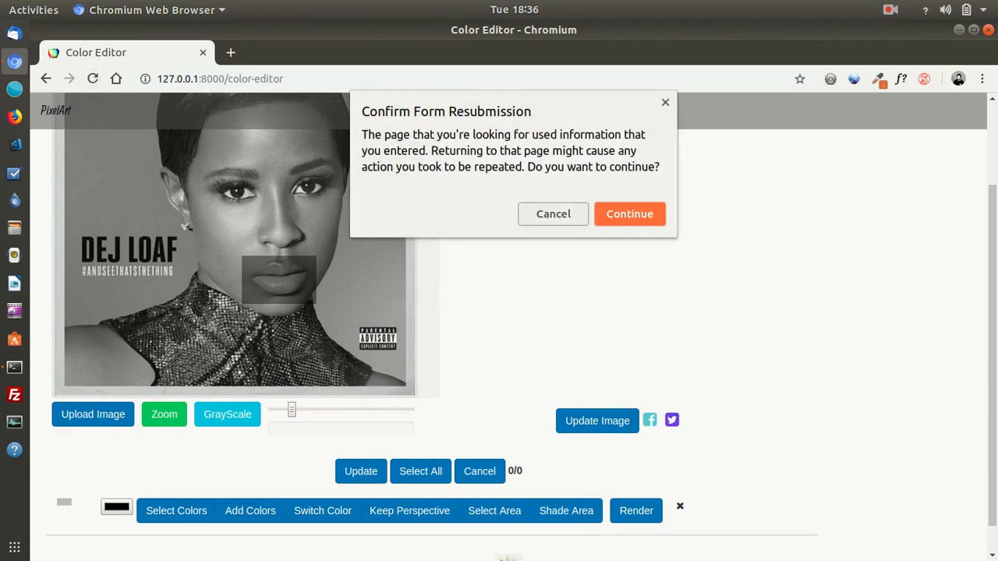
key(Return)
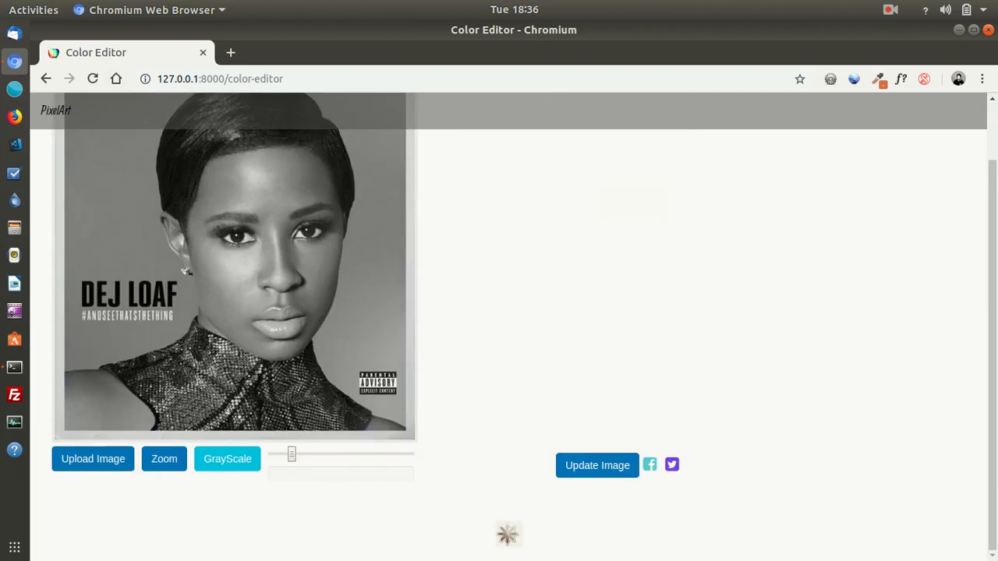
Step: Zoom the uploaded portrait in on a rectangular area around the lips
click(164, 459)
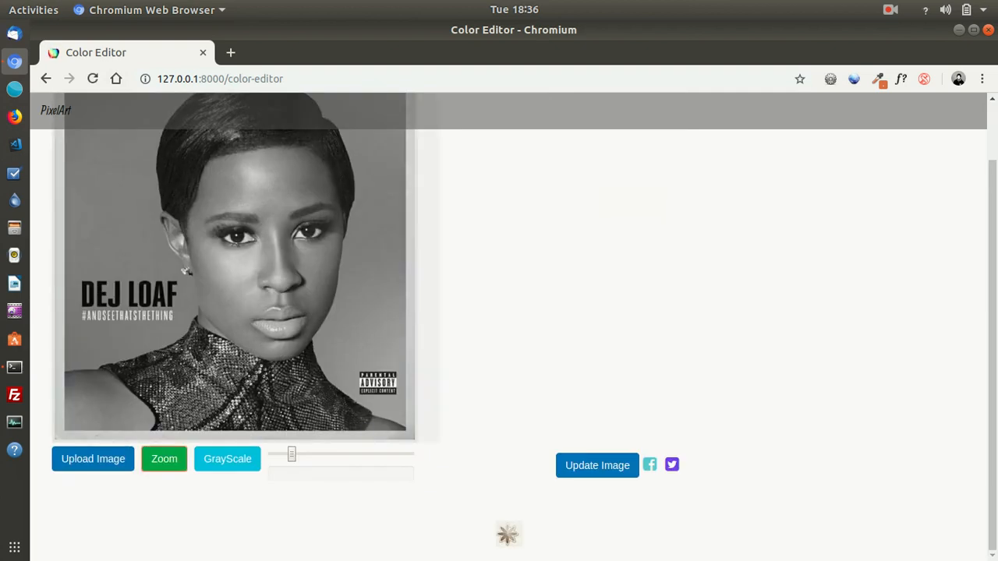
drag(269, 325, 316, 348)
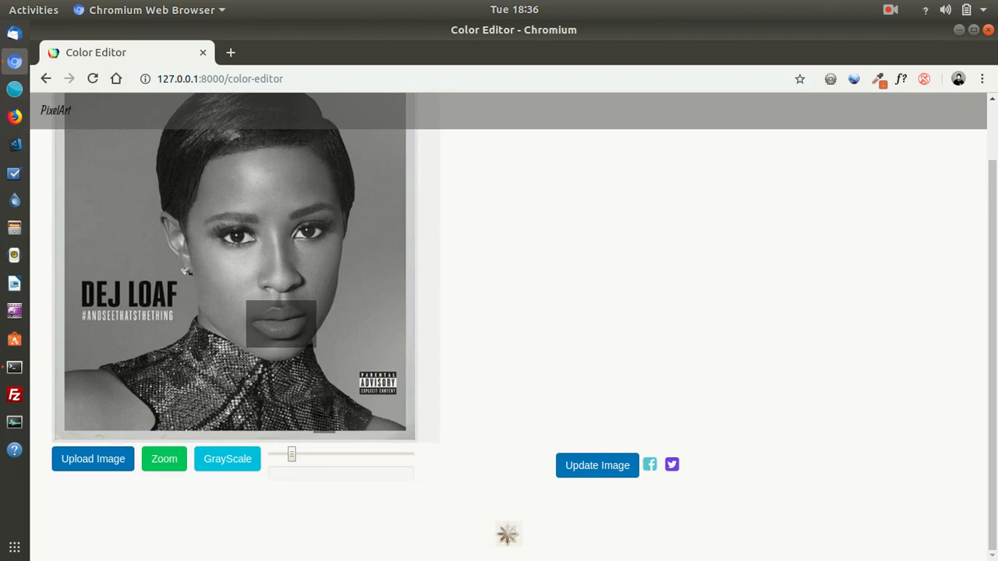
click(163, 458)
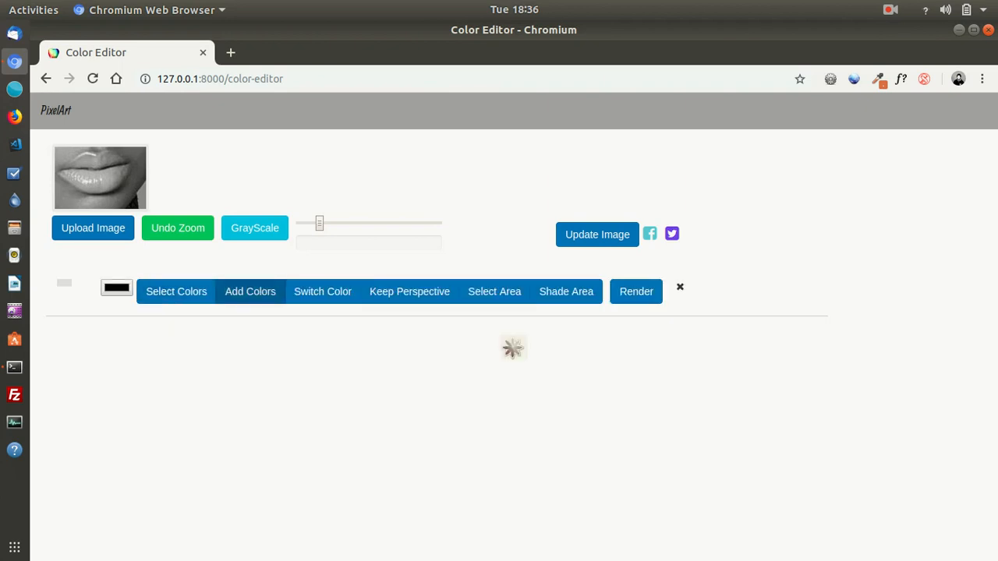
Step: Start Add Colors on the zoomed portrait, enlarge the brush slightly and paint over the upper and lower lips
click(250, 292)
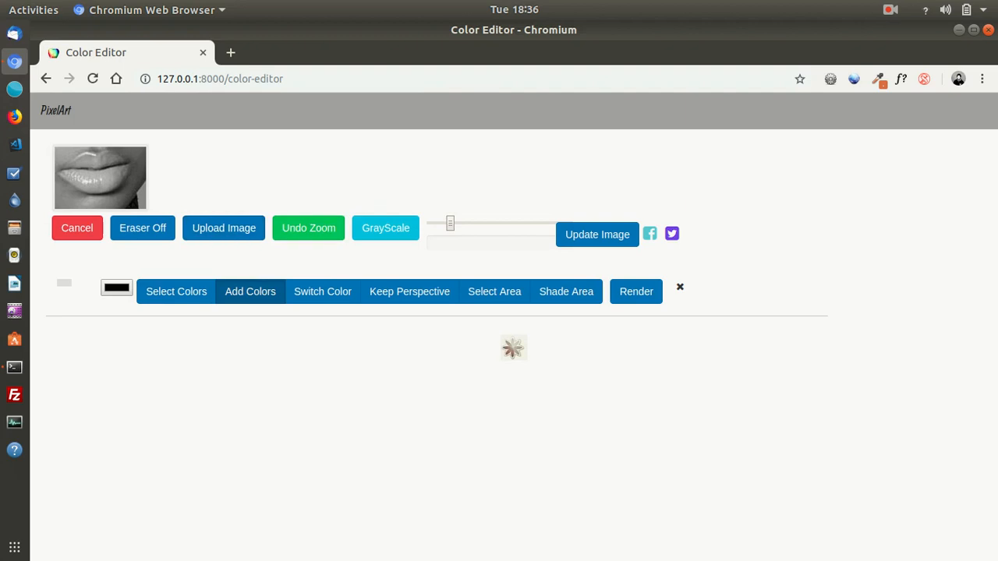
drag(450, 224, 459, 224)
mouse_move(90, 176)
mouse_down()
mouse_move(116, 170)
mouse_move(86, 167)
mouse_move(95, 169)
mouse_move(81, 178)
mouse_move(121, 163)
mouse_move(78, 186)
mouse_move(74, 167)
mouse_up()
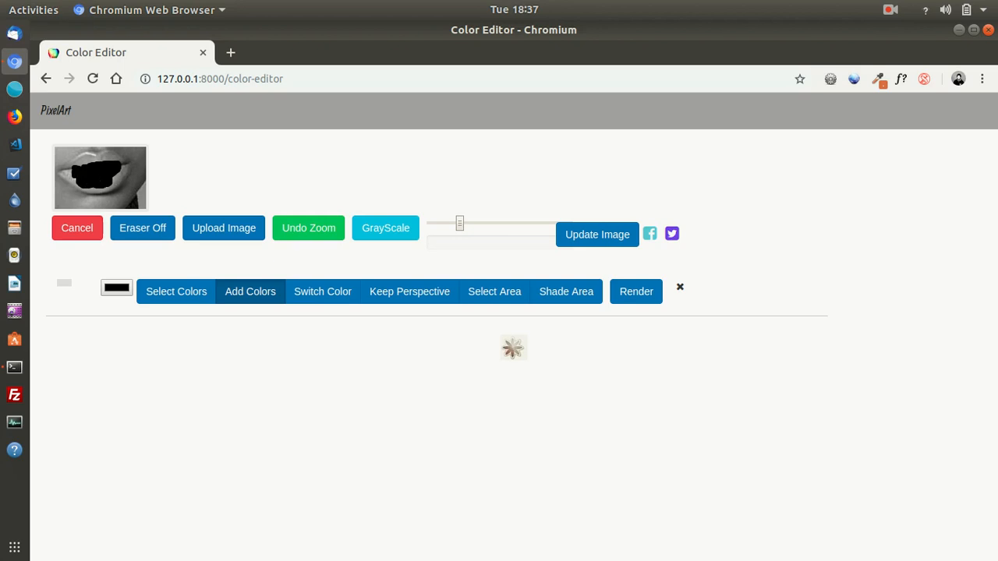
mouse_move(114, 184)
mouse_down()
mouse_move(121, 165)
mouse_move(64, 173)
mouse_move(94, 191)
mouse_up()
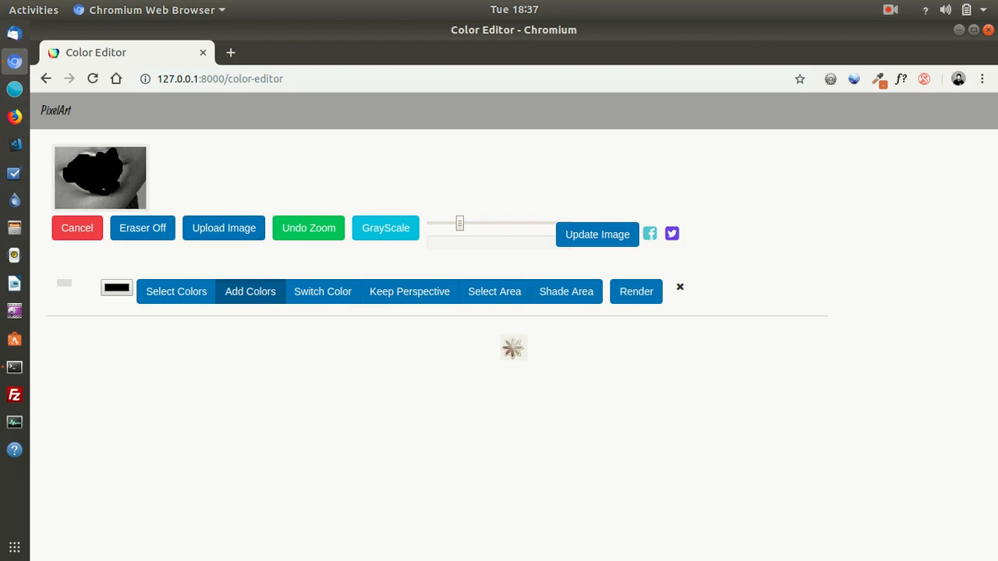
Step: Erase the paint spilling past the lip edges, refill the gaps at both lip corners and finish the Add Colors selection
click(143, 229)
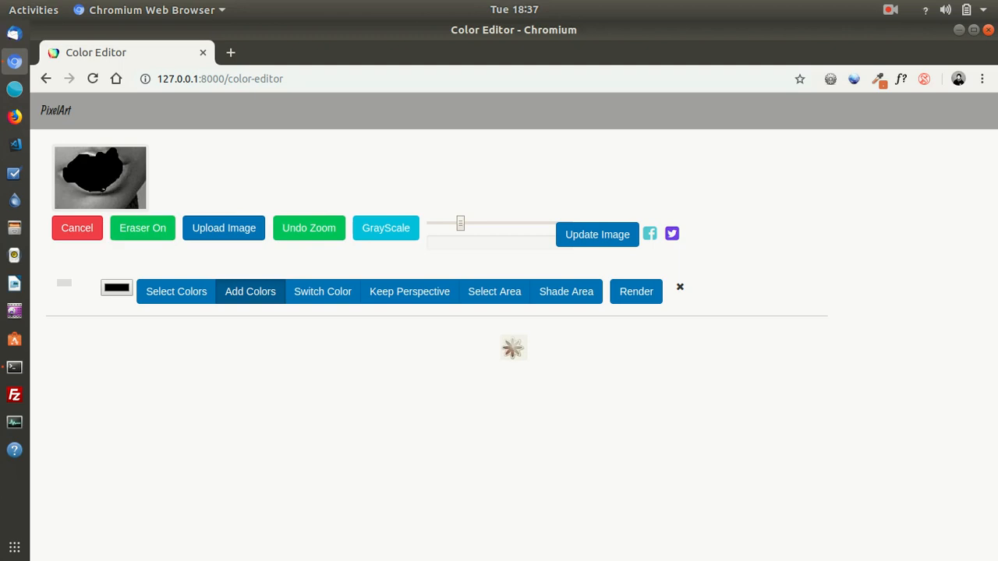
mouse_move(87, 190)
mouse_down()
mouse_move(65, 178)
mouse_move(84, 158)
mouse_move(72, 162)
mouse_move(112, 150)
mouse_up()
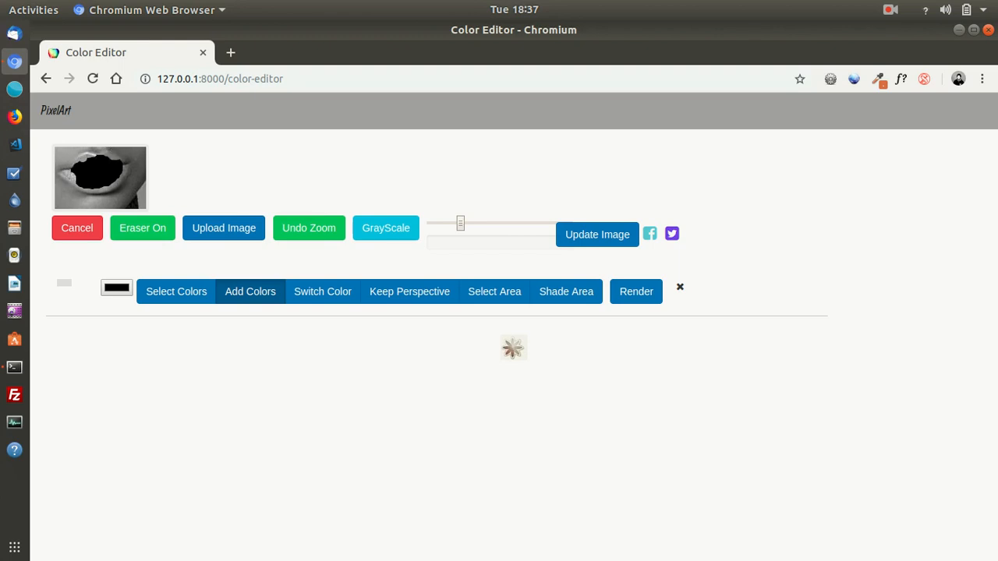
click(142, 228)
drag(70, 175, 65, 167)
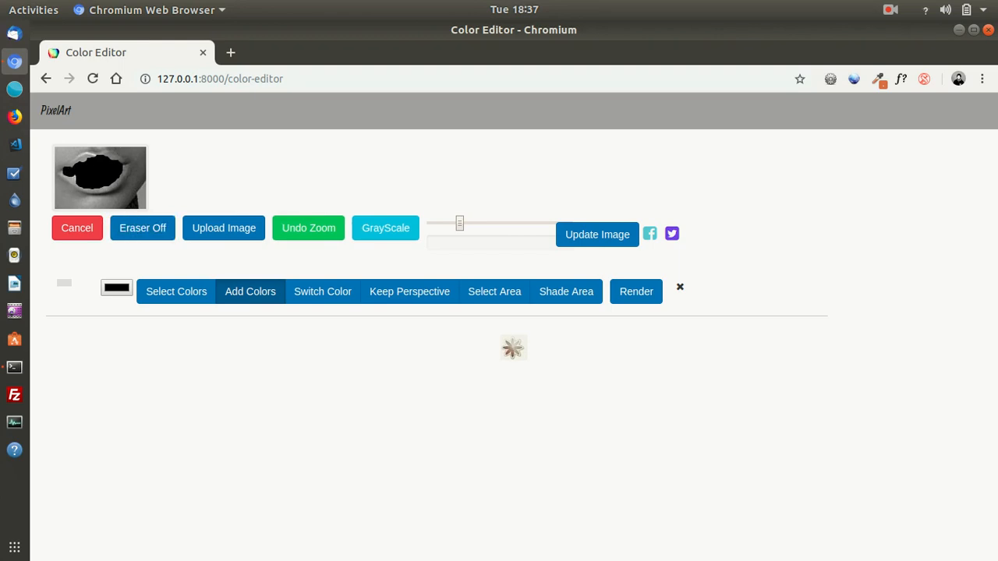
click(75, 181)
click(124, 166)
drag(123, 170, 121, 175)
click(250, 291)
click(419, 306)
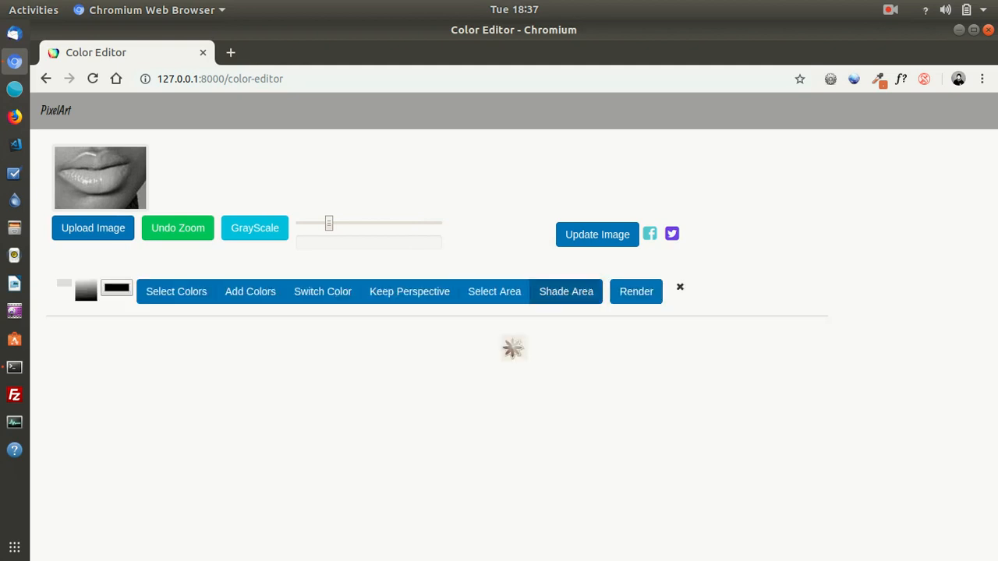
Step: Paint a Shade Area over both lips, erasing the spill along the upper lip edge
click(566, 291)
mouse_move(65, 170)
mouse_down()
mouse_move(83, 158)
mouse_move(104, 169)
mouse_move(92, 158)
mouse_move(113, 154)
mouse_move(122, 171)
mouse_move(123, 162)
mouse_move(109, 183)
mouse_move(113, 170)
mouse_move(69, 179)
mouse_move(66, 162)
mouse_move(64, 176)
mouse_up()
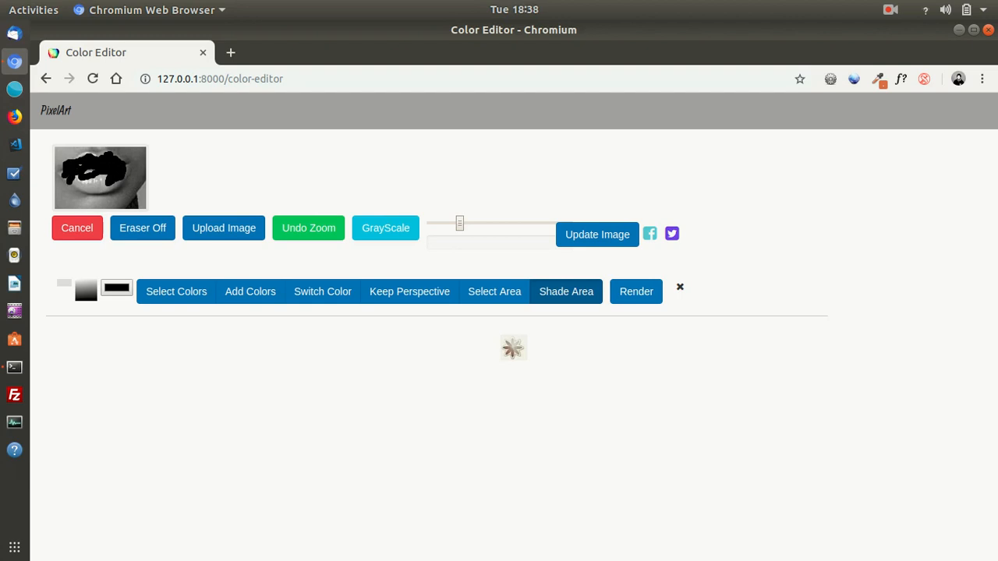
click(143, 228)
mouse_move(65, 161)
mouse_down()
mouse_move(68, 169)
mouse_move(117, 157)
mouse_up()
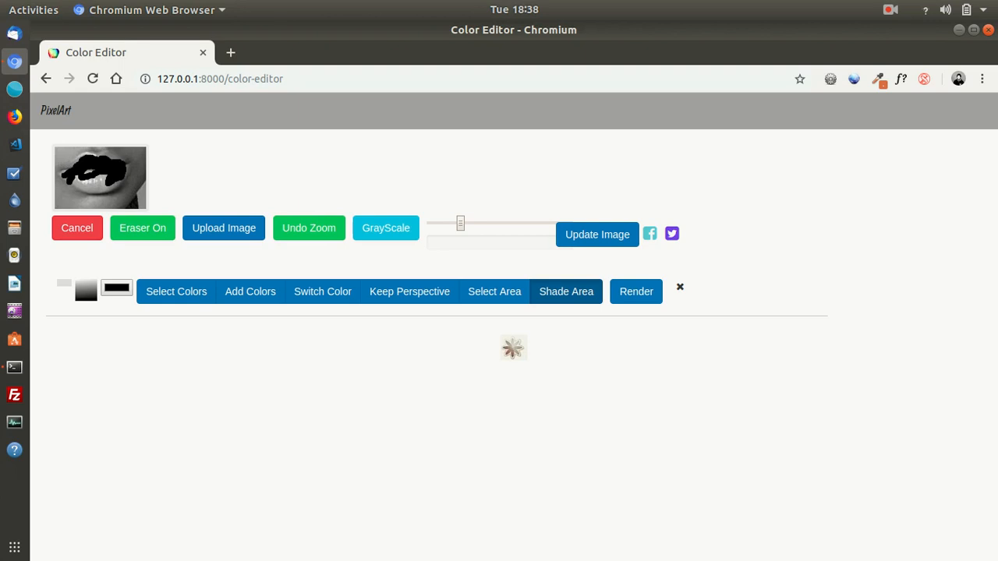
click(143, 228)
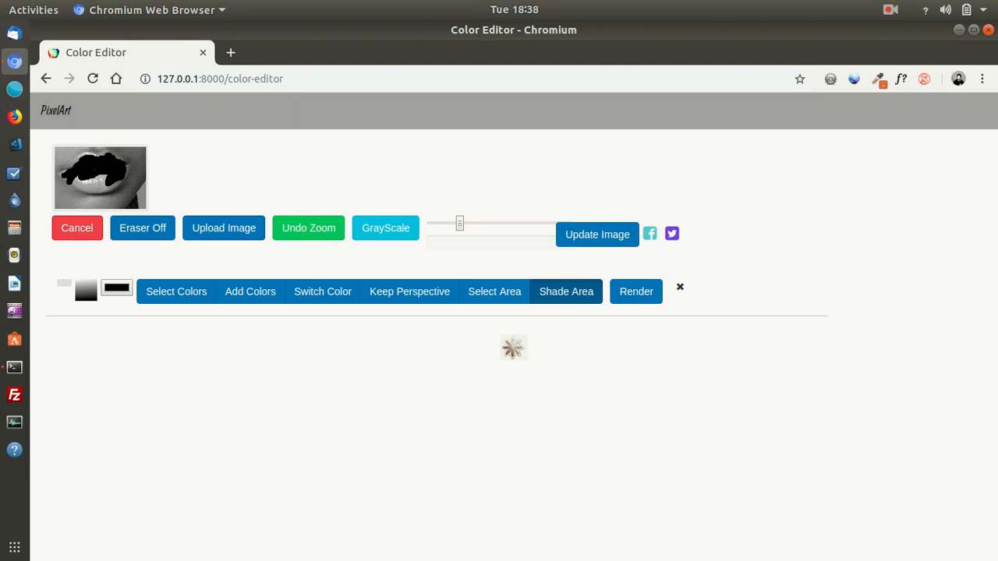
mouse_move(74, 166)
mouse_down()
mouse_move(86, 184)
mouse_move(101, 182)
mouse_move(82, 189)
mouse_move(121, 182)
mouse_up()
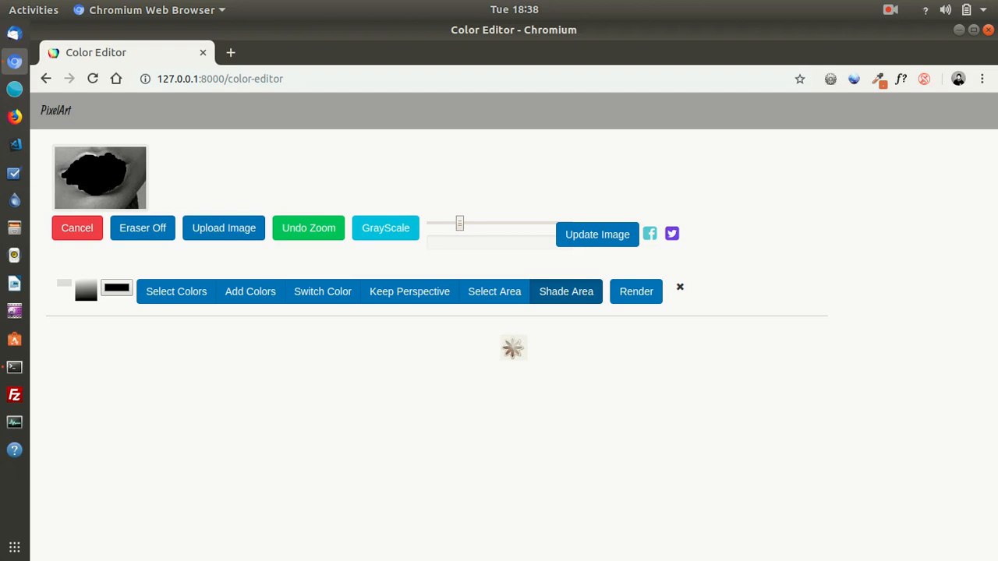
Step: Erase the shade paint that extends beyond the lip outline and finish the Shade Area selection
click(142, 228)
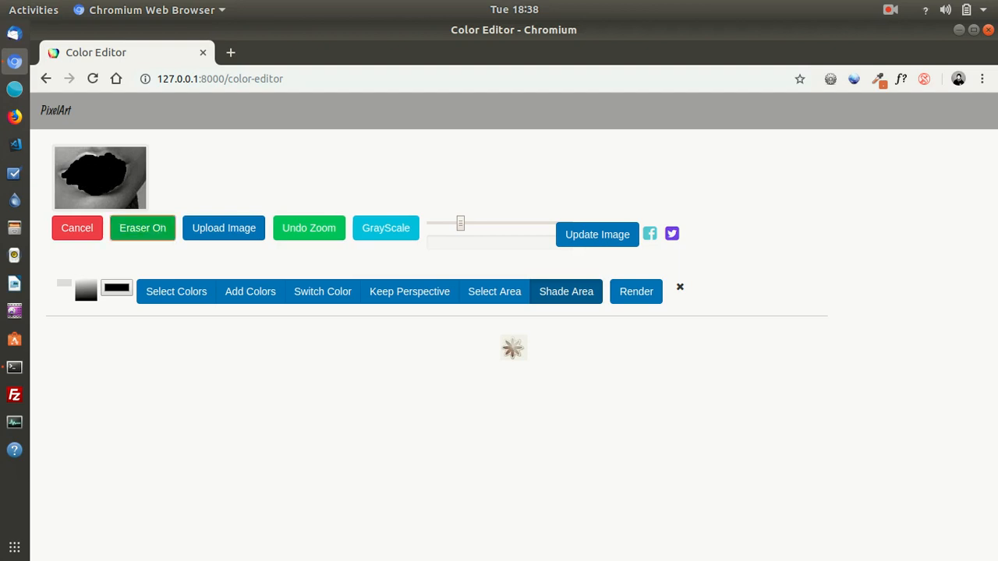
mouse_move(76, 186)
mouse_down()
mouse_move(65, 180)
mouse_move(108, 189)
mouse_up()
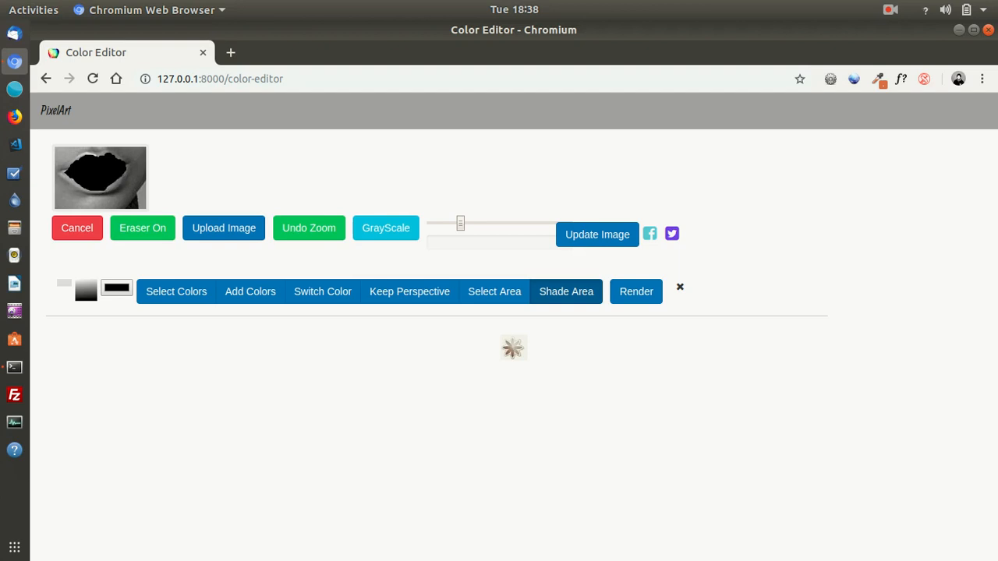
click(143, 228)
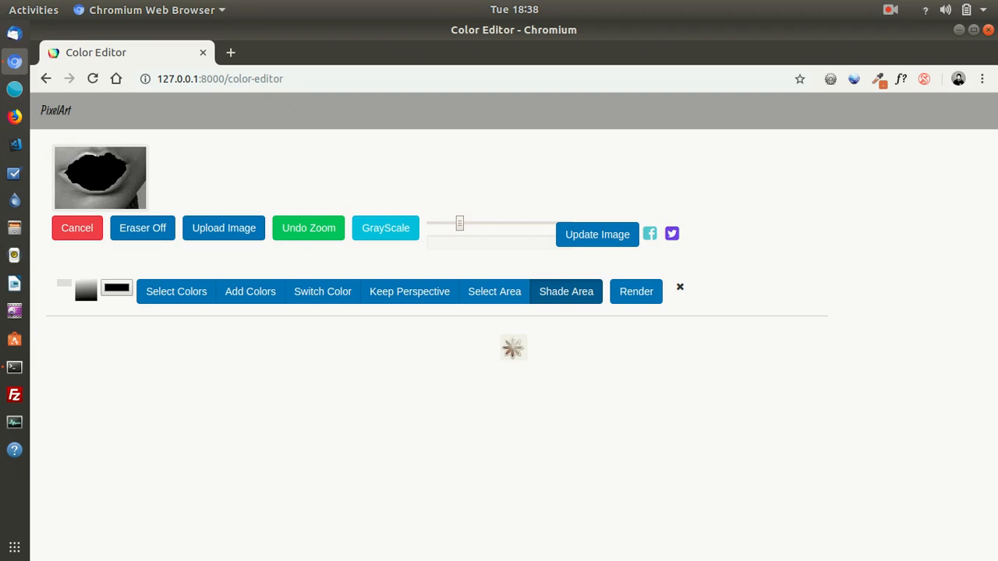
click(566, 292)
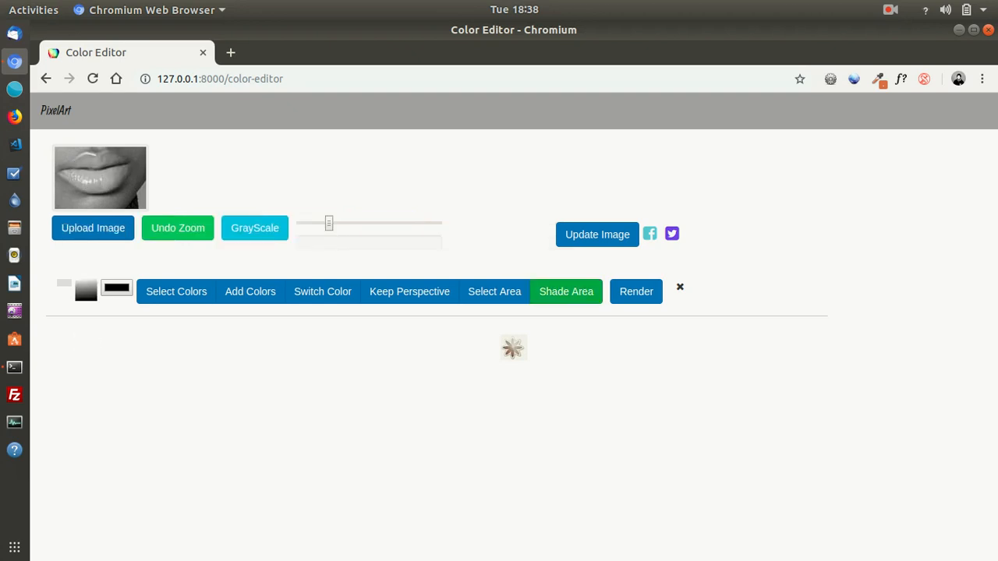
Step: Search Google for pink lipstick in a new tab and sample the colour #EC5472 from the third result image's lips
key(ctrl+t)
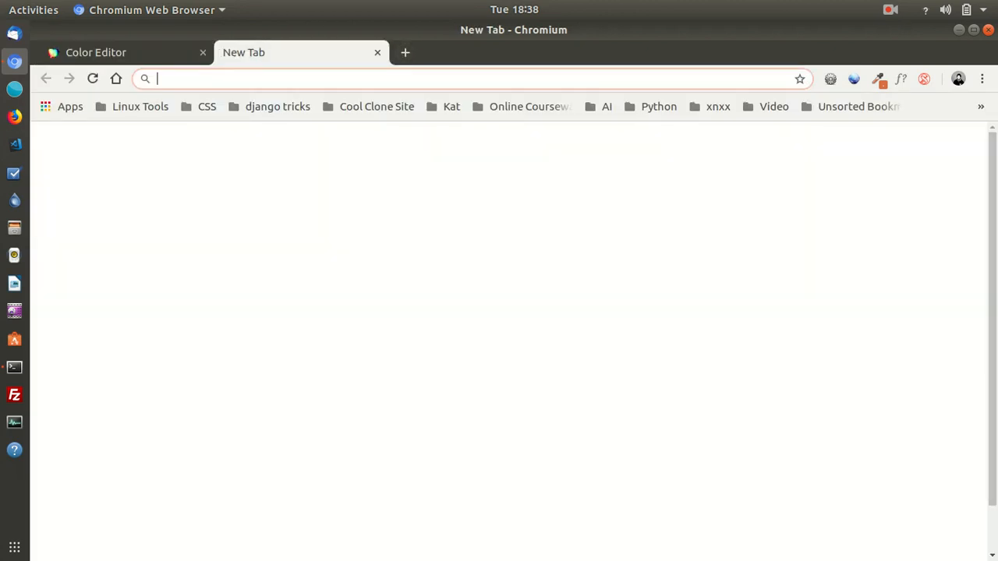
text(pink)
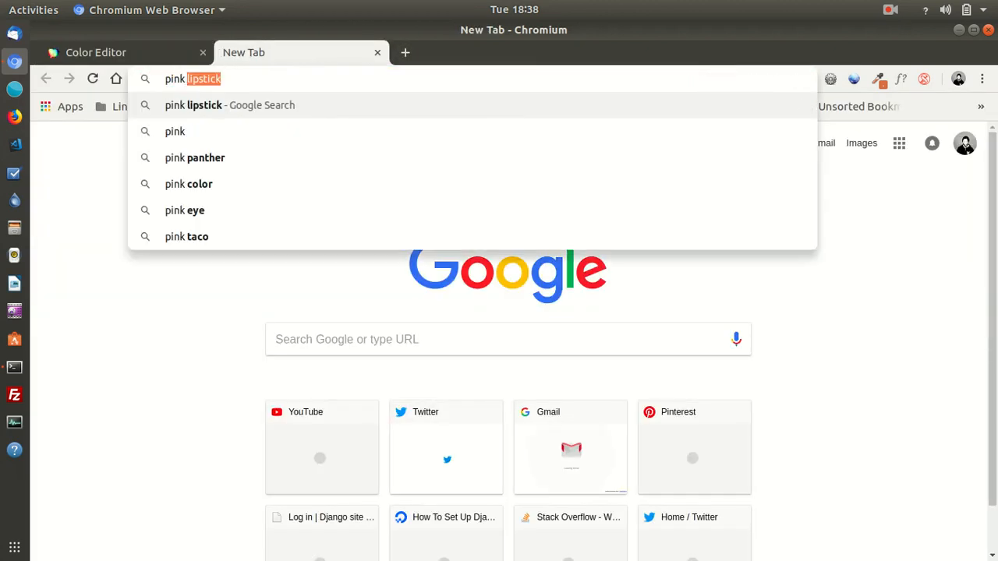
key(Return)
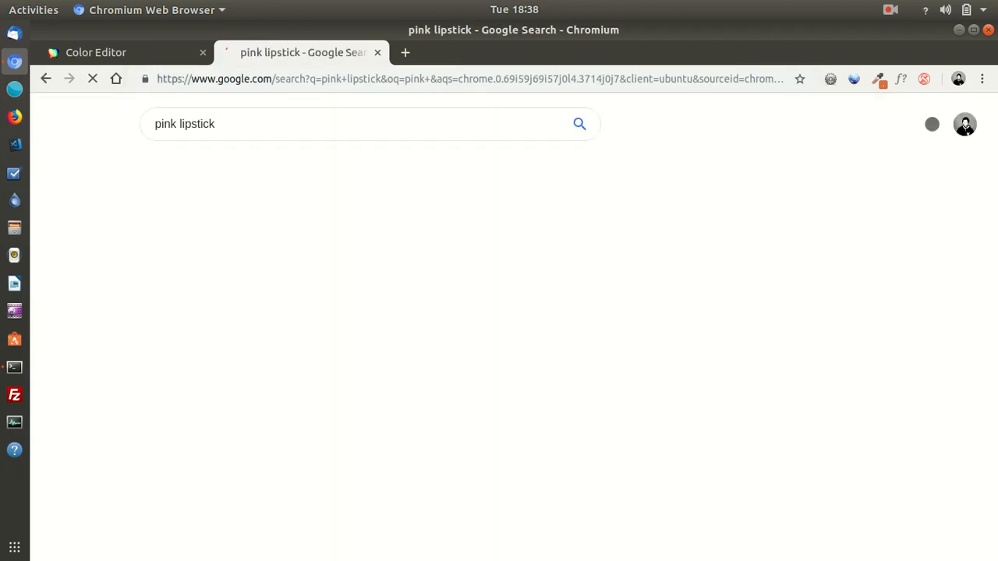
click(879, 79)
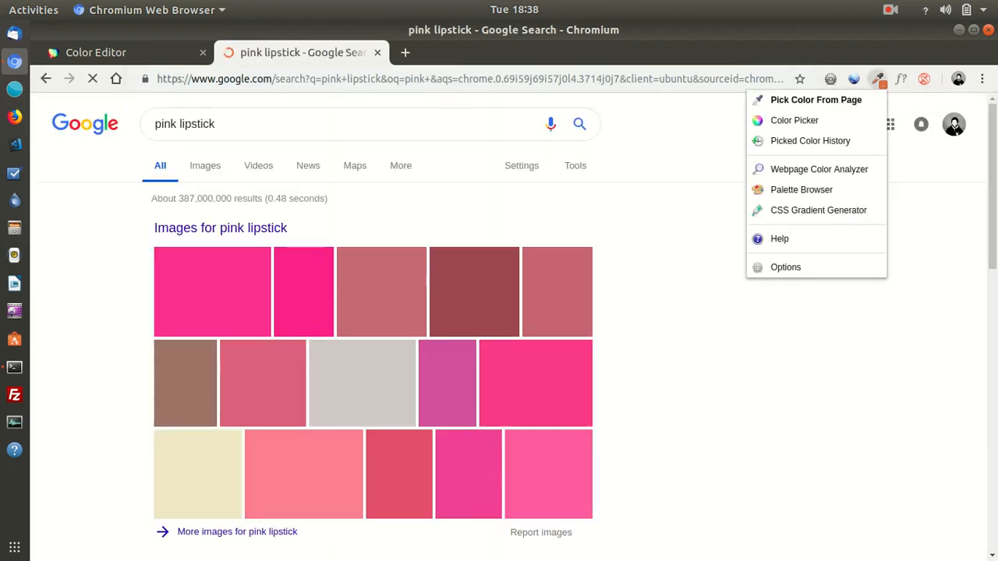
click(816, 100)
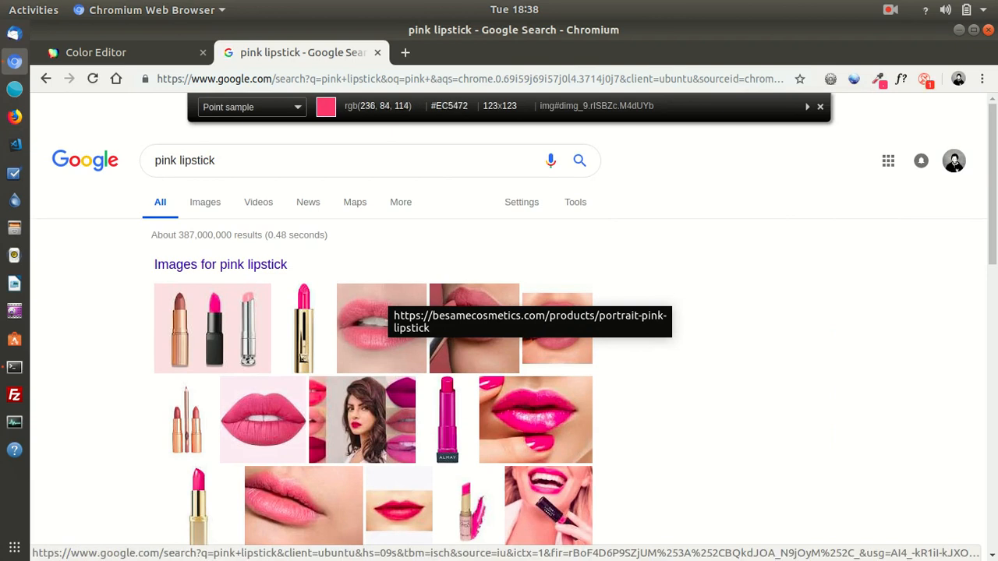
click(374, 335)
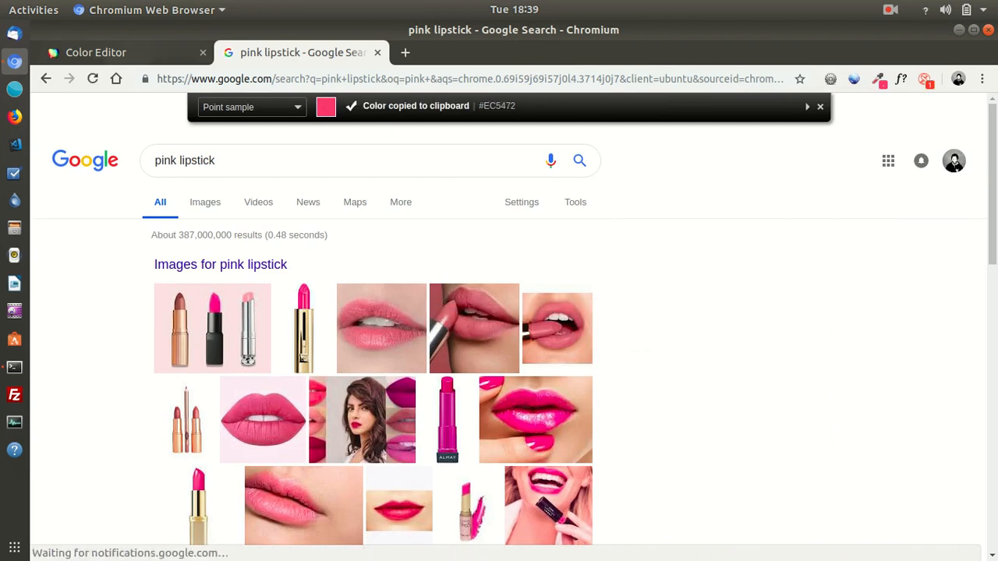
Step: Return to the Color Editor and set the replacement colour to the copied value #EC5472
click(96, 53)
click(117, 287)
key(ctrl+a)
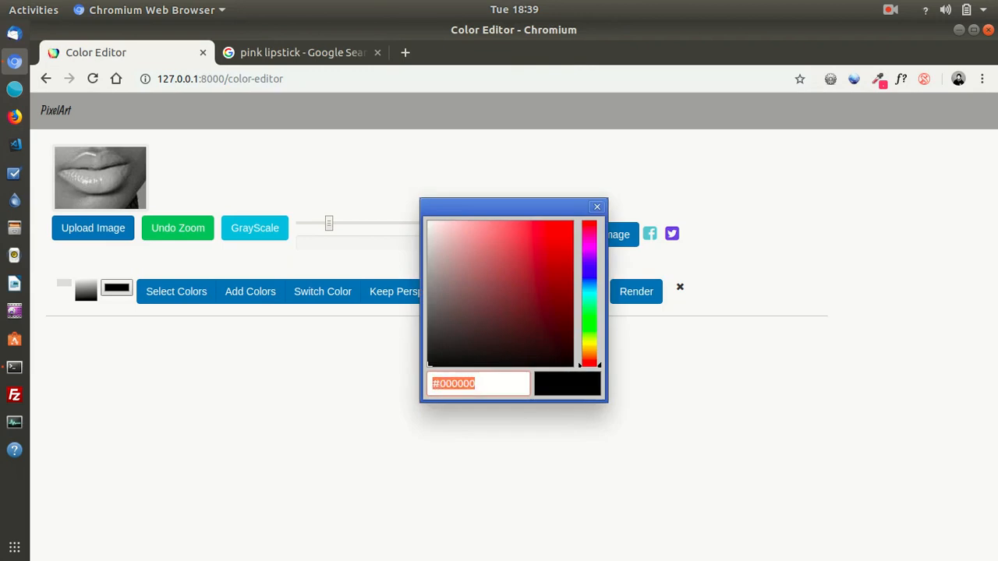
key(ctrl+v)
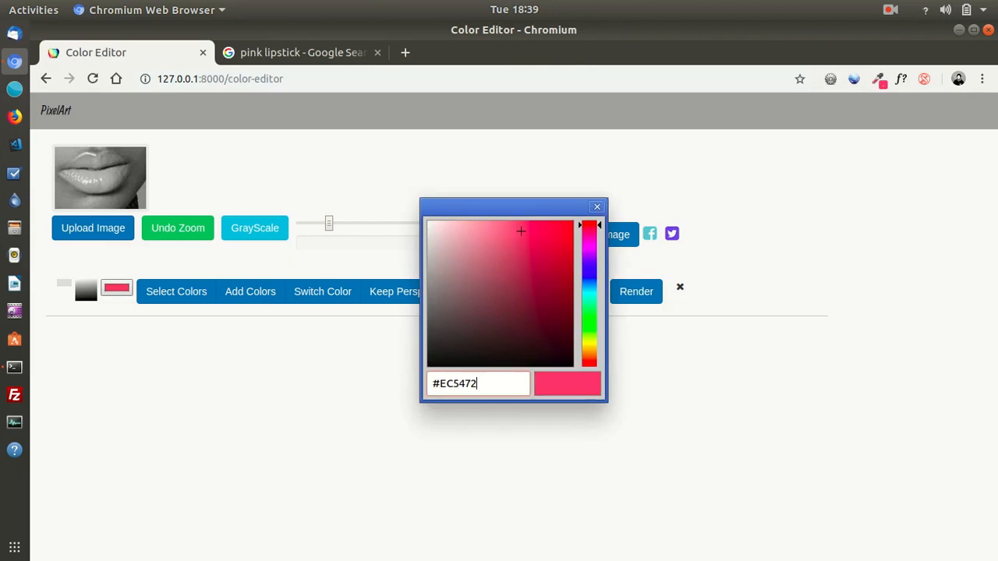
click(596, 206)
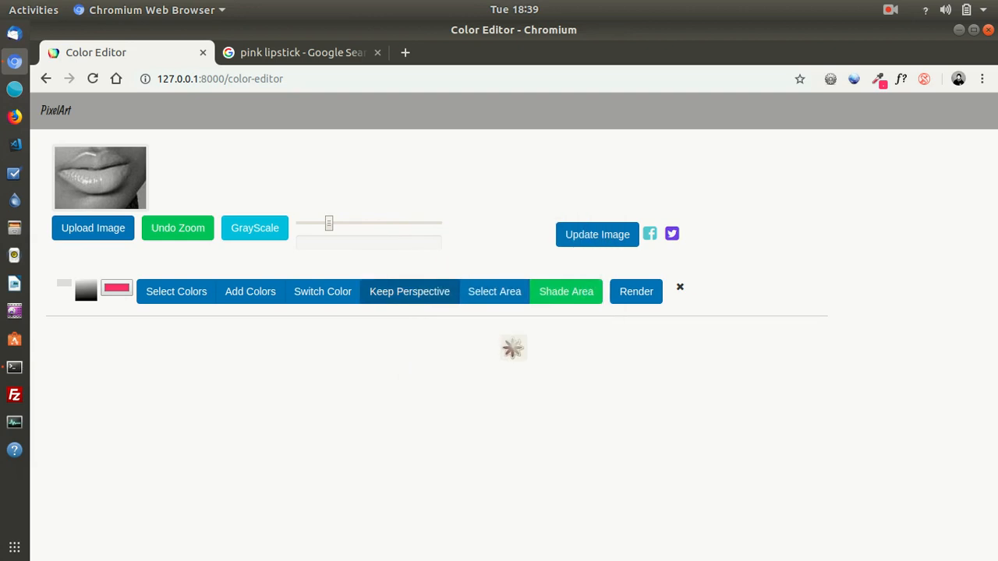
Step: Enable Keep Perspective and Switch Color, and render the recoloured portrait
click(330, 291)
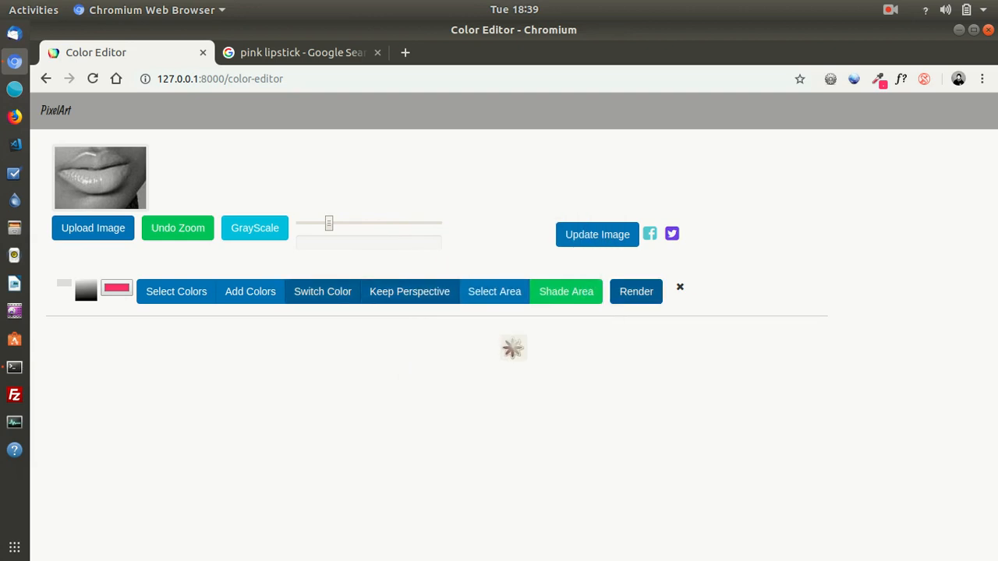
click(636, 292)
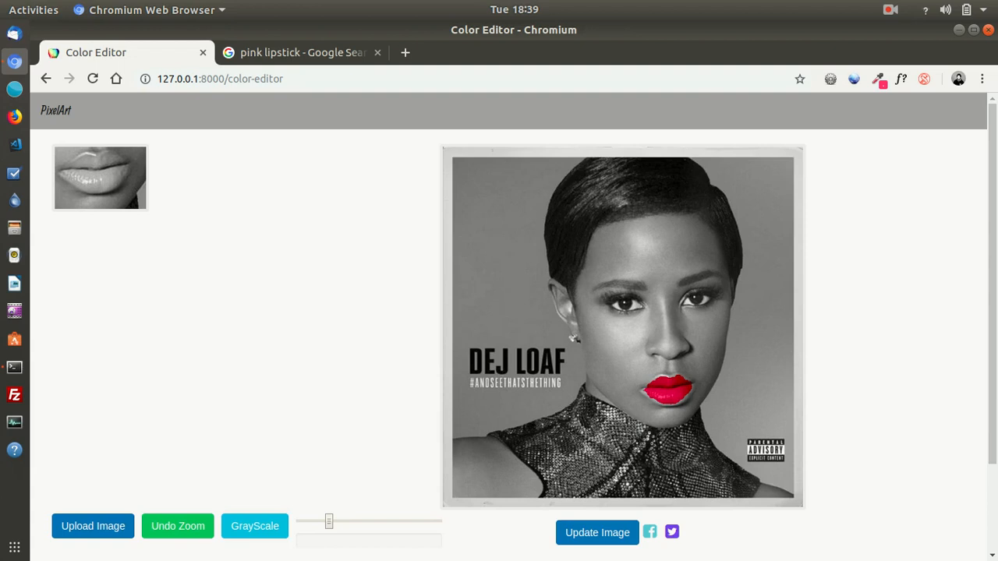
scroll(508, 327, down, 3)
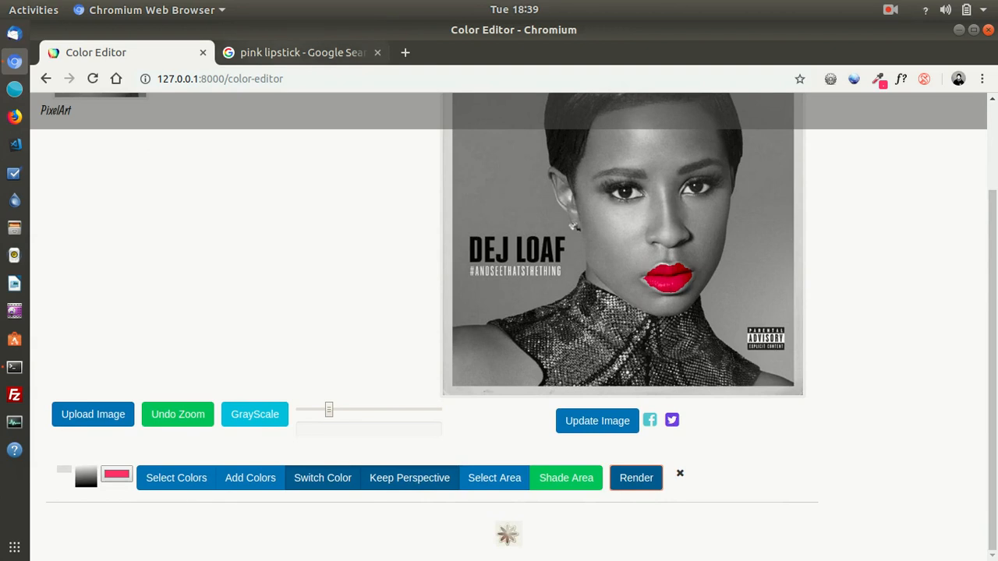
Step: Sample the lighter pink #F693A1 from the same lips image in the pink lipstick search results
click(290, 53)
click(878, 79)
click(818, 99)
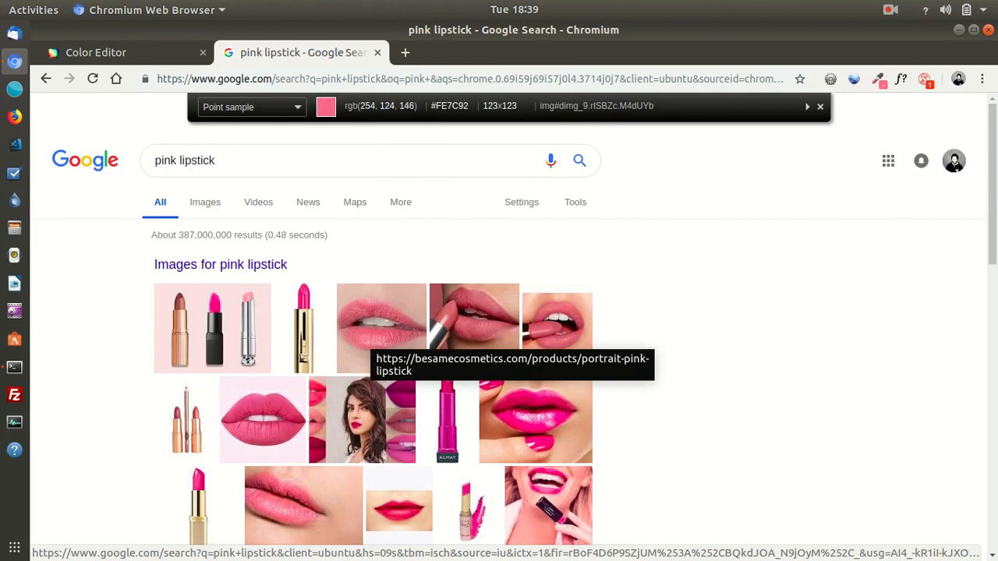
click(377, 338)
Step: Set the Color Editor's replacement colour to the copied #F693A1 and render the portrait again
click(117, 52)
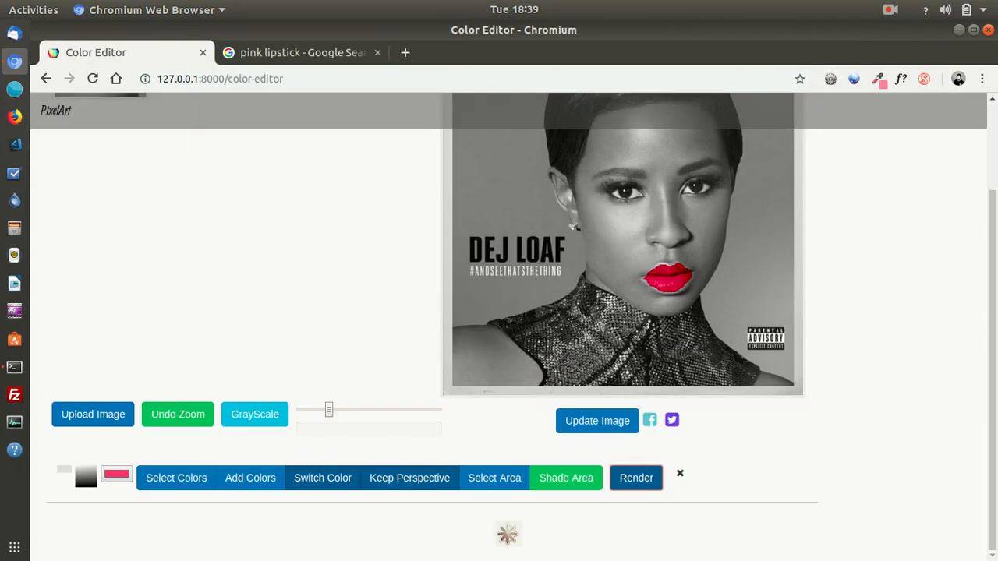
click(117, 474)
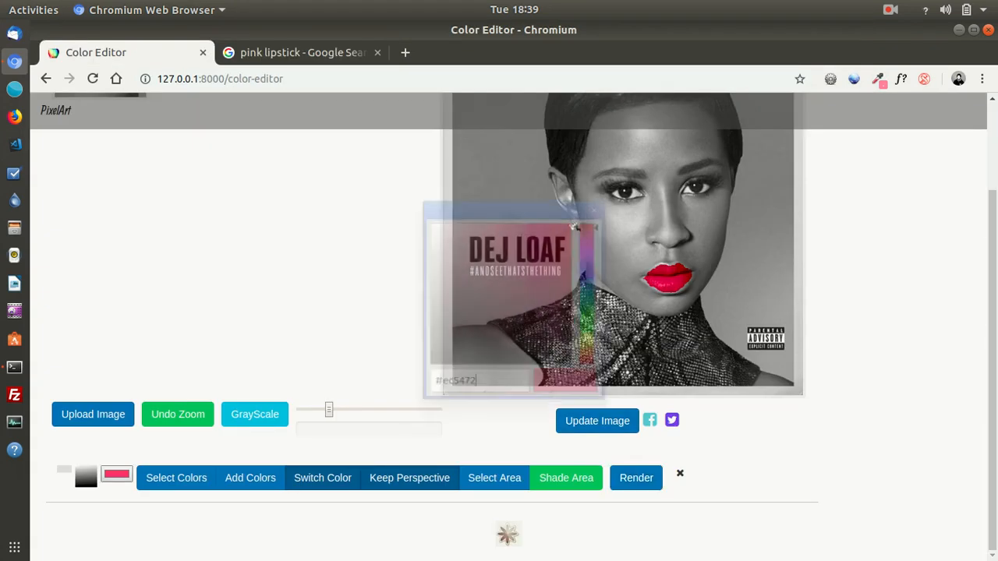
key(ctrl+a)
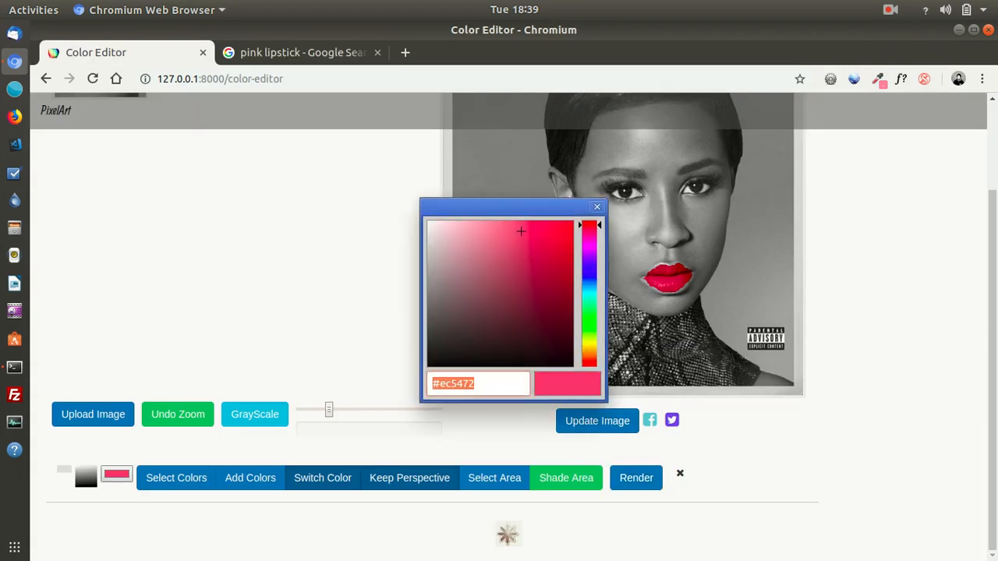
key(ctrl+v)
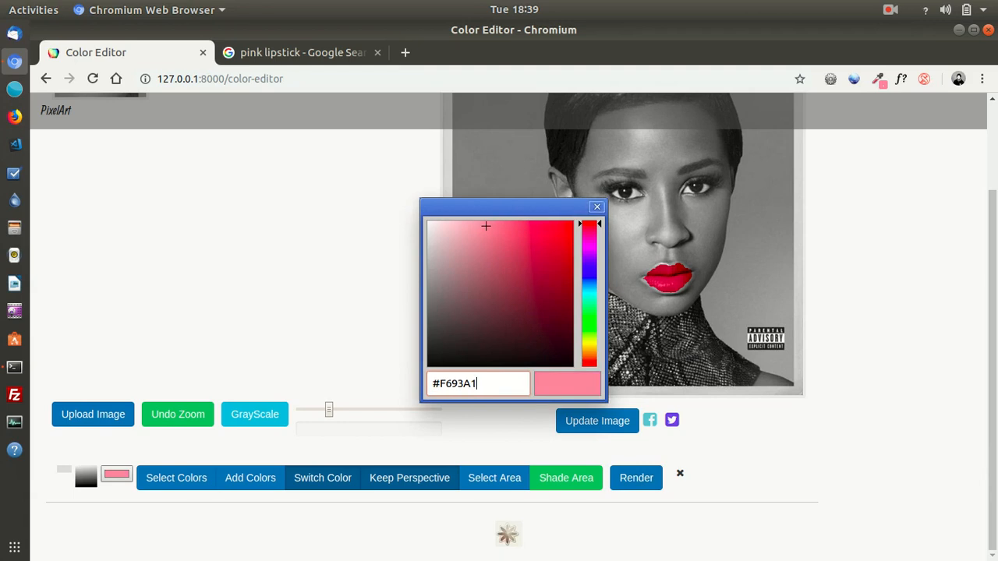
click(597, 206)
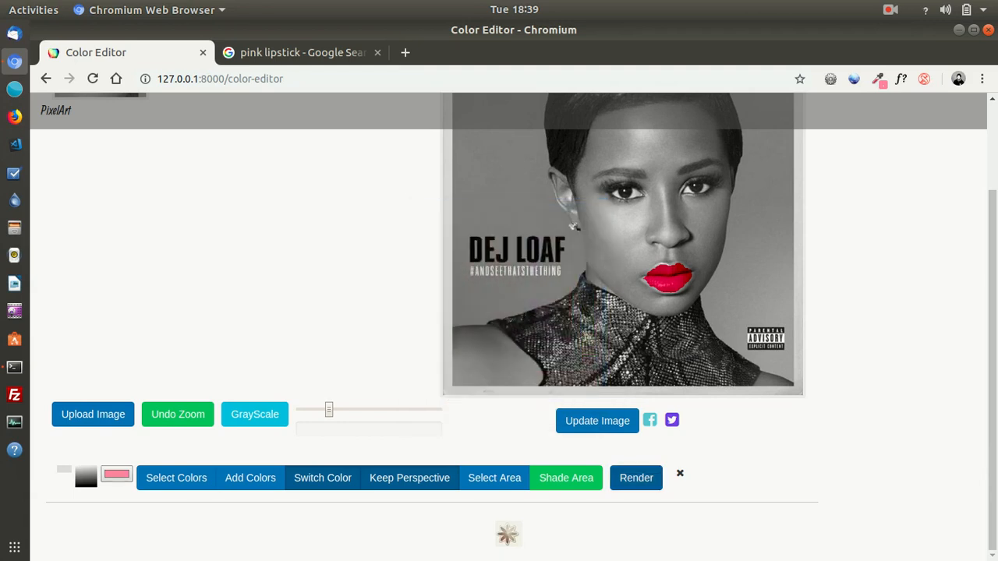
click(636, 478)
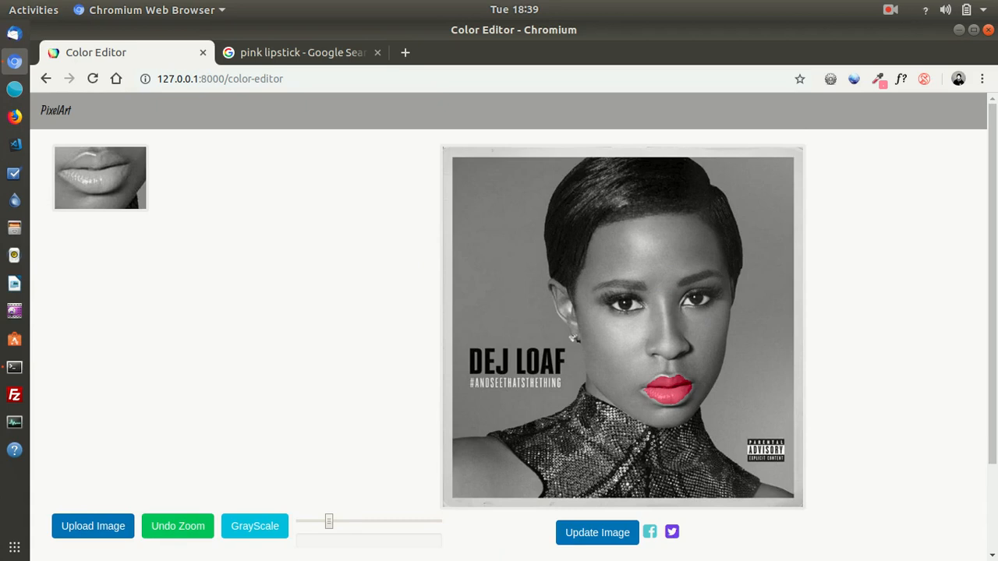
scroll(499, 312, down, 3)
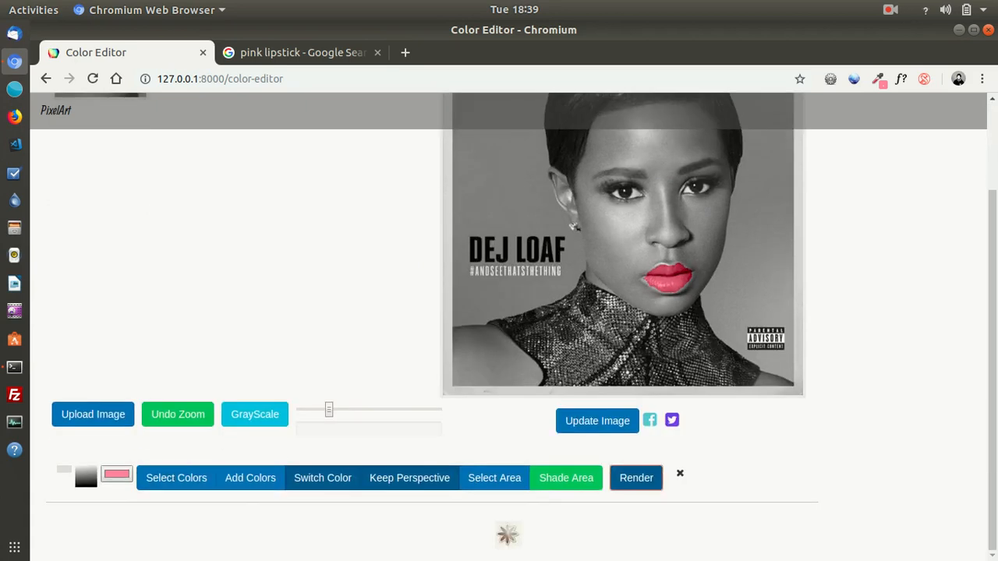
Step: Pick a slightly deeper pink as the replacement colour and render the portrait
click(117, 474)
click(485, 225)
drag(485, 225, 491, 235)
click(597, 207)
click(636, 478)
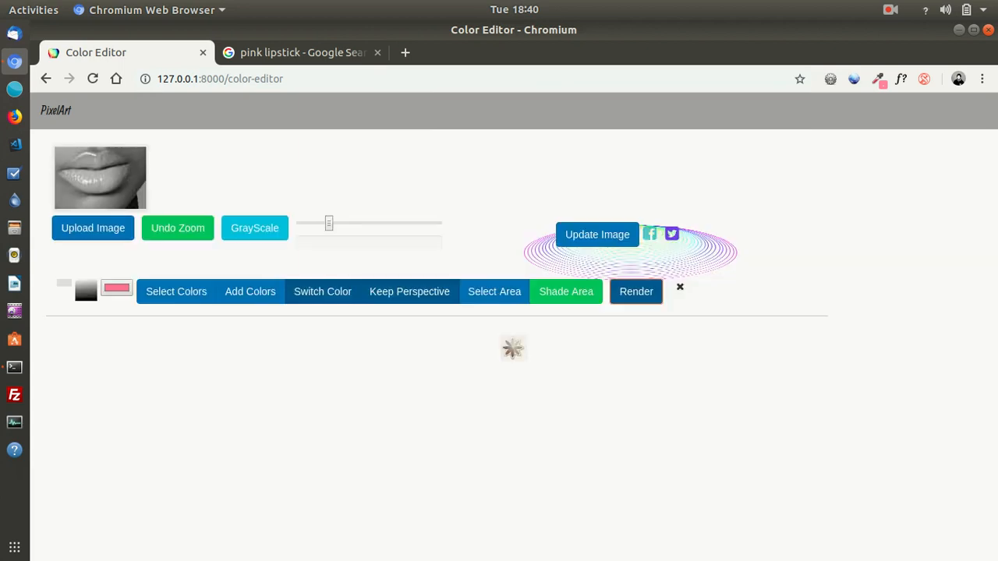
Step: Set the replacement colour to the more saturated pink #f97487 and render the portrait
scroll(508, 327, down, 2)
click(117, 508)
drag(491, 234, 505, 224)
click(597, 207)
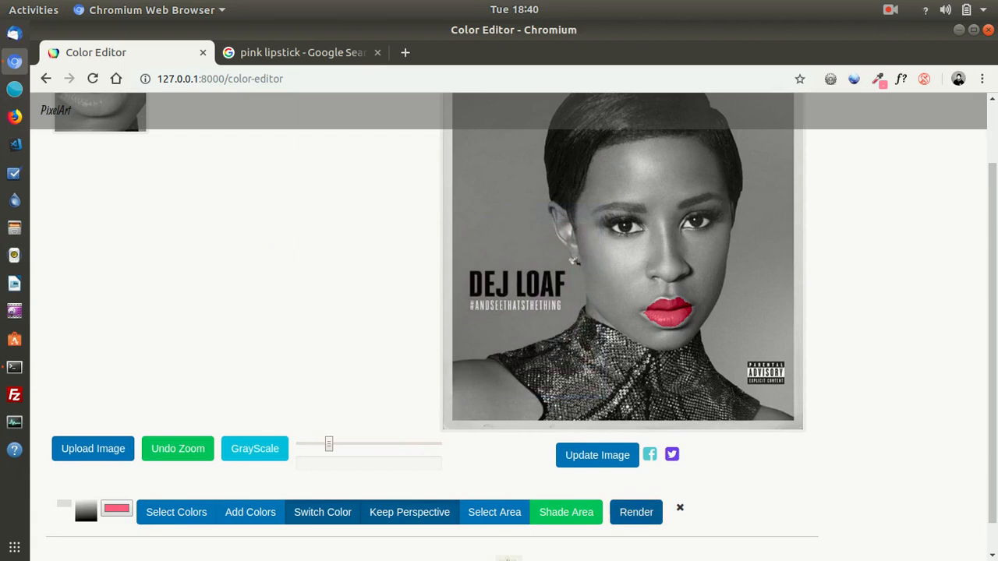
click(636, 512)
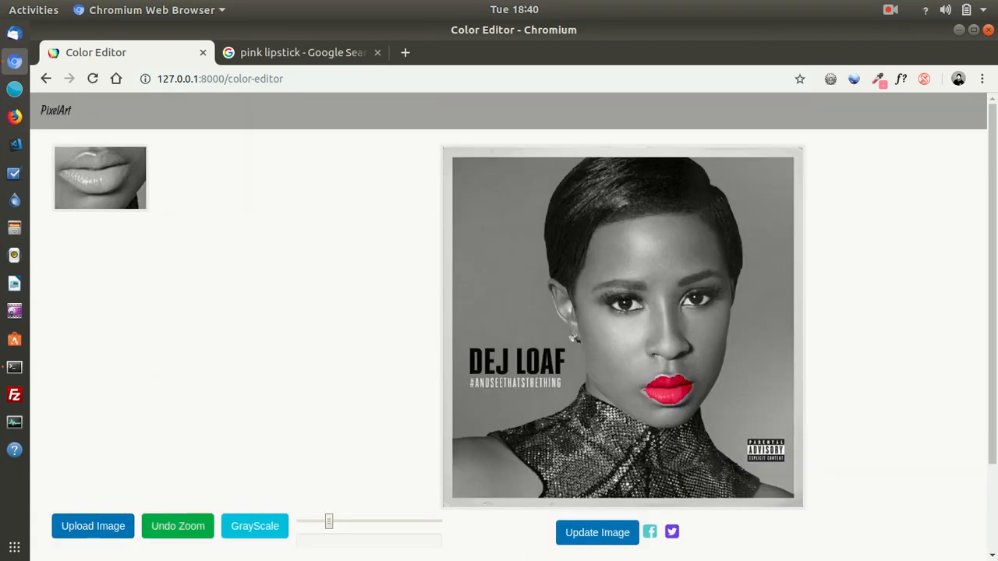
Step: Sample the pink #EC4C79 from a lips image in the pink lipstick search results
scroll(507, 328, down, 3)
key(ctrl+Tab)
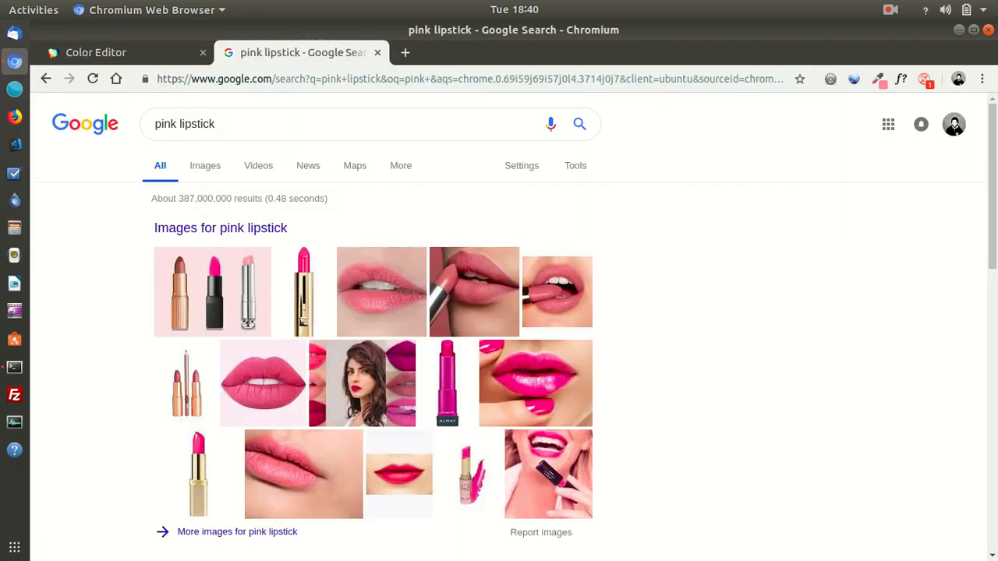
click(877, 78)
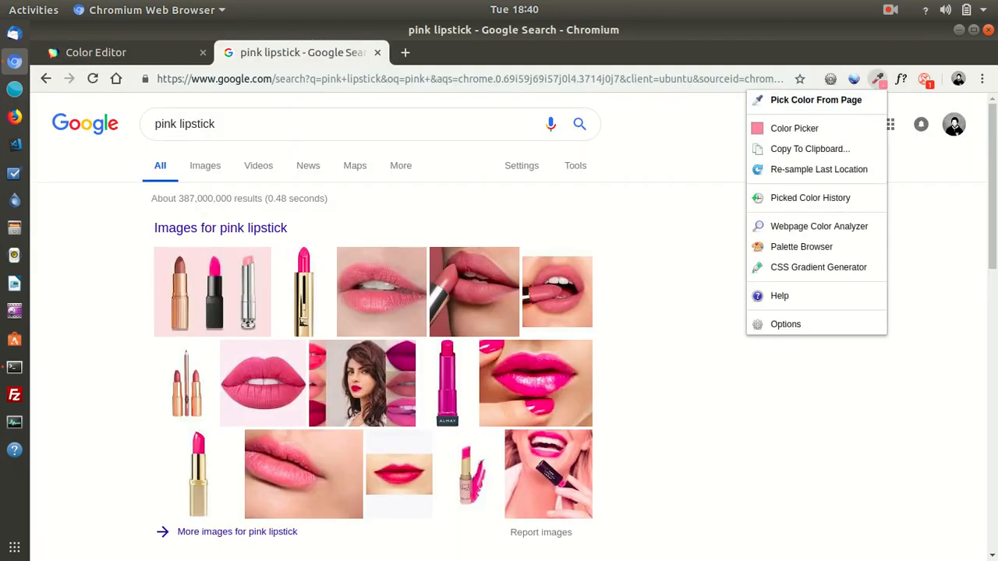
click(811, 99)
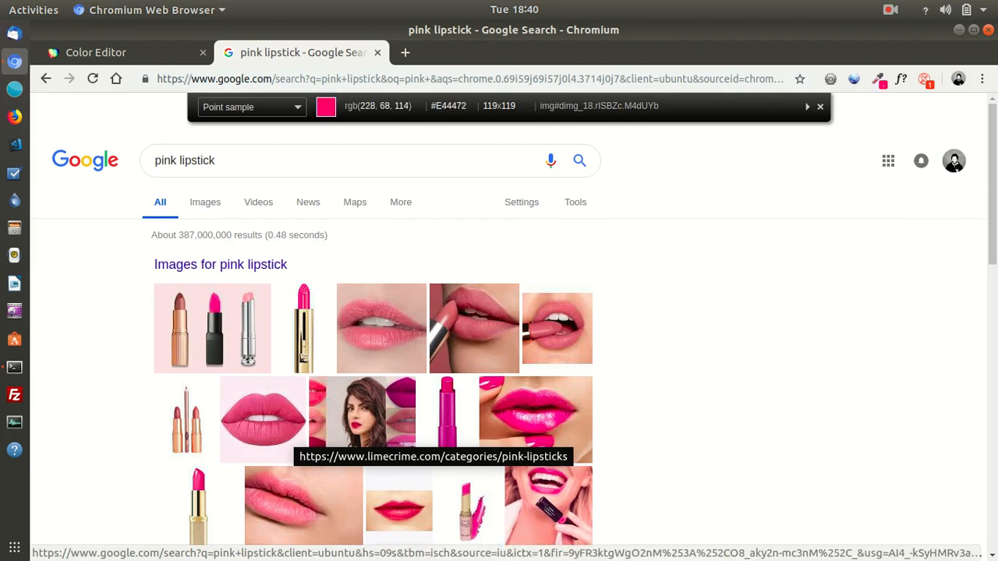
click(285, 434)
Step: Return to the Color Editor, set the replacement colour to the copied #EC4C79 and render the portrait
click(140, 53)
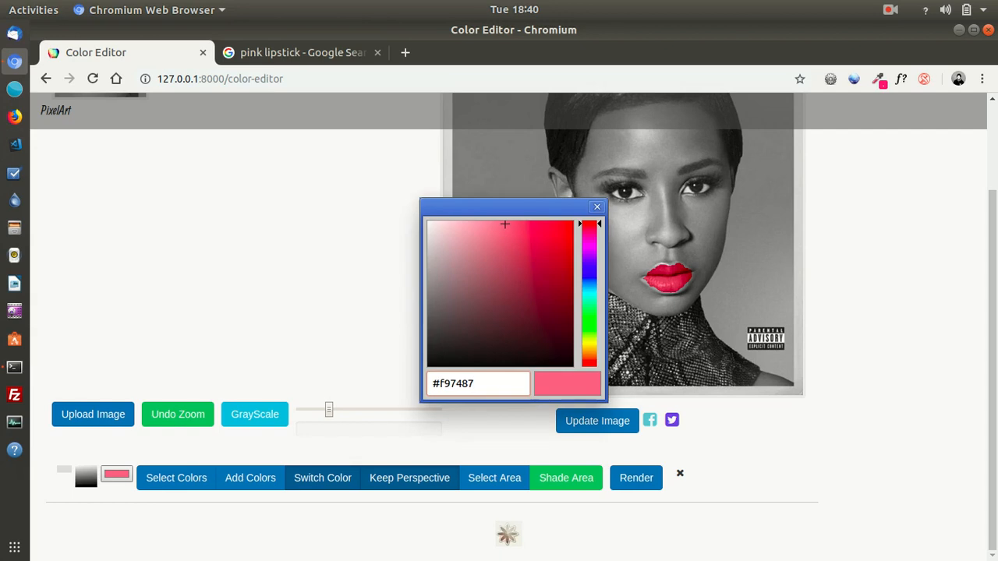
key(ctrl+a)
key(ctrl+v)
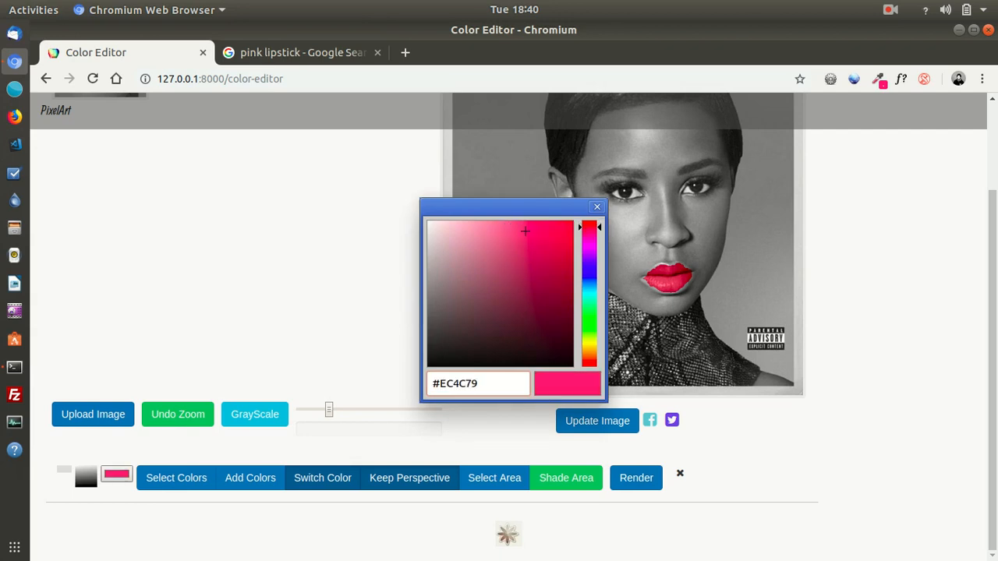
click(597, 207)
click(636, 478)
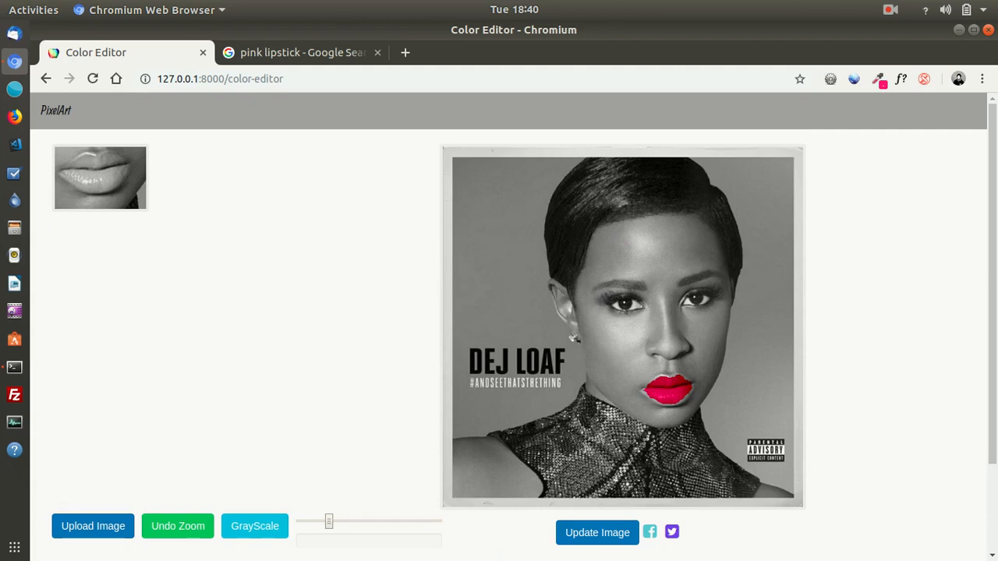
Step: Switch the display to No GrayScale and update the working image with the recoloured portrait
scroll(624, 467, down, 3)
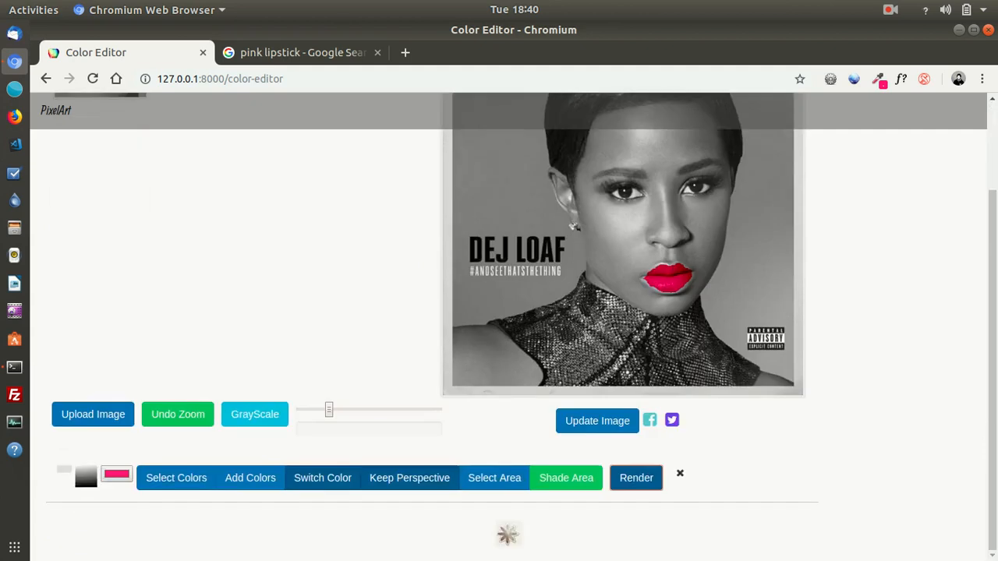
click(255, 415)
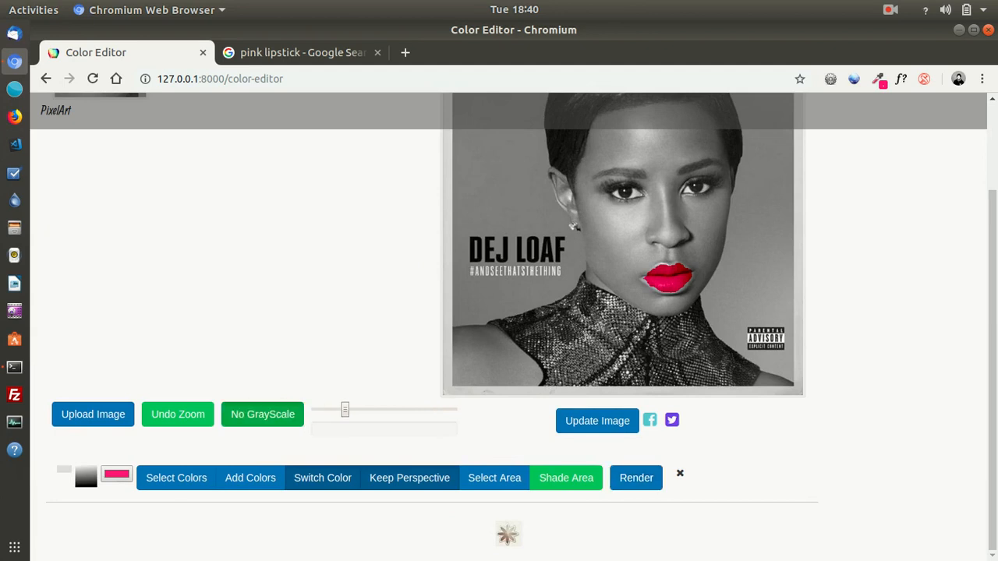
click(597, 420)
scroll(508, 326, up, 3)
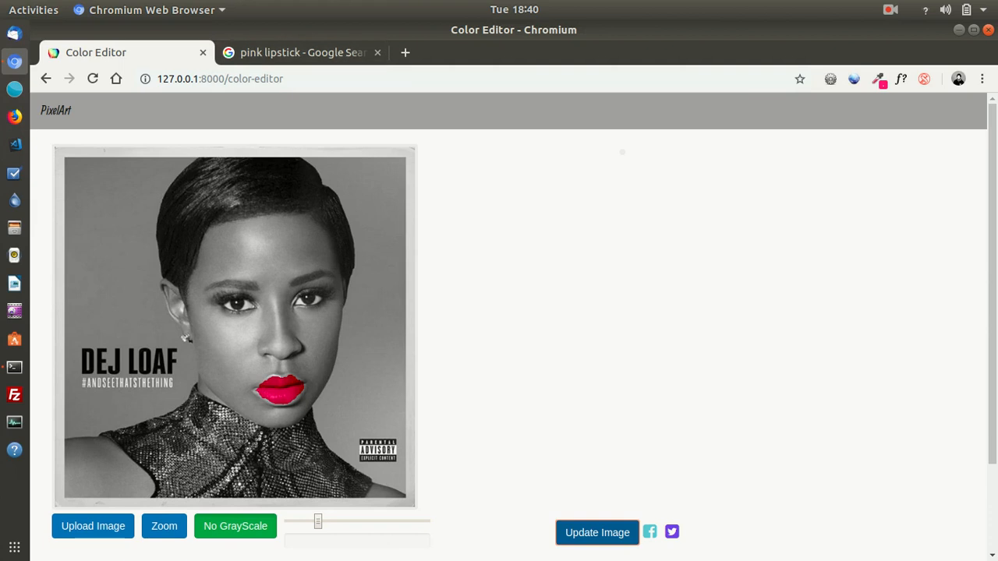
Step: Frame the face from hair to neck and zoom the working image into that area
click(164, 526)
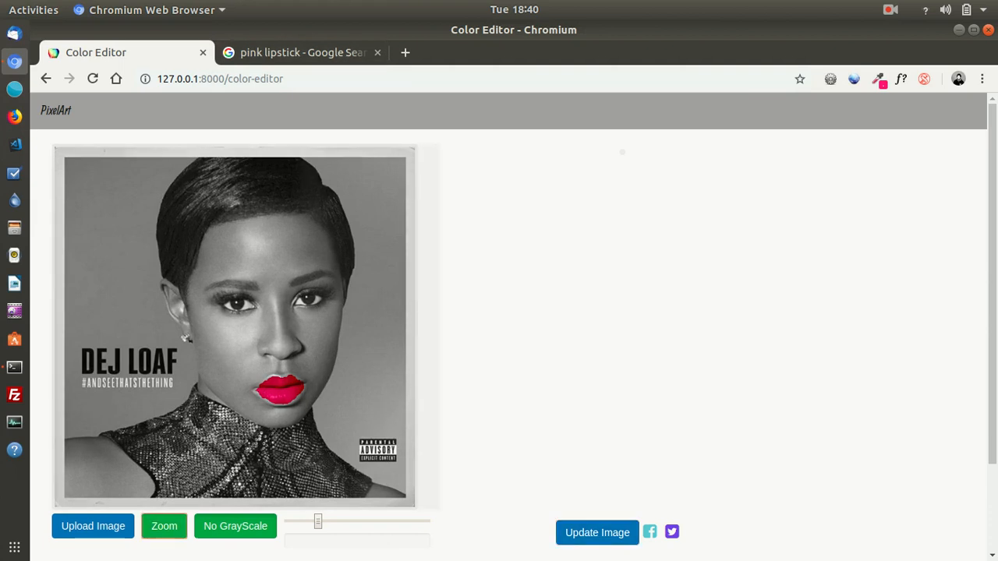
drag(153, 221, 360, 438)
drag(257, 327, 273, 330)
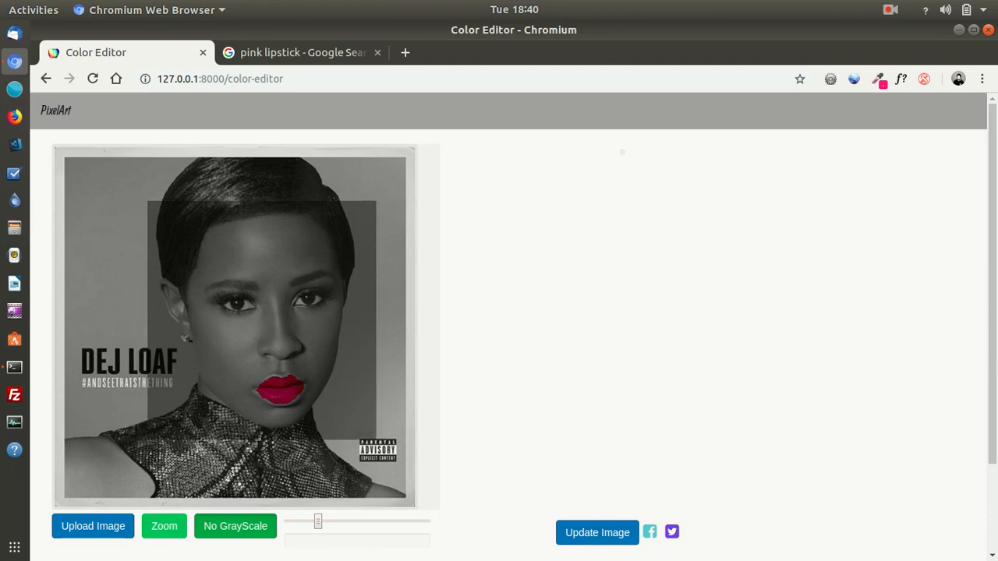
drag(375, 439, 367, 439)
mouse_move(261, 324)
mouse_down()
mouse_move(275, 326)
mouse_move(264, 325)
mouse_up()
scroll(499, 312, down, 3)
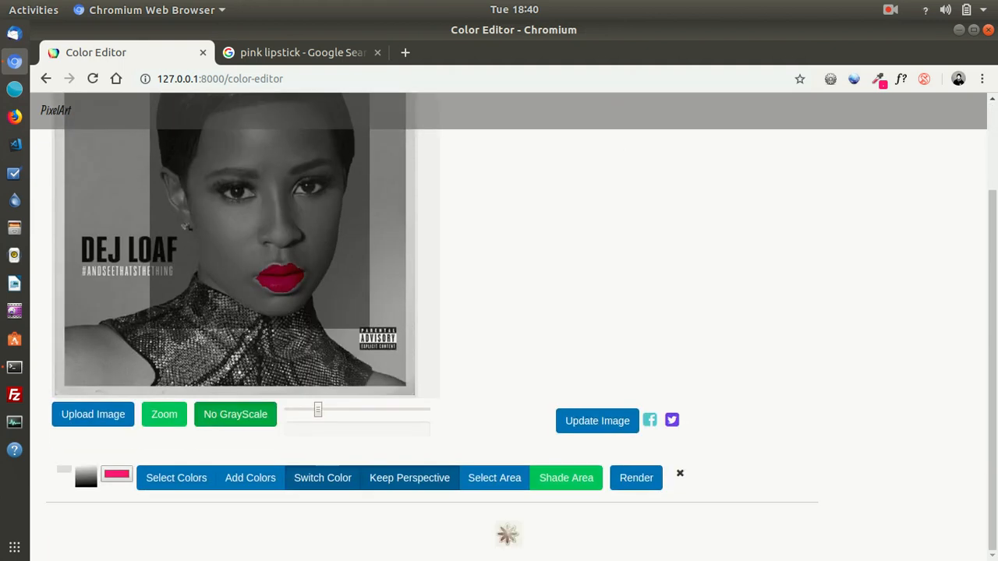
click(164, 415)
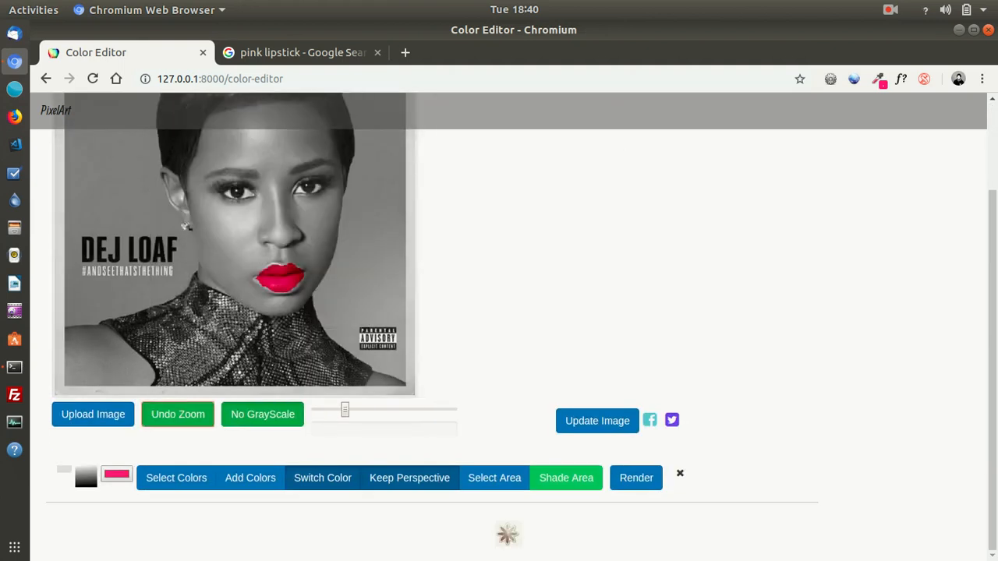
scroll(165, 414, up, 2)
scroll(508, 327, down, 2)
scroll(509, 326, up, 2)
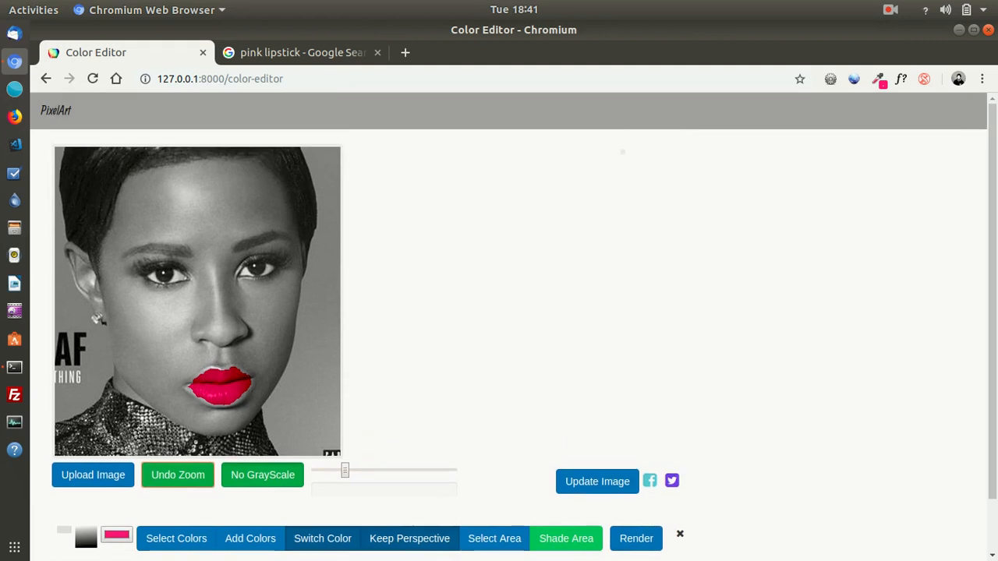
Step: Remove the existing lip colour entry, create a new one and enable Add Colors for it
click(680, 534)
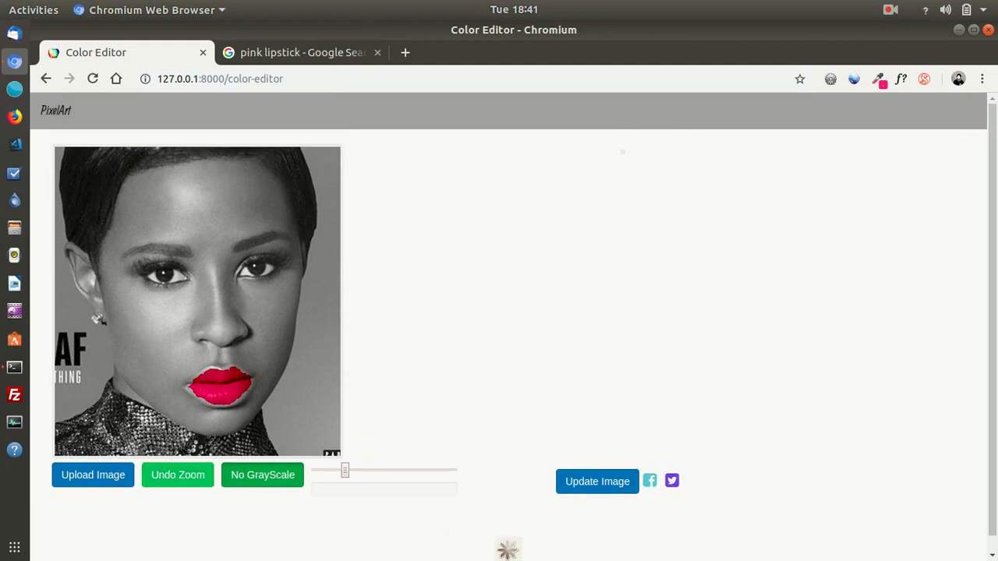
click(507, 550)
scroll(375, 543, down, 1)
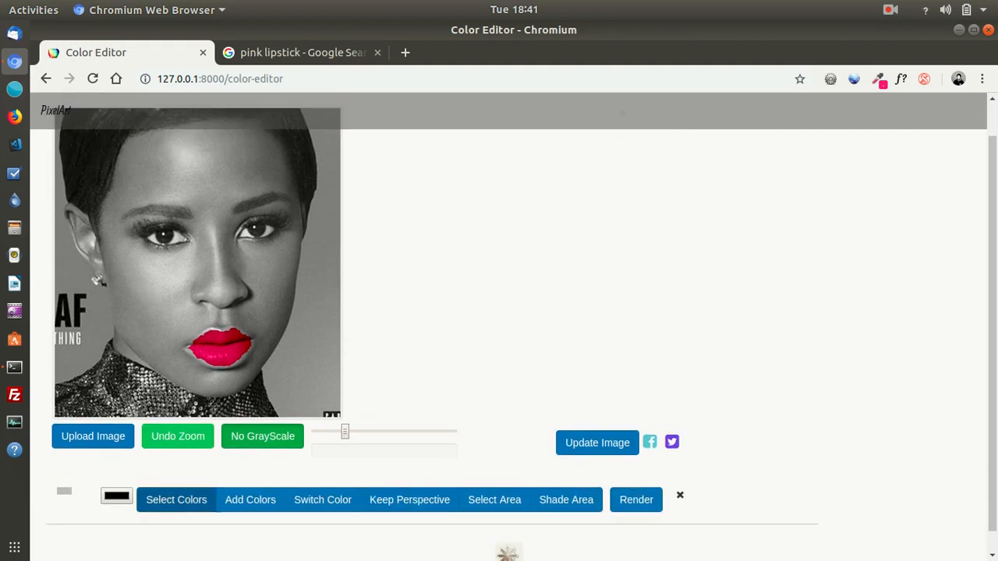
click(250, 499)
scroll(250, 500, up, 1)
Step: Paint the selection mask over the forehead and left temple, enlarging the brush in two stages
mouse_move(131, 178)
mouse_down()
mouse_move(193, 167)
mouse_move(155, 164)
mouse_move(117, 182)
mouse_move(111, 289)
mouse_move(101, 258)
mouse_move(103, 284)
mouse_move(118, 233)
mouse_move(115, 297)
mouse_move(134, 182)
mouse_up()
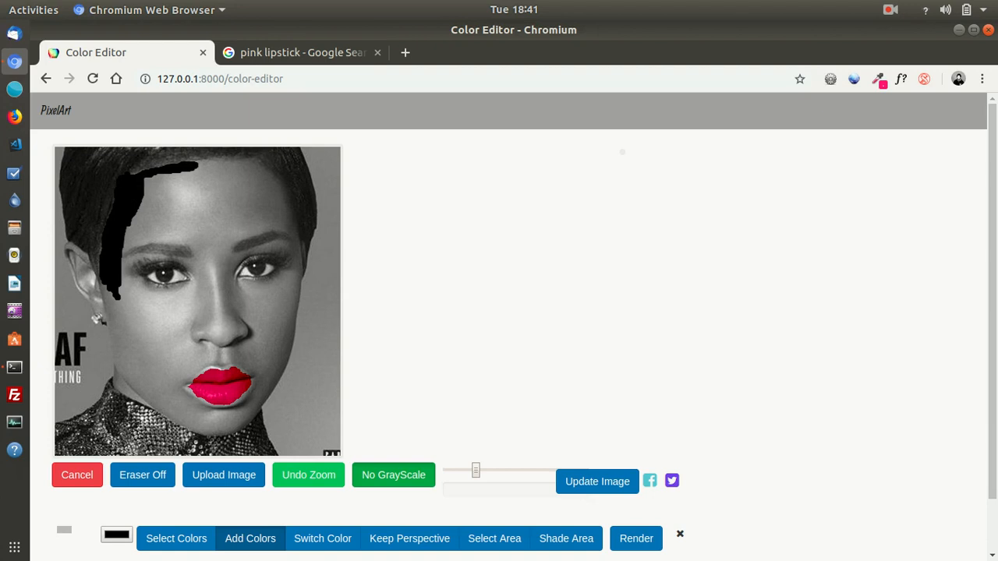
drag(475, 470, 505, 470)
mouse_move(226, 197)
mouse_down()
mouse_move(146, 199)
mouse_move(249, 180)
mouse_move(177, 220)
mouse_up()
drag(505, 470, 545, 470)
mouse_move(150, 205)
mouse_down()
mouse_move(277, 164)
mouse_move(148, 187)
mouse_up()
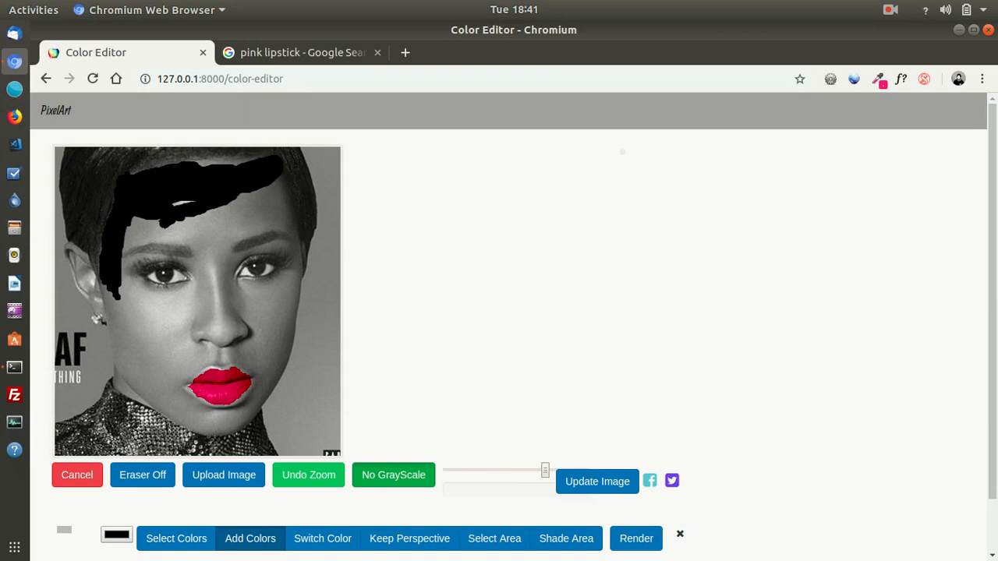
mouse_move(187, 162)
mouse_down()
mouse_move(267, 155)
mouse_move(282, 204)
mouse_move(187, 202)
mouse_move(242, 222)
mouse_move(187, 225)
mouse_up()
mouse_move(231, 199)
mouse_down()
mouse_move(257, 194)
mouse_move(269, 219)
mouse_up()
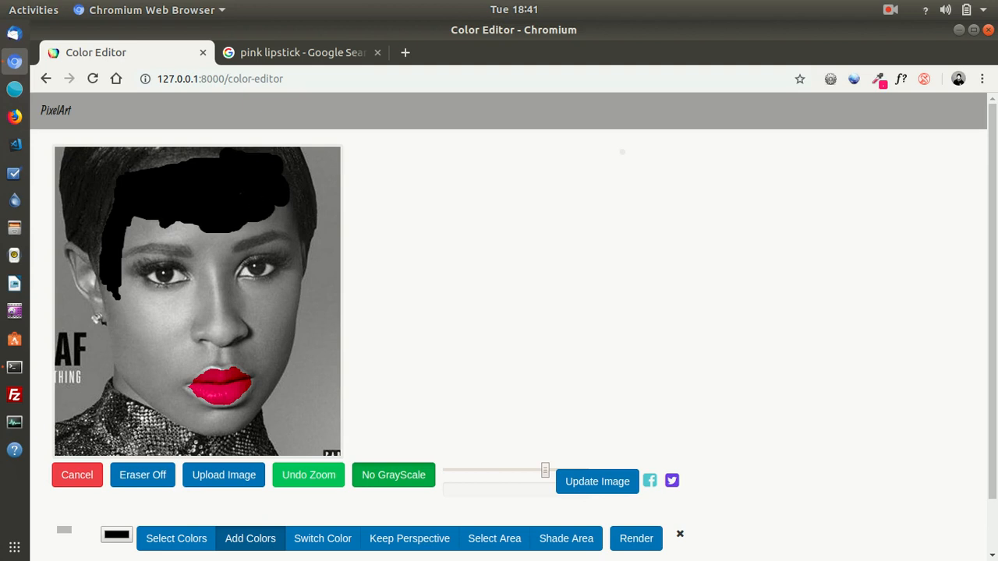
Step: Paint the mask over the rest of the face, including the cheeks, nose, lips, chin, neck and left ear
mouse_move(211, 231)
mouse_down()
mouse_move(152, 234)
mouse_move(180, 224)
mouse_move(144, 233)
mouse_move(152, 226)
mouse_move(138, 223)
mouse_move(131, 254)
mouse_move(215, 248)
mouse_move(167, 254)
mouse_move(226, 269)
mouse_move(230, 238)
mouse_move(265, 222)
mouse_move(238, 253)
mouse_move(277, 235)
mouse_move(279, 209)
mouse_move(294, 243)
mouse_move(249, 248)
mouse_move(220, 282)
mouse_move(190, 265)
mouse_move(212, 312)
mouse_move(180, 318)
mouse_move(197, 281)
mouse_up()
mouse_move(181, 316)
mouse_down()
mouse_move(131, 295)
mouse_move(124, 261)
mouse_move(132, 275)
mouse_move(182, 265)
mouse_move(192, 283)
mouse_move(172, 270)
mouse_move(136, 279)
mouse_move(189, 294)
mouse_move(178, 283)
mouse_move(144, 300)
mouse_move(172, 305)
mouse_move(109, 300)
mouse_move(99, 278)
mouse_move(109, 306)
mouse_move(72, 245)
mouse_move(87, 298)
mouse_move(67, 248)
mouse_up()
mouse_move(123, 308)
mouse_down()
mouse_move(108, 329)
mouse_move(97, 308)
mouse_move(121, 394)
mouse_move(185, 428)
mouse_move(222, 416)
mouse_move(248, 433)
mouse_move(294, 315)
mouse_move(296, 251)
mouse_move(307, 290)
mouse_move(273, 394)
mouse_move(222, 428)
mouse_move(179, 405)
mouse_move(133, 354)
mouse_move(137, 312)
mouse_move(179, 374)
mouse_move(155, 321)
mouse_move(184, 366)
mouse_move(152, 342)
mouse_move(191, 336)
mouse_move(167, 327)
mouse_move(201, 360)
mouse_move(169, 396)
mouse_move(248, 397)
mouse_move(259, 332)
mouse_move(218, 386)
mouse_move(247, 369)
mouse_move(204, 381)
mouse_move(207, 365)
mouse_up()
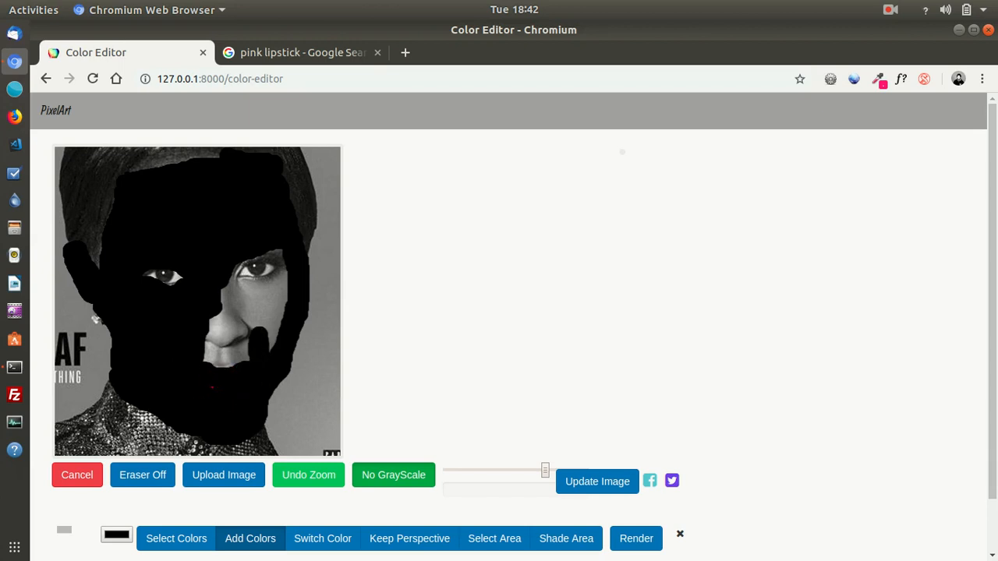
mouse_move(265, 348)
mouse_down()
mouse_move(284, 268)
mouse_move(274, 350)
mouse_move(207, 360)
mouse_move(261, 310)
mouse_move(209, 342)
mouse_move(240, 337)
mouse_move(214, 323)
mouse_move(226, 308)
mouse_move(270, 301)
mouse_move(226, 289)
mouse_move(237, 282)
mouse_move(275, 291)
mouse_move(278, 273)
mouse_move(257, 285)
mouse_move(278, 251)
mouse_move(233, 276)
mouse_move(270, 263)
mouse_up()
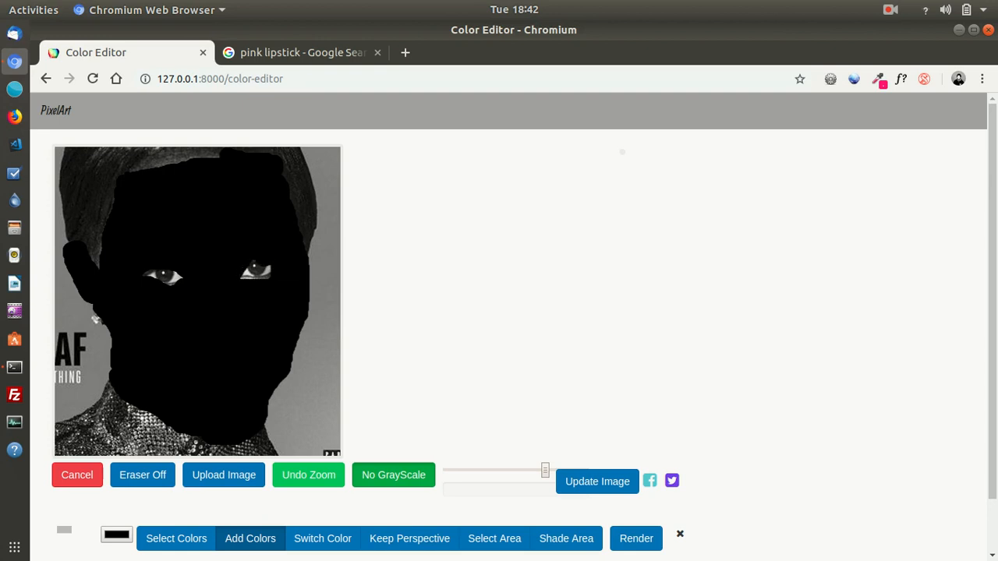
Step: Turn the eraser on, clear the mask from both eyes and trim its outer edge along the hairline, ear and jaw
click(143, 476)
mouse_move(259, 276)
mouse_down()
mouse_move(251, 263)
mouse_move(241, 279)
mouse_move(276, 255)
mouse_move(272, 270)
mouse_move(159, 265)
mouse_move(142, 280)
mouse_move(195, 266)
mouse_move(173, 285)
mouse_move(145, 289)
mouse_move(150, 265)
mouse_move(173, 261)
mouse_move(134, 274)
mouse_up()
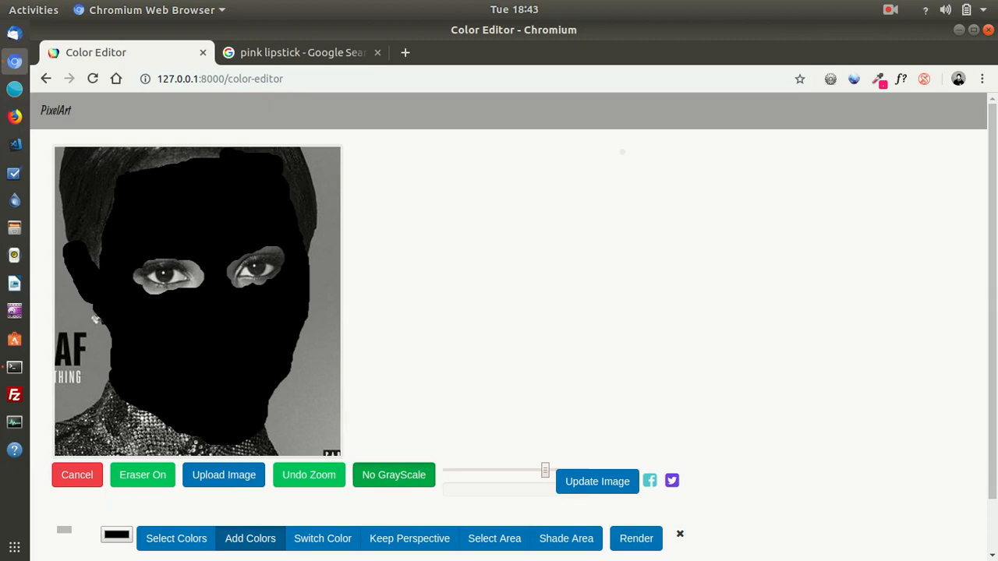
mouse_move(217, 153)
mouse_down()
mouse_move(255, 156)
mouse_move(287, 190)
mouse_move(204, 159)
mouse_move(118, 184)
mouse_move(105, 247)
mouse_move(70, 248)
mouse_move(81, 301)
mouse_move(108, 349)
mouse_move(90, 302)
mouse_up()
mouse_move(109, 335)
mouse_down()
mouse_move(126, 401)
mouse_move(184, 431)
mouse_move(238, 438)
mouse_move(274, 389)
mouse_move(301, 323)
mouse_move(305, 276)
mouse_move(287, 191)
mouse_up()
drag(299, 234, 301, 262)
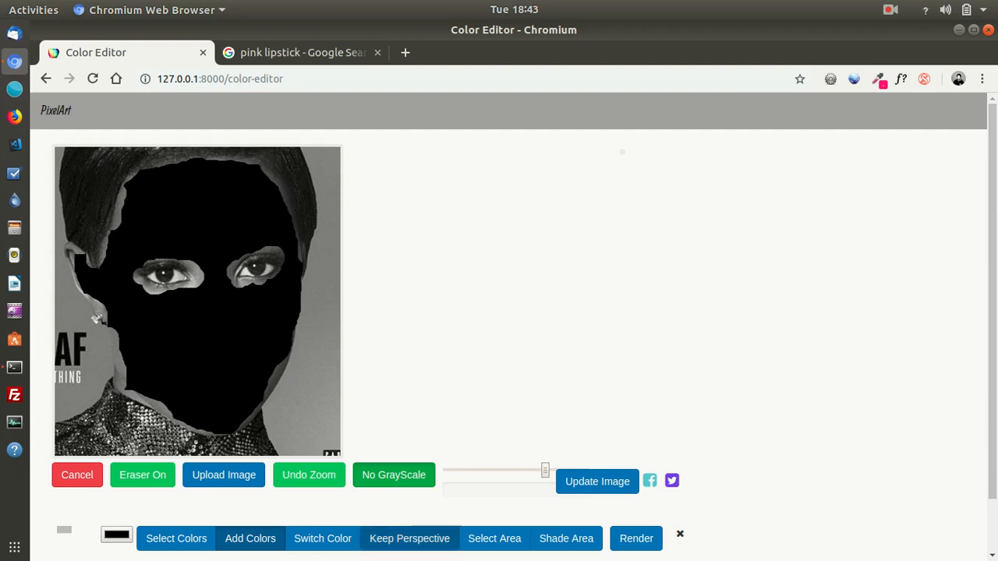
Step: Reduce the brush size, turn the eraser off and extend the mask along the hairline and left temple
drag(545, 470, 476, 470)
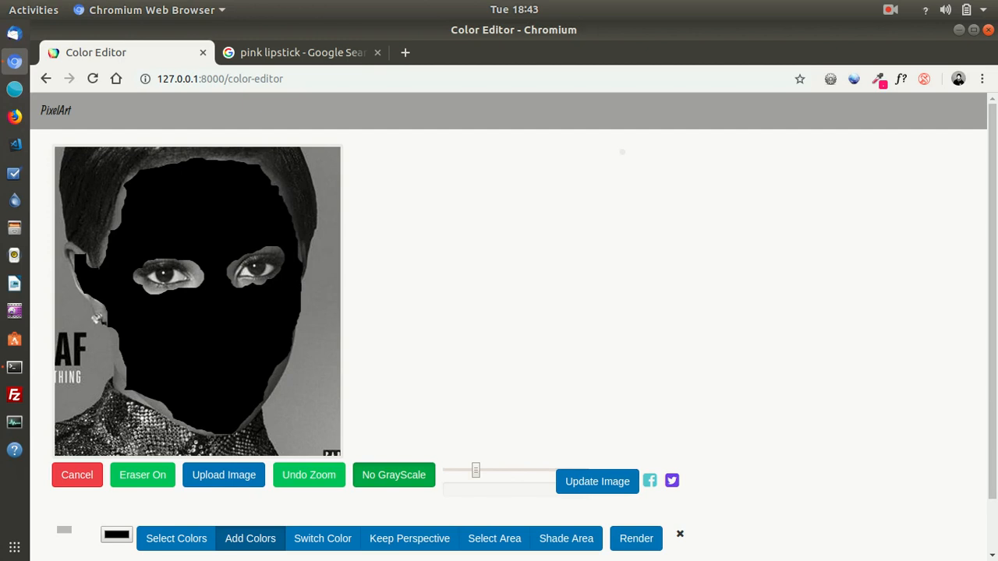
click(143, 475)
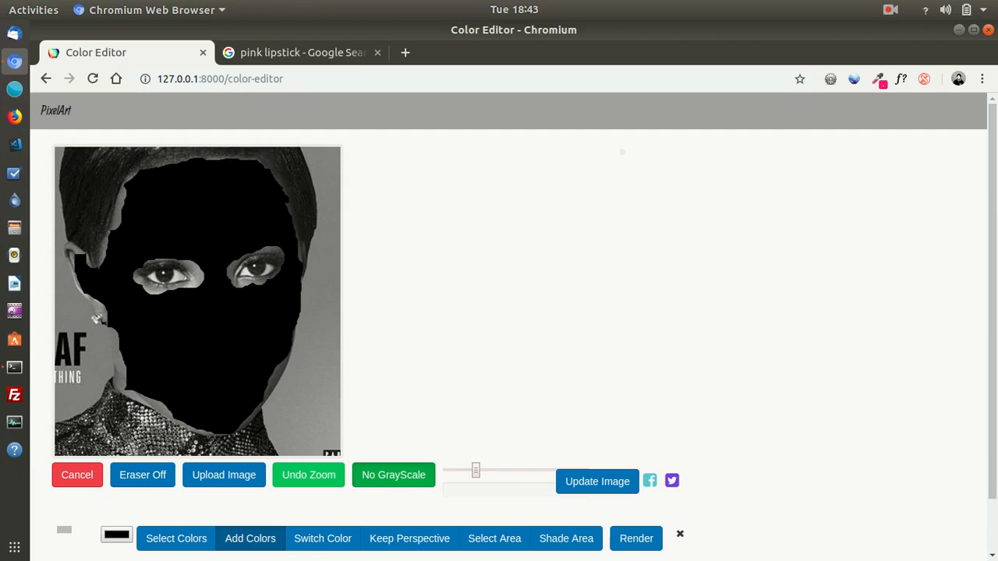
drag(209, 161, 256, 156)
mouse_move(124, 191)
mouse_down()
mouse_move(115, 207)
mouse_move(129, 179)
mouse_up()
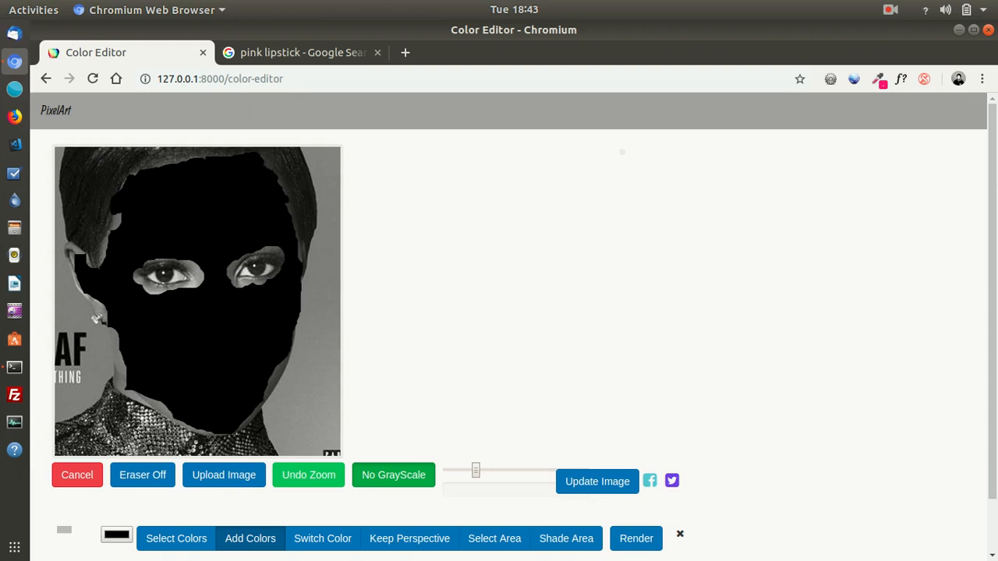
click(128, 180)
mouse_move(115, 221)
mouse_down()
mouse_move(107, 244)
mouse_move(111, 221)
mouse_up()
drag(100, 268, 101, 251)
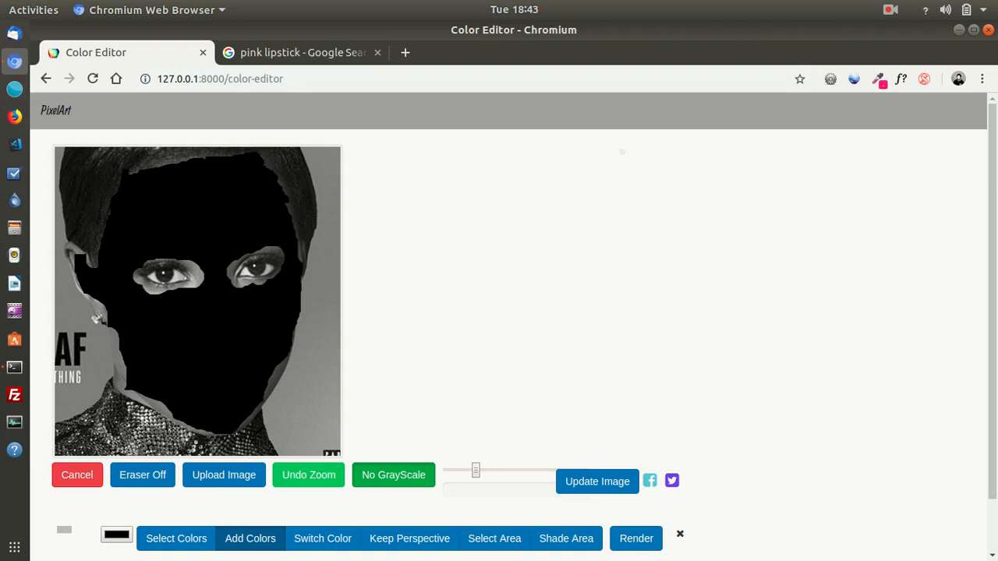
Step: Refine the mask's edge around the forehead and extend it over the ear area on the face's right side
mouse_move(121, 193)
mouse_down()
mouse_move(137, 168)
mouse_move(257, 155)
mouse_move(285, 206)
mouse_up()
click(143, 476)
mouse_move(279, 200)
mouse_down()
mouse_move(276, 185)
mouse_move(305, 273)
mouse_up()
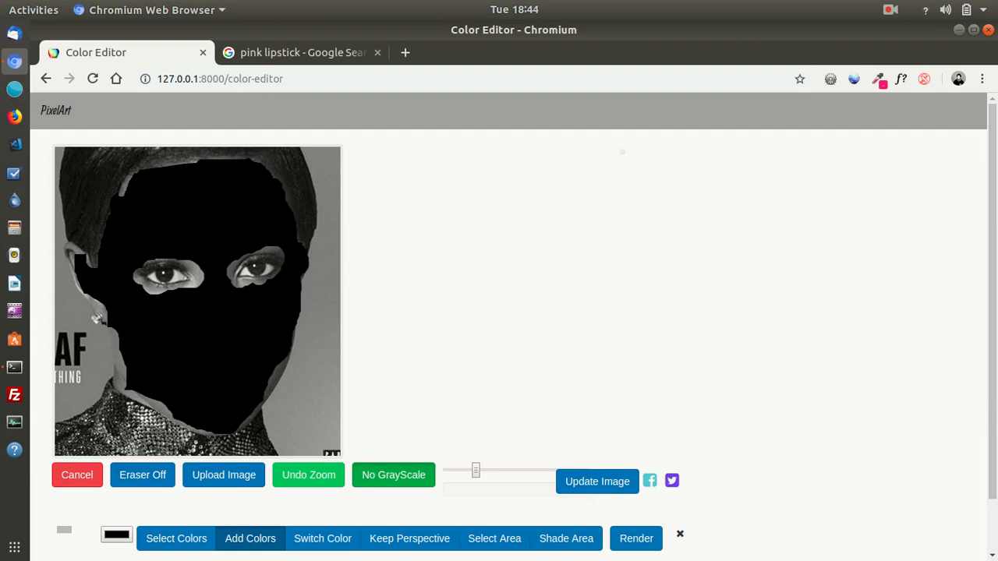
Step: Fill the mask's gaps at the hairline, left temple, left ear, left cheek and along the jaw
drag(203, 163, 198, 164)
mouse_move(128, 197)
mouse_down()
mouse_move(134, 180)
mouse_move(125, 187)
mouse_up()
mouse_move(81, 254)
mouse_down()
mouse_move(88, 263)
mouse_move(68, 246)
mouse_move(103, 317)
mouse_move(93, 305)
mouse_up()
mouse_move(122, 363)
mouse_down()
mouse_move(110, 331)
mouse_move(125, 386)
mouse_move(117, 375)
mouse_up()
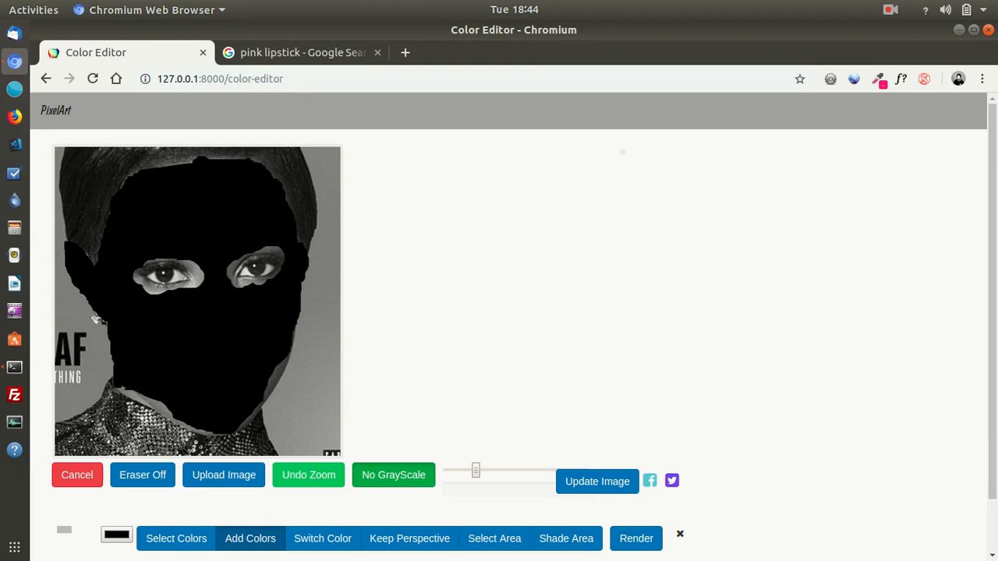
mouse_move(113, 372)
mouse_down()
mouse_move(191, 431)
mouse_move(179, 427)
mouse_move(244, 436)
mouse_move(293, 337)
mouse_move(284, 388)
mouse_move(288, 349)
mouse_move(259, 410)
mouse_up()
Step: Erase the mask's overspill along the cheeks and jaw, and repaint the gap beside the left ear
click(142, 476)
mouse_move(302, 312)
mouse_down()
mouse_move(300, 343)
mouse_move(303, 292)
mouse_move(302, 303)
mouse_up()
mouse_move(296, 344)
mouse_down()
mouse_move(275, 403)
mouse_move(282, 388)
mouse_move(227, 438)
mouse_move(246, 426)
mouse_move(215, 440)
mouse_move(185, 428)
mouse_move(204, 437)
mouse_move(121, 392)
mouse_move(103, 245)
mouse_move(95, 284)
mouse_move(85, 262)
mouse_up()
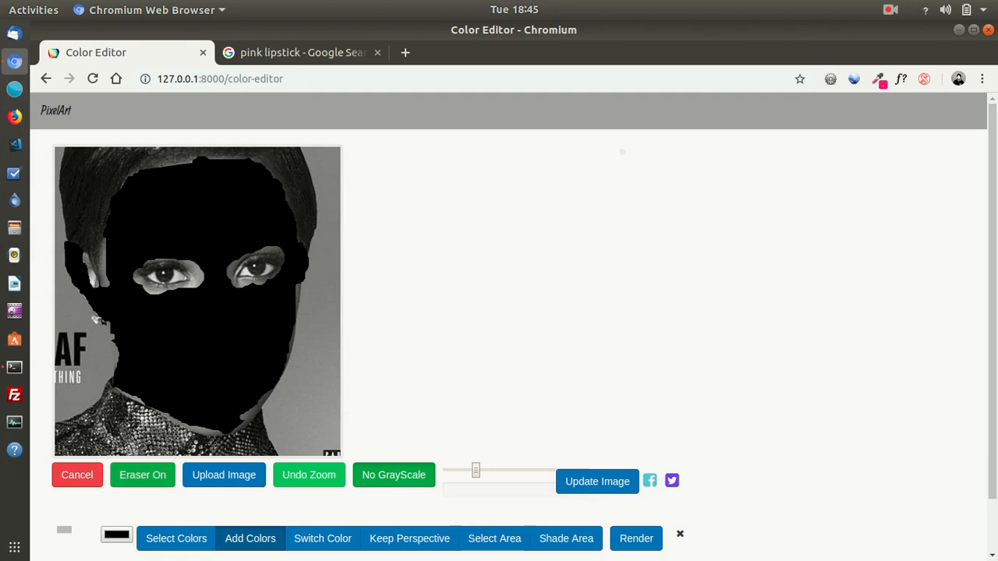
click(143, 475)
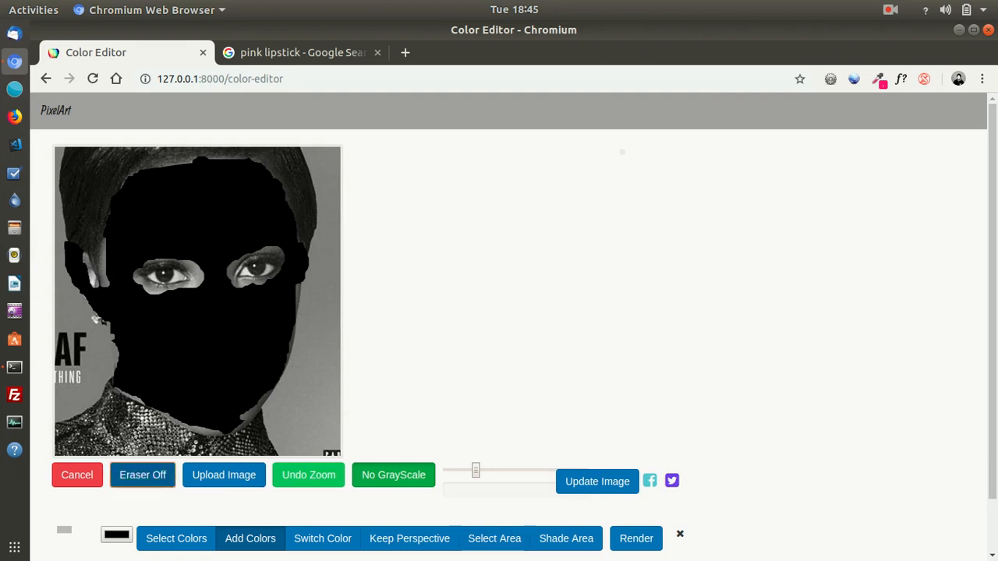
mouse_move(84, 256)
mouse_down()
mouse_move(106, 285)
mouse_move(103, 237)
mouse_up()
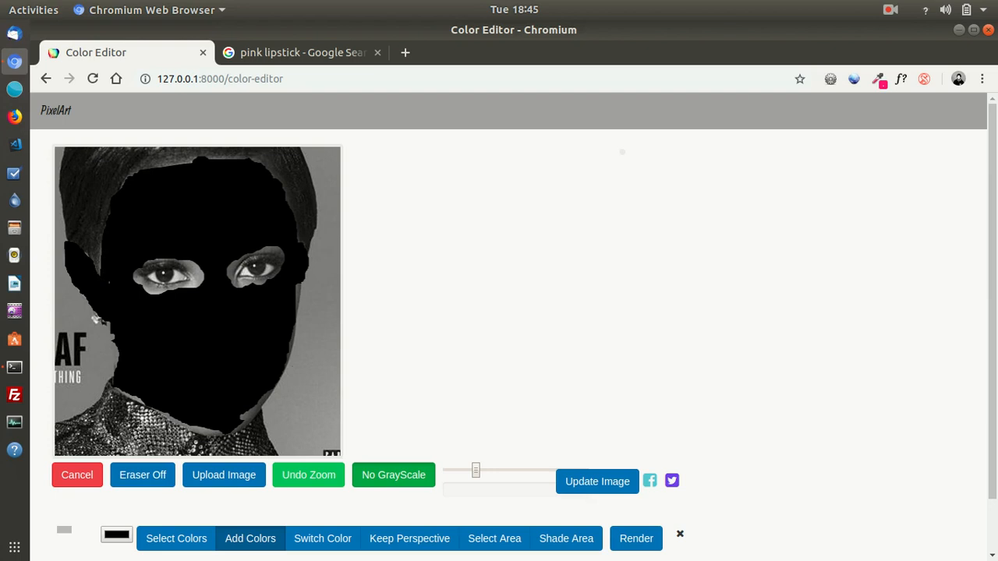
Step: Fill the mask's gaps along the jaw, chin and right cheek, and erase its overspill beside the right cheek
mouse_move(118, 358)
mouse_down()
mouse_move(107, 325)
mouse_move(125, 396)
mouse_move(218, 436)
mouse_move(281, 392)
mouse_move(270, 407)
mouse_move(278, 388)
mouse_up()
click(143, 475)
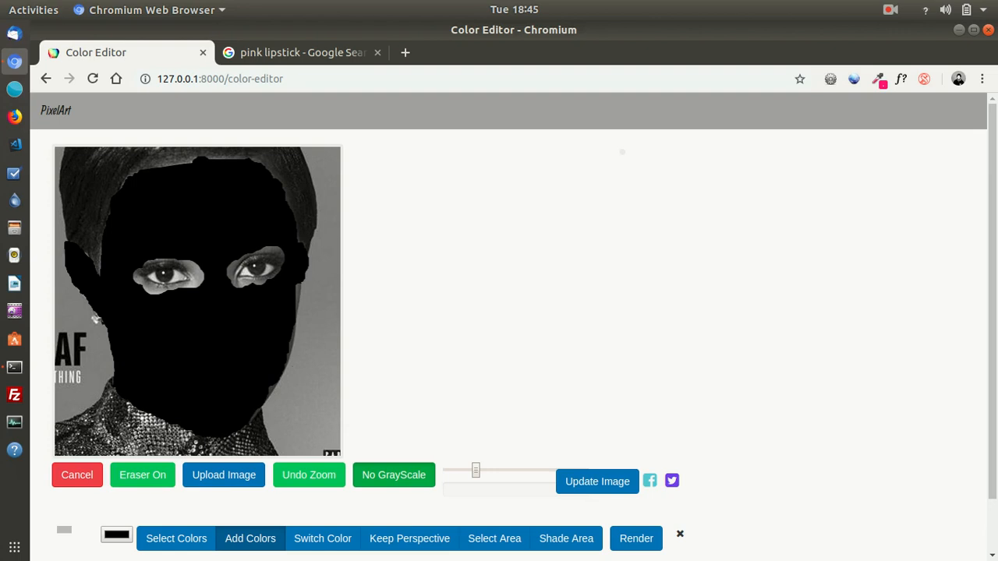
click(142, 475)
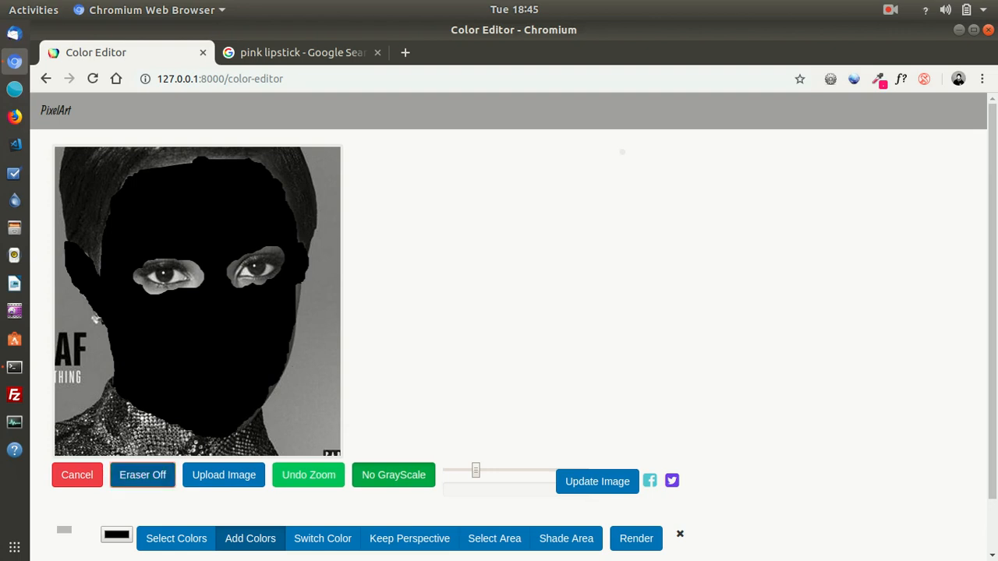
drag(270, 395, 233, 431)
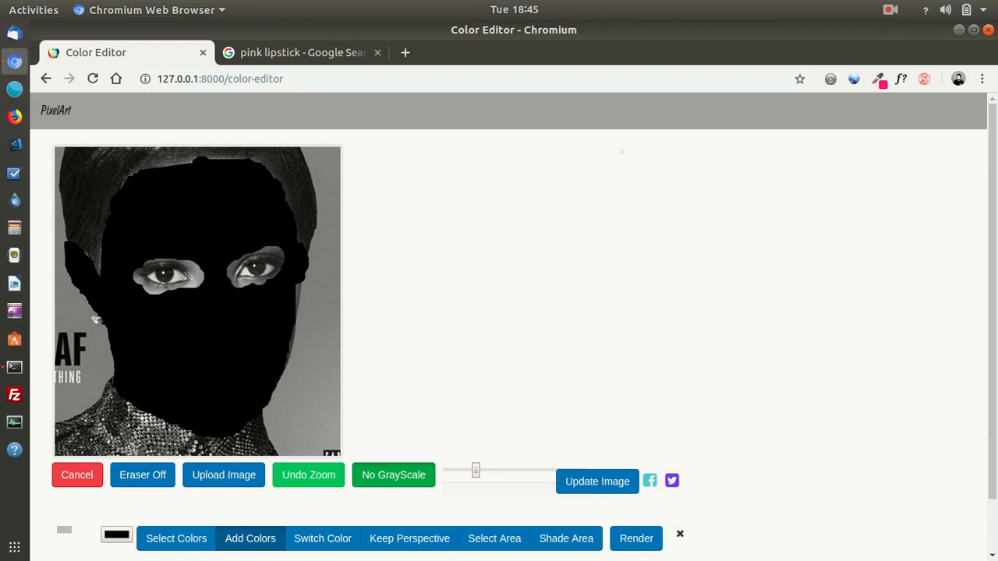
drag(299, 284, 287, 366)
click(143, 475)
drag(299, 333, 269, 407)
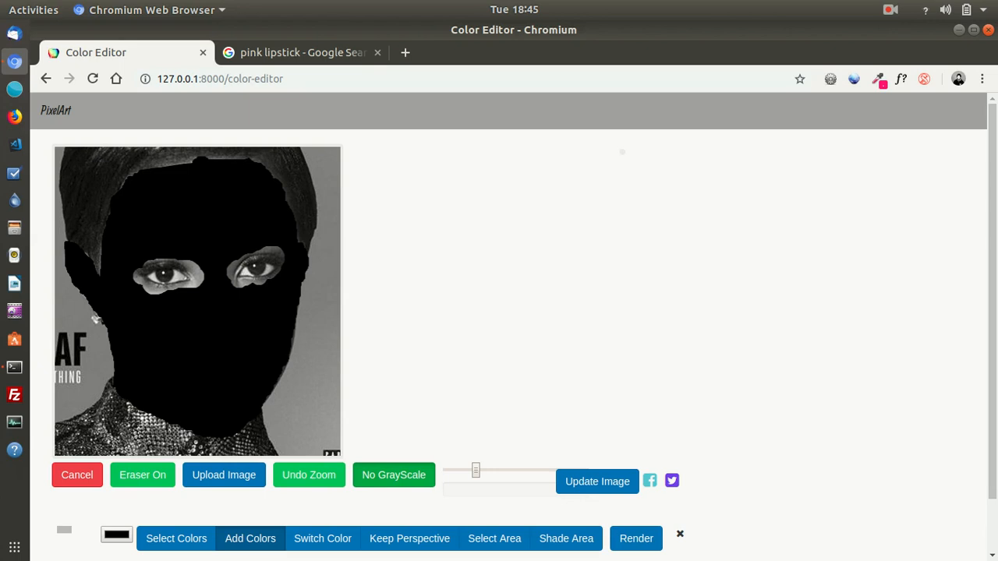
Step: Repaint the mask's edge from the right cheek to the lower jaw and trim the excess there
click(143, 474)
mouse_move(292, 332)
mouse_down()
mouse_move(288, 369)
mouse_move(268, 406)
mouse_up()
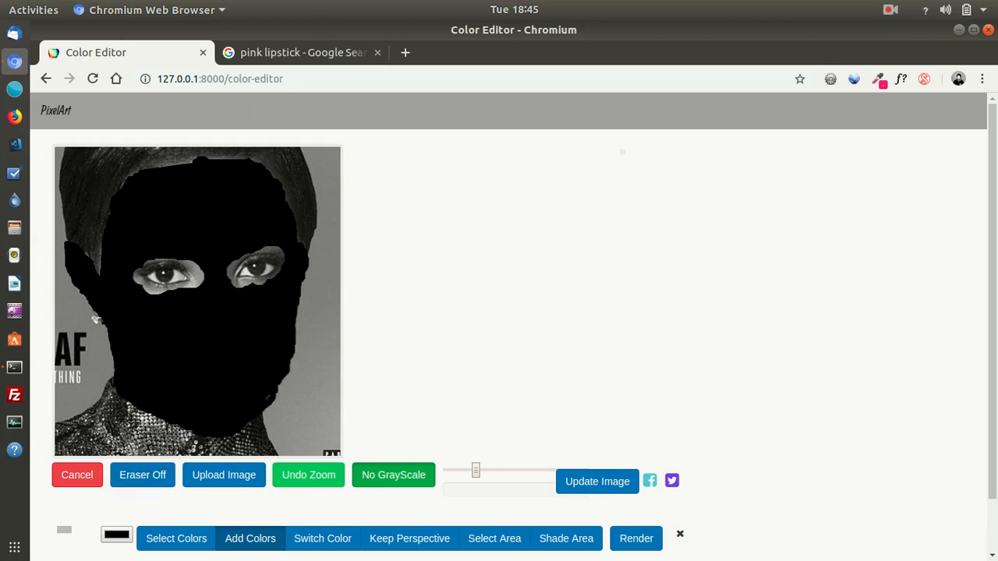
click(143, 475)
mouse_move(299, 336)
mouse_down()
mouse_move(292, 351)
mouse_move(297, 335)
mouse_up()
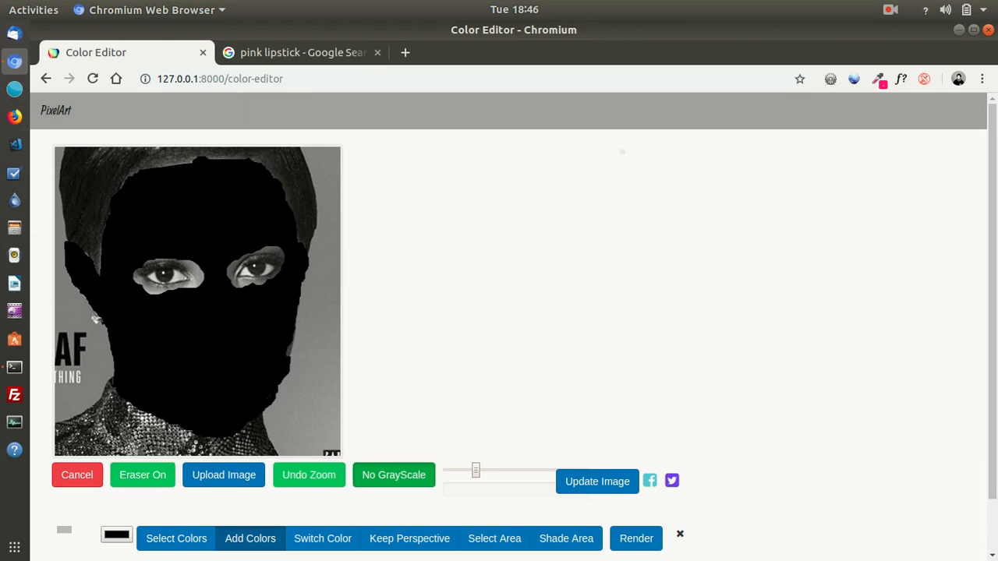
drag(293, 370, 261, 412)
Step: Fill the notch in the mask's right cheek and erase the overspill down to the jaw
click(143, 475)
mouse_move(290, 343)
mouse_down()
mouse_move(259, 408)
mouse_move(288, 364)
mouse_up()
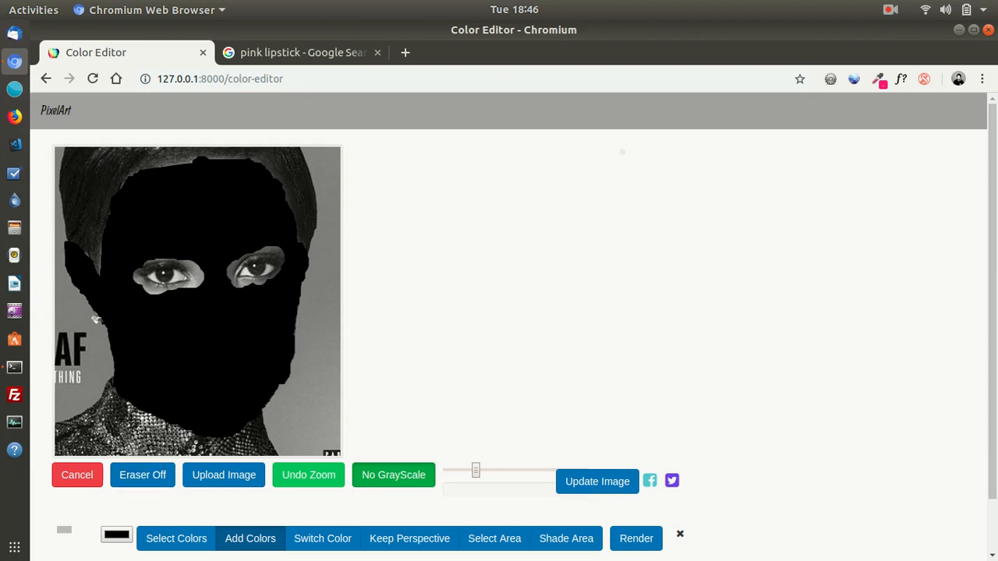
click(143, 475)
mouse_move(290, 378)
mouse_down()
mouse_move(297, 342)
mouse_move(273, 403)
mouse_up()
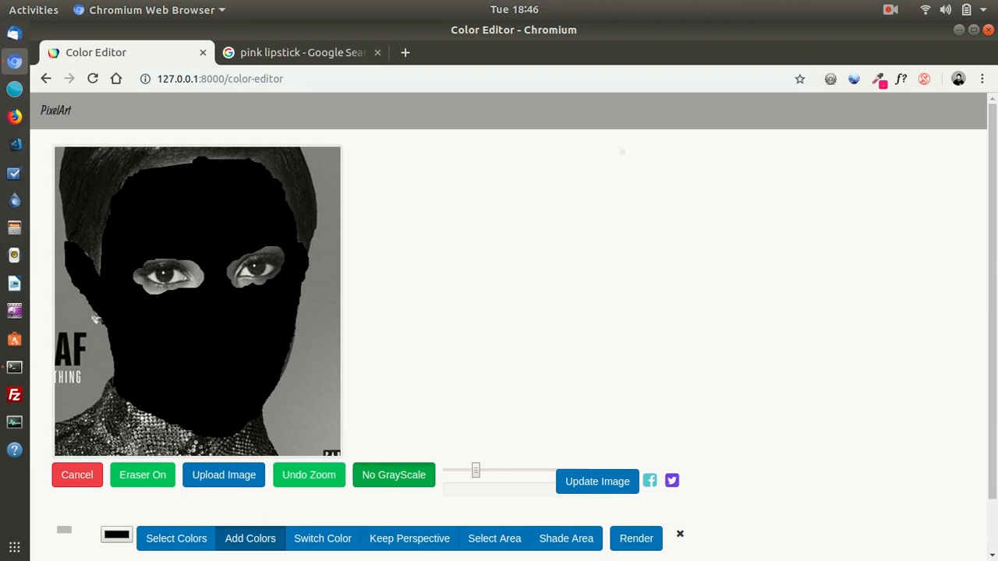
click(262, 409)
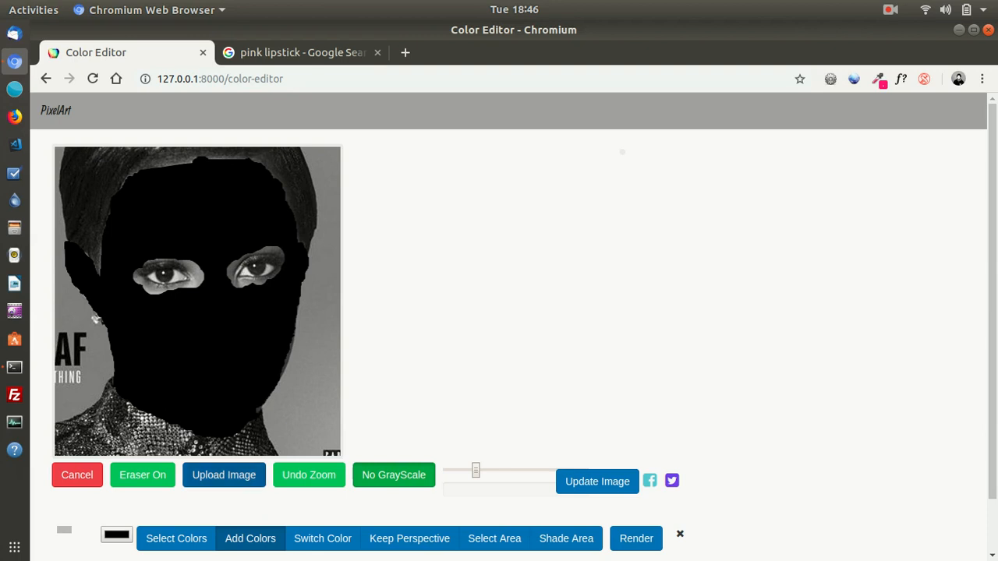
Step: Reduce the brush size, touch up the mask at the lower right jaw and cheek, and erase the excess along the cheek
click(143, 475)
drag(476, 470, 466, 470)
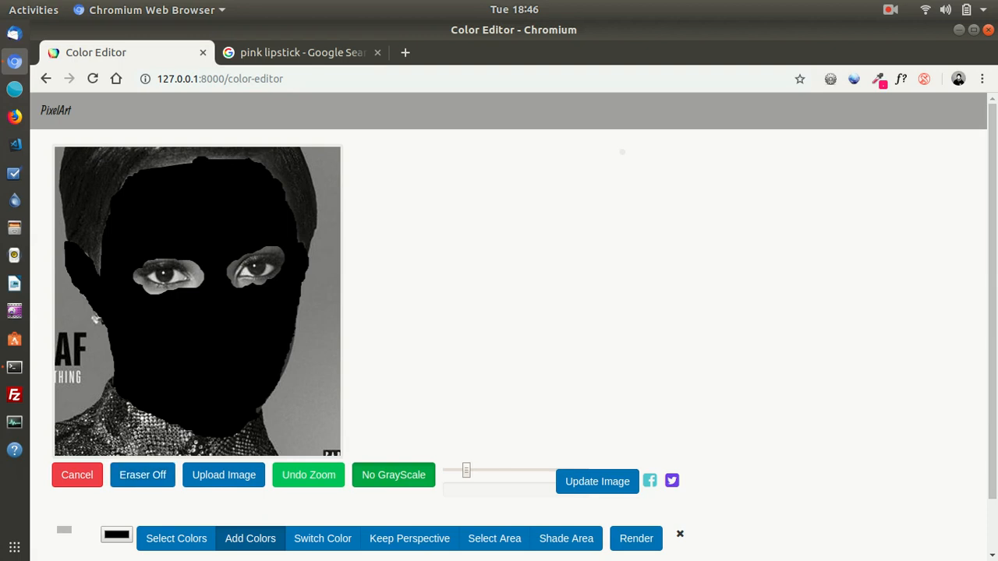
drag(259, 409, 265, 403)
mouse_move(295, 328)
mouse_down()
mouse_move(280, 372)
mouse_move(282, 361)
mouse_up()
click(142, 475)
drag(298, 335, 284, 369)
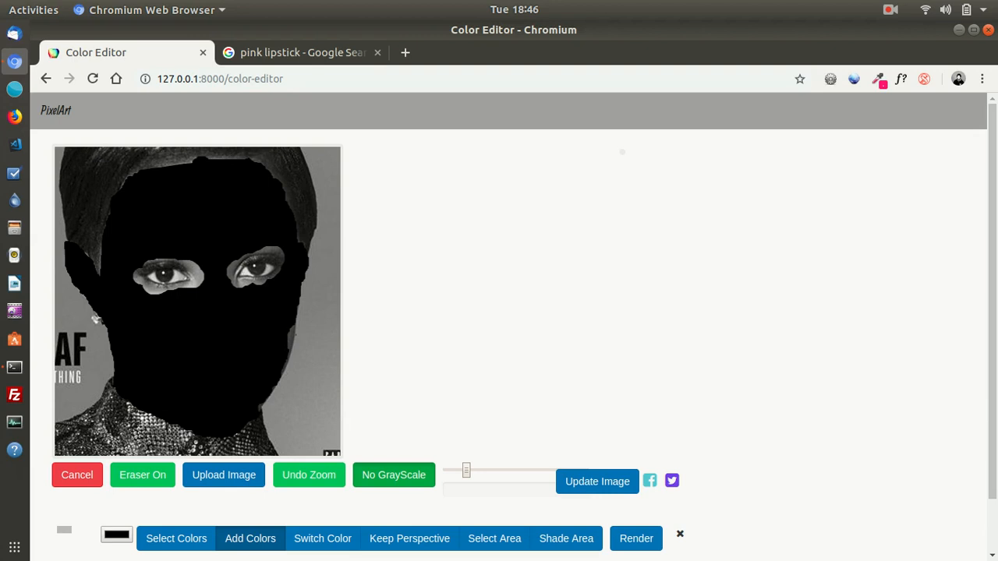
Step: Dab mask paint over the small gaps along the right cheek and jaw with the eraser off
click(142, 475)
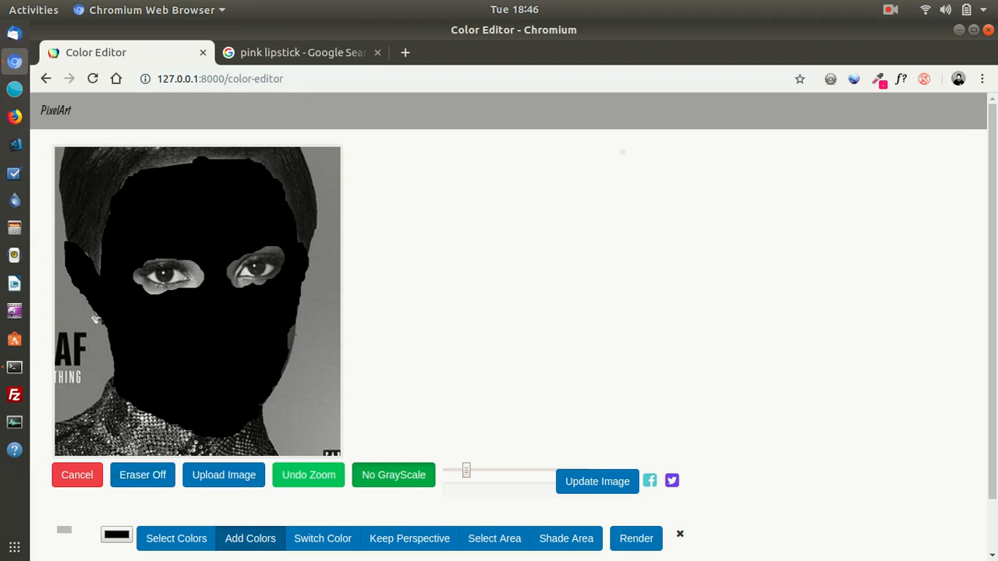
click(289, 336)
click(293, 335)
click(290, 343)
drag(285, 362, 288, 357)
click(275, 387)
Step: Erase the mask's overspill beside the lower right cheek and jaw
click(143, 475)
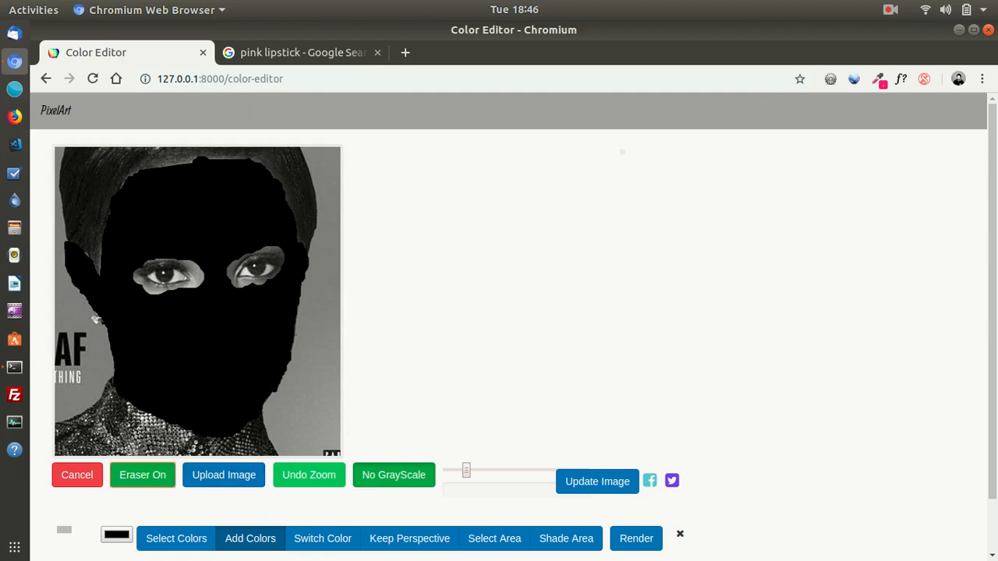
click(275, 388)
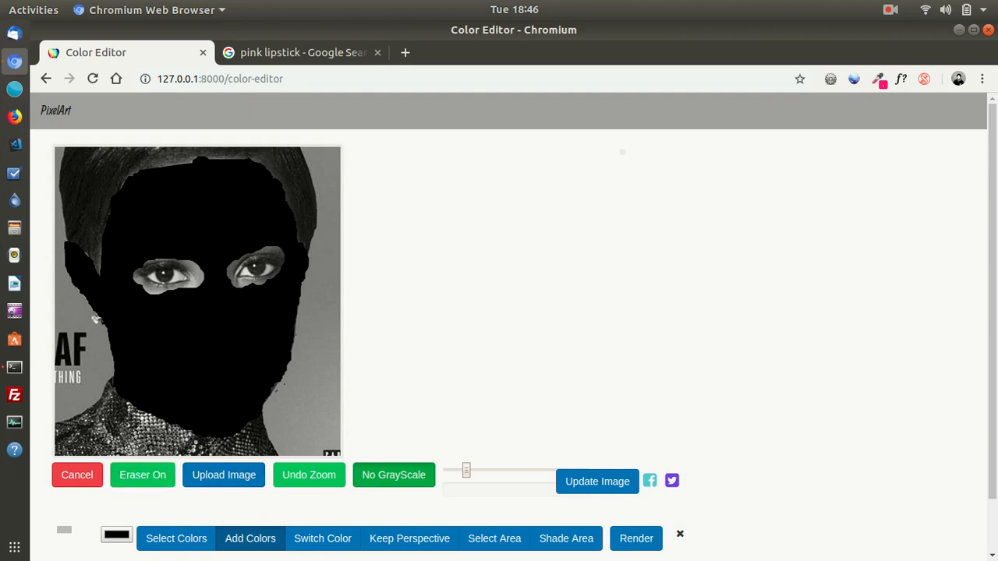
drag(291, 352, 281, 379)
Step: Repaint the thin uncovered strip along the lower right cheek with small dabs
click(143, 475)
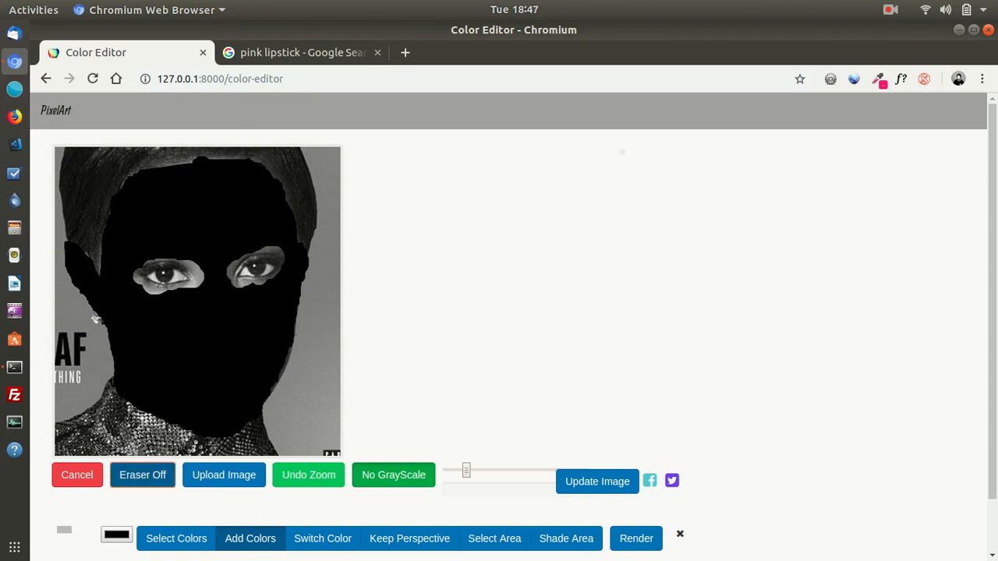
click(285, 348)
click(285, 357)
click(281, 368)
click(279, 373)
click(280, 377)
click(274, 388)
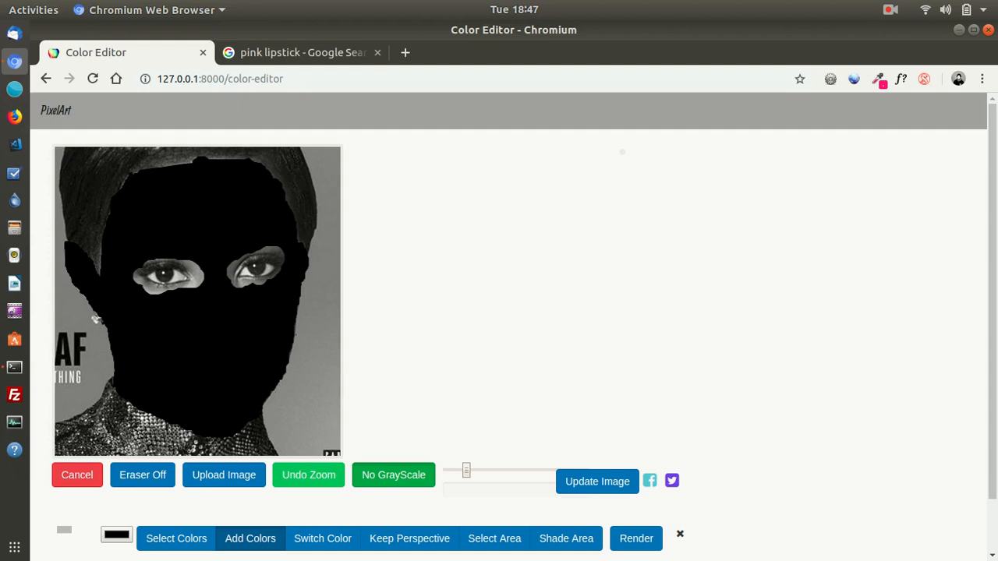
Step: Fill the mask's gap at the upper left corner of the forehead hairline
drag(125, 178, 120, 187)
click(143, 476)
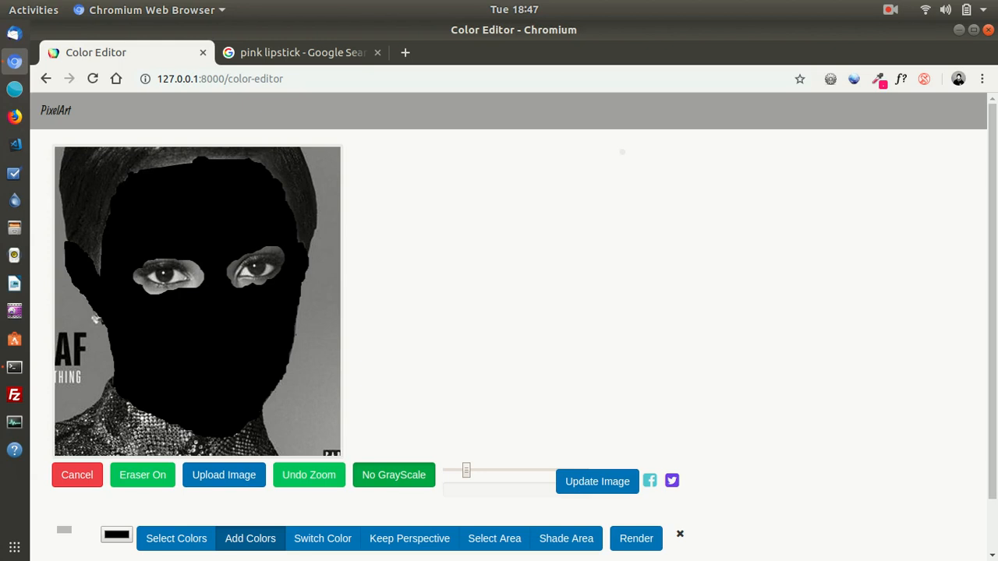
click(143, 474)
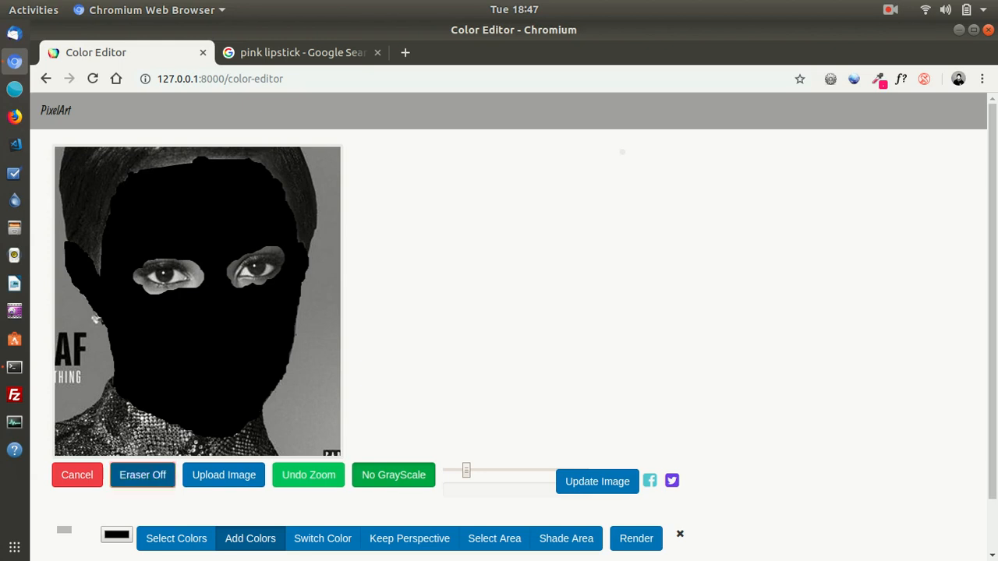
scroll(409, 503, down, 1)
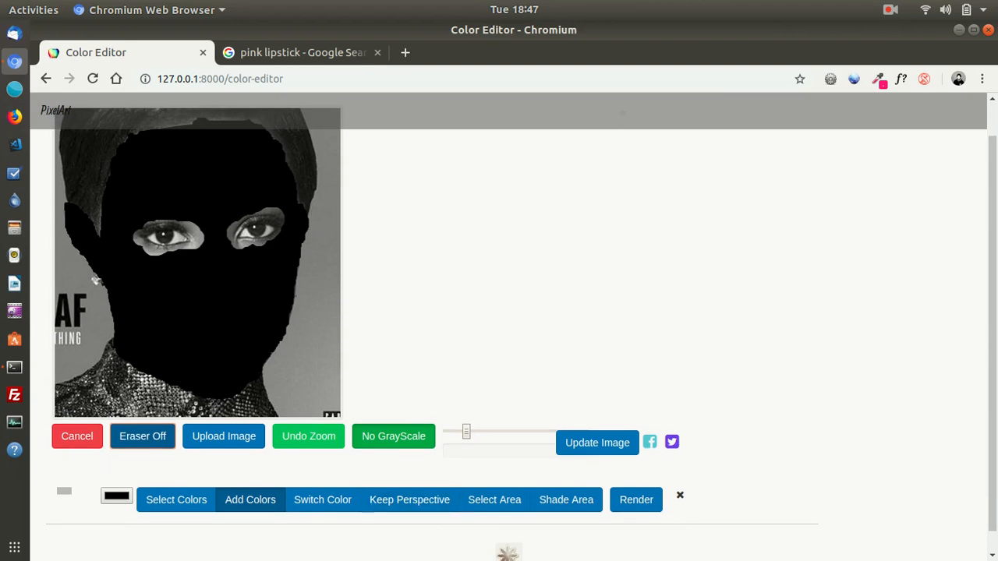
scroll(521, 332, up, 1)
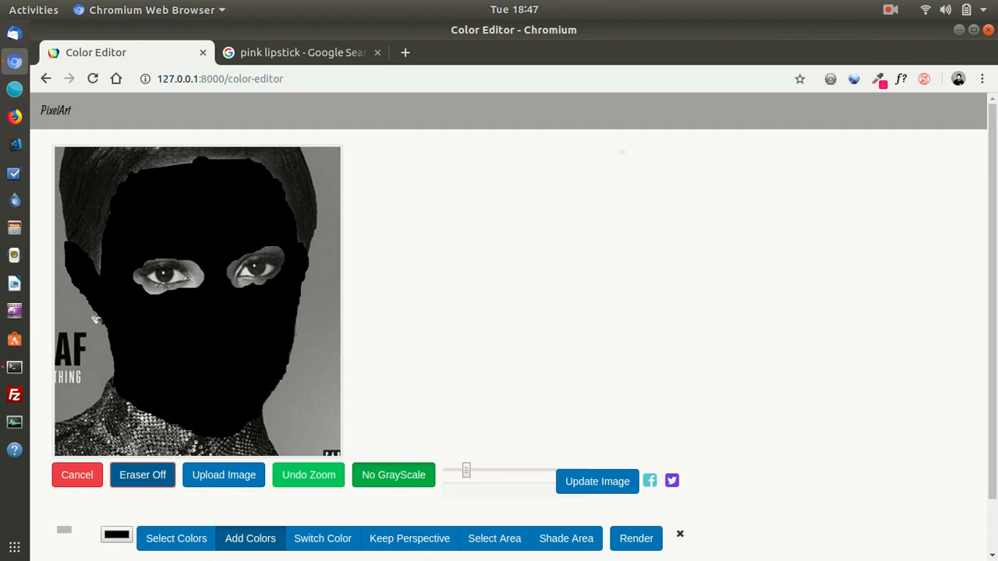
Step: Enlarge the eraser and remove the mask from the left ear, the lower face and the forehead's outer edge
click(143, 475)
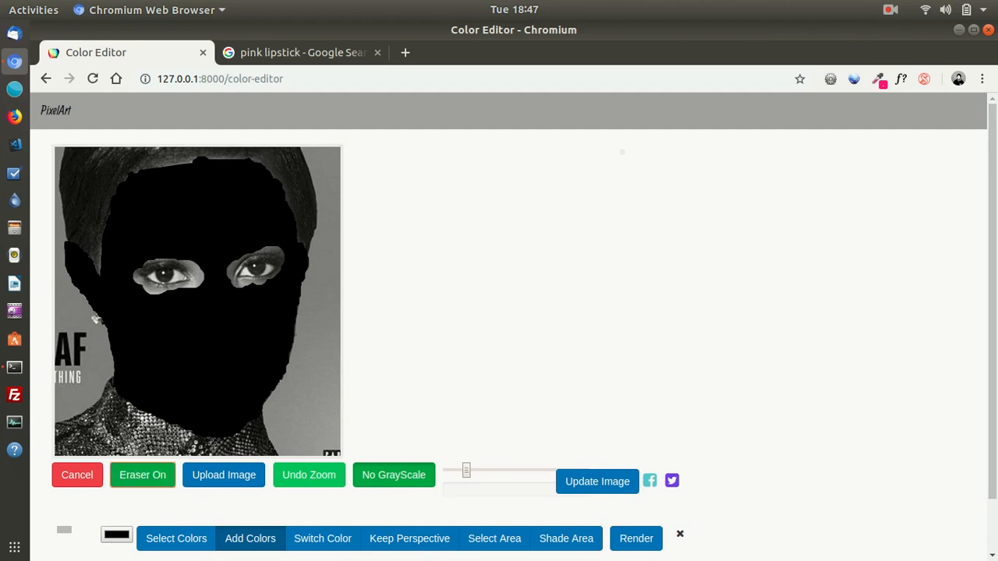
drag(466, 471, 525, 470)
mouse_move(77, 249)
mouse_down()
mouse_move(70, 269)
mouse_move(105, 339)
mouse_move(92, 269)
mouse_move(120, 382)
mouse_move(186, 411)
mouse_move(132, 360)
mouse_move(193, 403)
mouse_move(191, 426)
mouse_move(250, 418)
mouse_move(215, 403)
mouse_move(228, 434)
mouse_move(199, 434)
mouse_move(257, 403)
mouse_move(155, 382)
mouse_move(280, 379)
mouse_move(234, 390)
mouse_move(262, 402)
mouse_move(270, 364)
mouse_move(257, 372)
mouse_move(289, 344)
mouse_move(209, 368)
mouse_move(225, 343)
mouse_move(137, 354)
mouse_move(185, 365)
mouse_move(147, 365)
mouse_move(240, 360)
mouse_move(146, 372)
mouse_up()
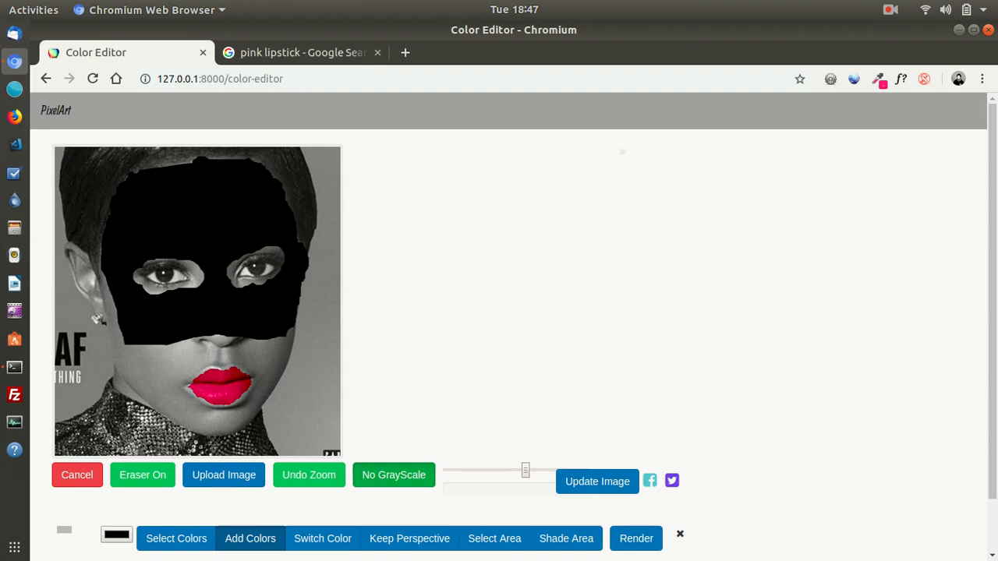
mouse_move(282, 206)
mouse_down()
mouse_move(303, 265)
mouse_move(278, 198)
mouse_move(227, 159)
mouse_move(131, 177)
mouse_up()
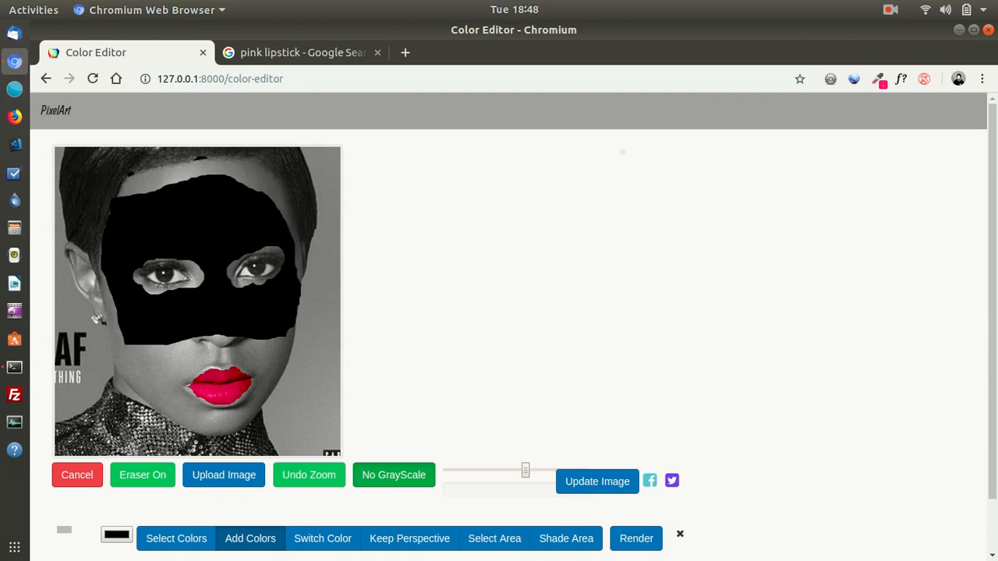
mouse_move(97, 232)
mouse_down()
mouse_move(116, 200)
mouse_move(96, 259)
mouse_move(120, 200)
mouse_up()
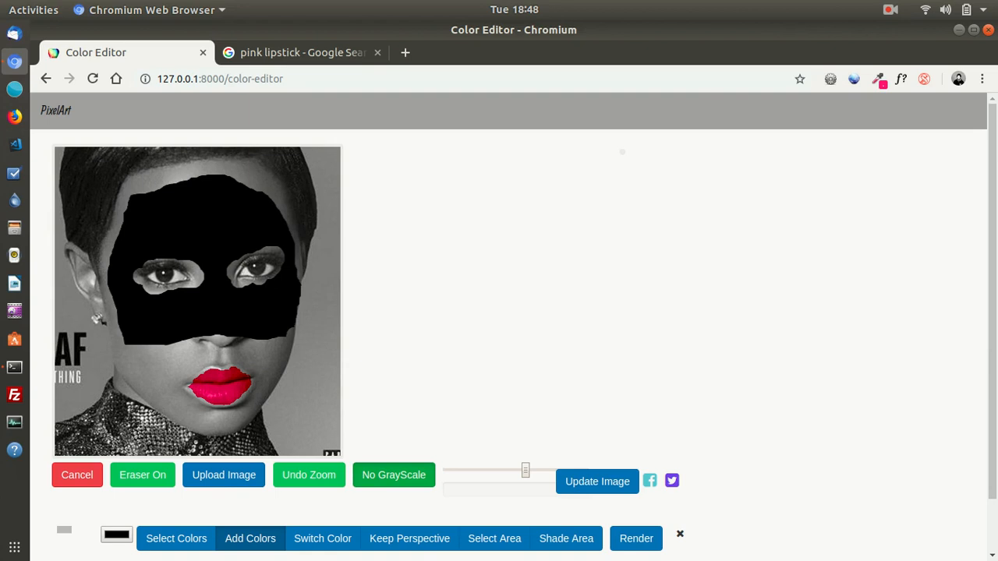
Step: Erase the mask over both eyebrows and the right cheek's edge, and repaint a small patch on the forehead
mouse_move(147, 244)
mouse_down()
mouse_move(187, 238)
mouse_move(131, 255)
mouse_move(160, 255)
mouse_move(121, 245)
mouse_move(199, 252)
mouse_move(165, 259)
mouse_move(251, 250)
mouse_move(282, 231)
mouse_move(278, 242)
mouse_move(272, 230)
mouse_move(226, 248)
mouse_move(288, 242)
mouse_up()
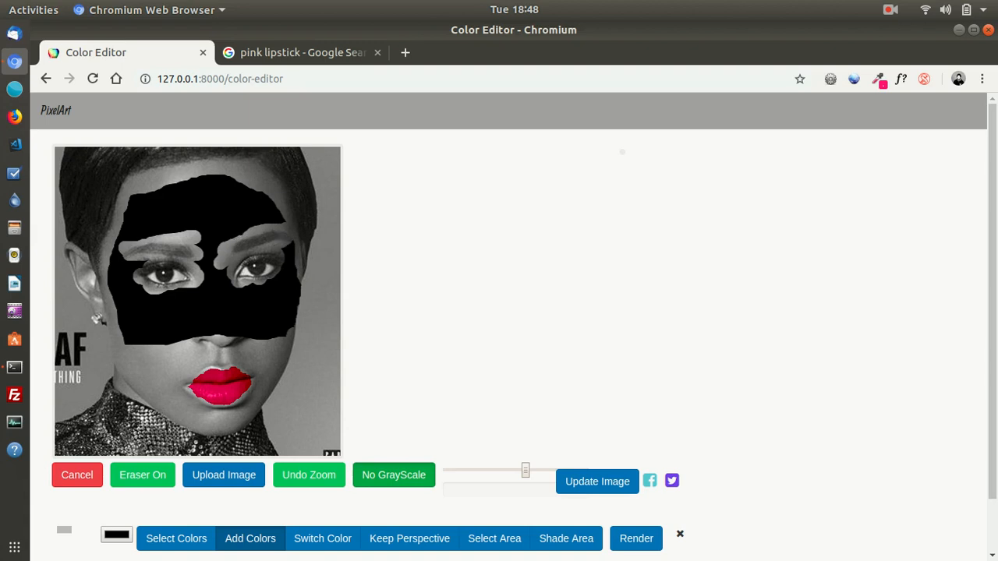
drag(298, 281, 294, 324)
click(143, 475)
mouse_move(258, 189)
mouse_down()
mouse_move(237, 184)
mouse_move(254, 183)
mouse_up()
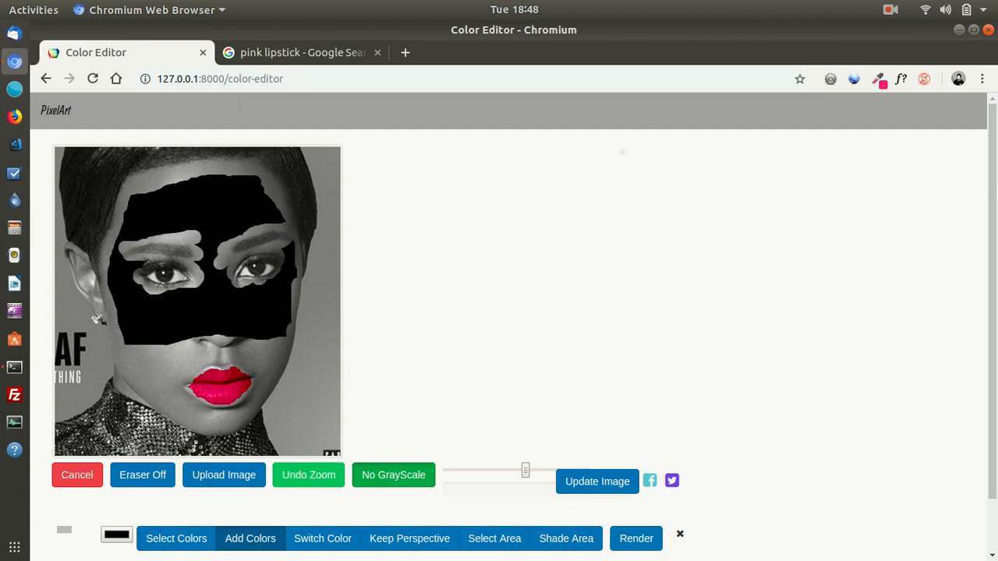
Step: Collect the colours under the skin mask and add all of them to the selection
click(250, 538)
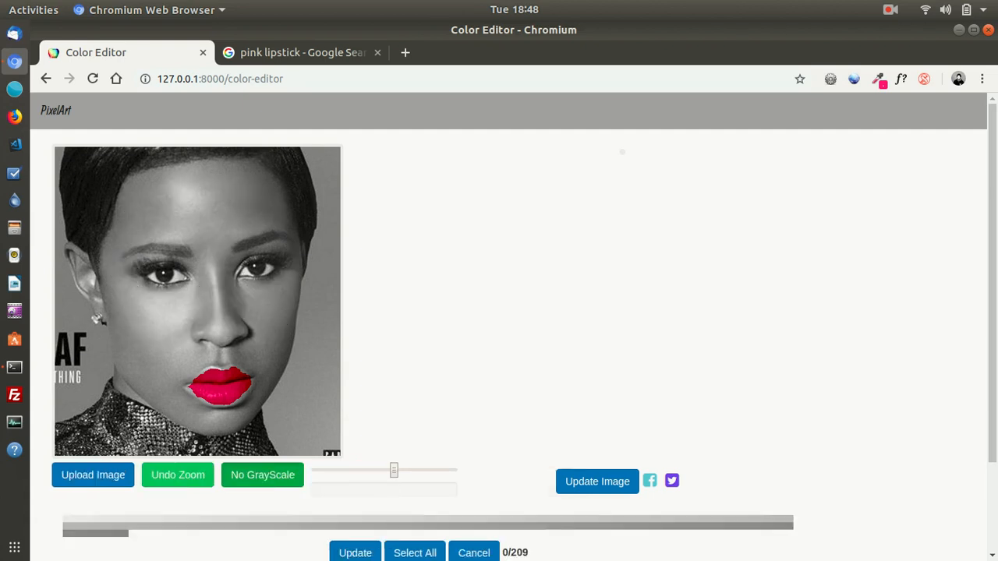
scroll(644, 411, down, 3)
click(415, 438)
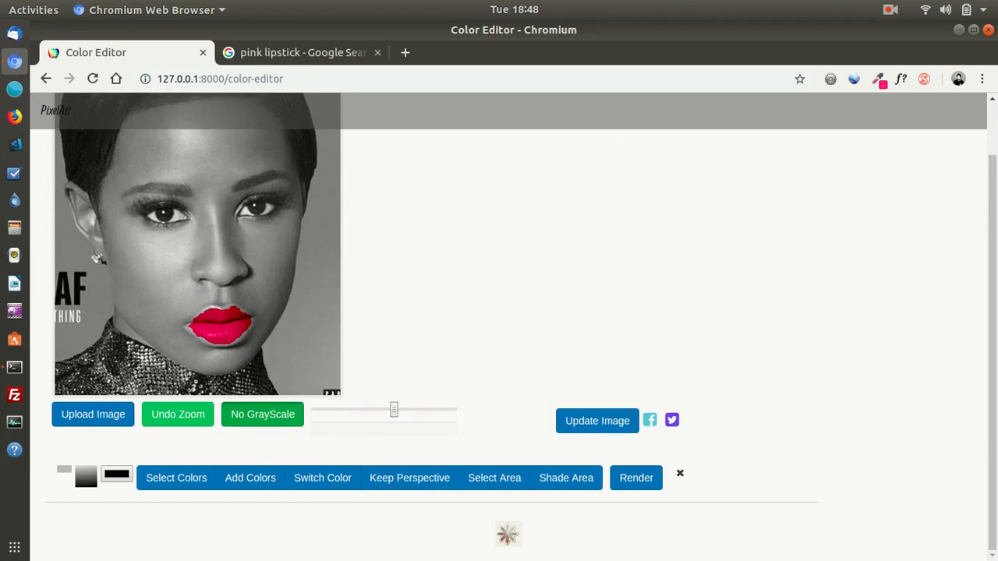
Step: Start Shade Area and paint a thick outline along the hairline, left ear, jaw and right side of the face
click(566, 477)
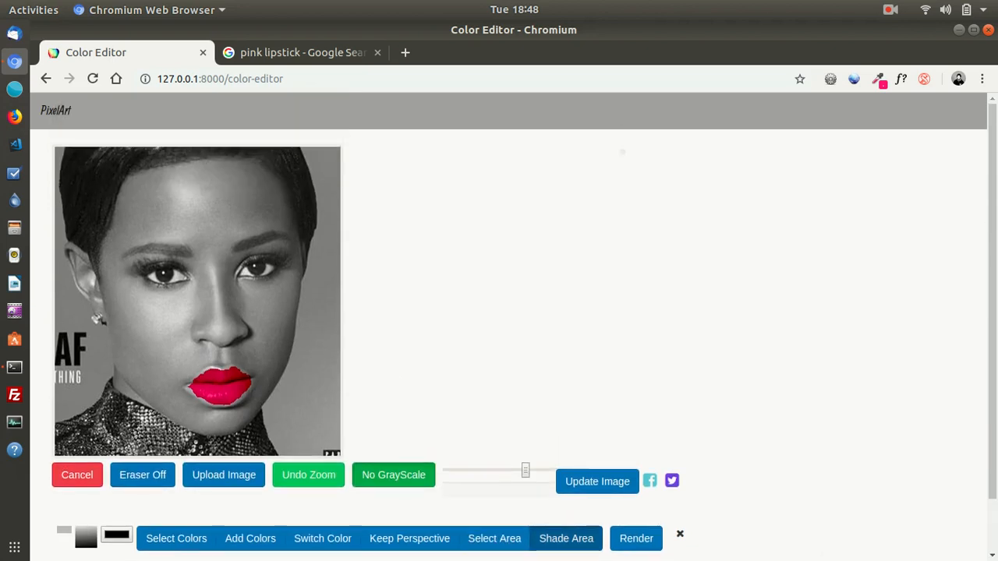
mouse_move(191, 170)
mouse_down()
mouse_move(205, 170)
mouse_move(181, 175)
mouse_move(206, 165)
mouse_move(137, 184)
mouse_move(153, 170)
mouse_move(122, 191)
mouse_move(131, 174)
mouse_move(107, 245)
mouse_move(119, 202)
mouse_up()
drag(109, 260, 99, 314)
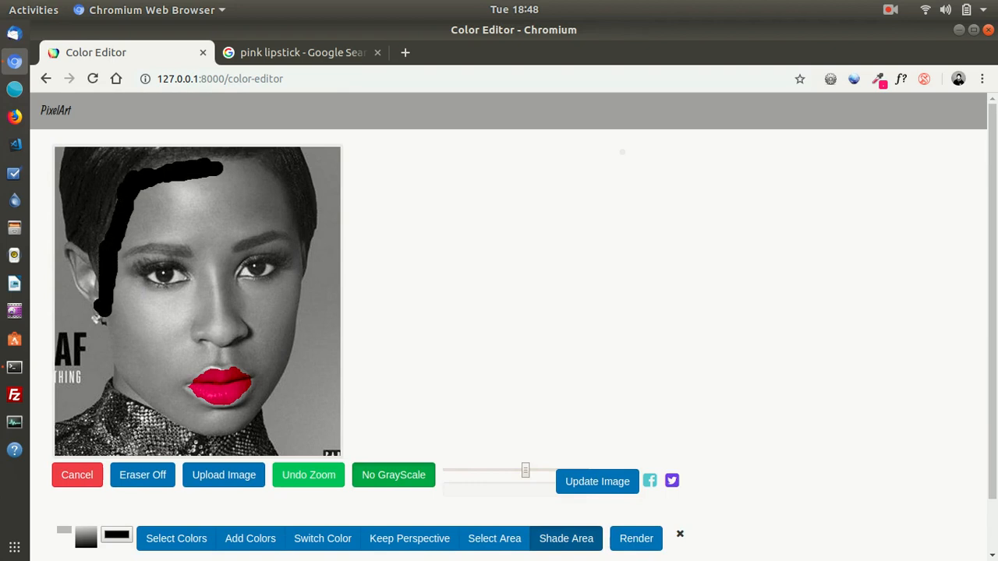
mouse_move(65, 244)
mouse_down()
mouse_move(96, 281)
mouse_move(92, 258)
mouse_move(73, 269)
mouse_move(76, 290)
mouse_move(141, 374)
mouse_move(119, 355)
mouse_move(119, 377)
mouse_move(136, 381)
mouse_move(122, 395)
mouse_move(220, 428)
mouse_move(184, 429)
mouse_move(248, 407)
mouse_move(234, 433)
mouse_move(265, 411)
mouse_move(263, 397)
mouse_up()
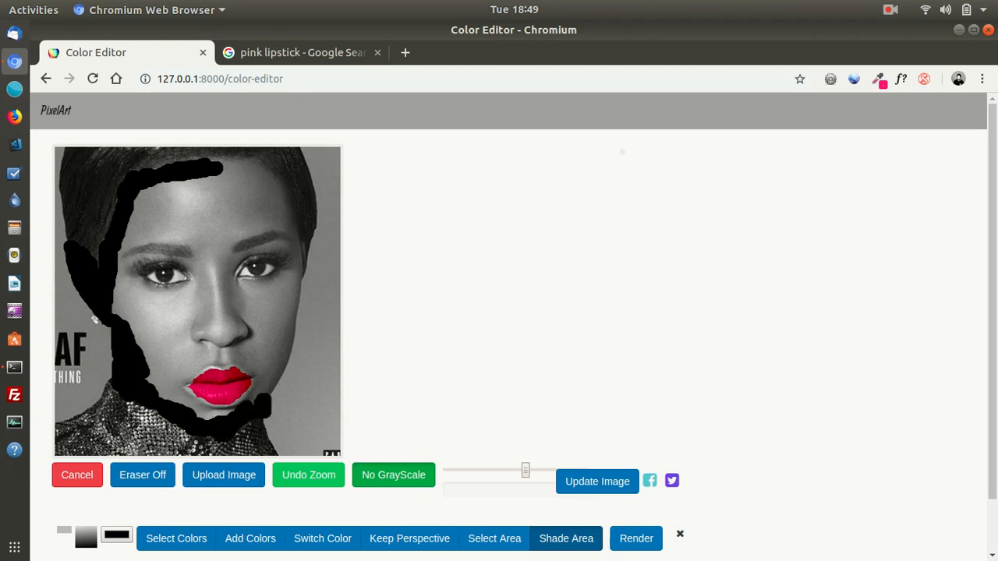
mouse_move(222, 166)
mouse_down()
mouse_move(265, 162)
mouse_move(275, 187)
mouse_move(276, 171)
mouse_move(257, 187)
mouse_move(295, 234)
mouse_move(284, 186)
mouse_move(297, 219)
mouse_move(294, 296)
mouse_move(305, 276)
mouse_move(282, 366)
mouse_move(295, 327)
mouse_move(245, 390)
mouse_move(279, 368)
mouse_up()
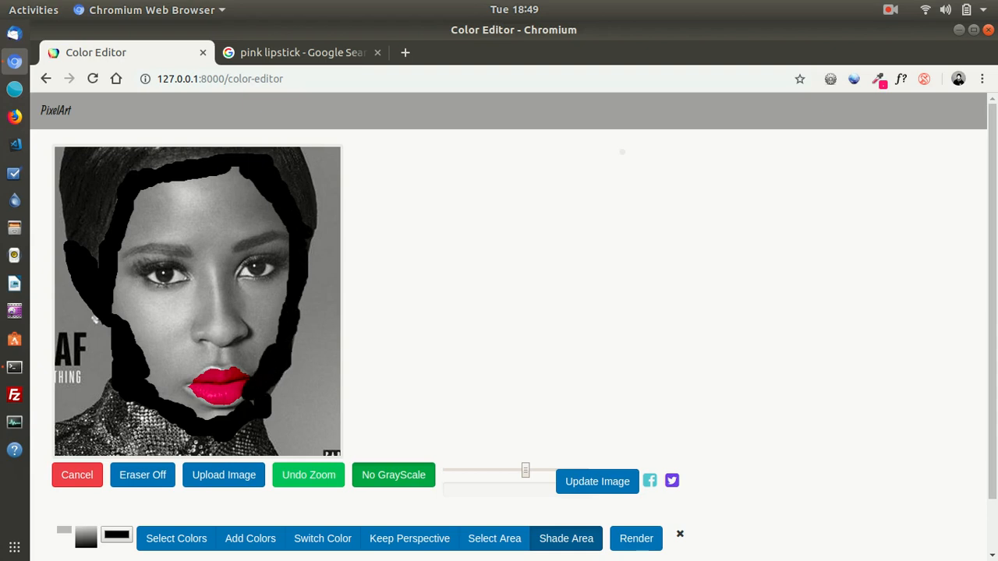
drag(262, 404, 272, 390)
Step: Fill the shaded area inside the outline over the forehead, eye surroundings, cheeks, nose and mouth, leaving the eyes uncovered
mouse_move(237, 176)
mouse_down()
mouse_move(223, 185)
mouse_move(236, 173)
mouse_move(240, 198)
mouse_move(249, 182)
mouse_move(262, 196)
mouse_move(226, 212)
mouse_move(273, 210)
mouse_move(263, 226)
mouse_move(168, 223)
mouse_move(148, 234)
mouse_move(220, 212)
mouse_move(172, 204)
mouse_move(151, 217)
mouse_move(141, 195)
mouse_move(160, 186)
mouse_move(127, 234)
mouse_move(142, 195)
mouse_move(142, 231)
mouse_up()
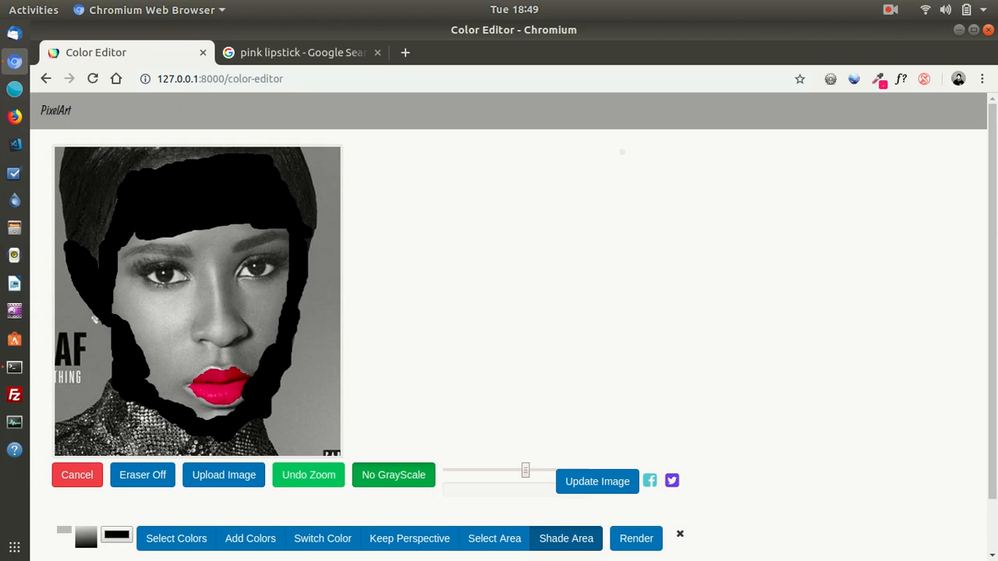
mouse_move(280, 224)
mouse_down()
mouse_move(217, 237)
mouse_move(216, 302)
mouse_move(204, 236)
mouse_move(208, 285)
mouse_up()
mouse_move(190, 236)
mouse_down()
mouse_move(159, 245)
mouse_move(193, 251)
mouse_move(168, 258)
mouse_move(133, 235)
mouse_move(130, 265)
mouse_move(167, 255)
mouse_move(197, 270)
mouse_move(125, 290)
mouse_move(137, 333)
mouse_move(114, 292)
mouse_move(141, 273)
mouse_move(162, 331)
mouse_move(145, 307)
mouse_move(140, 339)
mouse_move(178, 287)
mouse_move(170, 316)
mouse_move(141, 296)
mouse_move(215, 331)
mouse_move(195, 285)
mouse_move(205, 296)
mouse_move(226, 265)
mouse_move(265, 241)
mouse_move(255, 251)
mouse_move(230, 239)
mouse_move(284, 234)
mouse_move(263, 252)
mouse_move(286, 258)
mouse_move(267, 255)
mouse_move(228, 290)
mouse_move(251, 313)
mouse_move(255, 286)
mouse_move(282, 272)
mouse_move(255, 295)
mouse_move(257, 277)
mouse_move(265, 343)
mouse_move(256, 306)
mouse_move(192, 296)
mouse_up()
drag(256, 300, 267, 310)
mouse_move(260, 366)
mouse_down()
mouse_move(241, 321)
mouse_move(201, 346)
mouse_move(187, 338)
mouse_move(145, 352)
mouse_move(154, 397)
mouse_move(181, 360)
mouse_move(195, 399)
mouse_move(169, 396)
mouse_move(209, 413)
mouse_move(238, 407)
mouse_move(218, 404)
mouse_move(239, 347)
mouse_move(253, 372)
mouse_move(230, 388)
mouse_move(226, 351)
mouse_move(212, 401)
mouse_up()
mouse_move(206, 366)
mouse_down()
mouse_move(204, 386)
mouse_move(176, 355)
mouse_up()
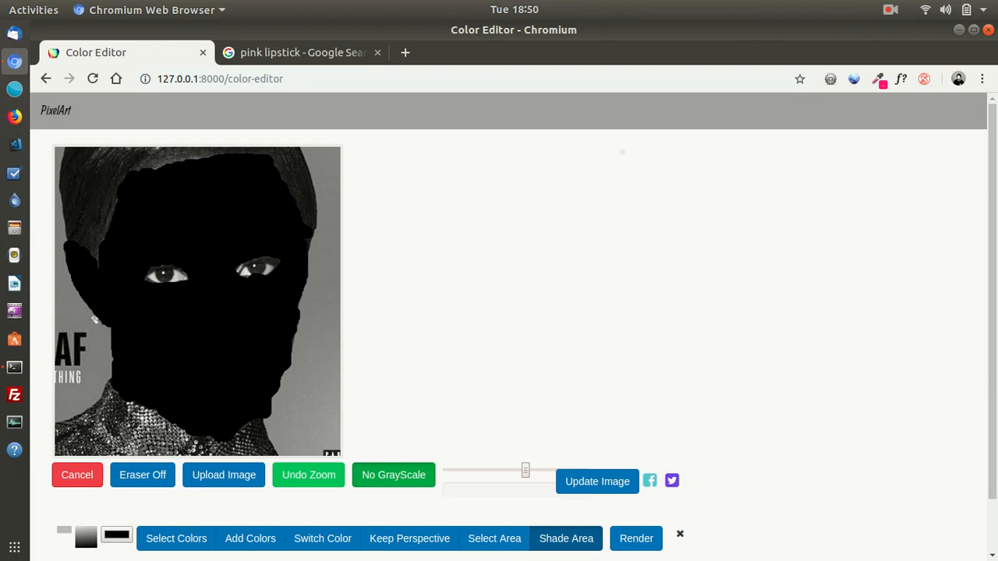
Step: Erase the shading's outer edge along the hairline, ear, jaw and right side of the face, and around both eyes
click(143, 474)
drag(124, 187, 195, 161)
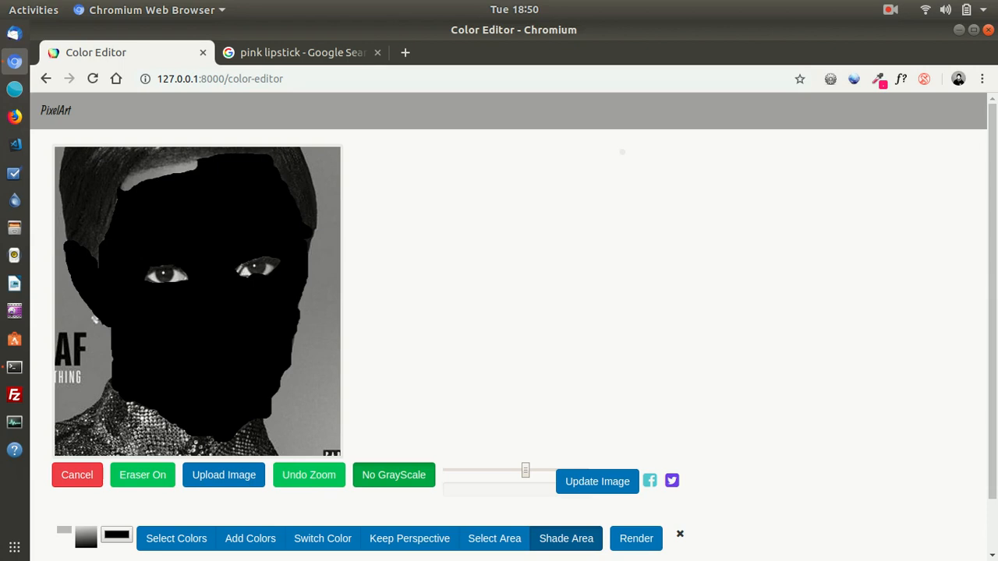
mouse_move(195, 161)
mouse_down()
mouse_move(235, 160)
mouse_move(284, 186)
mouse_move(304, 240)
mouse_move(301, 313)
mouse_move(304, 244)
mouse_move(286, 372)
mouse_move(269, 415)
mouse_up()
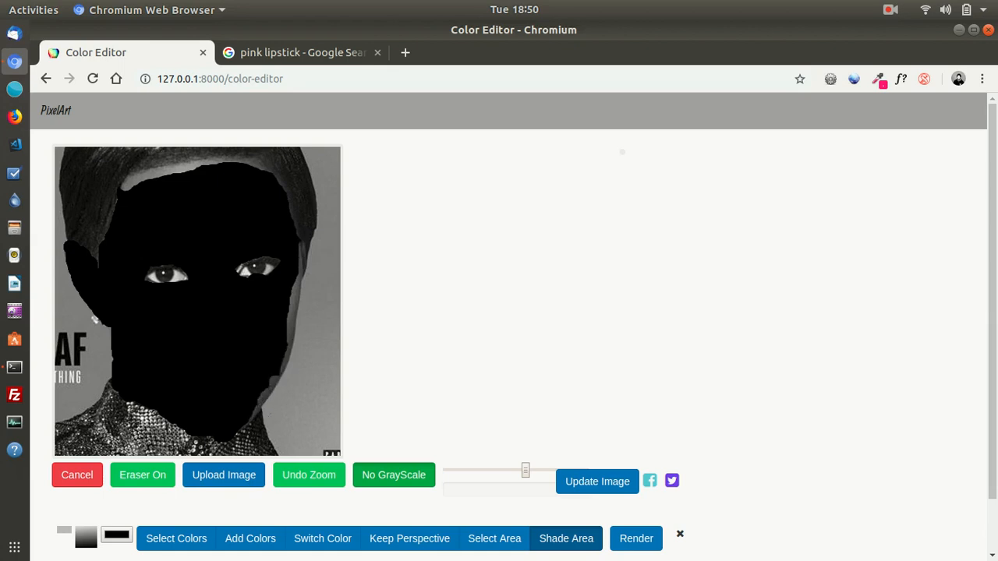
mouse_move(255, 407)
mouse_down()
mouse_move(210, 431)
mouse_move(117, 386)
mouse_move(114, 330)
mouse_move(107, 318)
mouse_move(117, 342)
mouse_move(67, 245)
mouse_move(108, 279)
mouse_move(125, 193)
mouse_move(103, 245)
mouse_up()
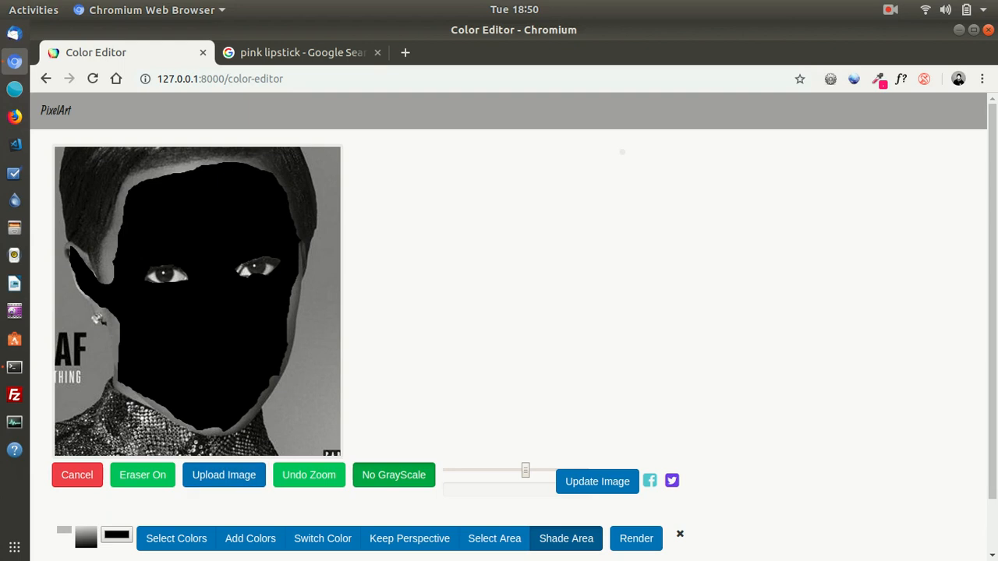
mouse_move(187, 265)
mouse_down()
mouse_move(175, 289)
mouse_move(148, 285)
mouse_move(156, 259)
mouse_move(192, 275)
mouse_move(192, 285)
mouse_move(145, 278)
mouse_up()
mouse_move(232, 273)
mouse_down()
mouse_move(248, 256)
mouse_move(273, 255)
mouse_move(233, 282)
mouse_move(280, 259)
mouse_move(265, 251)
mouse_move(231, 279)
mouse_up()
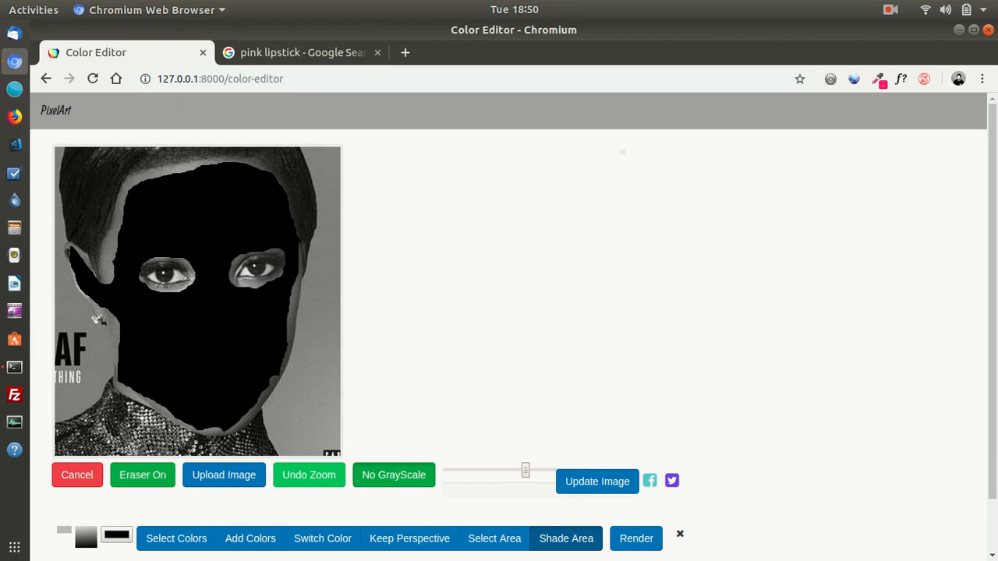
Step: Shade closely around the right-hand eye and erase the shading that covers the eye itself
click(142, 475)
mouse_move(231, 287)
mouse_down()
mouse_move(282, 271)
mouse_move(254, 281)
mouse_move(230, 272)
mouse_move(263, 255)
mouse_move(242, 265)
mouse_move(282, 252)
mouse_move(274, 264)
mouse_up()
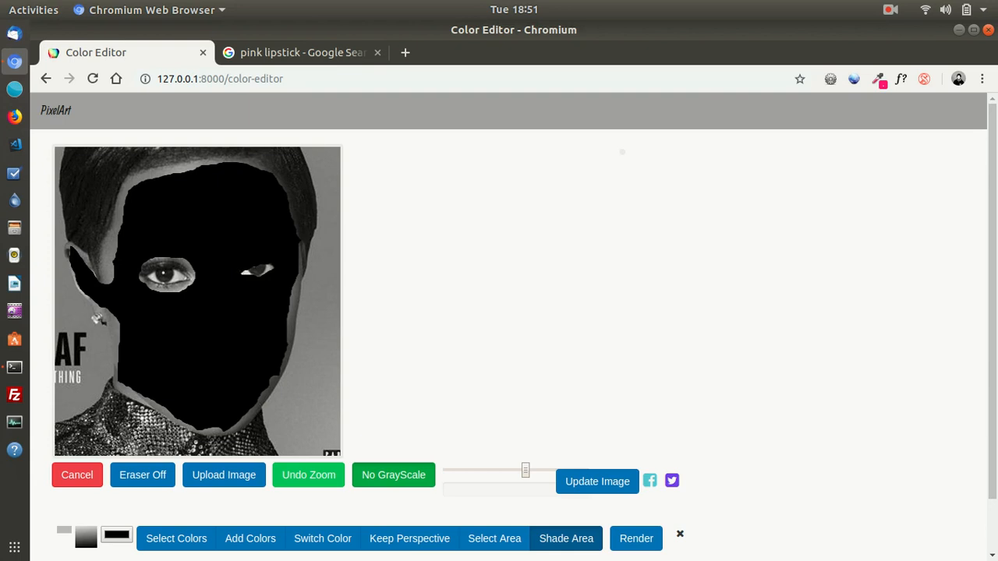
click(143, 475)
mouse_move(240, 270)
mouse_down()
mouse_move(269, 261)
mouse_move(249, 260)
mouse_move(277, 269)
mouse_move(246, 281)
mouse_move(236, 270)
mouse_move(233, 279)
mouse_move(269, 280)
mouse_up()
Step: Reduce the brush size, reshade the surroundings of the right-hand eye and uncover the eye with the smaller eraser
click(143, 475)
drag(525, 470, 475, 469)
mouse_move(238, 286)
mouse_down()
mouse_move(273, 282)
mouse_move(280, 276)
mouse_move(234, 274)
mouse_move(254, 257)
mouse_move(279, 265)
mouse_move(266, 260)
mouse_up()
click(142, 474)
click(264, 265)
mouse_move(264, 265)
mouse_down()
mouse_move(243, 273)
mouse_move(253, 261)
mouse_move(237, 275)
mouse_move(279, 267)
mouse_move(239, 280)
mouse_up()
click(142, 476)
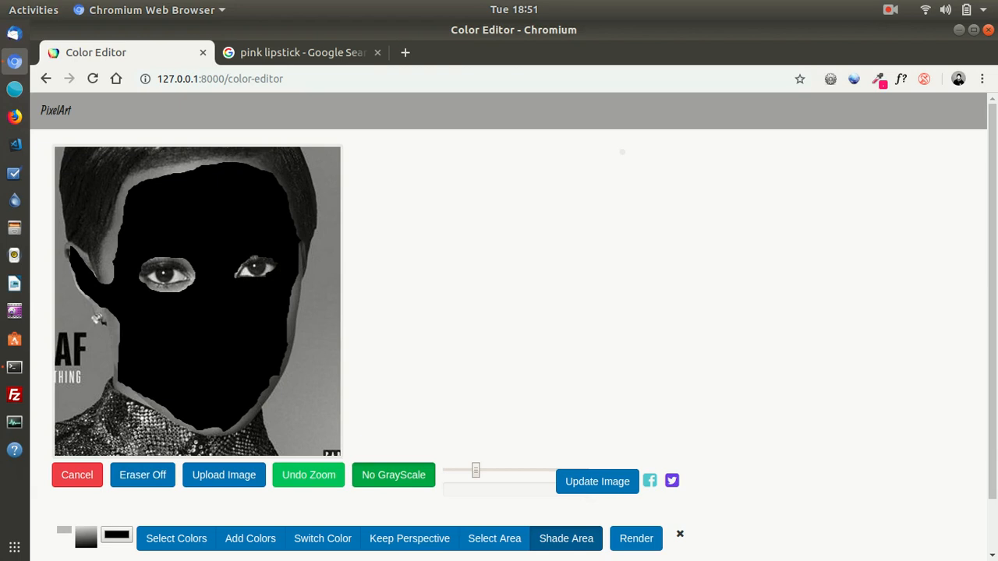
Step: Erase the shading at the right-hand eye's outer corner and lower edge, and dab shading back just beneath it
click(143, 475)
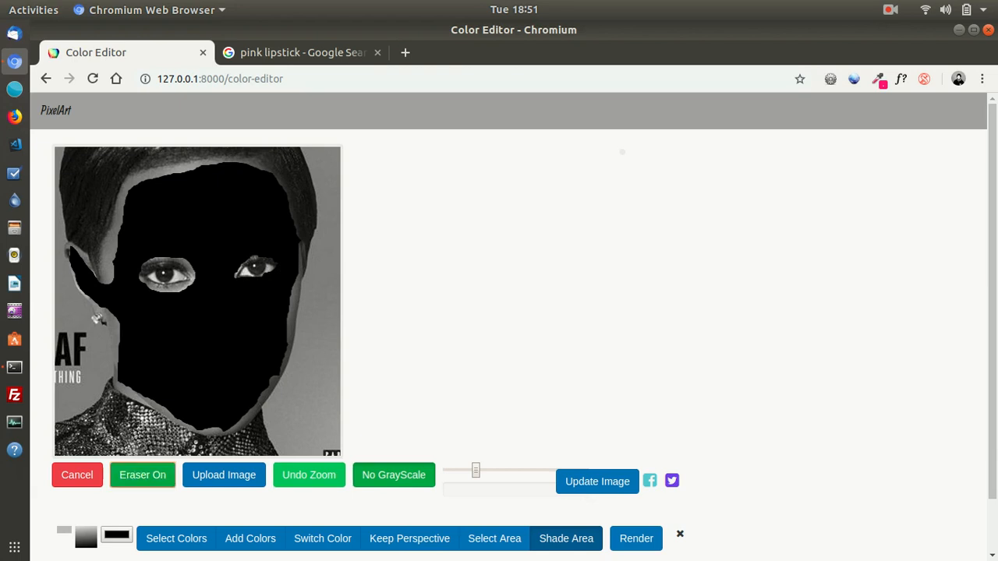
drag(269, 271, 264, 274)
click(274, 268)
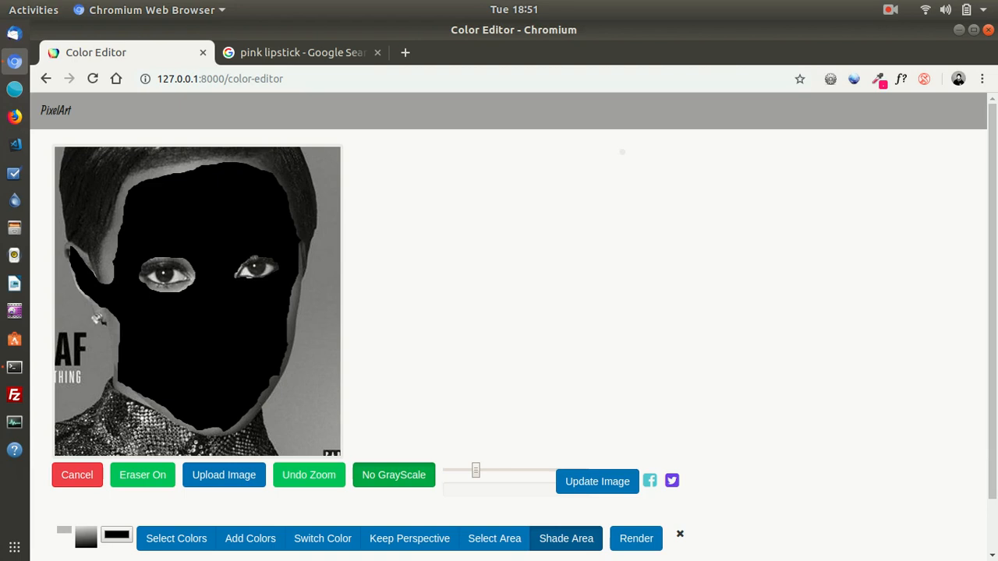
drag(243, 278, 251, 277)
click(143, 476)
click(260, 279)
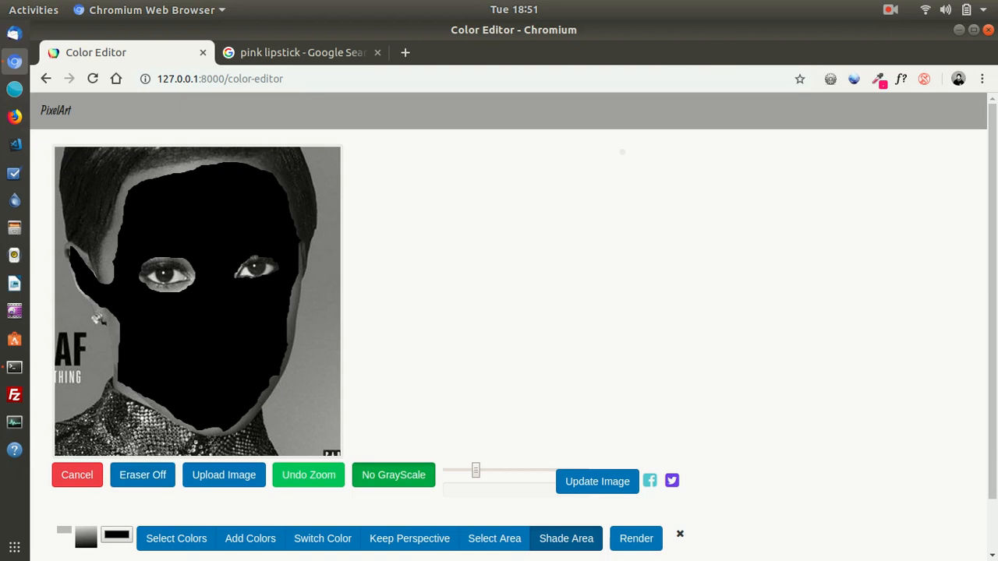
Step: Shade tightly around the right-hand eye's contour and erase the overlap along its lids and inner corner
mouse_move(238, 277)
mouse_down()
mouse_move(258, 258)
mouse_move(275, 259)
mouse_up()
click(142, 474)
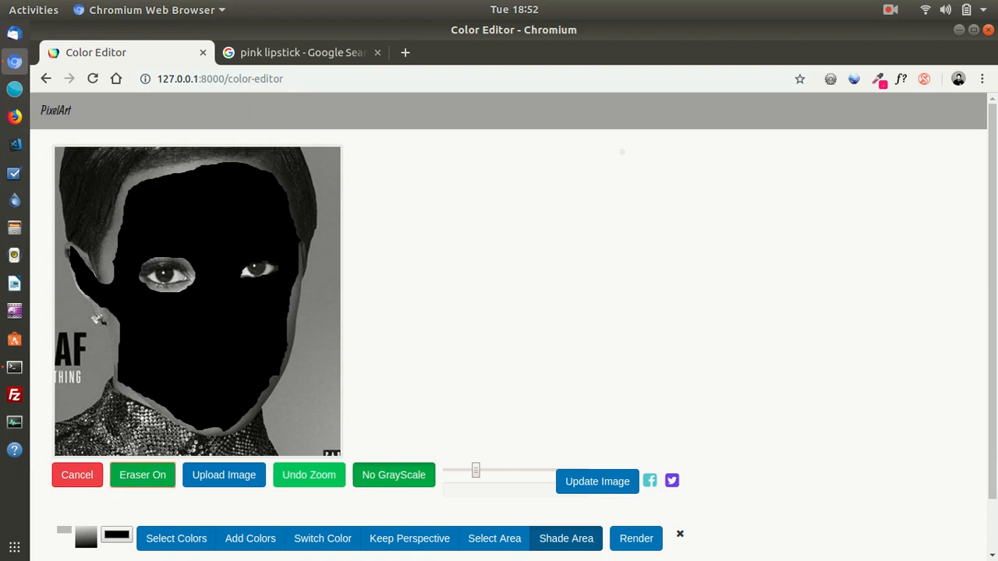
mouse_move(261, 262)
mouse_down()
mouse_move(251, 262)
mouse_move(269, 260)
mouse_move(239, 274)
mouse_move(269, 277)
mouse_up()
click(142, 474)
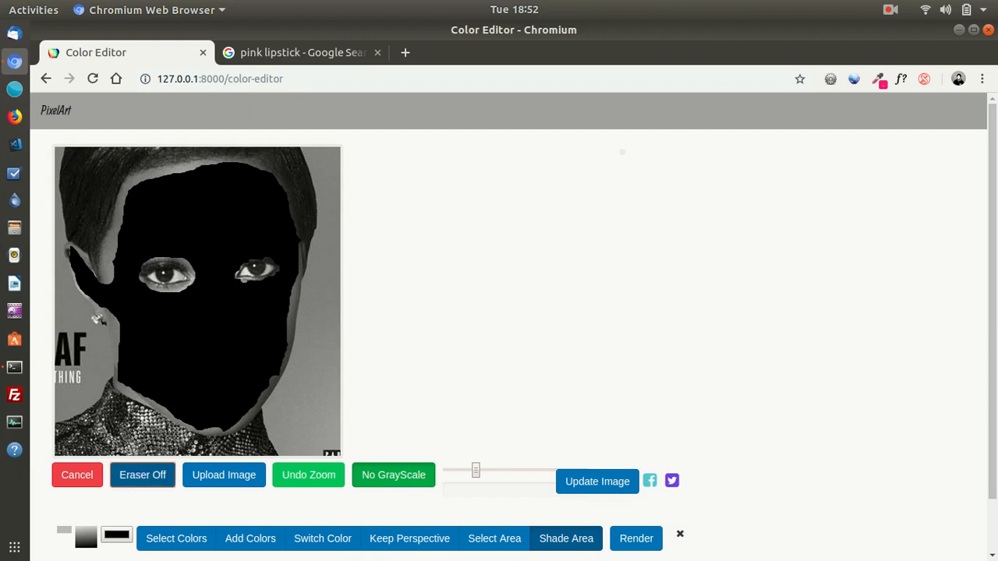
Step: Shade below the right-hand eye, at its inner corner and over its upper lid, then erase the overlap from the eye
drag(240, 281, 272, 279)
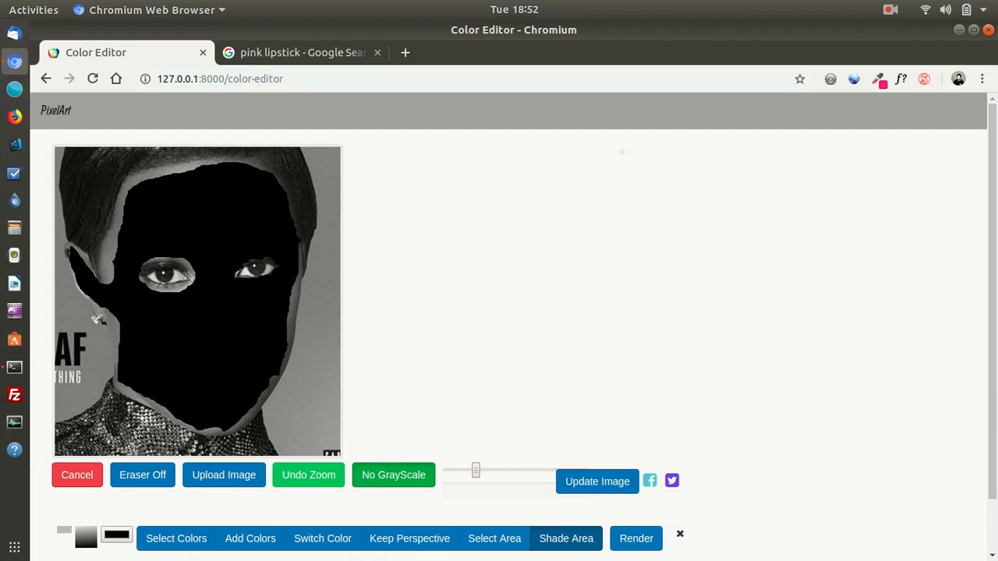
click(237, 276)
click(247, 261)
click(268, 261)
click(142, 474)
mouse_move(245, 268)
mouse_down()
mouse_move(270, 263)
mouse_move(235, 277)
mouse_move(257, 278)
mouse_up()
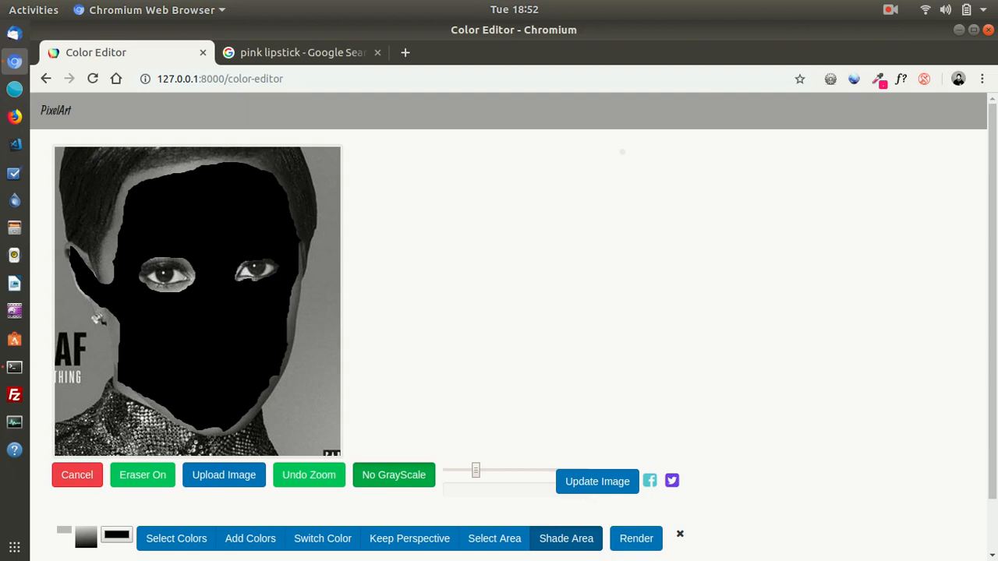
Step: Touch up the shading along the right-hand eye's lower edge, corners and upper lid, and uncover the eye's upper part again
click(143, 474)
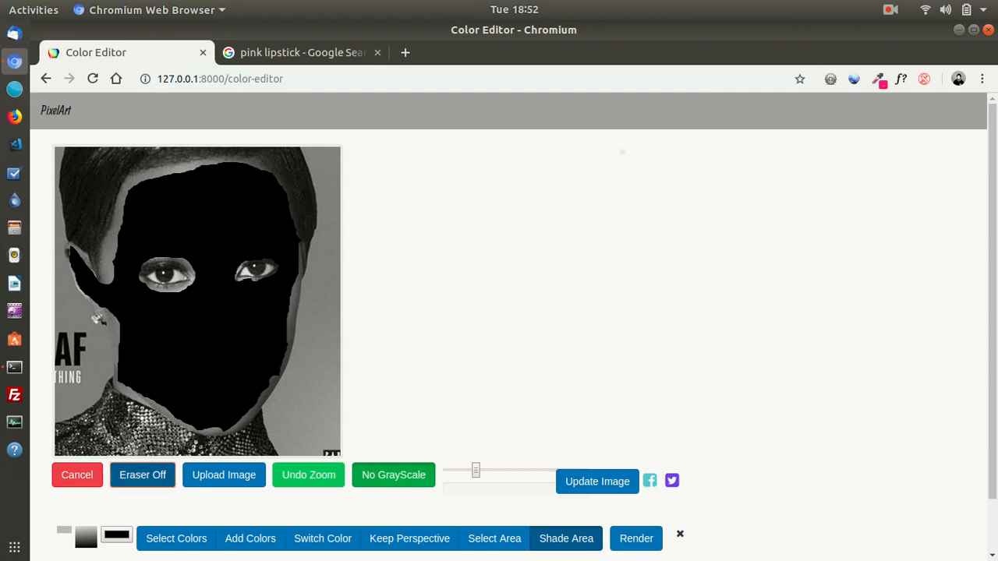
drag(260, 280, 255, 281)
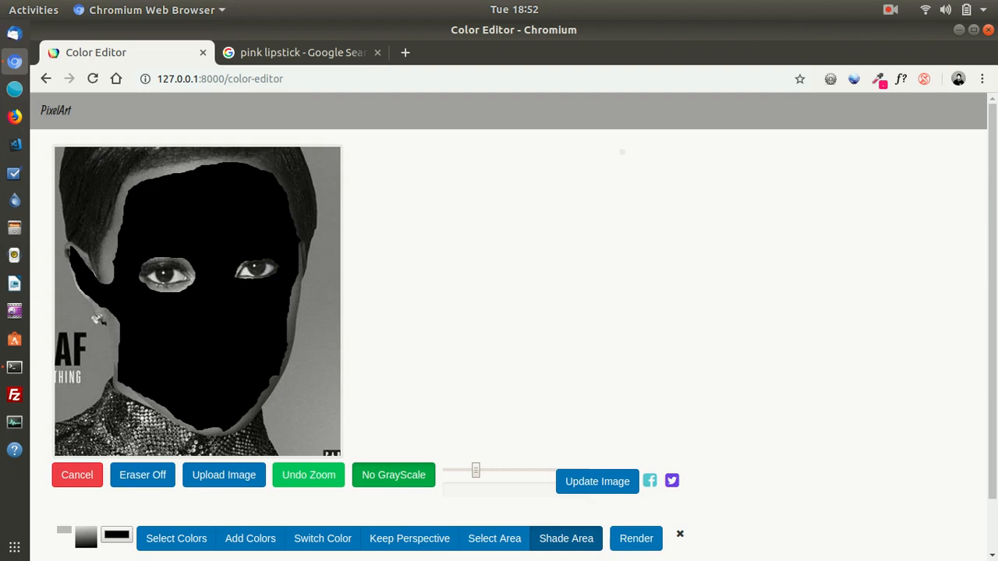
click(241, 269)
drag(267, 262, 273, 265)
click(252, 261)
click(142, 475)
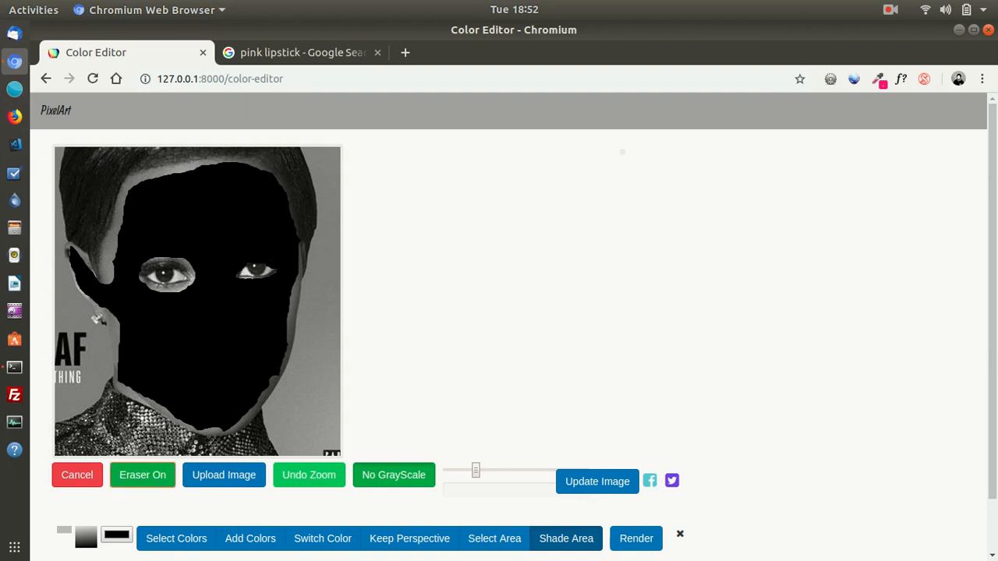
mouse_move(269, 270)
mouse_down()
mouse_move(255, 259)
mouse_move(242, 266)
mouse_up()
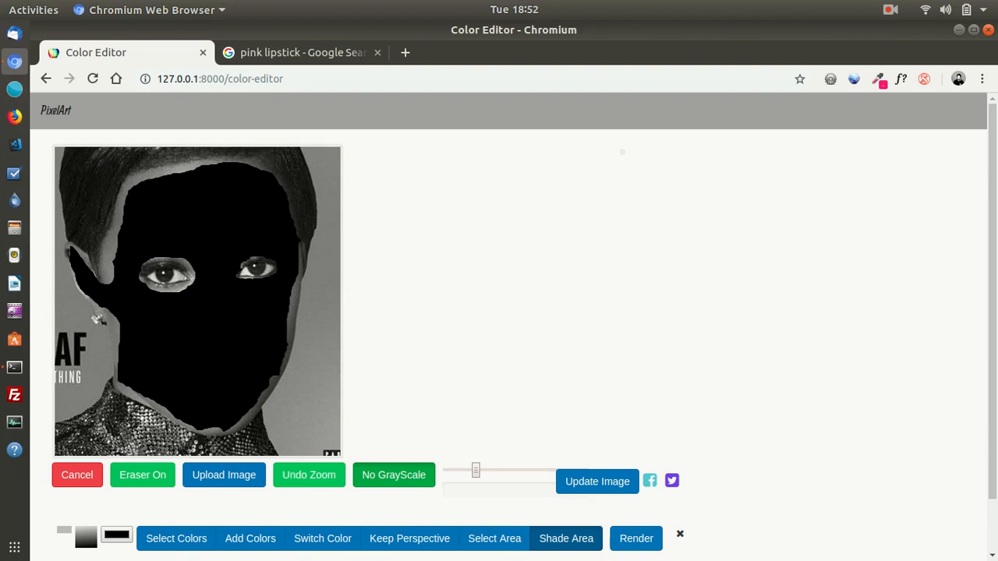
Step: Dab shading over the right-hand eye's upper lid from the inner to the outer corner
click(143, 475)
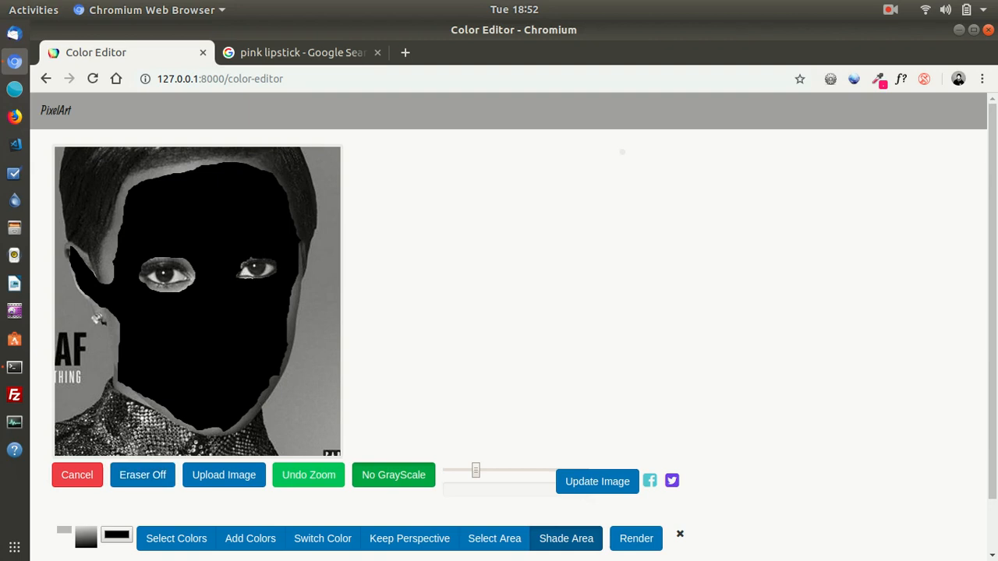
click(251, 258)
click(243, 265)
click(254, 260)
click(272, 261)
click(266, 264)
Step: Erase the shading that overlaps the right-hand eye's upper lid and inner corner
click(143, 475)
drag(273, 258, 235, 275)
click(143, 475)
click(143, 474)
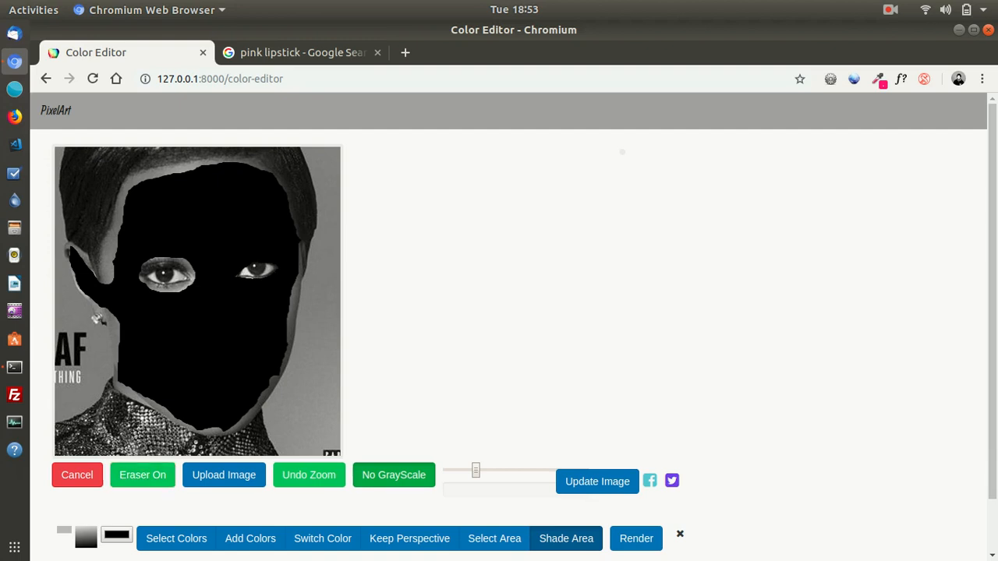
mouse_move(255, 267)
mouse_down()
mouse_move(241, 268)
mouse_move(266, 259)
mouse_up()
Step: Repaint the shading along the right-hand eye's upper lid and inner corner to tighten the opening
click(143, 475)
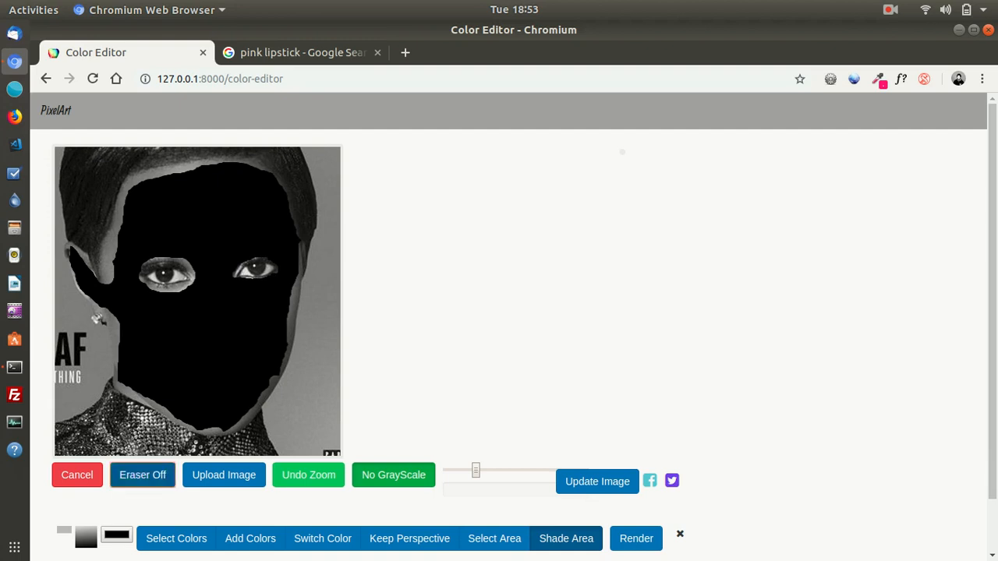
mouse_move(266, 258)
mouse_down()
mouse_move(235, 273)
mouse_move(255, 264)
mouse_up()
click(143, 475)
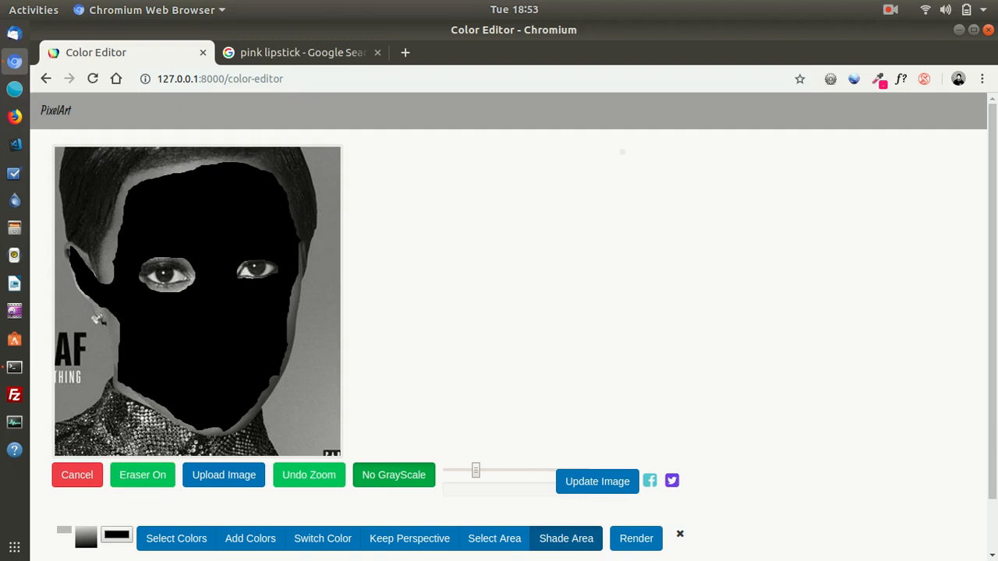
click(143, 475)
drag(243, 264, 238, 270)
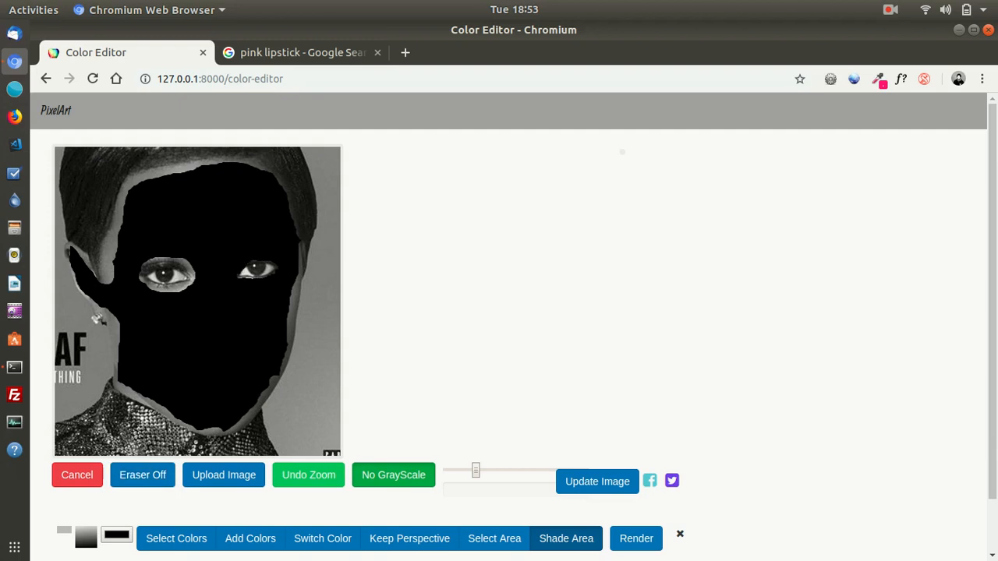
Step: Shade closely around the left-hand eye and erase the overlap from its lids and the corner nearest the nose
mouse_move(195, 282)
mouse_down()
mouse_move(173, 292)
mouse_move(189, 286)
mouse_move(145, 287)
mouse_up()
mouse_move(149, 286)
mouse_down()
mouse_move(191, 276)
mouse_move(172, 260)
mouse_move(181, 260)
mouse_move(144, 271)
mouse_move(172, 262)
mouse_up()
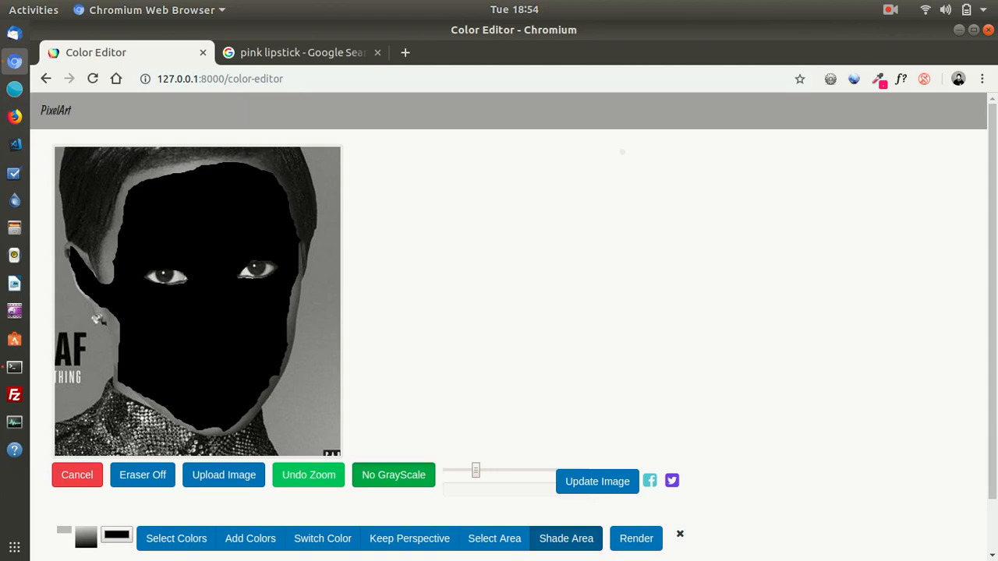
click(142, 475)
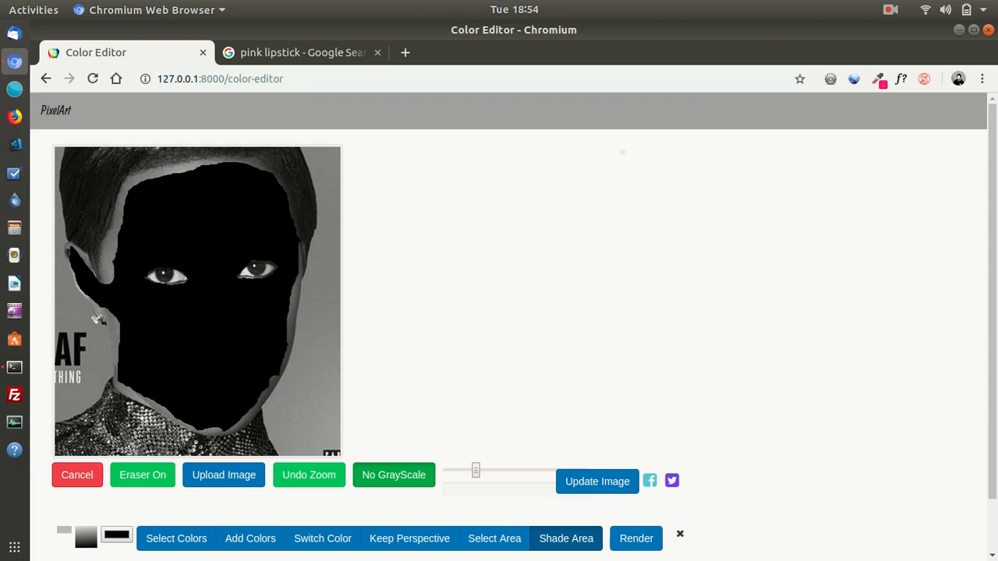
drag(177, 269, 186, 275)
click(142, 475)
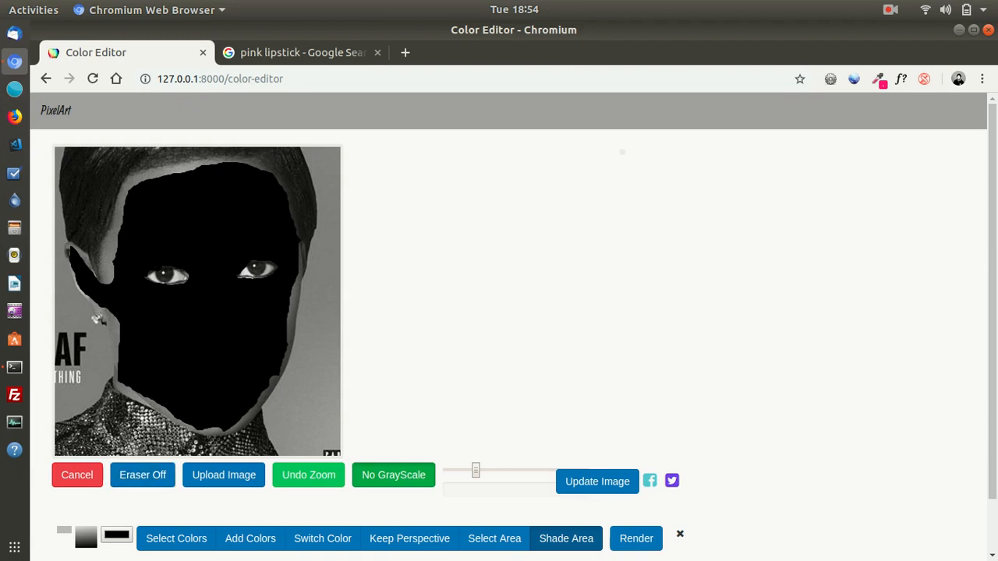
click(142, 475)
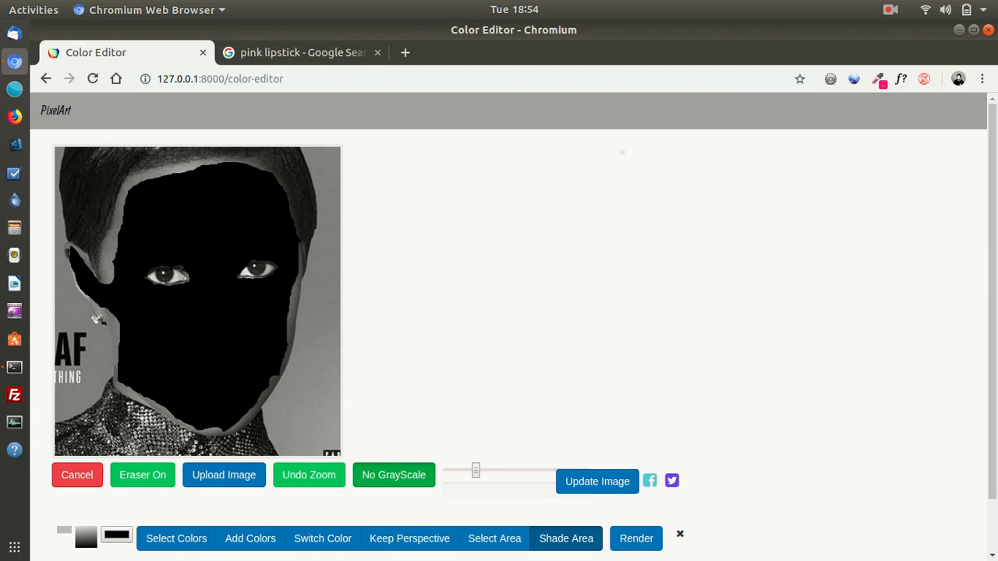
click(142, 474)
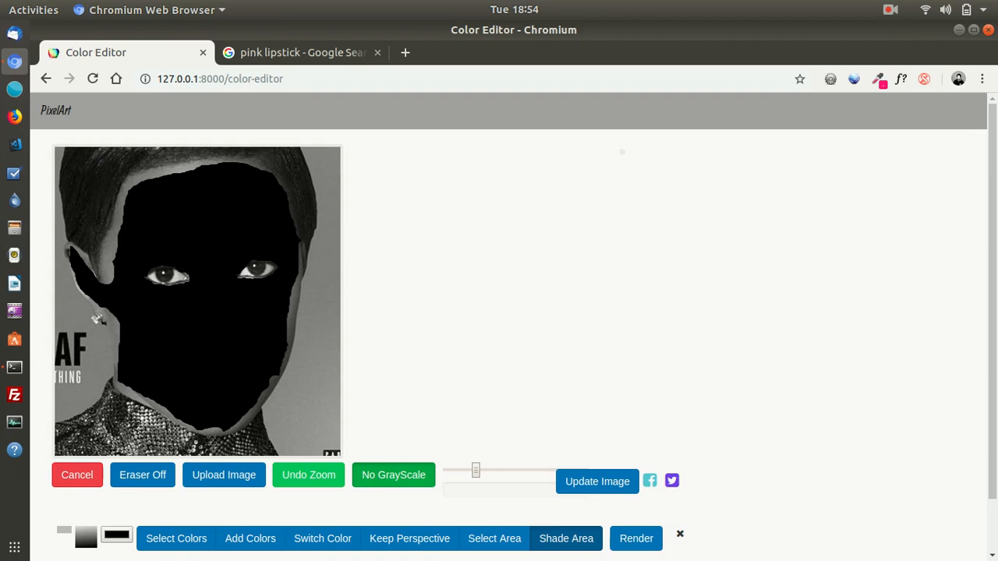
click(142, 475)
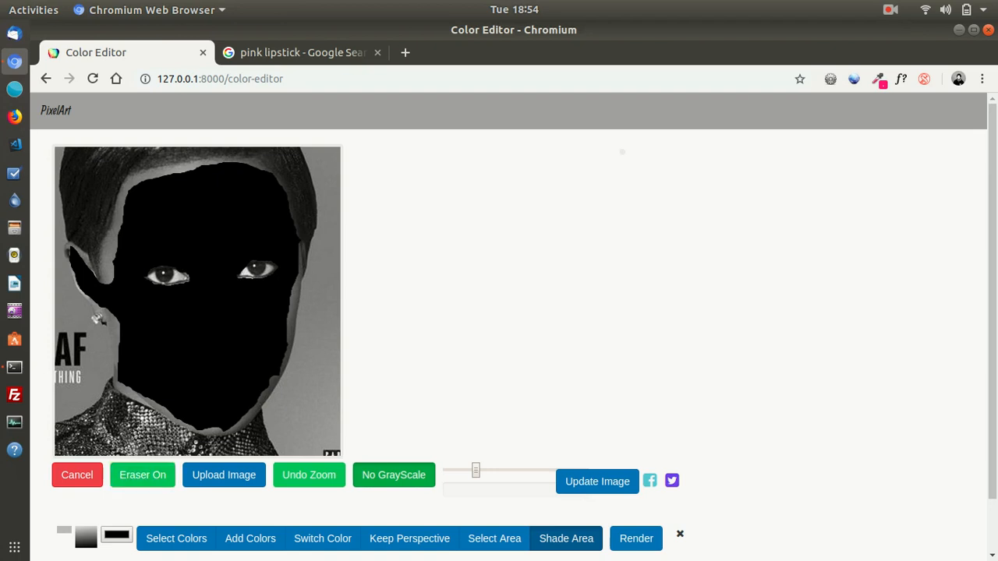
Step: Shade the uncovered strip along the forehead's hairline and down the left temple to the ear
click(142, 475)
mouse_move(260, 170)
mouse_down()
mouse_move(241, 161)
mouse_move(187, 169)
mouse_move(233, 160)
mouse_up()
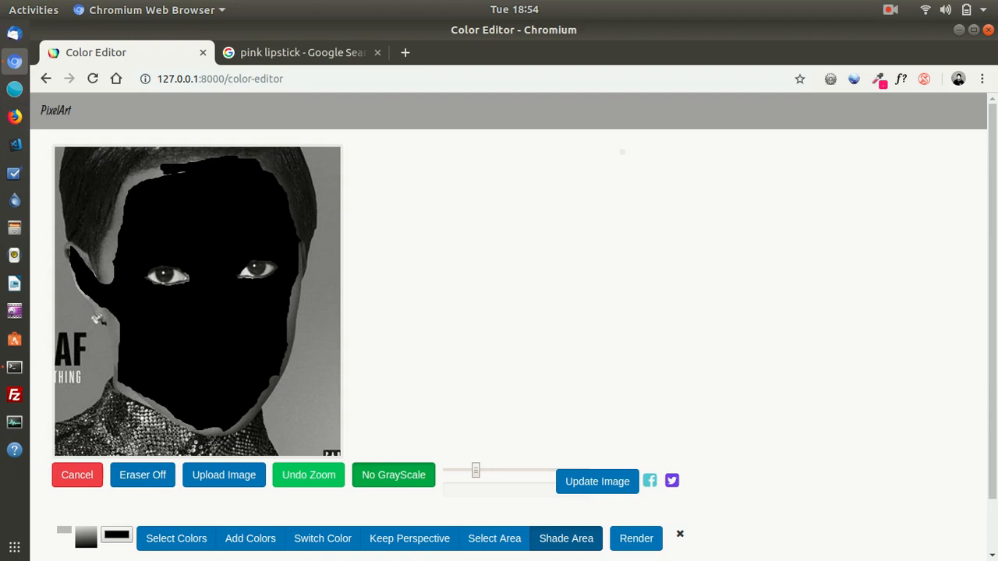
mouse_move(166, 171)
mouse_down()
mouse_move(121, 186)
mouse_move(158, 168)
mouse_move(123, 222)
mouse_move(121, 191)
mouse_move(118, 239)
mouse_move(117, 193)
mouse_up()
mouse_move(118, 234)
mouse_down()
mouse_move(110, 282)
mouse_move(103, 261)
mouse_move(103, 273)
mouse_up()
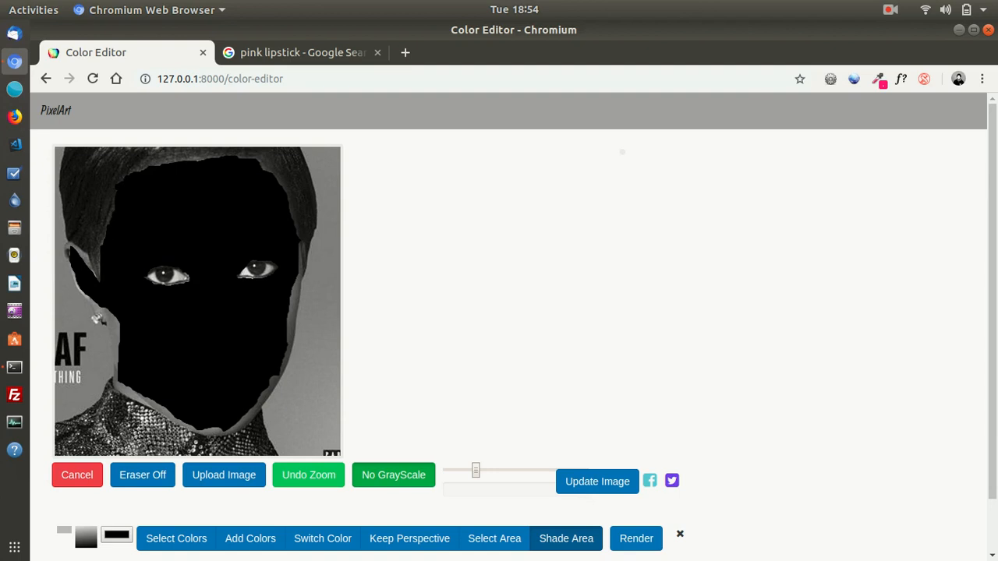
Step: Erase the shading that spills into the hair at the forehead's upper left corner and repaint the edge there
click(143, 475)
drag(120, 189, 124, 181)
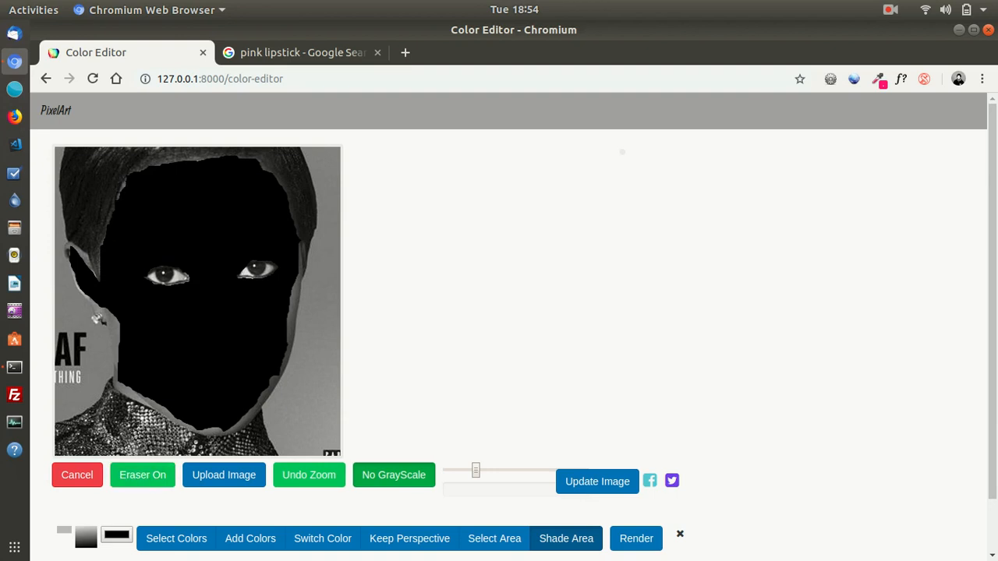
click(143, 475)
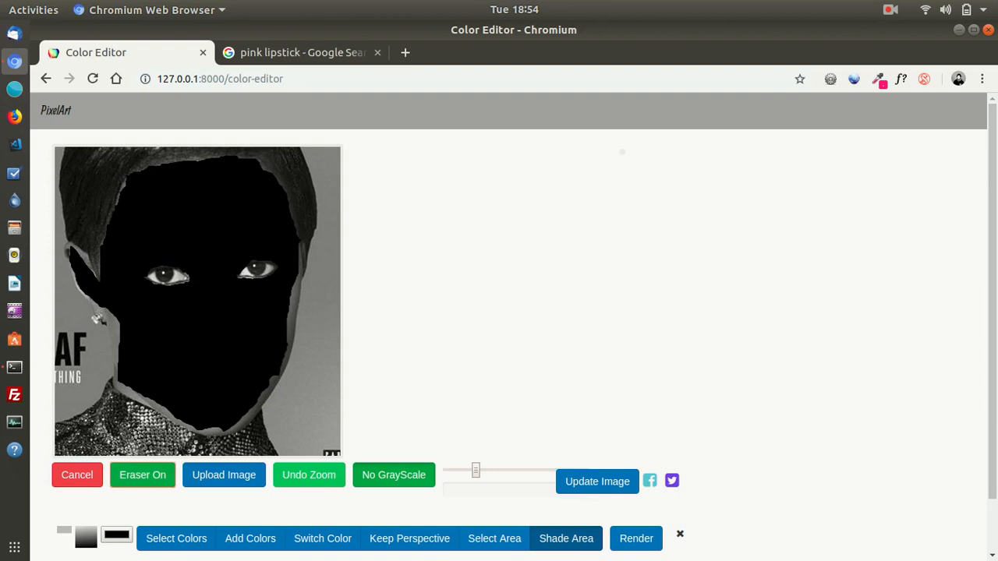
drag(125, 193, 126, 188)
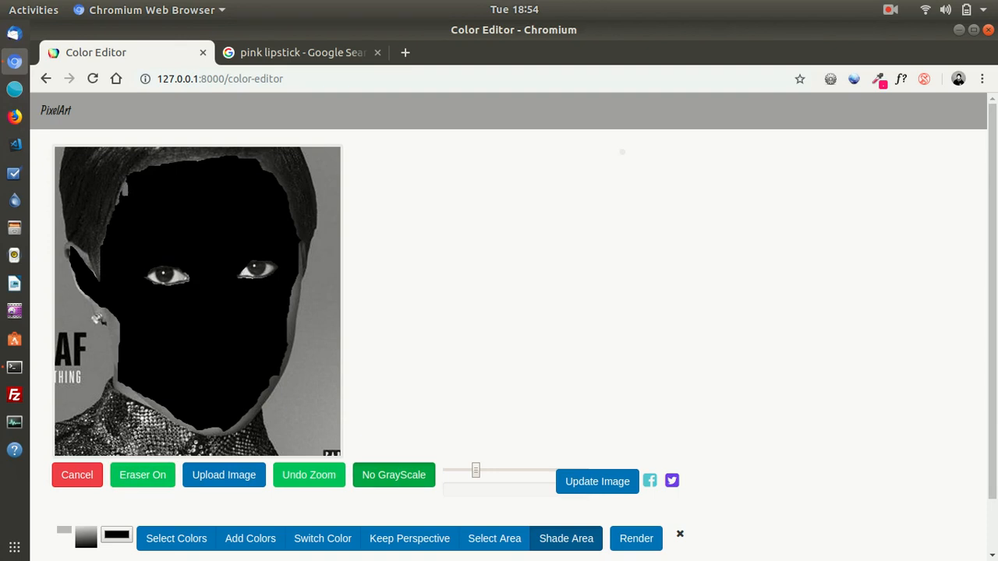
click(143, 475)
drag(125, 184, 120, 198)
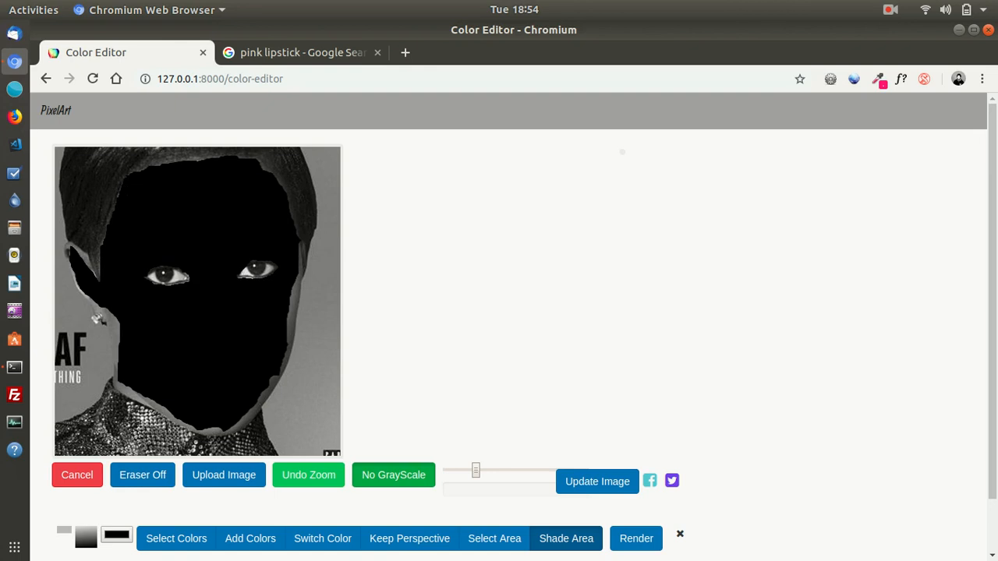
Step: Shade the upper tip of the left-hand ear and erase the overlap from the hair above it
mouse_move(85, 266)
mouse_down()
mouse_move(67, 228)
mouse_move(65, 256)
mouse_up()
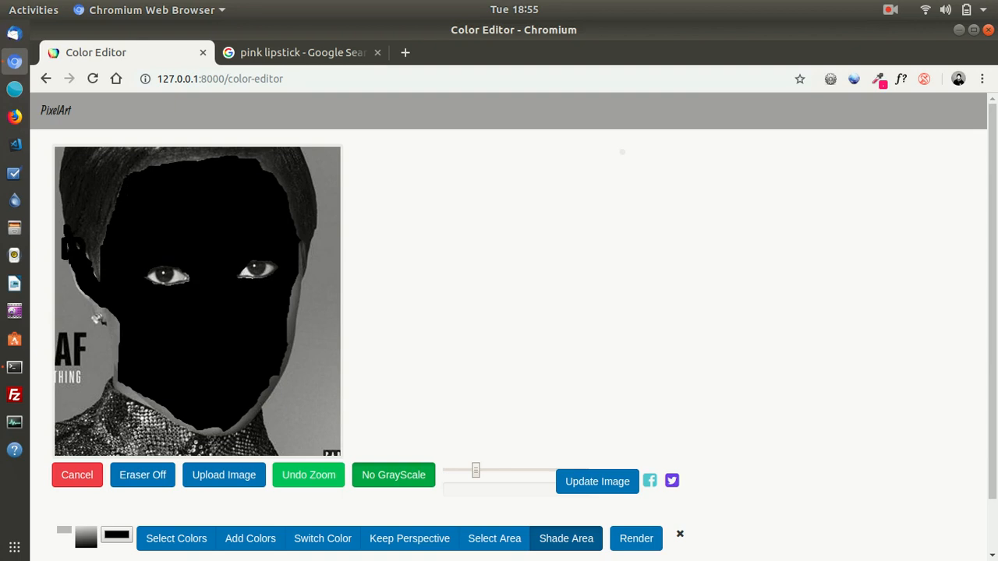
click(143, 475)
mouse_move(70, 227)
mouse_down()
mouse_move(64, 246)
mouse_move(75, 244)
mouse_up()
click(78, 242)
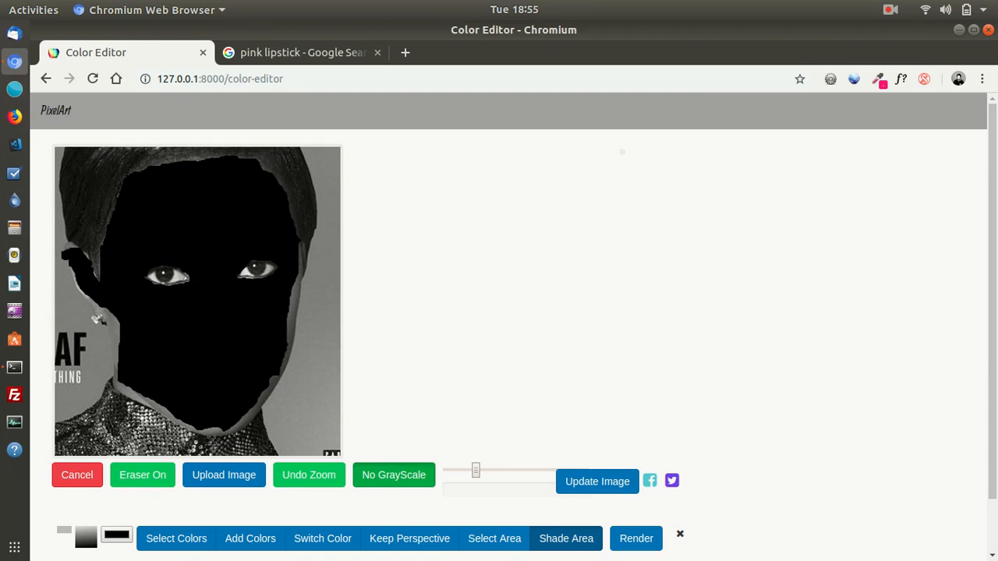
click(143, 475)
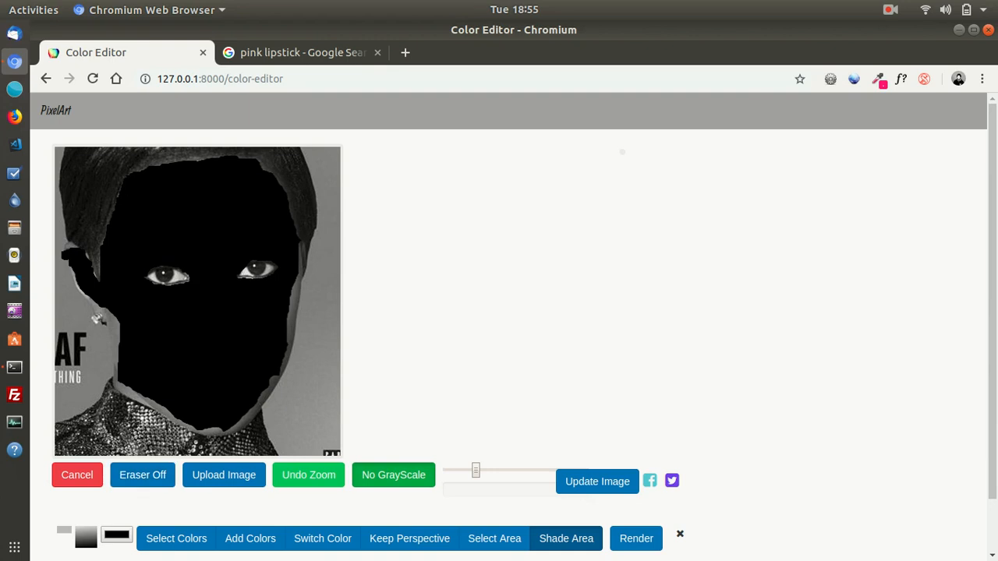
Step: Shade the ear's outer rim and the left jaw down to the collar, and erase the spill beside the jaw
mouse_move(76, 248)
mouse_down()
mouse_move(79, 287)
mouse_move(117, 322)
mouse_move(117, 340)
mouse_move(96, 310)
mouse_move(117, 356)
mouse_move(113, 341)
mouse_move(113, 391)
mouse_up()
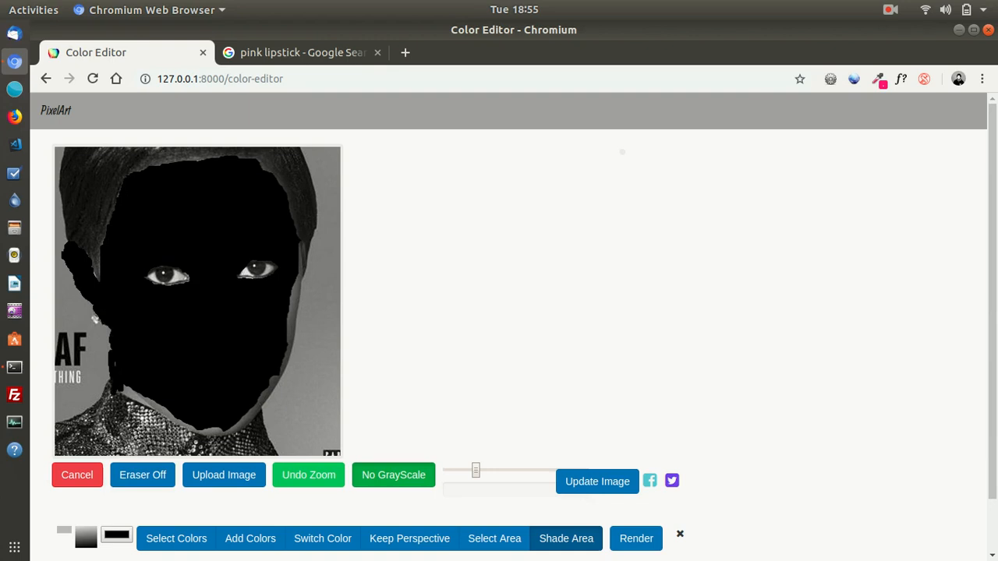
click(143, 476)
drag(111, 356, 114, 392)
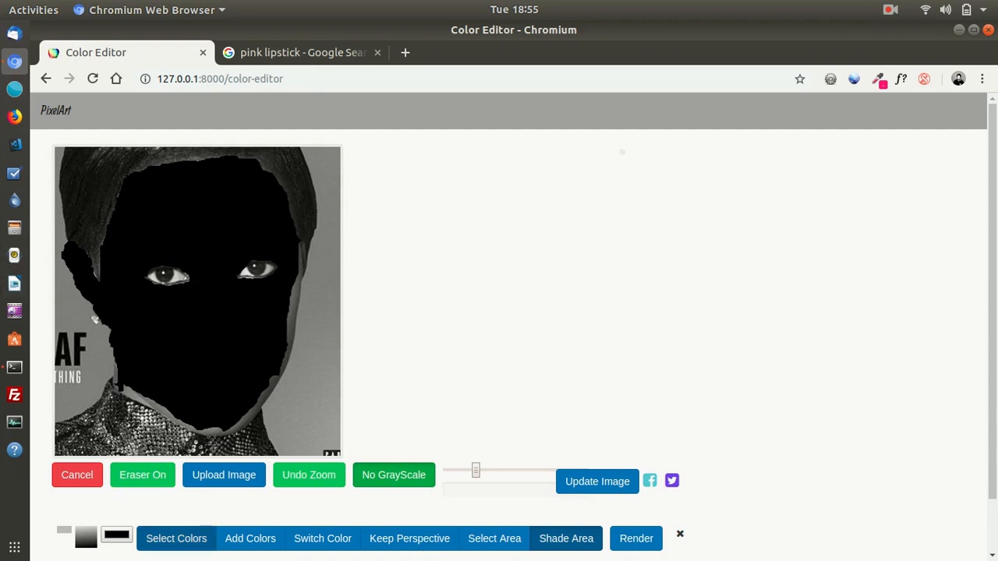
click(143, 476)
click(143, 475)
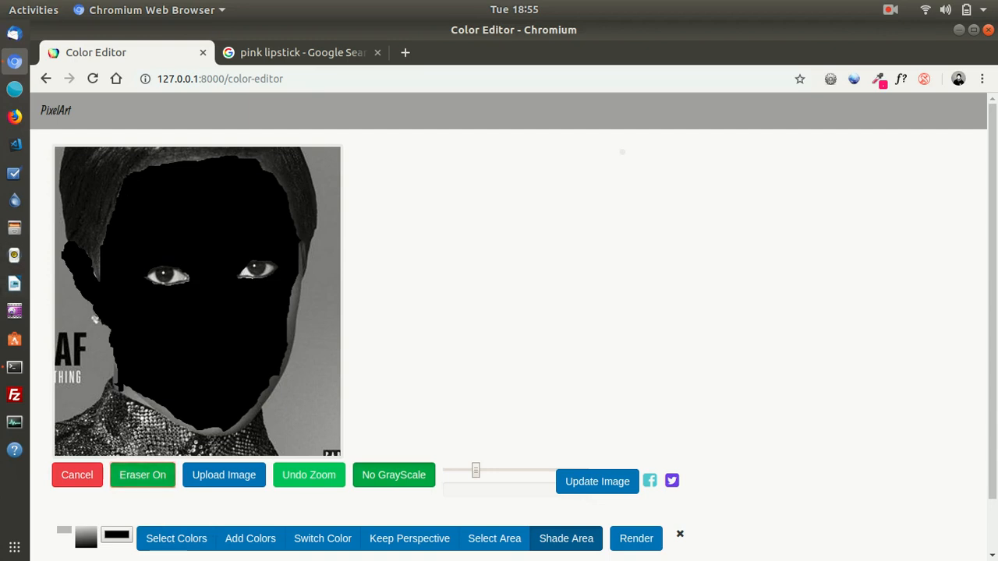
Step: Erase the shading that extends past the ear's outer edge and lobe into the background
mouse_move(63, 250)
mouse_down()
mouse_move(86, 301)
mouse_move(76, 283)
mouse_up()
mouse_move(97, 315)
mouse_down()
mouse_move(79, 287)
mouse_move(87, 297)
mouse_up()
click(142, 475)
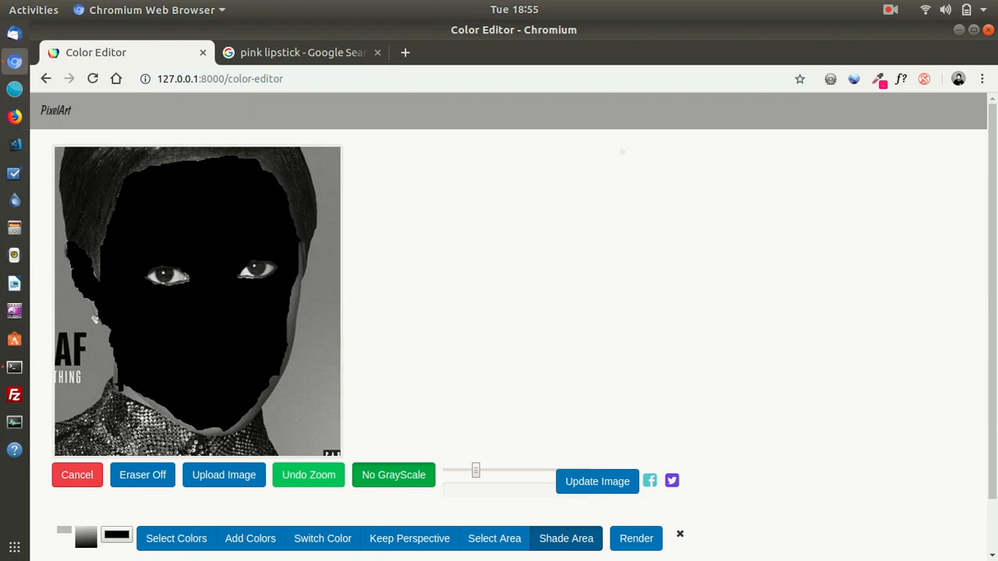
Step: Shade the uncovered rim along the ear, left jaw, chin and right-hand cheek
mouse_move(65, 244)
mouse_down()
mouse_move(108, 326)
mouse_move(114, 382)
mouse_move(138, 404)
mouse_move(114, 388)
mouse_move(184, 426)
mouse_move(167, 422)
mouse_move(236, 433)
mouse_move(271, 382)
mouse_up()
drag(288, 337, 299, 332)
drag(301, 242, 300, 318)
drag(299, 273, 285, 365)
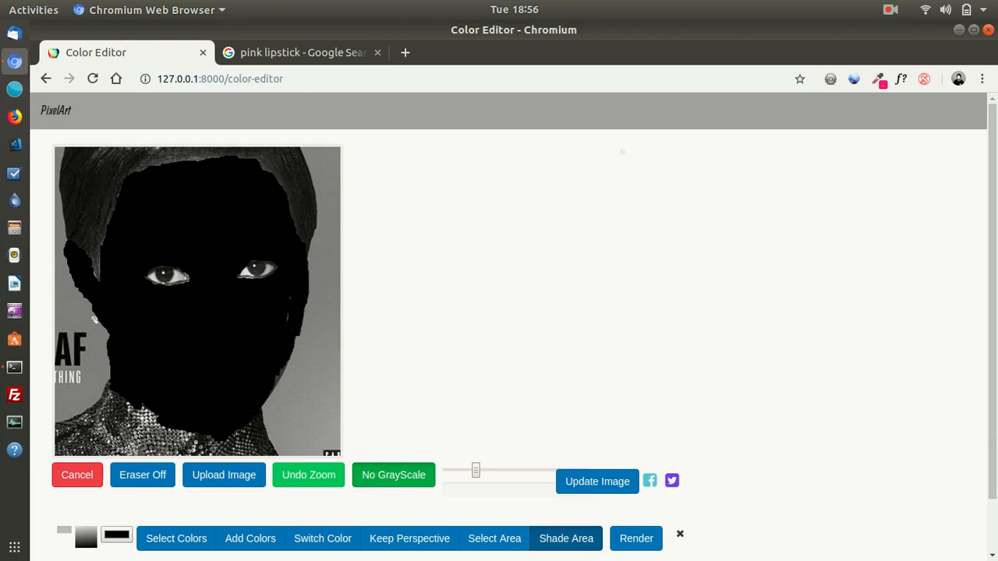
mouse_move(299, 318)
mouse_down()
mouse_move(300, 352)
mouse_move(293, 338)
mouse_move(279, 382)
mouse_up()
drag(289, 358, 265, 408)
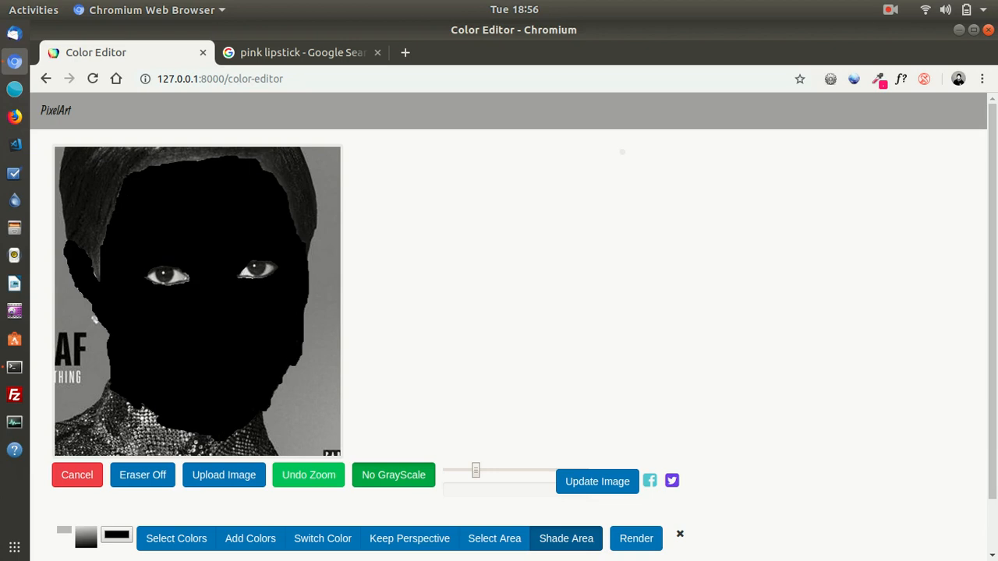
Step: Erase the overlap around the right-hand cheek, chin and left jaw, and repaint the left jaw's edge below the ear
click(143, 476)
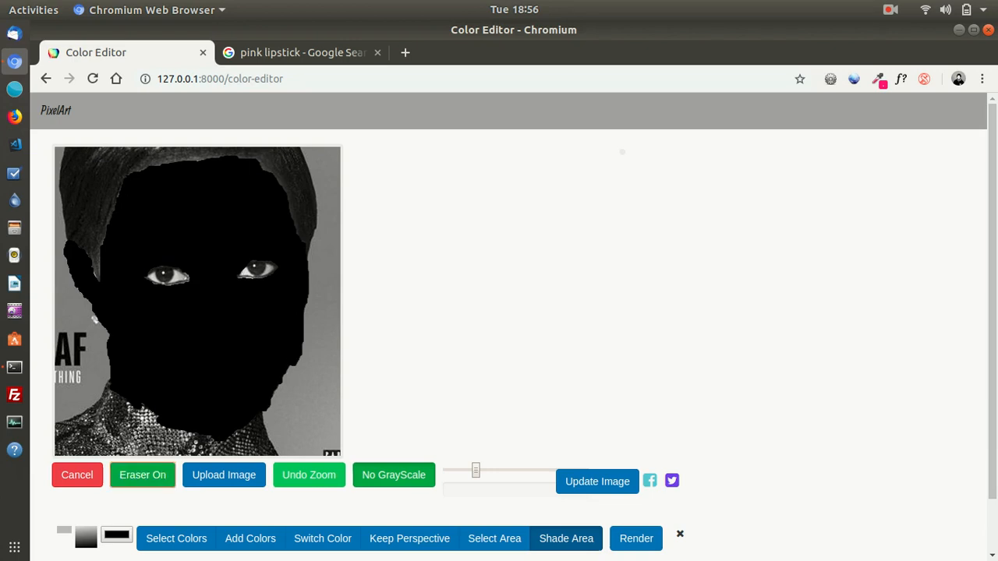
mouse_move(305, 256)
mouse_down()
mouse_move(293, 364)
mouse_move(265, 409)
mouse_move(273, 390)
mouse_move(238, 413)
mouse_move(257, 419)
mouse_move(261, 401)
mouse_move(223, 437)
mouse_move(137, 400)
mouse_move(171, 417)
mouse_move(162, 426)
mouse_move(112, 385)
mouse_move(114, 336)
mouse_move(116, 385)
mouse_up()
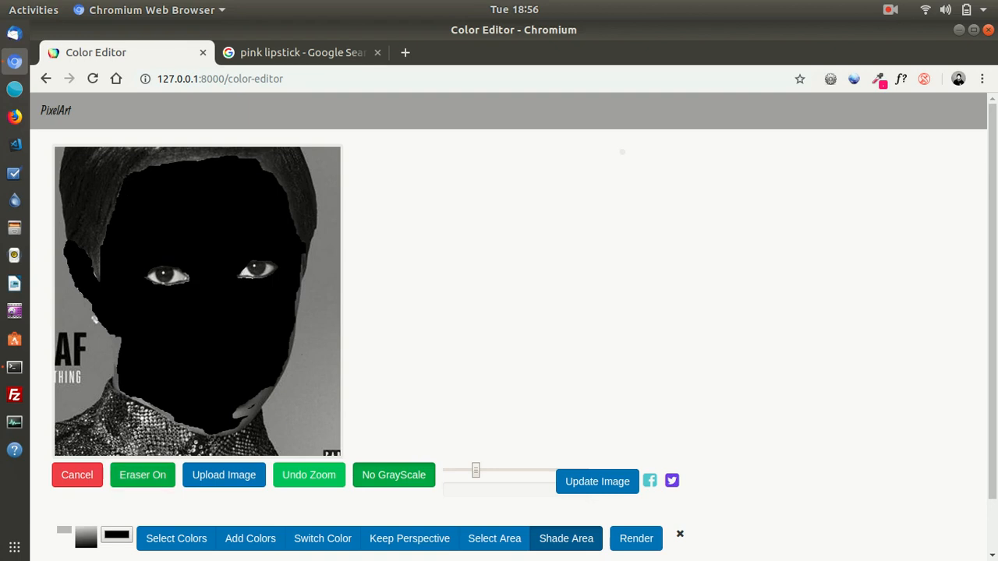
click(142, 475)
mouse_move(117, 337)
mouse_down()
mouse_move(115, 386)
mouse_move(114, 374)
mouse_up()
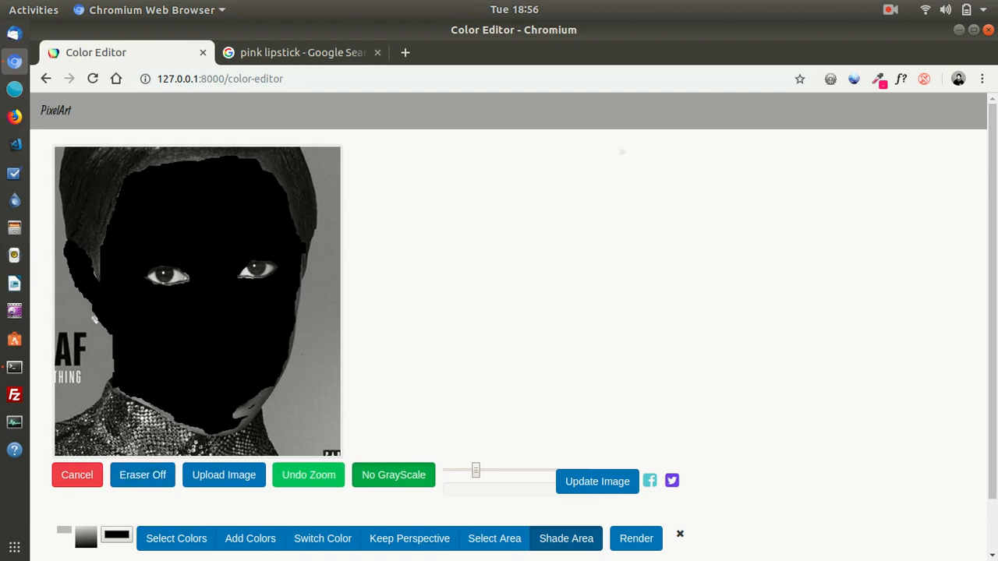
Step: Shade the bare strips along the lower jaw and chin and up the right-hand cheek to the temple
drag(172, 419, 132, 397)
drag(182, 422, 203, 430)
mouse_move(207, 433)
mouse_down()
mouse_move(231, 432)
mouse_move(266, 397)
mouse_move(236, 416)
mouse_move(271, 391)
mouse_move(263, 410)
mouse_up()
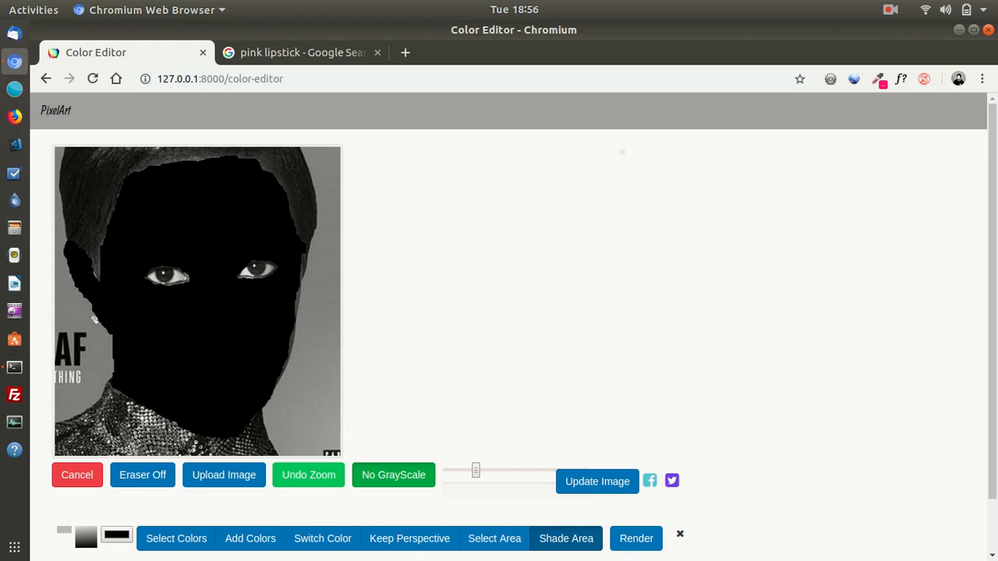
mouse_move(302, 254)
mouse_down()
mouse_move(293, 352)
mouse_move(278, 383)
mouse_up()
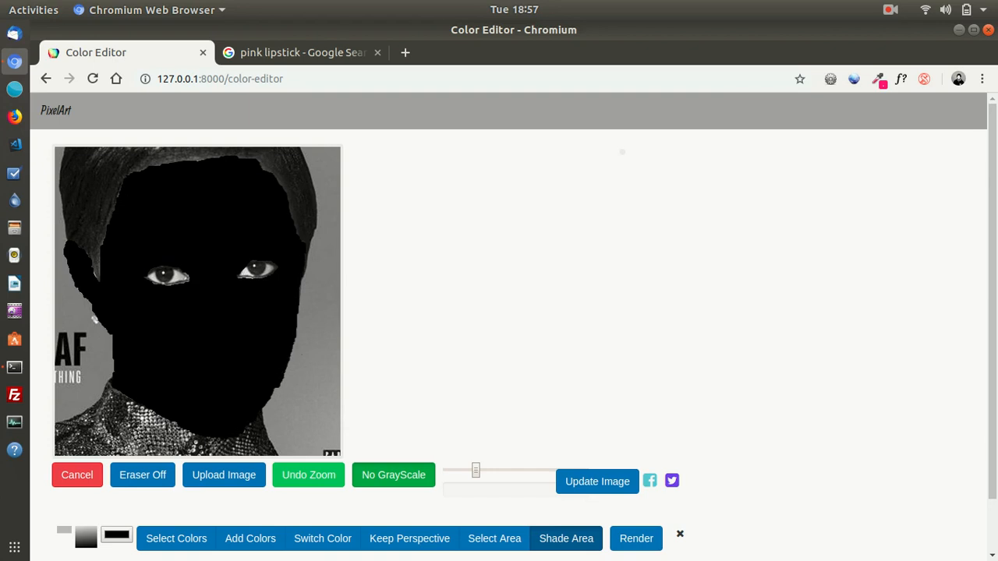
Step: Erase the uneven shading along the lower right-hand cheek and repaint that edge down to the neck
click(142, 475)
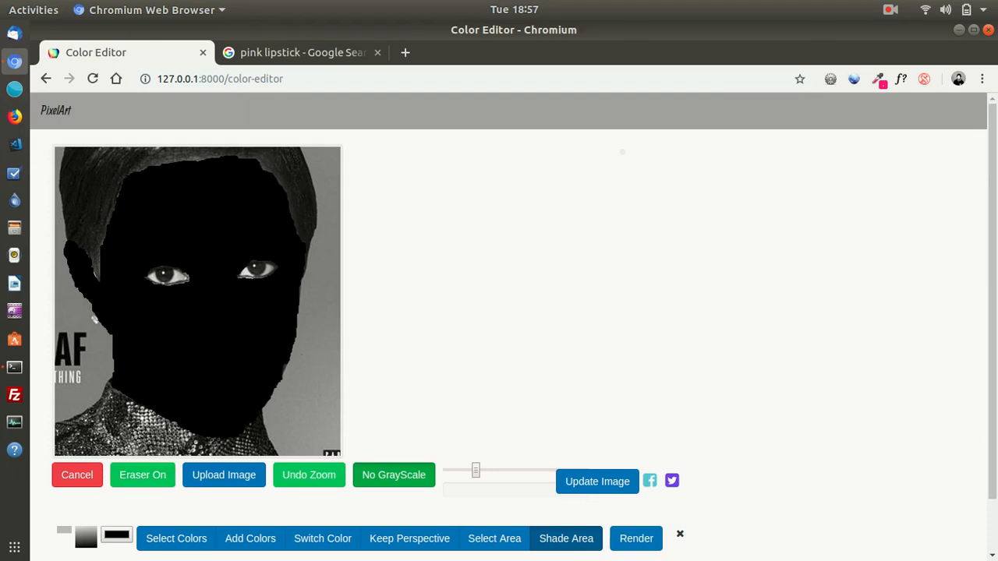
mouse_move(283, 371)
mouse_down()
mouse_move(260, 409)
mouse_move(293, 333)
mouse_up()
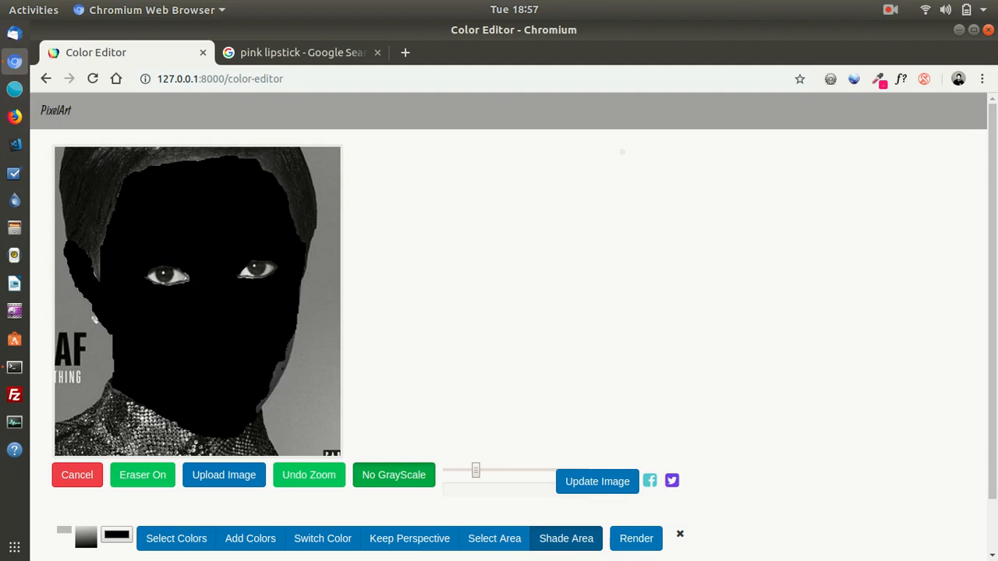
drag(298, 298, 294, 334)
click(143, 474)
mouse_move(300, 296)
mouse_down()
mouse_move(291, 349)
mouse_move(259, 411)
mouse_up()
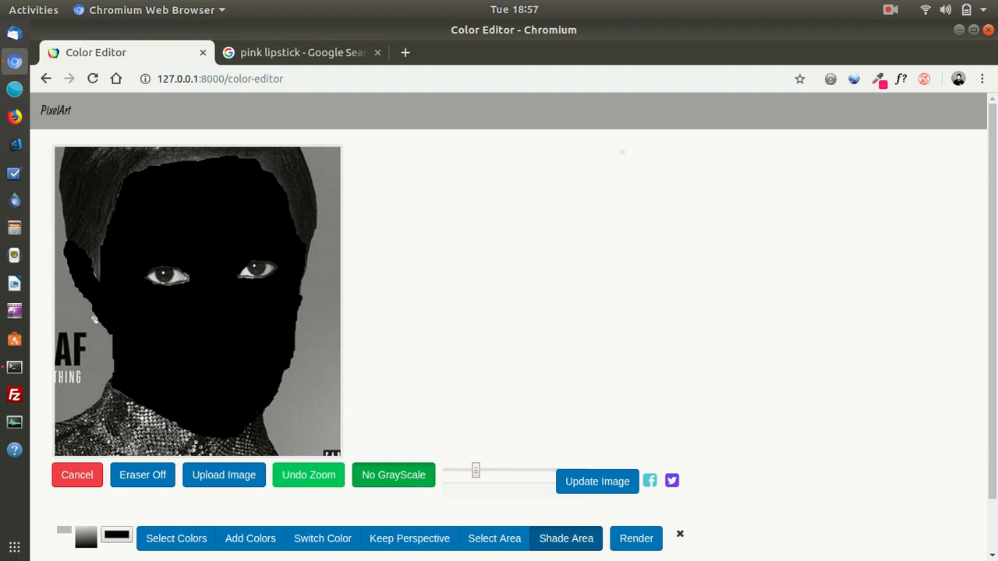
Step: Trim the right-hand cheek's shading back from the background again and reshade its contour from mid-cheek to the neck
click(143, 475)
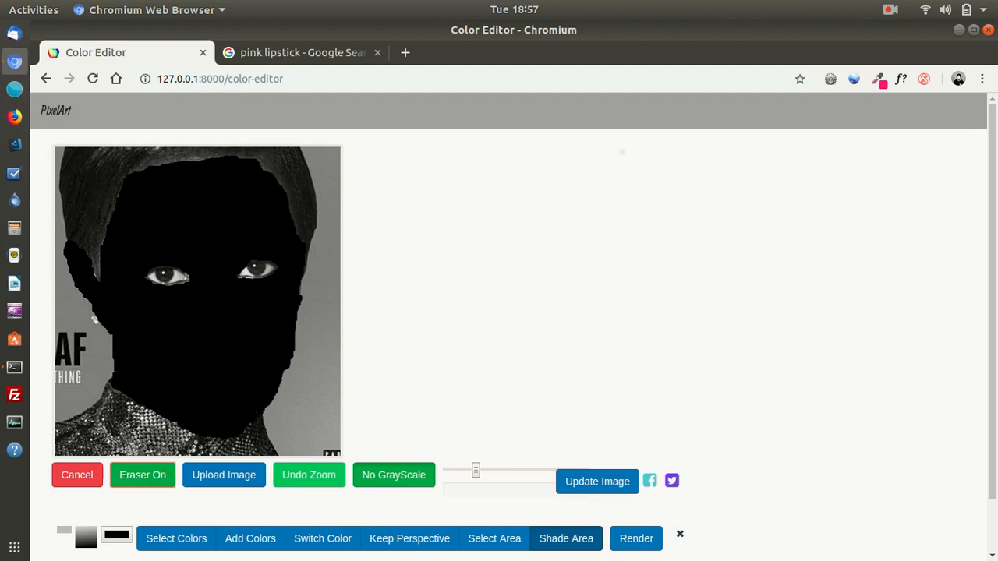
mouse_move(299, 304)
mouse_down()
mouse_move(296, 315)
mouse_move(298, 298)
mouse_up()
mouse_move(297, 334)
mouse_down()
mouse_move(285, 375)
mouse_move(256, 409)
mouse_up()
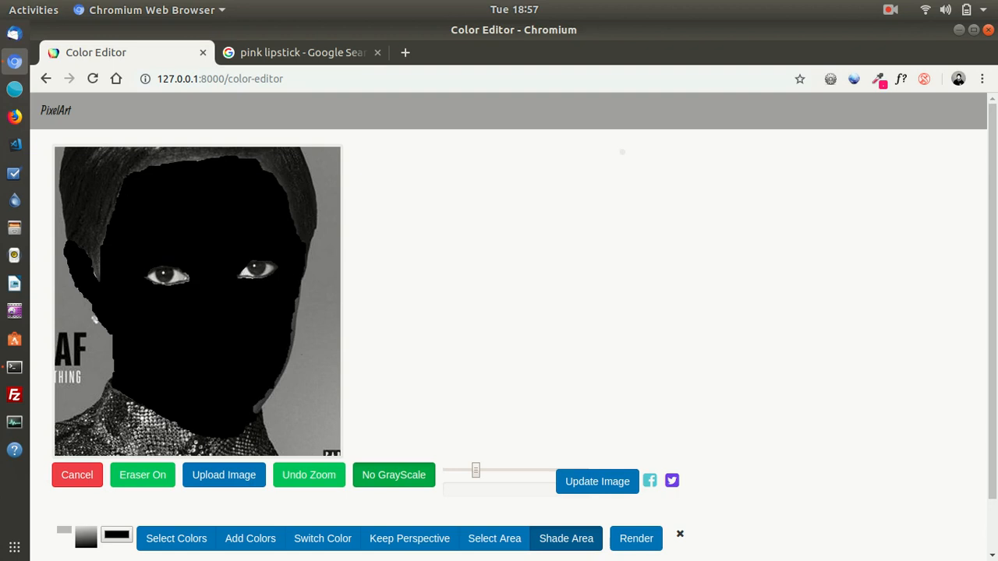
click(143, 475)
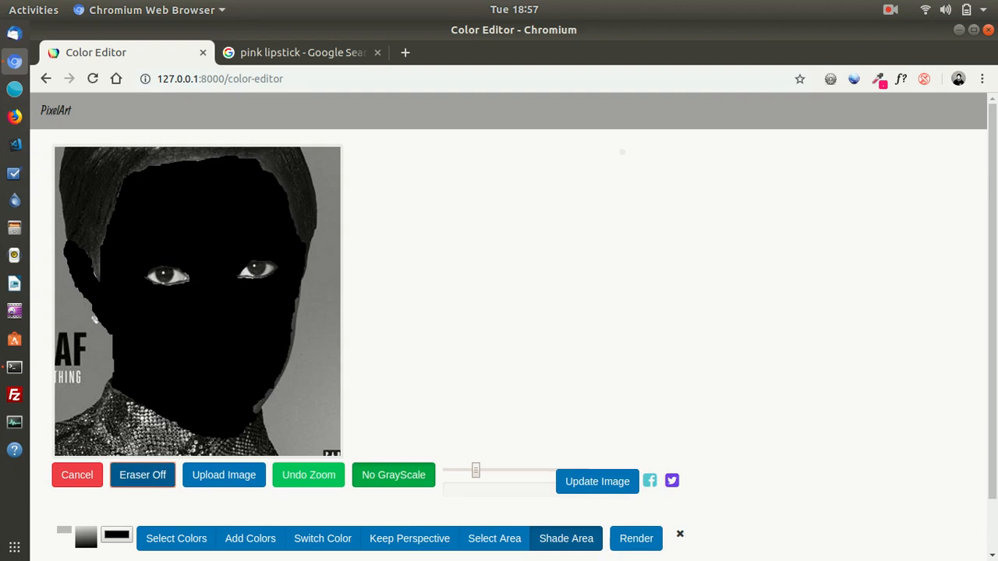
mouse_move(298, 297)
mouse_down()
mouse_move(288, 365)
mouse_move(260, 405)
mouse_up()
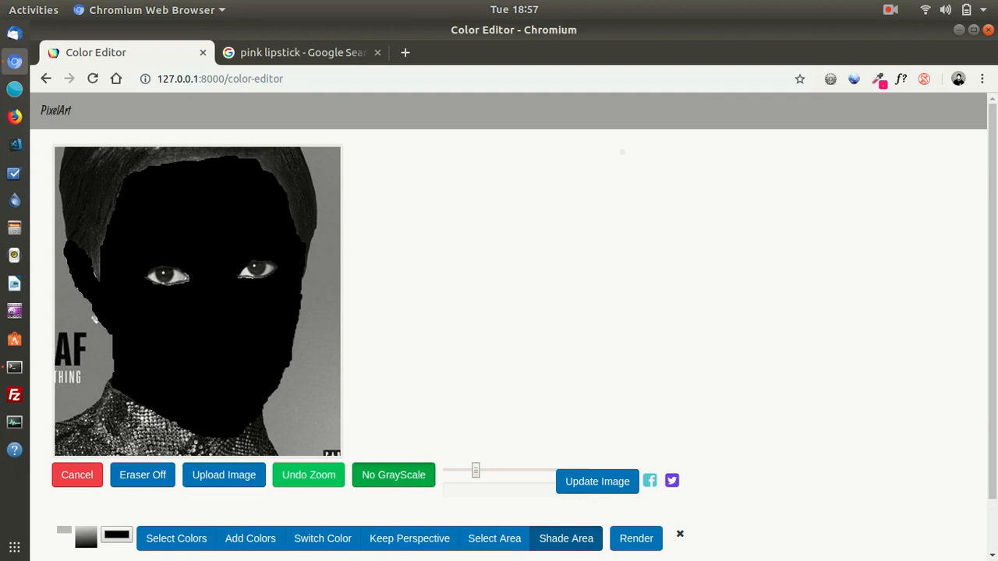
Step: Erase the small bumps on the lower right-hand jaw, touch up its edge, and finish shading the area
click(142, 475)
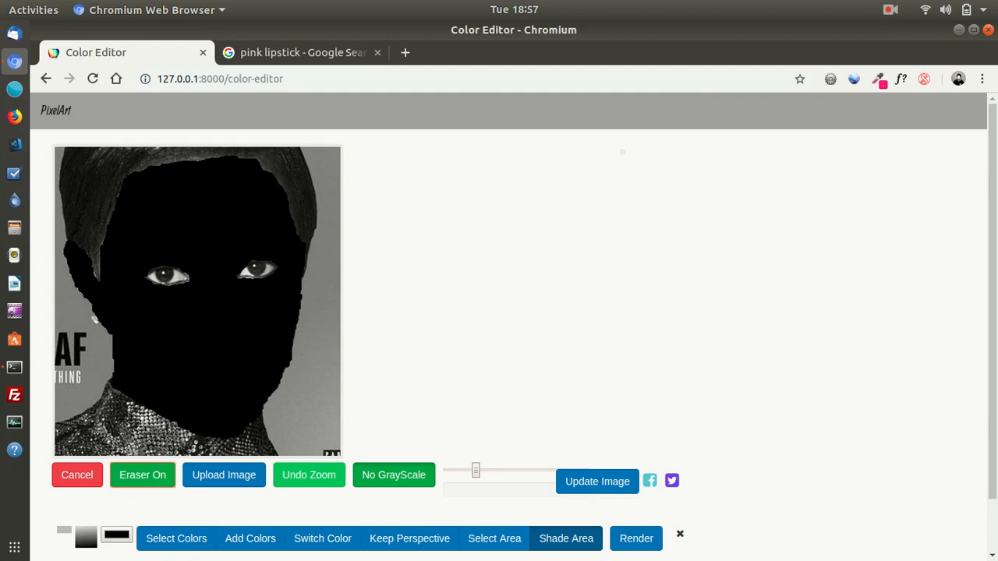
click(294, 360)
click(291, 361)
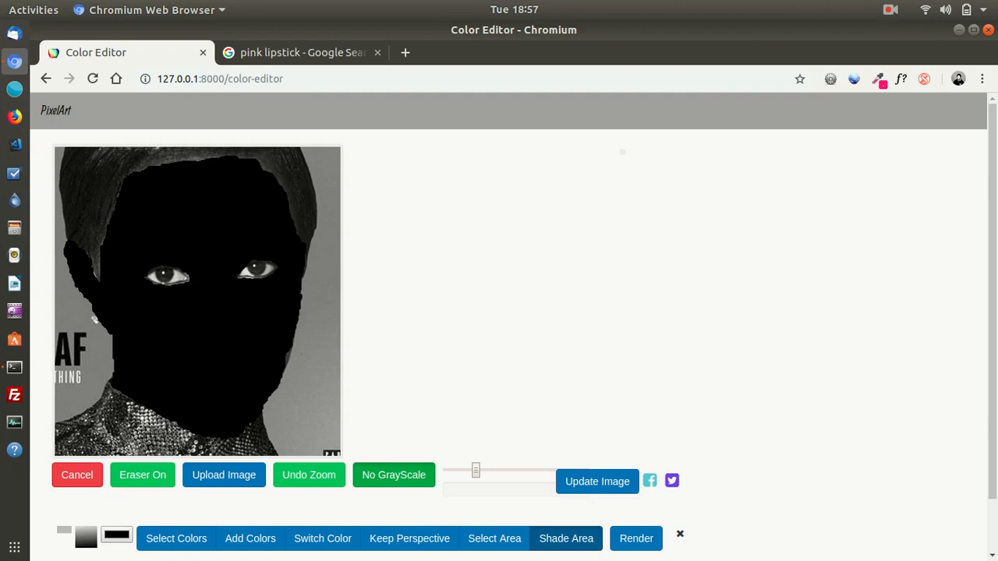
click(279, 385)
click(142, 475)
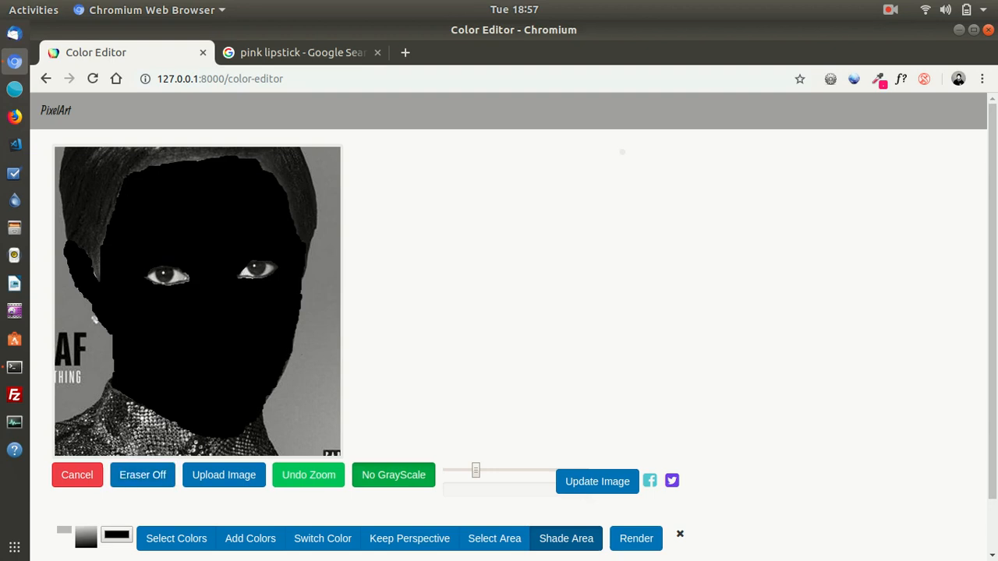
drag(289, 356, 273, 394)
click(566, 538)
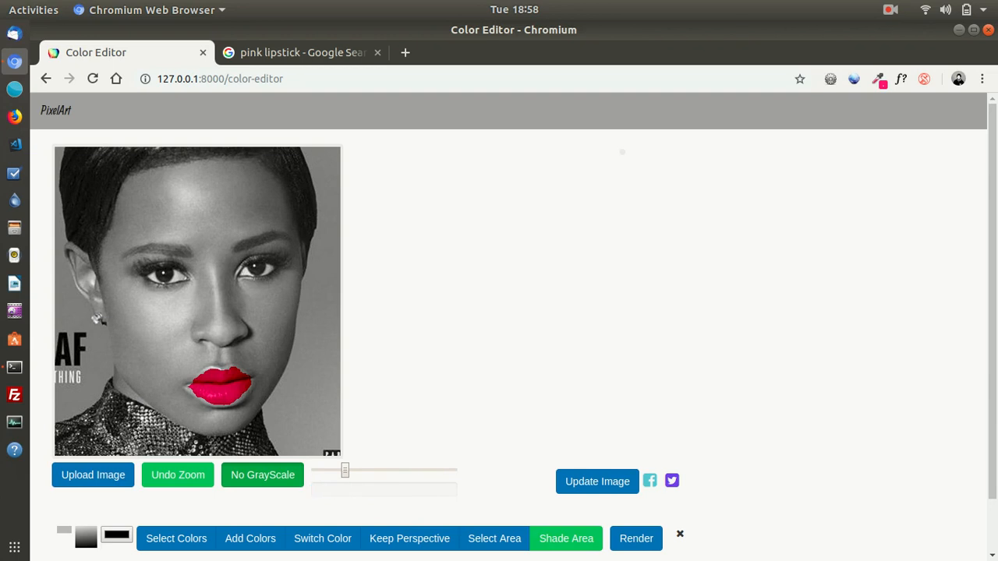
Step: Switch to the Google tab and search Google Images for "dej loaf"
click(296, 52)
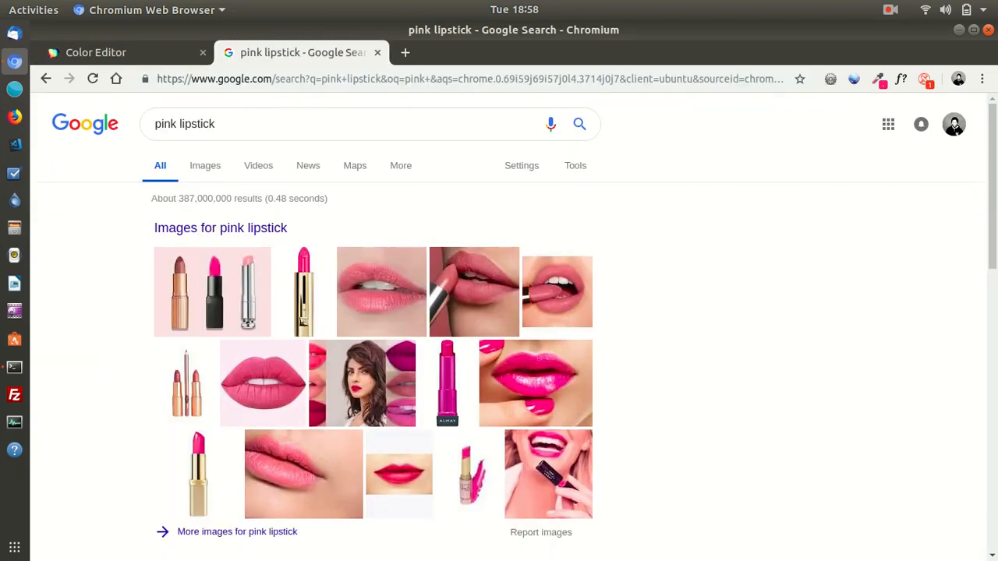
triple_click(204, 124)
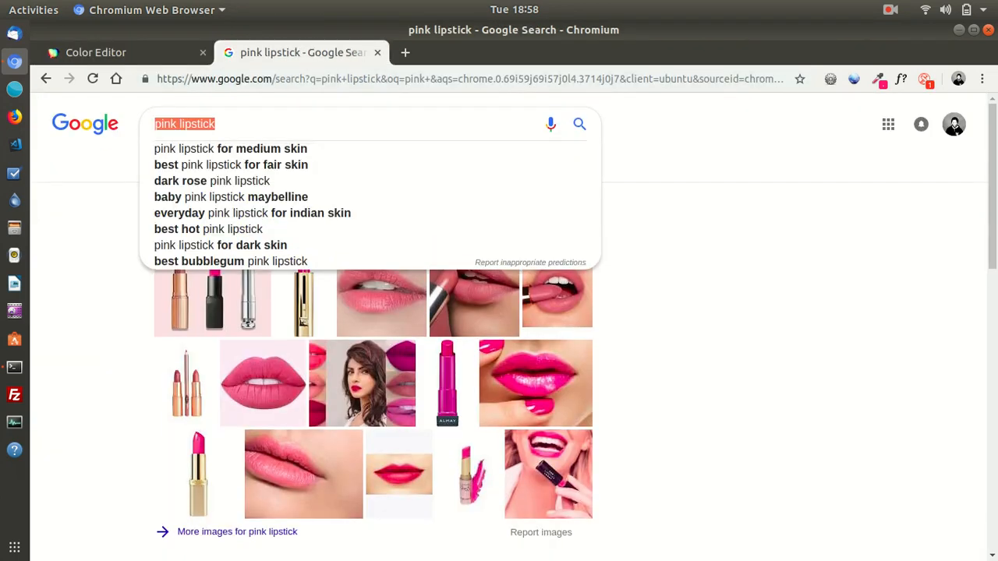
text(dej loaf)
key(Return)
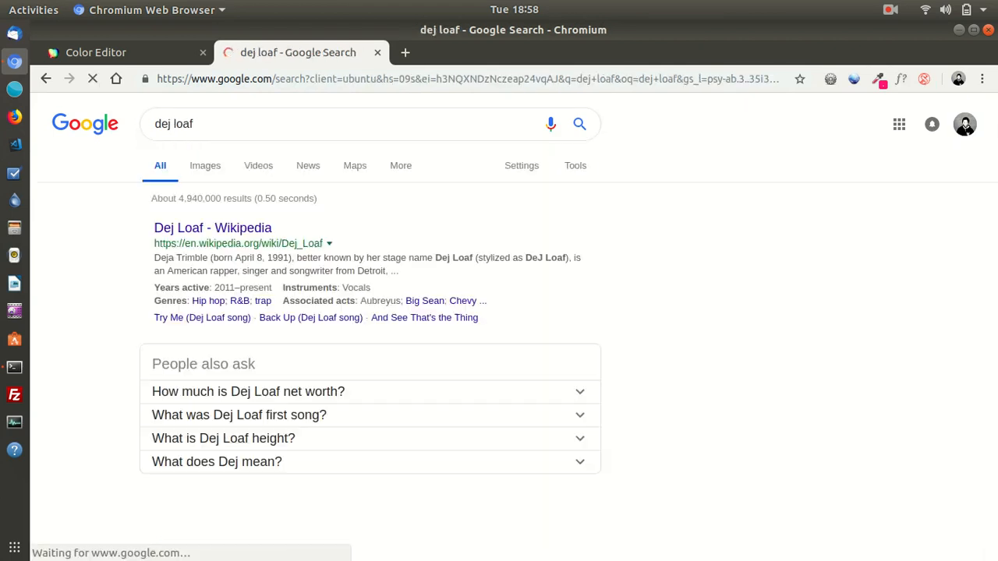
click(205, 166)
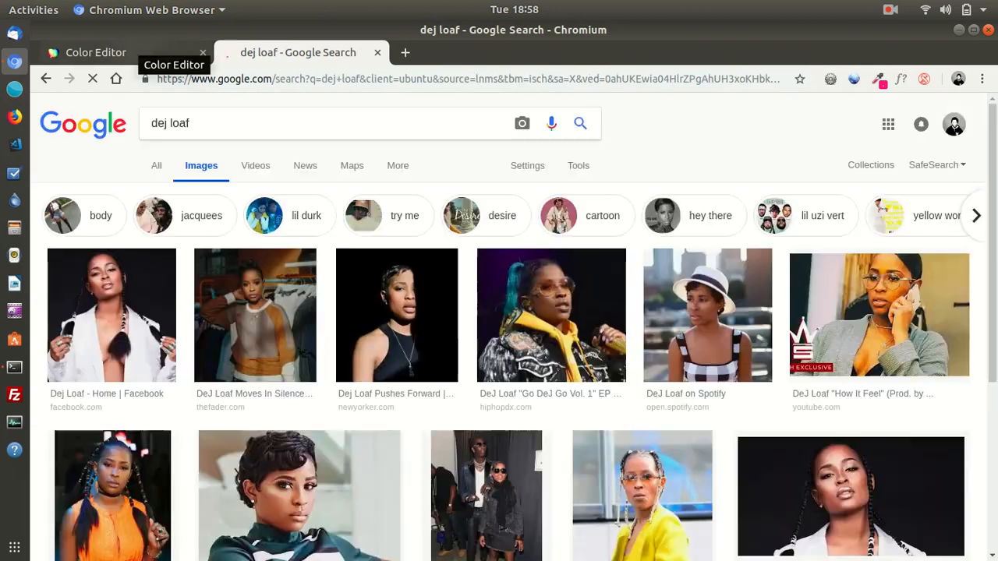
click(125, 53)
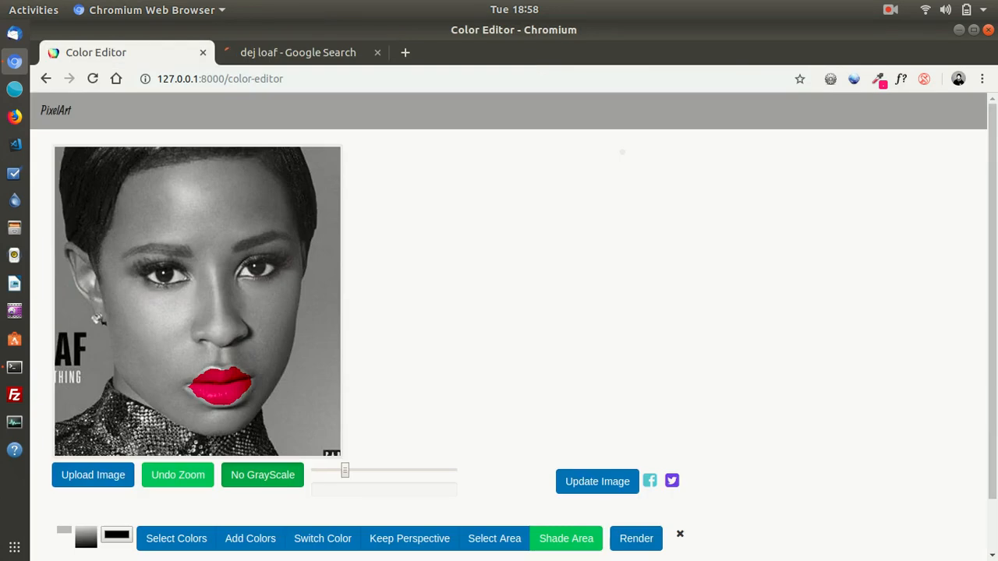
click(296, 53)
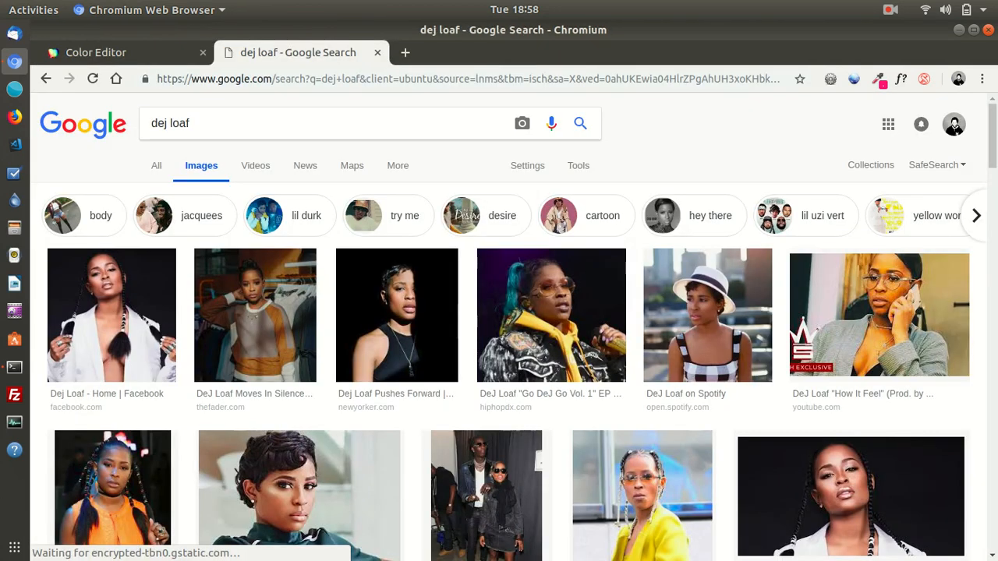
Step: Open the first image result, sample a skin tone from the chest with the page color picker, and return to the Color Editor
click(111, 312)
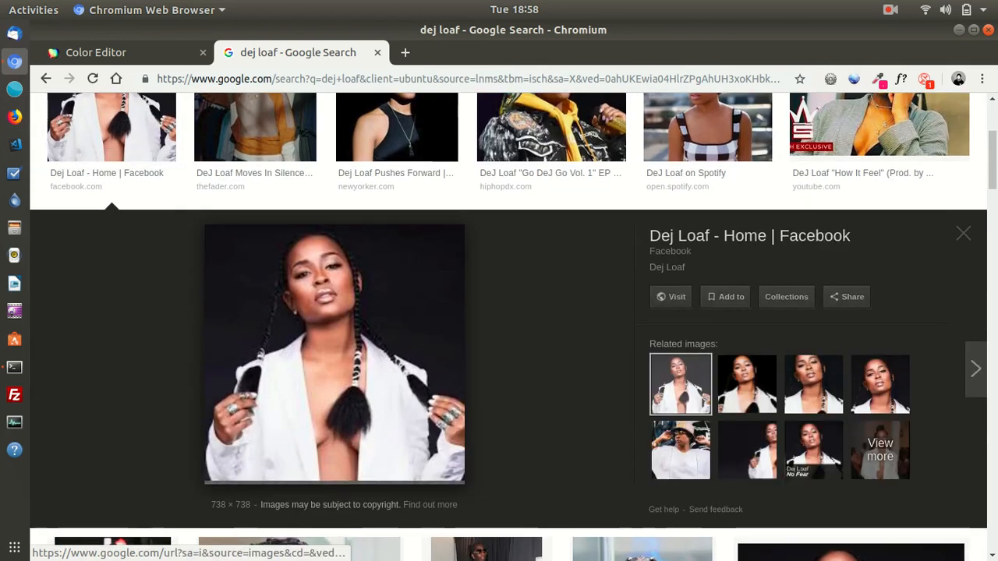
click(877, 79)
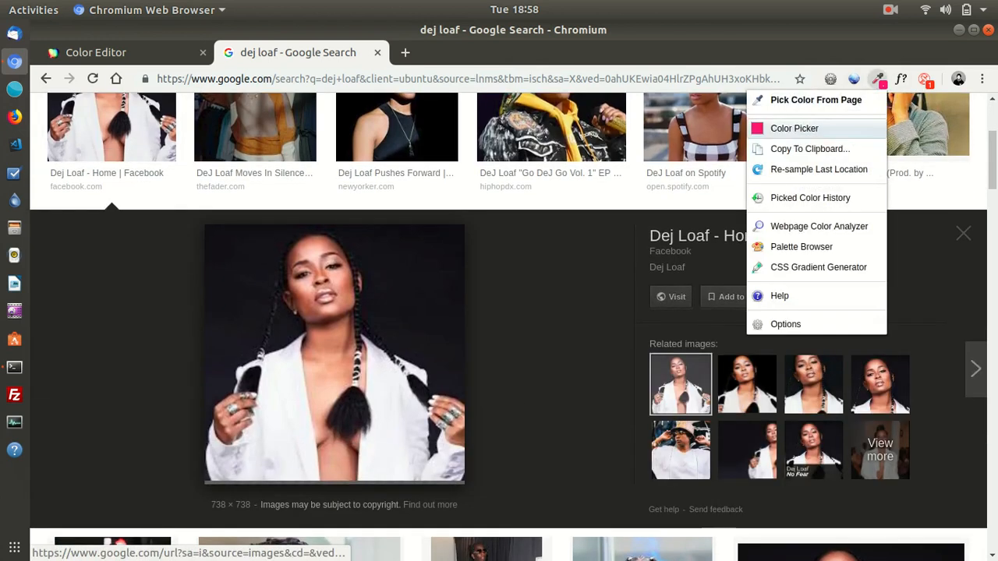
click(815, 100)
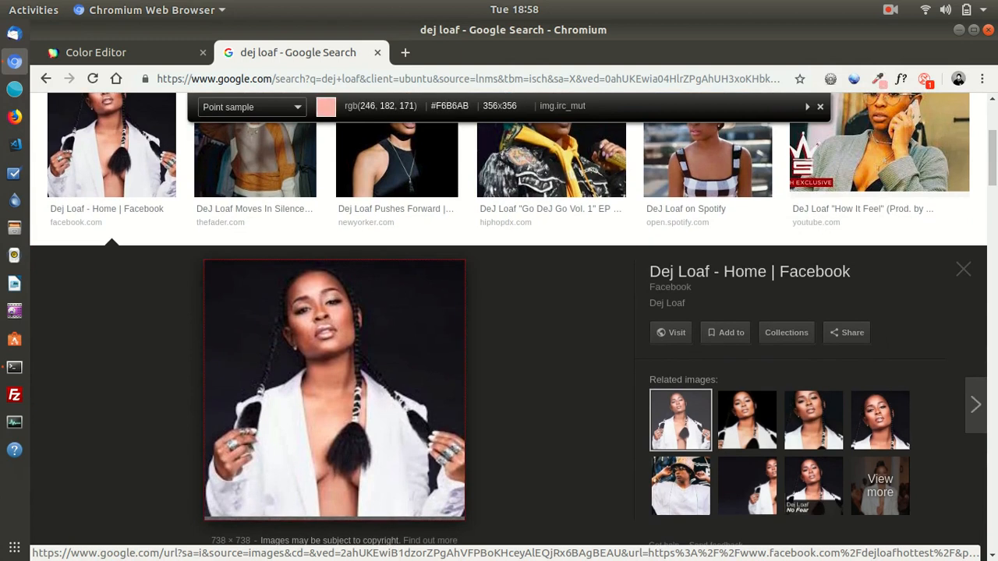
click(327, 399)
click(96, 53)
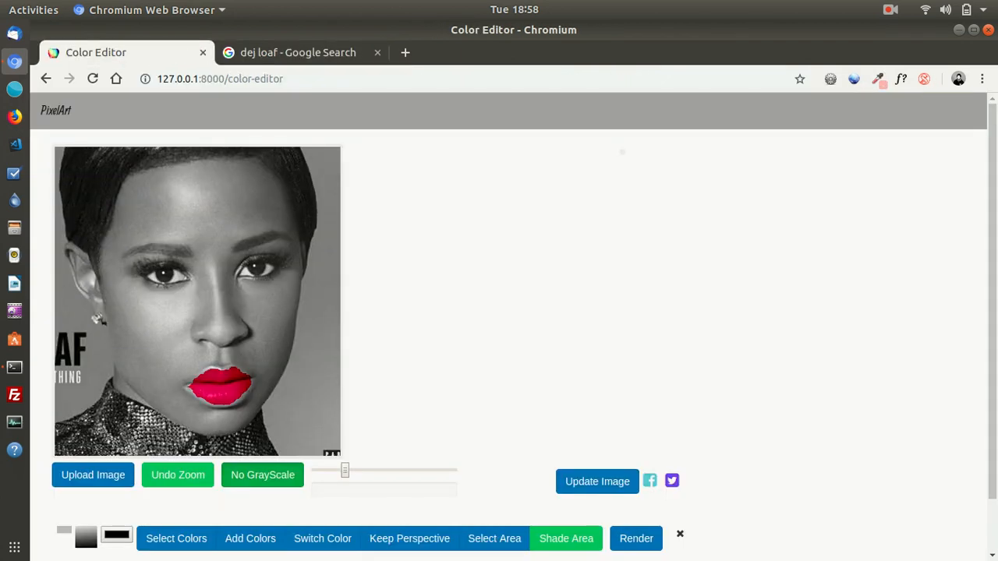
Step: Set the replacement color to the sampled skin tone #F6B6AB
click(116, 535)
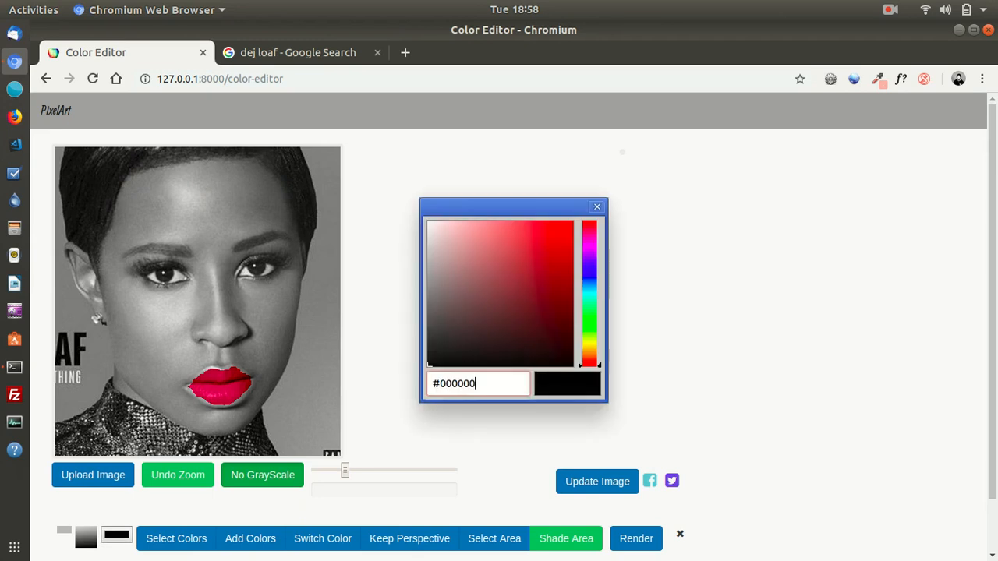
key(ctrl+a)
key(ctrl+v)
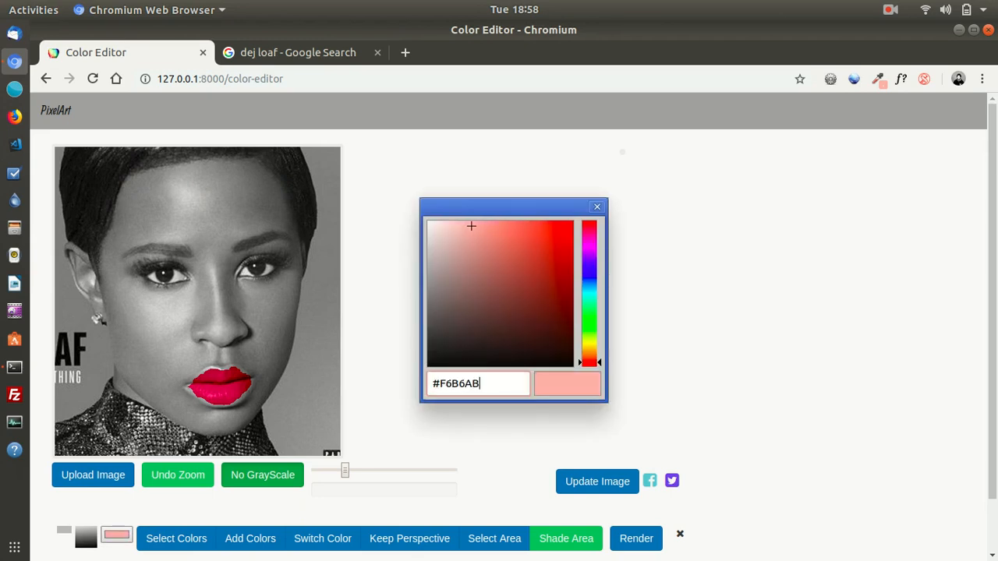
click(597, 206)
Step: Render the shaded face with Switch Color and Keep Perspective enabled, and update the working image with the result
click(323, 539)
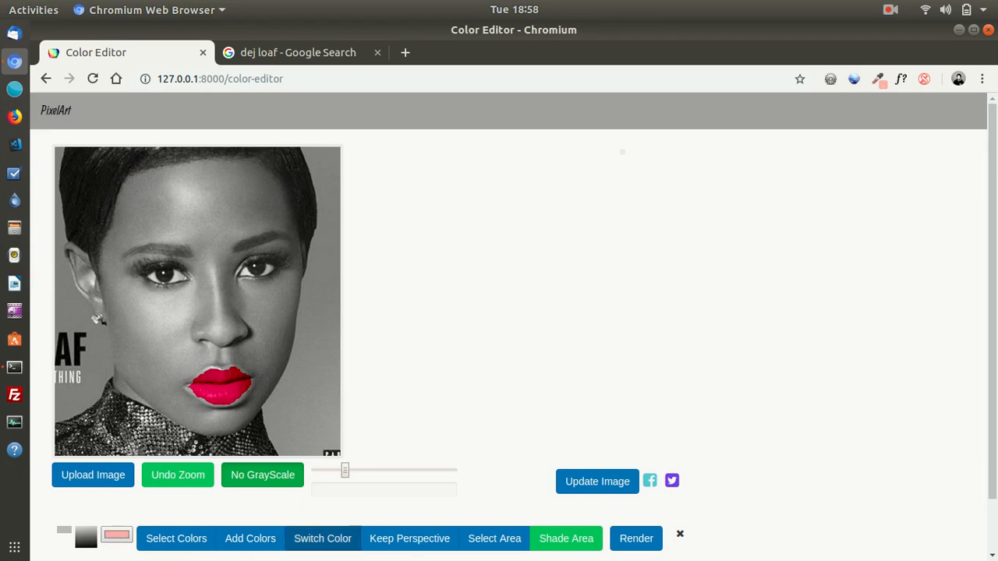
click(410, 538)
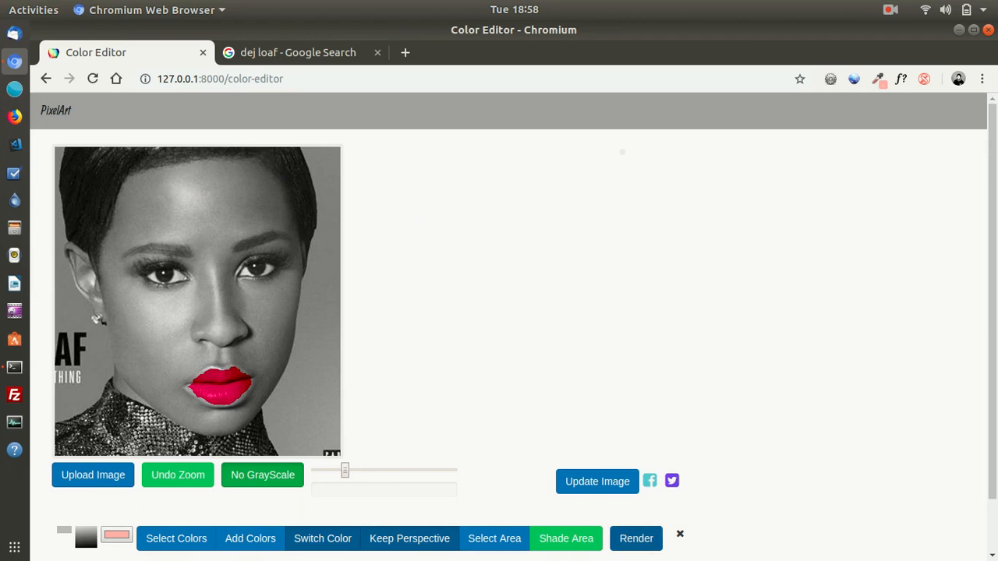
click(636, 538)
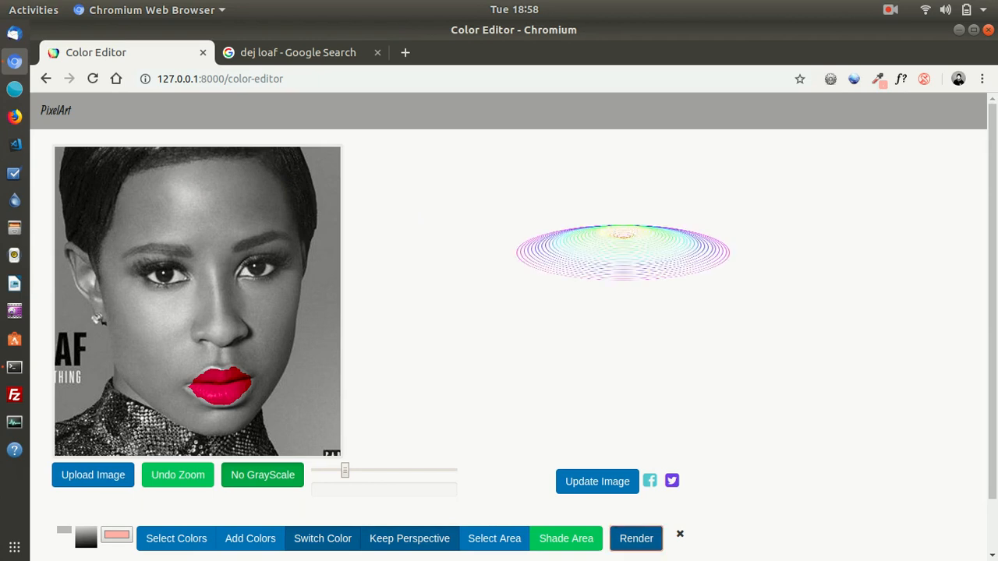
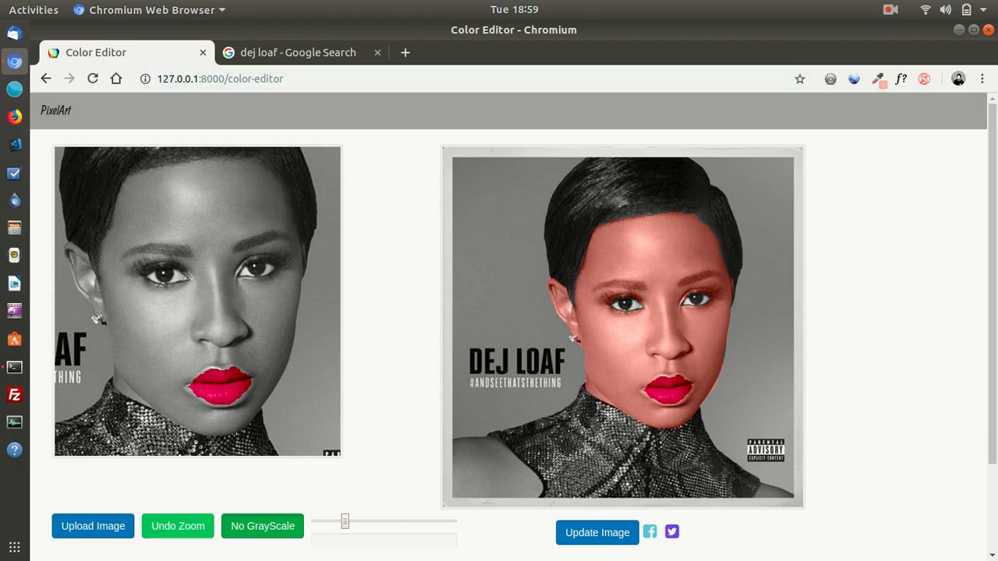
scroll(508, 327, down, 3)
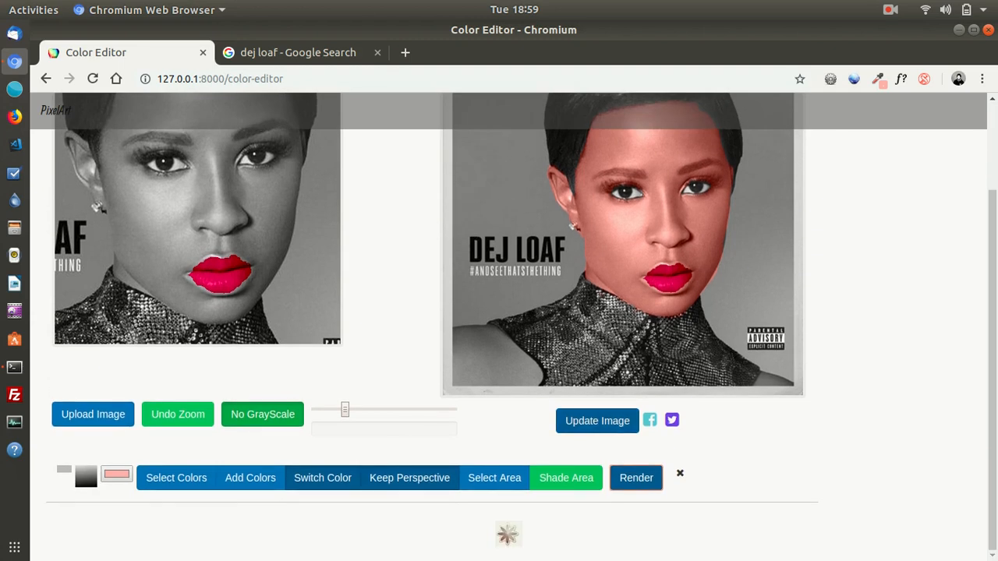
click(597, 421)
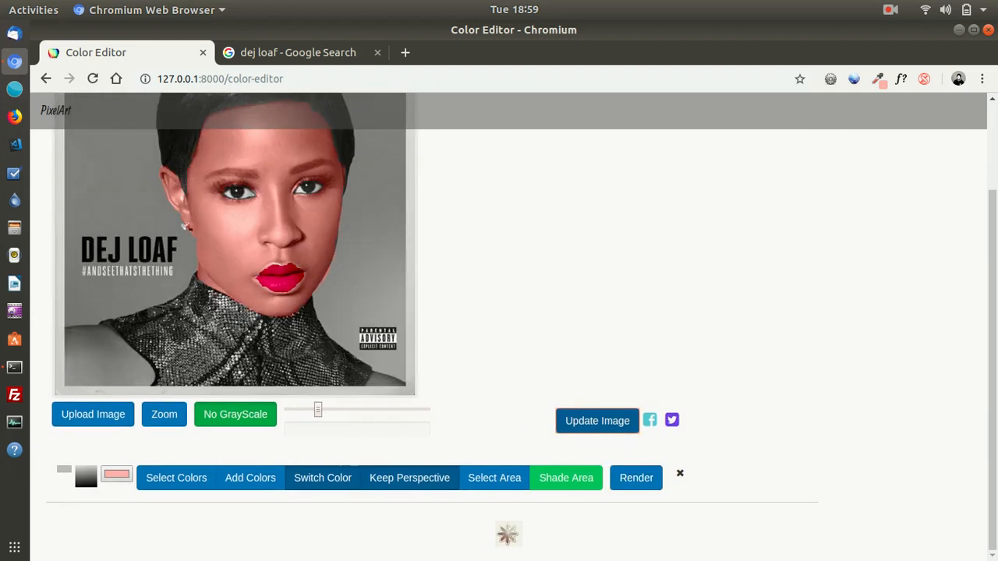
scroll(82, 493, up, 3)
scroll(83, 492, down, 3)
Step: Turn off area shading and zoom into the bare shoulder in the portrait's lower left-hand corner
click(566, 478)
click(76, 414)
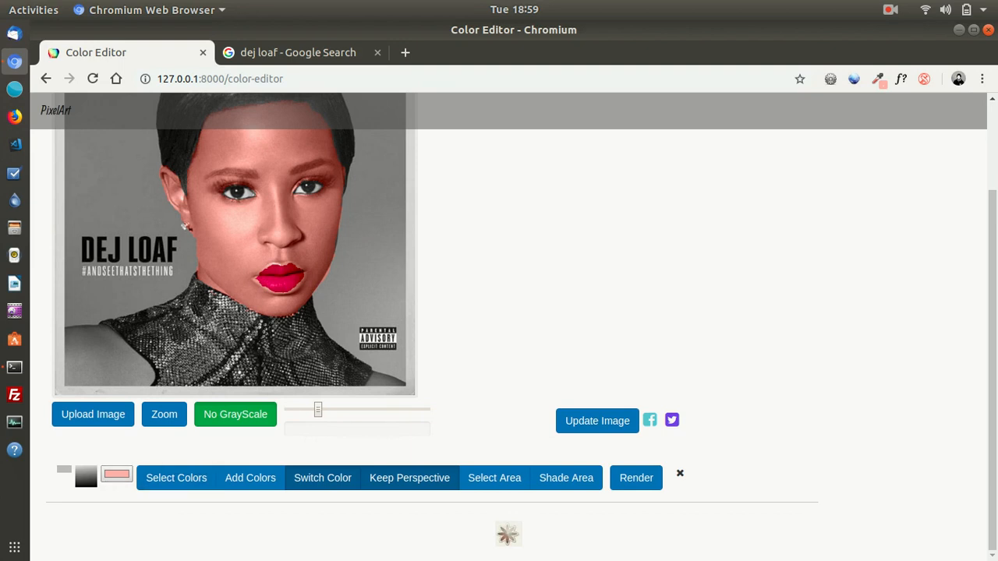
click(165, 414)
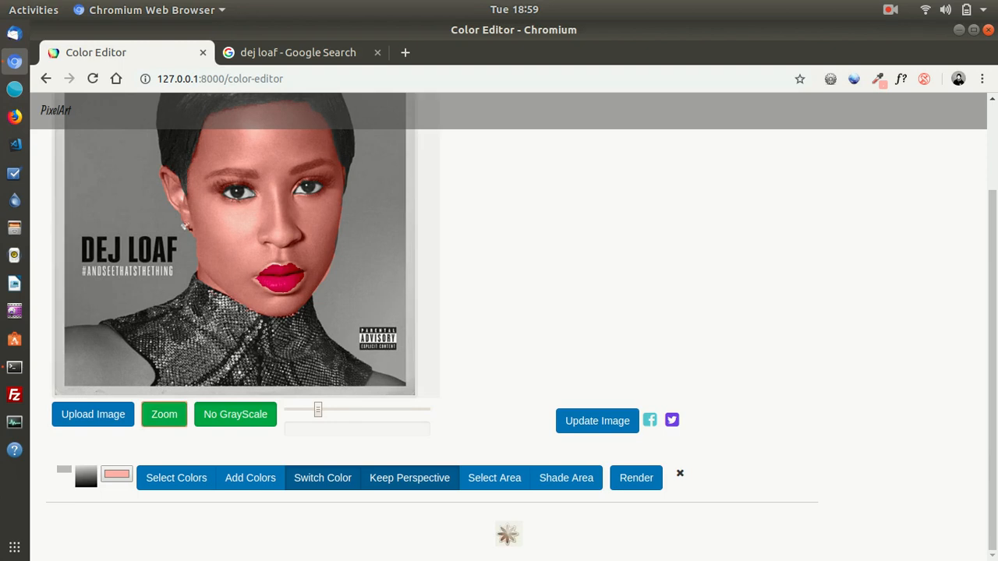
click(74, 328)
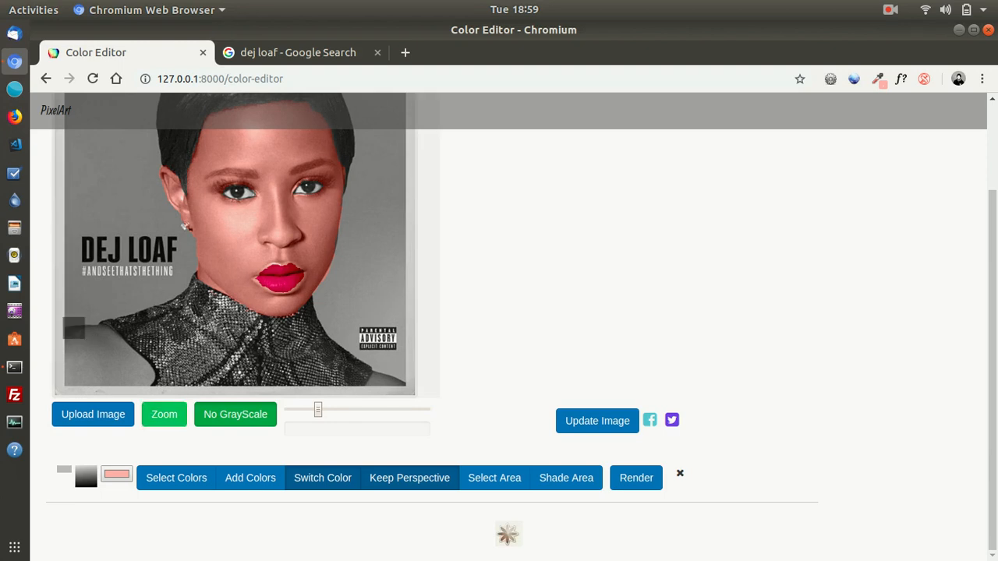
mouse_move(84, 338)
mouse_down()
mouse_move(163, 400)
mouse_move(166, 390)
mouse_up()
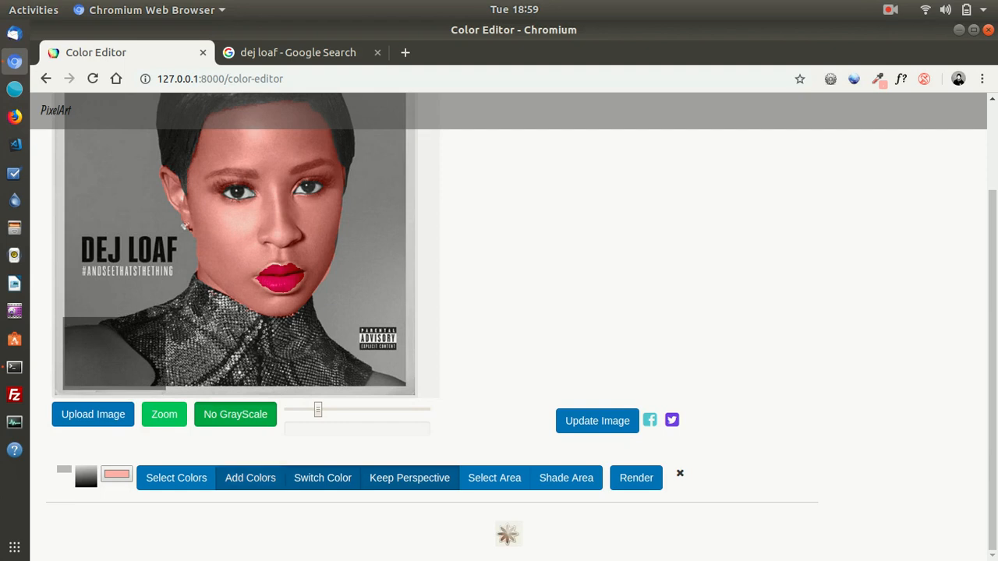
click(163, 414)
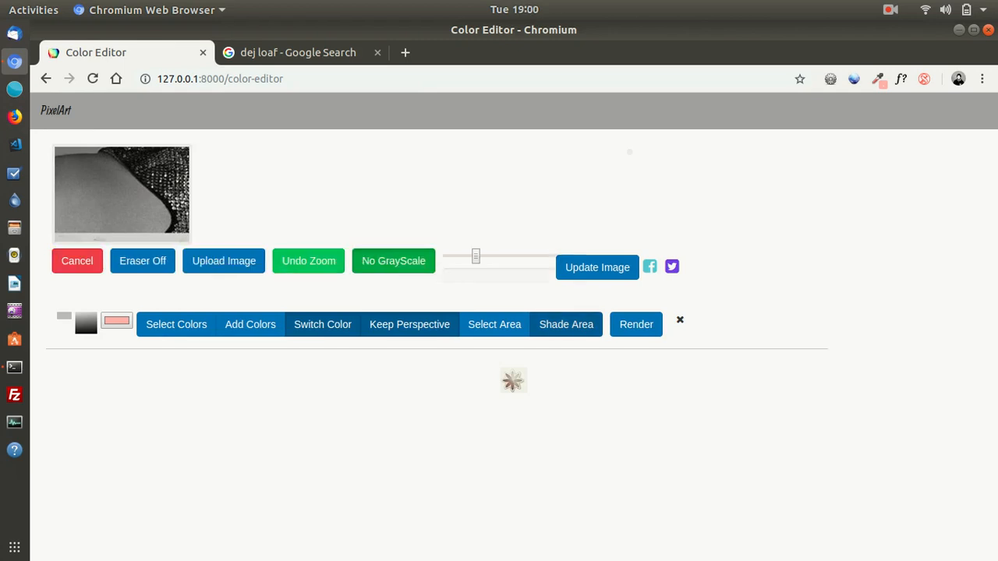
Step: Shade the start of the shoulder's upper edge and erase the shading that spills onto the background
drag(57, 161, 83, 159)
mouse_move(67, 157)
mouse_down()
mouse_move(99, 157)
mouse_move(82, 161)
mouse_up()
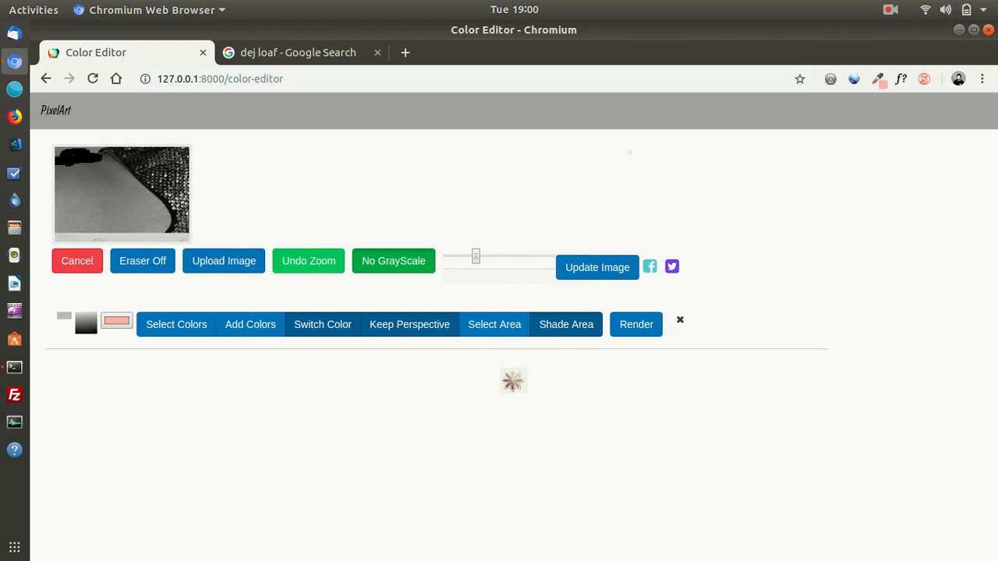
click(142, 261)
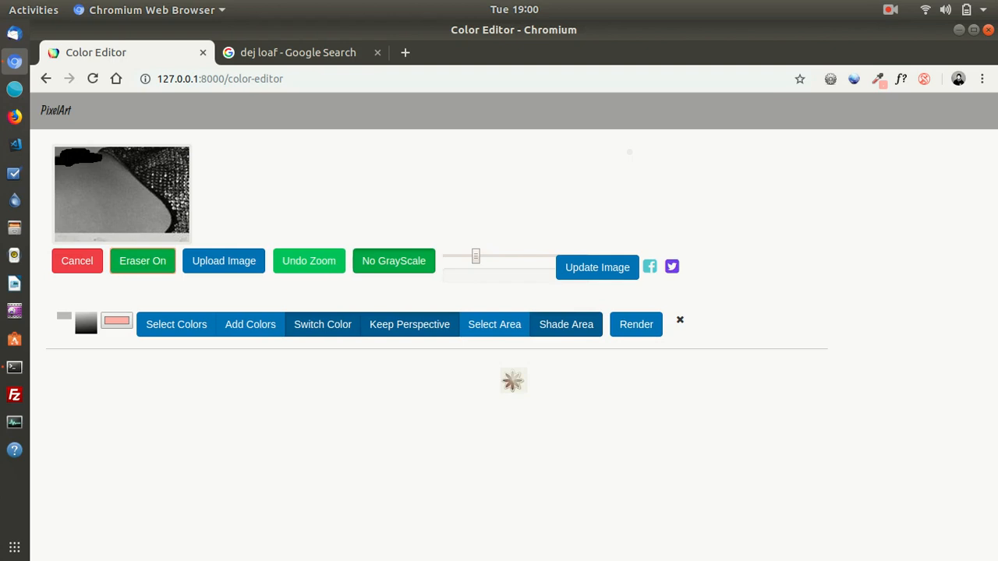
drag(87, 154, 69, 155)
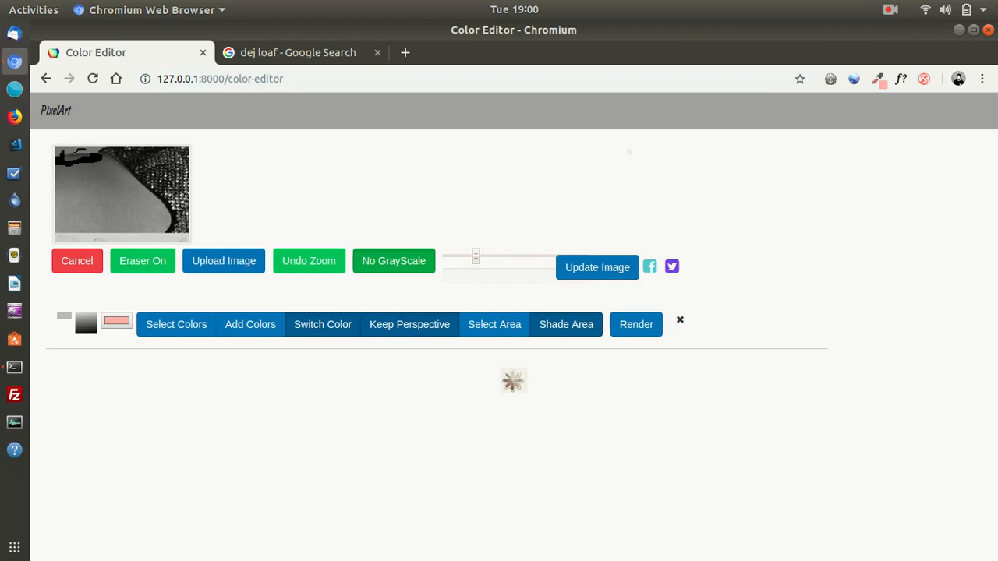
mouse_move(72, 151)
mouse_down()
mouse_move(85, 150)
mouse_move(62, 162)
mouse_up()
Step: Increase the brush size and shade the whole shoulder from the upper edge down to the picture border
drag(476, 256, 505, 256)
click(142, 261)
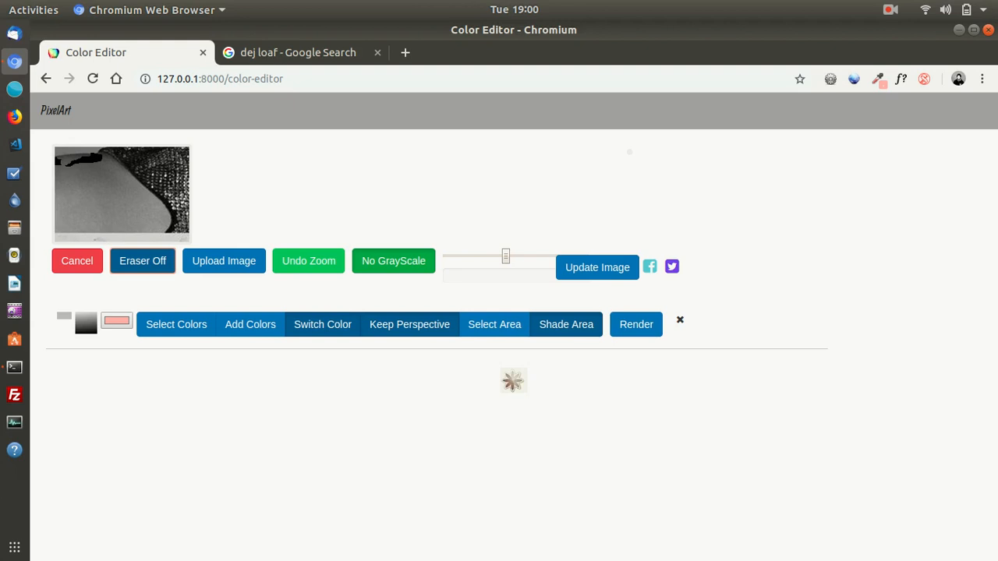
mouse_move(58, 161)
mouse_down()
mouse_move(61, 231)
mouse_move(153, 226)
mouse_move(109, 233)
mouse_move(141, 233)
mouse_move(170, 221)
mouse_move(159, 232)
mouse_move(156, 204)
mouse_move(98, 166)
mouse_move(74, 175)
mouse_move(71, 156)
mouse_move(102, 156)
mouse_move(144, 190)
mouse_move(118, 175)
mouse_move(146, 205)
mouse_move(156, 196)
mouse_move(125, 232)
mouse_move(71, 178)
mouse_move(75, 212)
mouse_move(65, 178)
mouse_move(85, 216)
mouse_move(70, 220)
mouse_move(137, 217)
mouse_up()
mouse_move(91, 192)
mouse_down()
mouse_move(112, 207)
mouse_move(93, 180)
mouse_move(98, 200)
mouse_move(136, 205)
mouse_move(121, 201)
mouse_move(145, 217)
mouse_move(124, 215)
mouse_up()
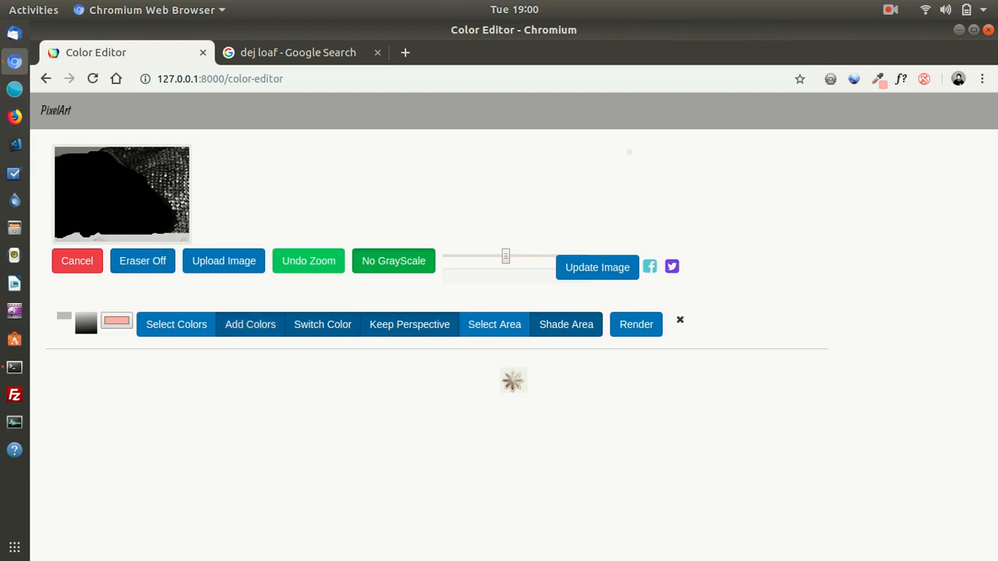
Step: Erase the shading that spills over the shoulder's outline along the picture border, the garment and the background
click(143, 260)
drag(127, 236, 150, 236)
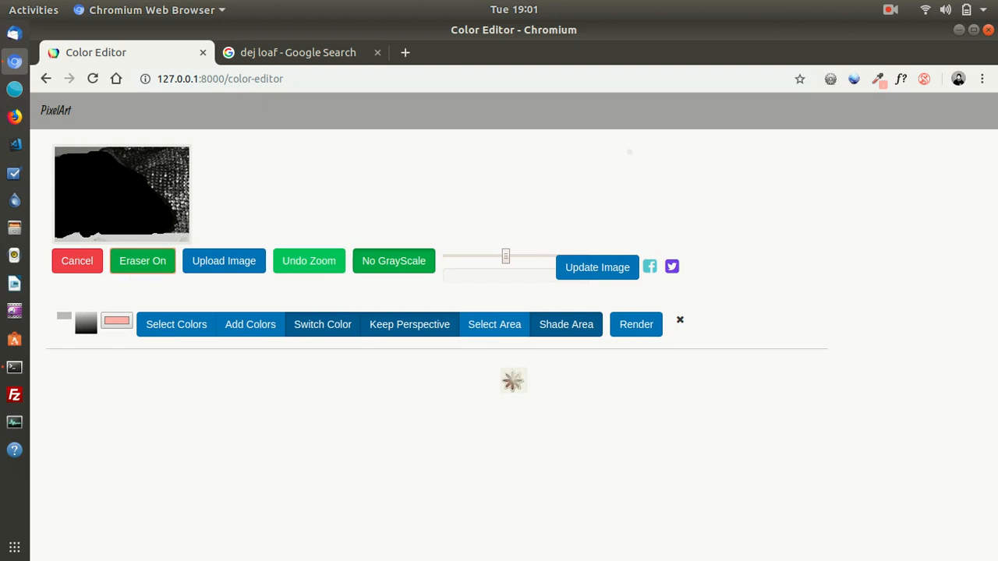
mouse_move(164, 234)
mouse_down()
mouse_move(67, 234)
mouse_move(142, 234)
mouse_move(166, 207)
mouse_move(140, 176)
mouse_move(164, 229)
mouse_up()
mouse_move(114, 159)
mouse_down()
mouse_move(140, 184)
mouse_move(108, 157)
mouse_move(60, 158)
mouse_move(58, 229)
mouse_up()
Step: Reshade the gaps along the shoulder's left-hand and lower edges, trimming any excess at the picture border
click(142, 261)
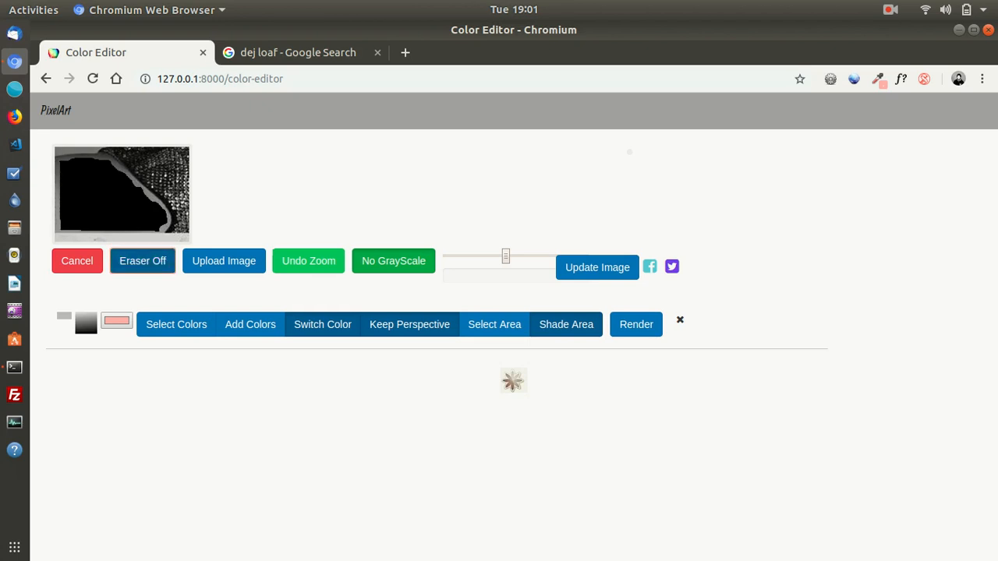
mouse_move(59, 155)
mouse_down()
mouse_move(58, 231)
mouse_move(166, 228)
mouse_move(105, 233)
mouse_move(126, 234)
mouse_up()
click(143, 260)
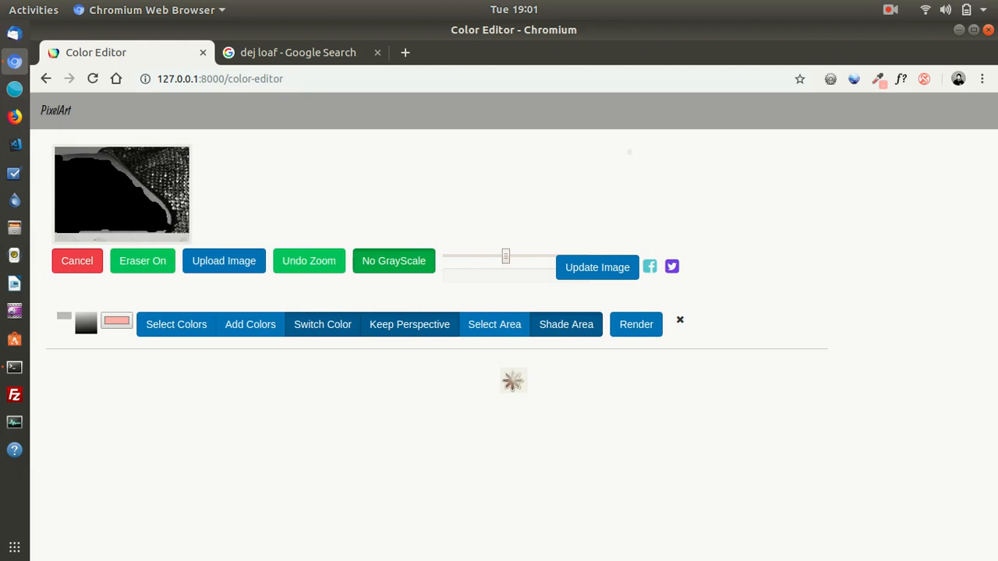
click(143, 261)
mouse_move(165, 233)
mouse_down()
mouse_move(78, 233)
mouse_move(91, 234)
mouse_up()
click(145, 261)
click(143, 261)
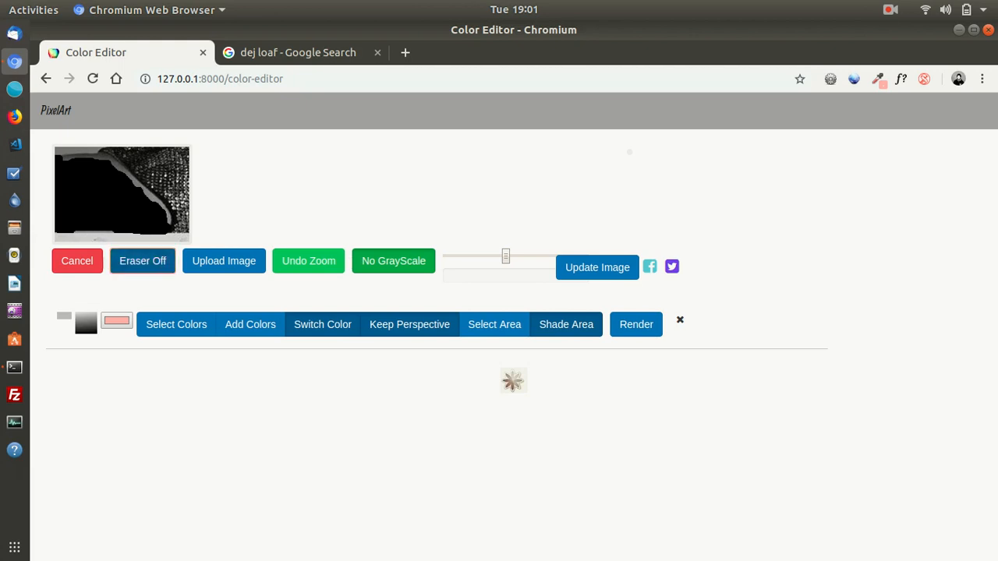
mouse_move(74, 233)
mouse_down()
mouse_move(111, 233)
mouse_move(88, 233)
mouse_up()
click(143, 261)
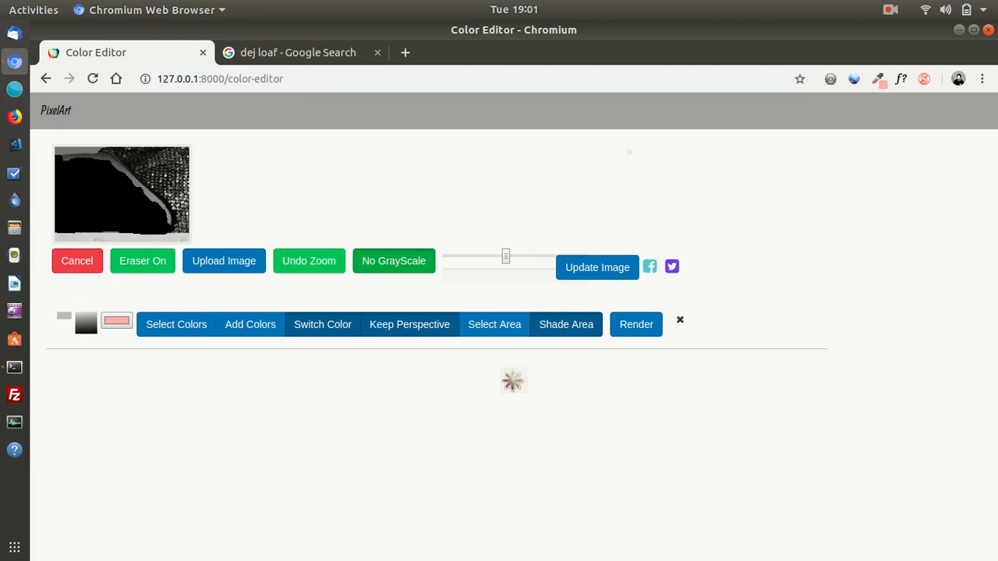
Step: Reduce the brush size and touch up the shading along the shoulder's lower edge with the eraser
click(475, 256)
mouse_move(476, 257)
mouse_down()
mouse_move(456, 257)
mouse_move(466, 256)
mouse_up()
drag(101, 231, 117, 232)
Step: Shade the remaining strip along the shoulder's upper contour and down the garment edge
click(143, 261)
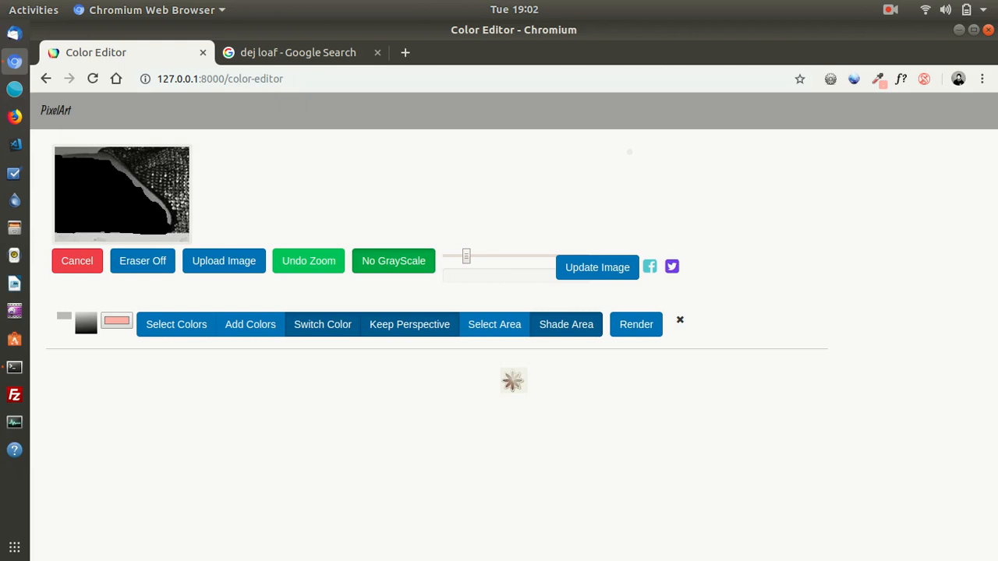
drag(63, 157, 113, 162)
drag(123, 167, 170, 221)
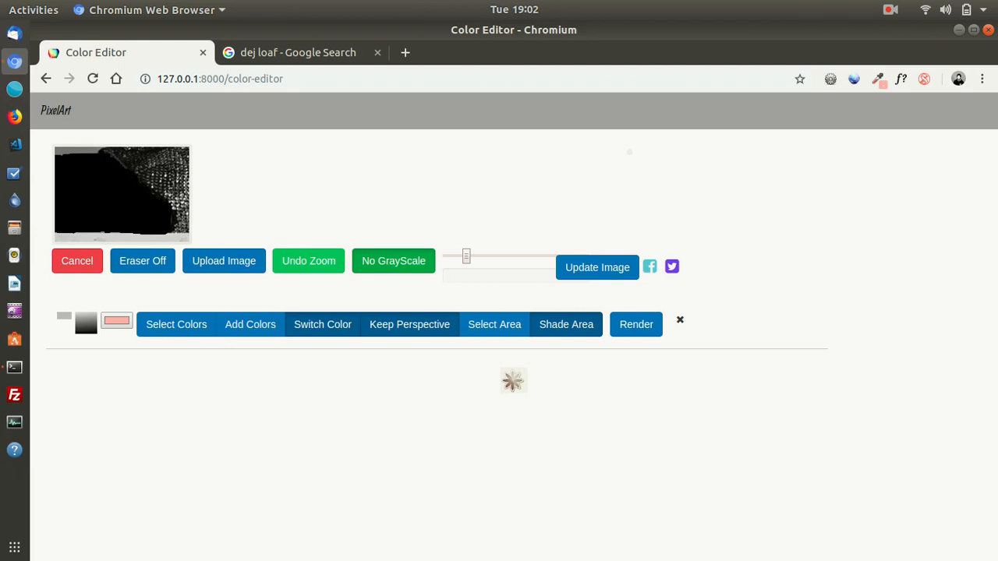
Step: Erase the shading overlapping the garment at the lower end and mid-slope, and refill the mid-slope gap
click(143, 261)
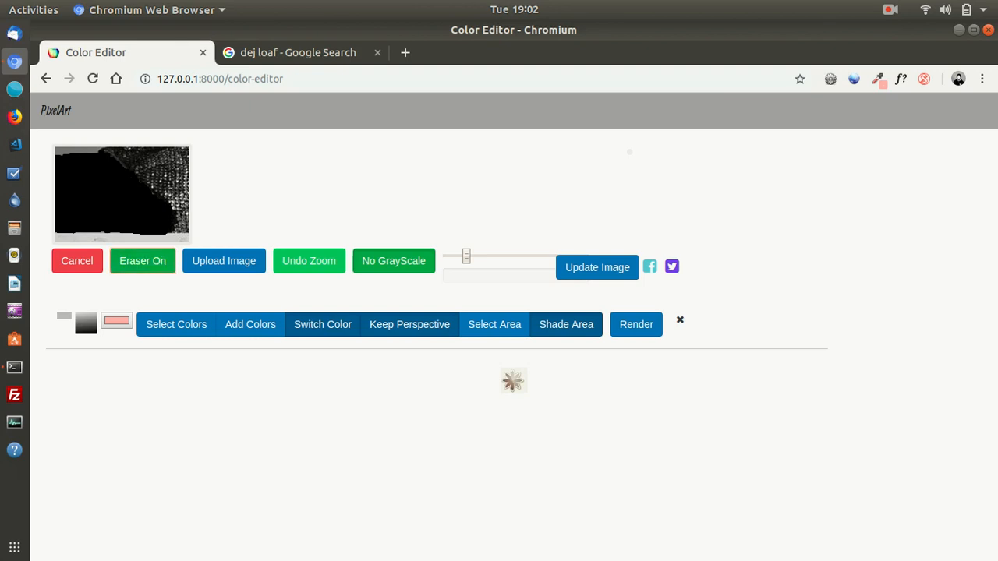
drag(169, 209, 170, 222)
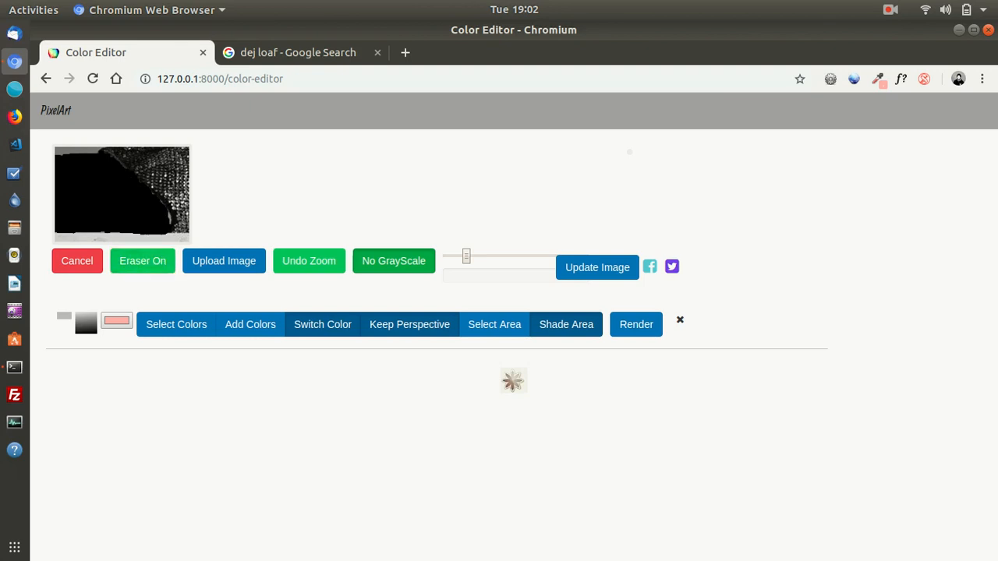
mouse_move(135, 177)
mouse_down()
mouse_move(129, 171)
mouse_move(141, 184)
mouse_up()
click(143, 261)
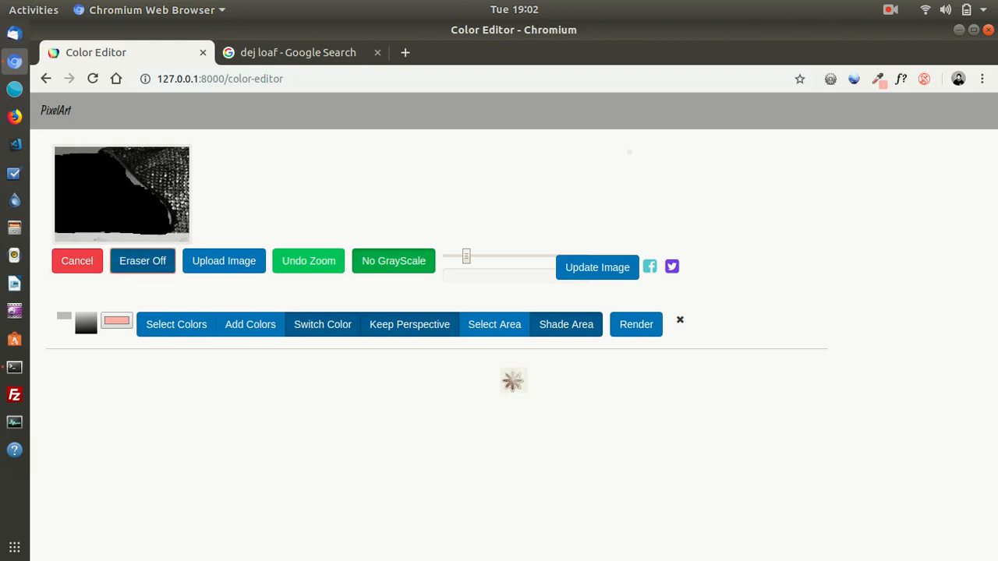
drag(133, 178, 139, 182)
Step: Trim a spot of shading at mid-slope by the garment, and refill there and near the lower end
click(142, 261)
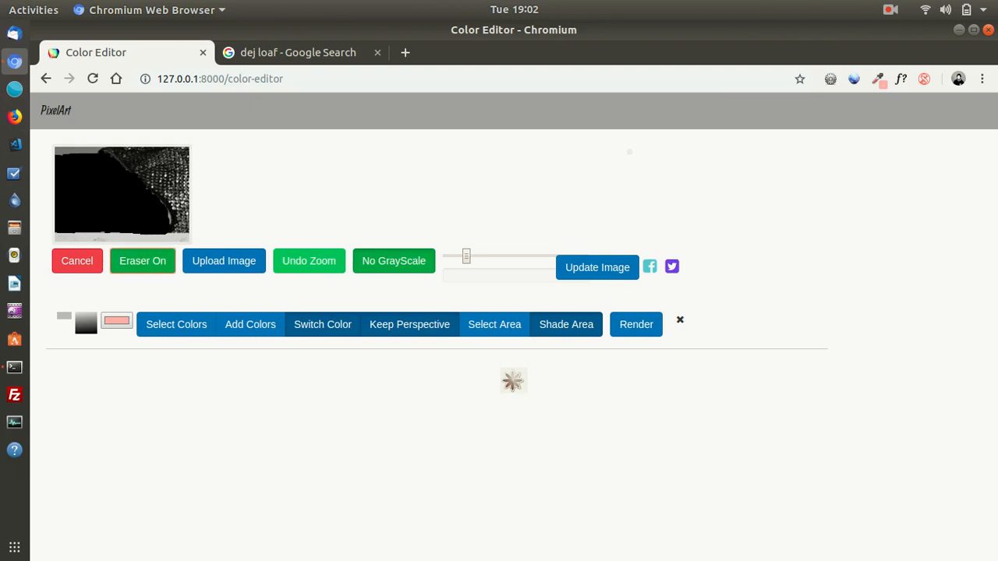
click(141, 185)
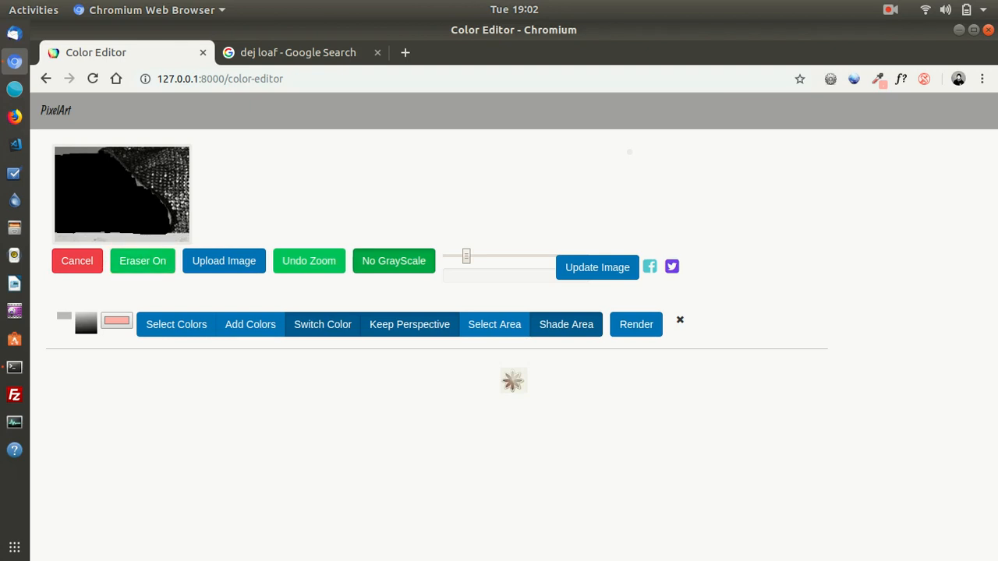
click(143, 261)
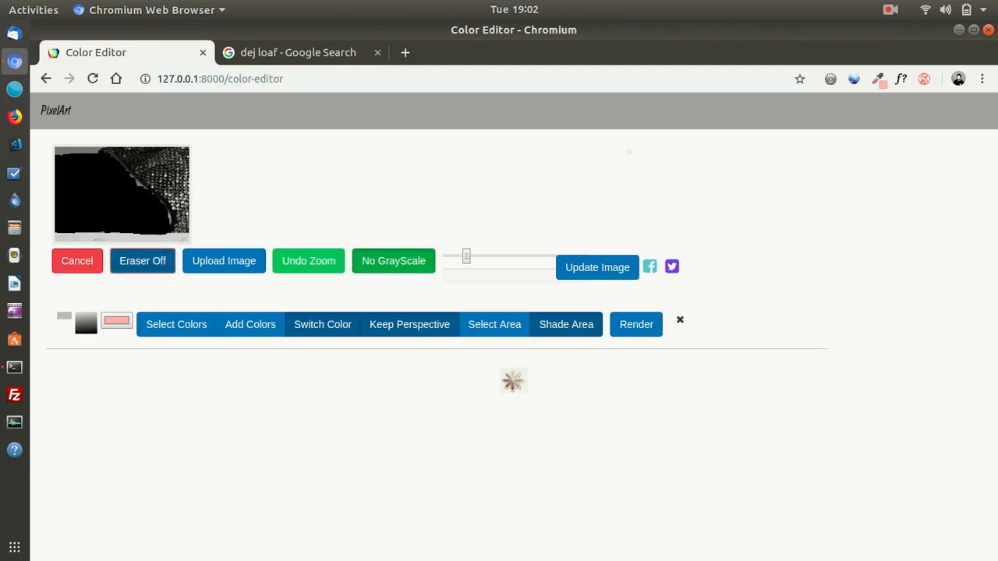
click(139, 183)
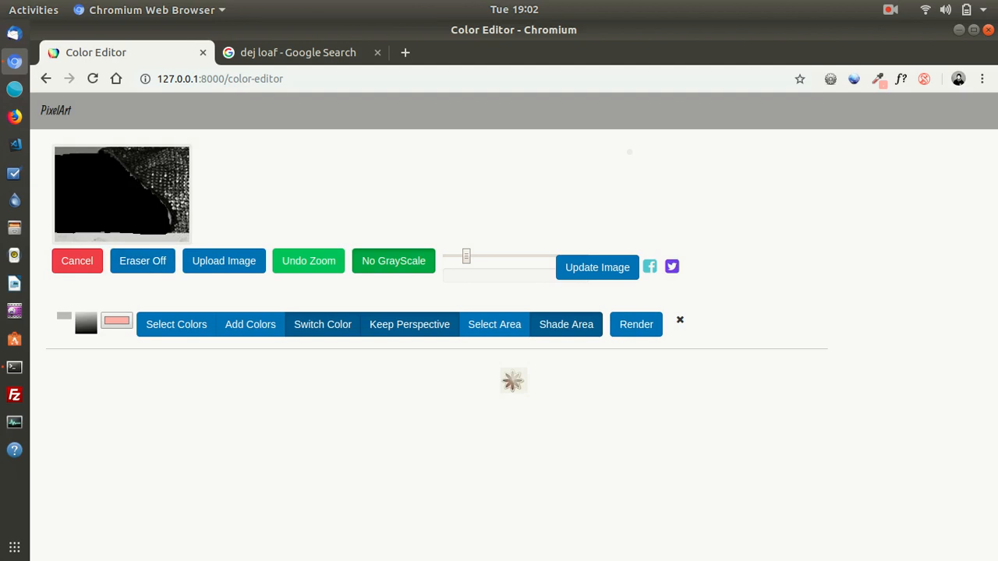
click(169, 216)
Step: Erase the uneven shading along the middle of the garment edge
click(142, 261)
click(133, 178)
drag(147, 188, 157, 197)
Step: Reshade the middle of the garment edge spot by spot to follow the shoulder's contour, and switch back to erasing
click(142, 261)
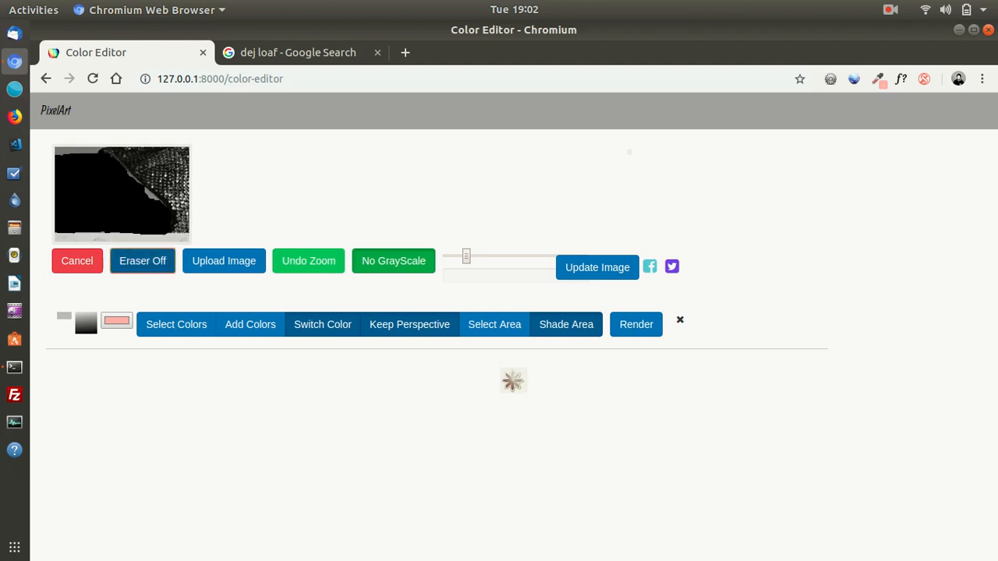
click(129, 173)
click(137, 180)
click(146, 193)
click(151, 196)
click(154, 195)
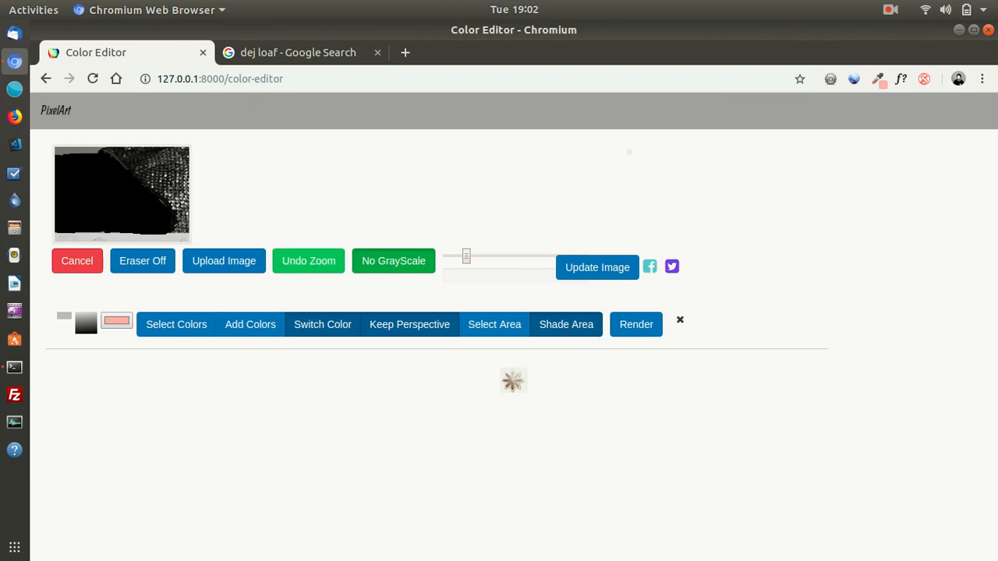
click(143, 260)
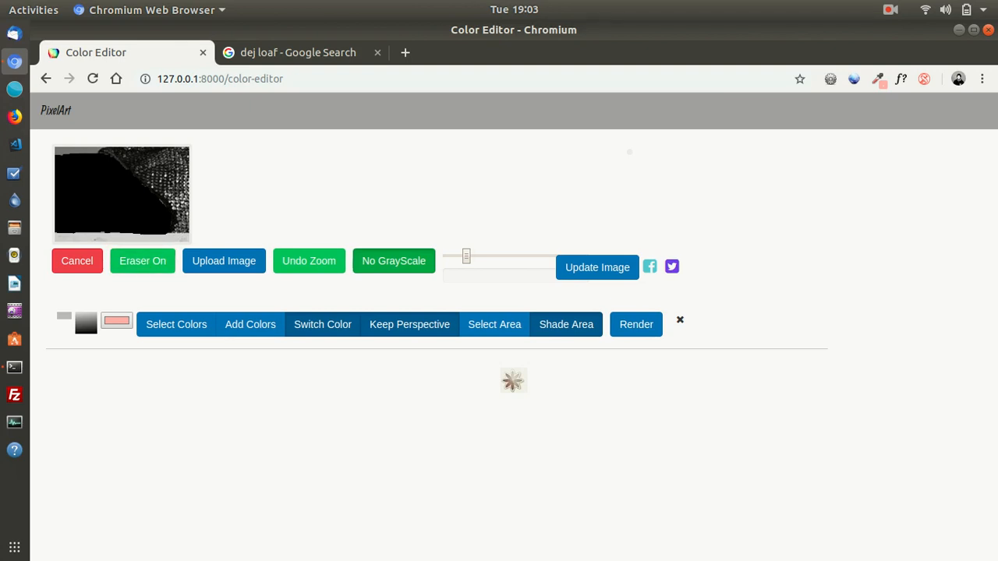
Step: Finish the shoulder's shading, render it in the skin tone, and update the image with the result
click(143, 260)
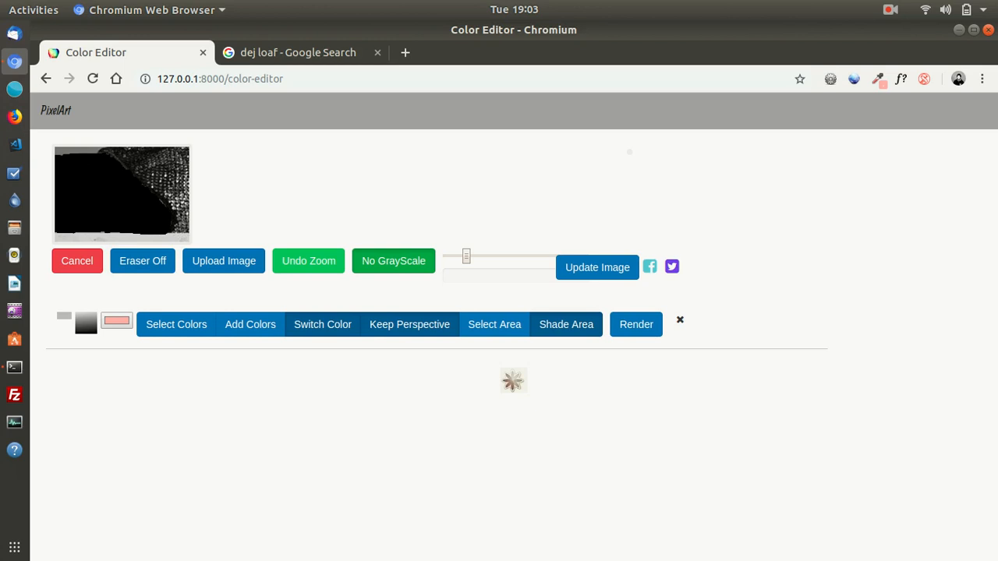
click(566, 324)
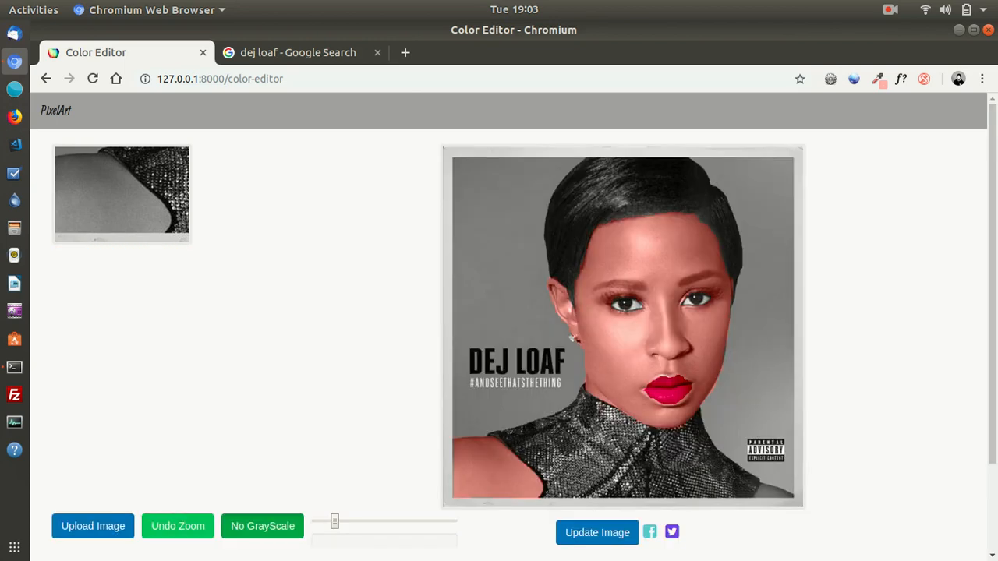
scroll(508, 328, down, 3)
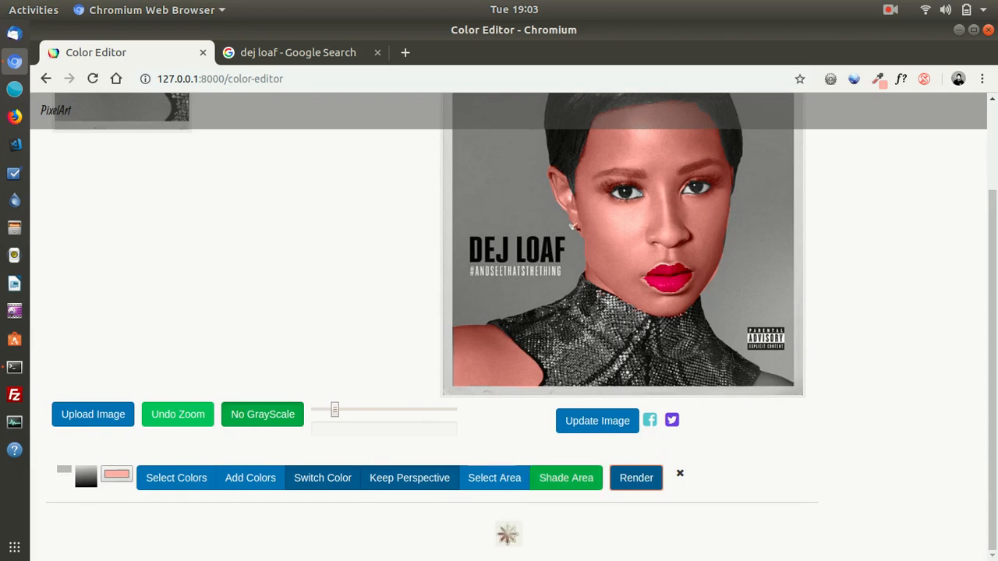
click(597, 421)
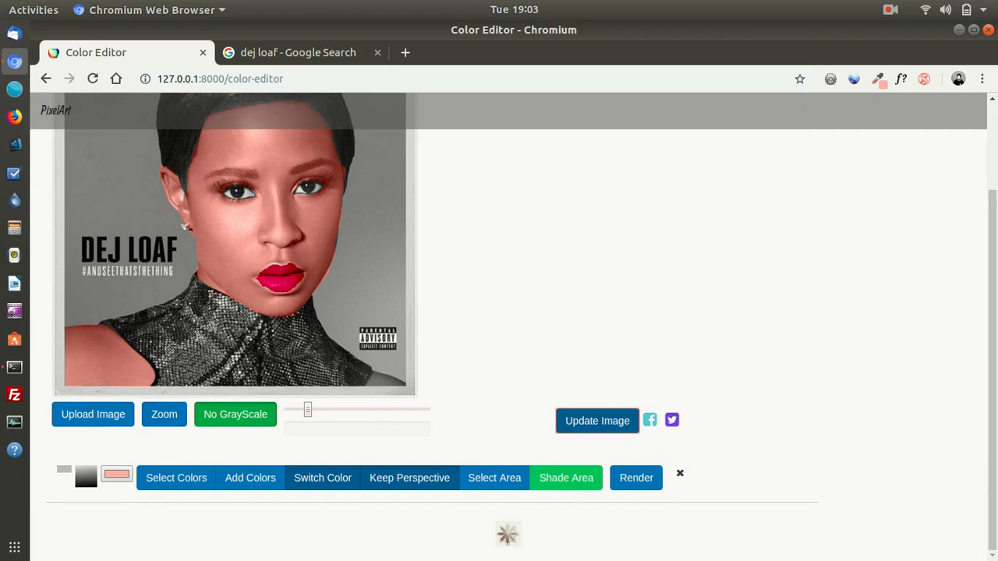
Step: Zoom in on the small shoulder below the advisory label and shade it, erasing the shading that spills past its edges
click(164, 414)
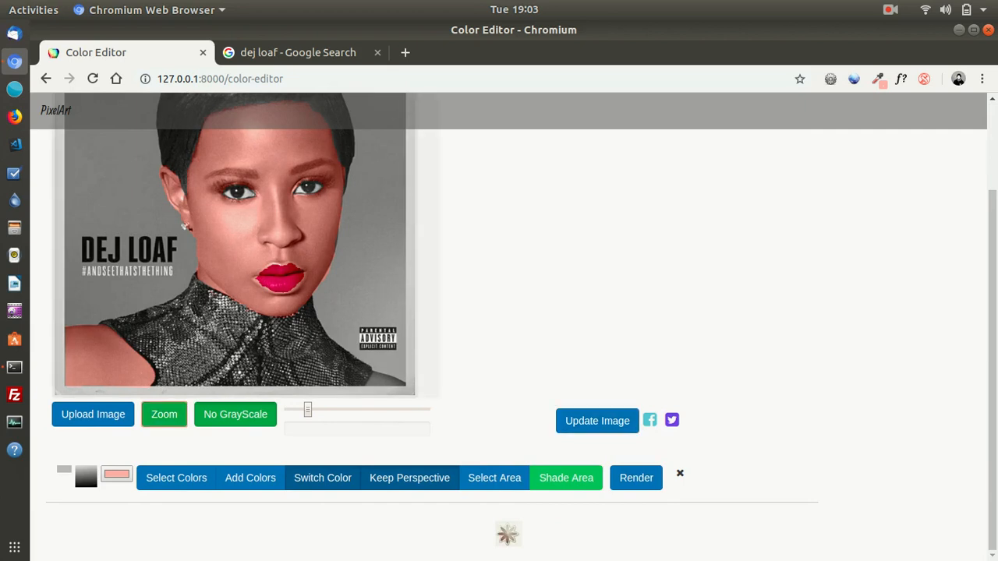
click(370, 369)
drag(380, 380, 412, 391)
click(163, 413)
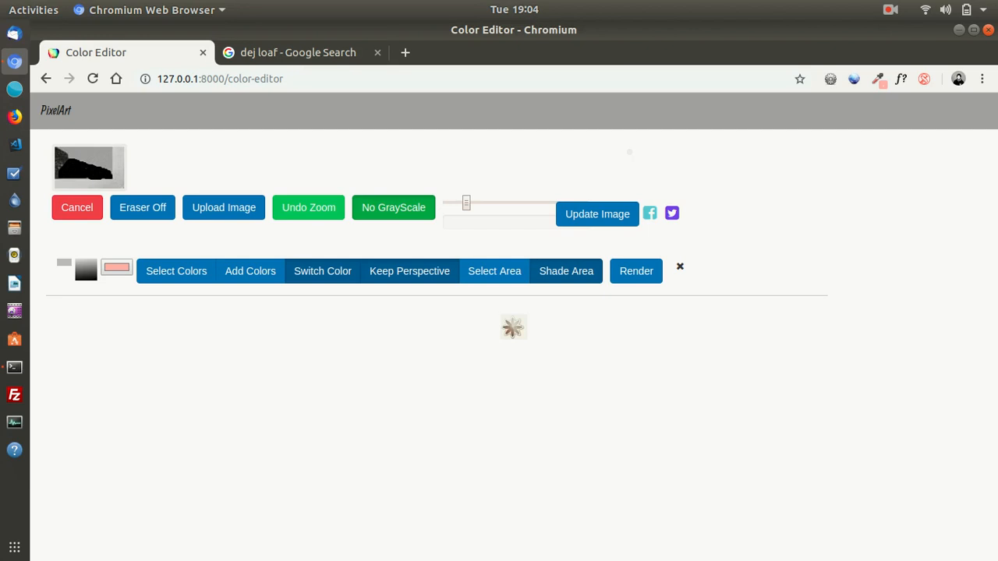
click(143, 207)
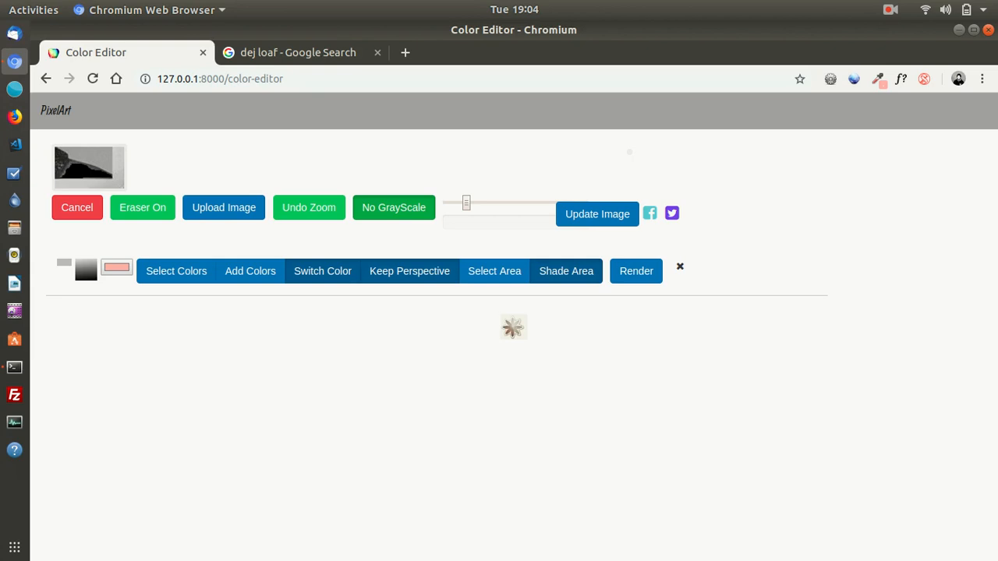
click(142, 207)
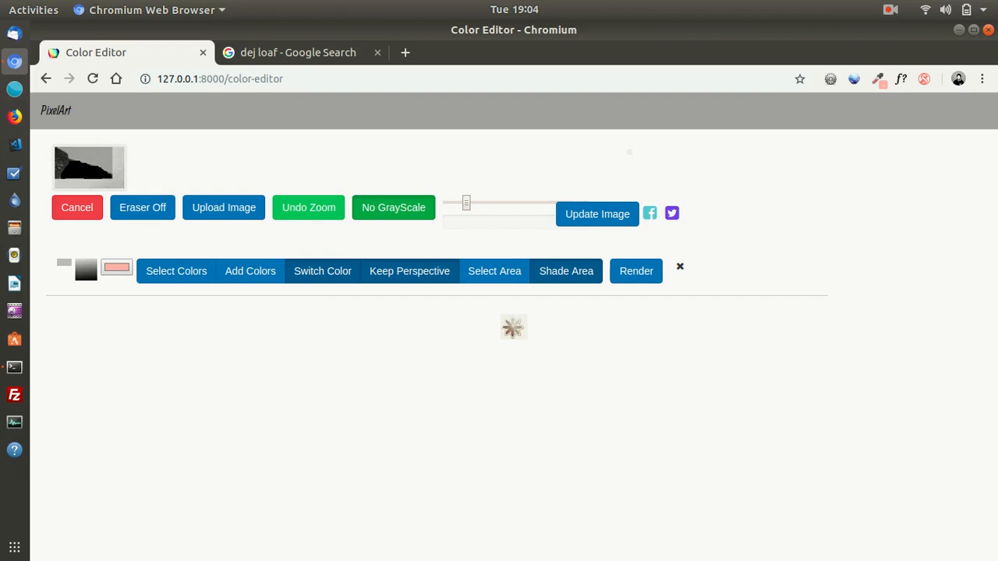
Step: Render the shaded small shoulder in the skin tone and update the image with it
click(566, 271)
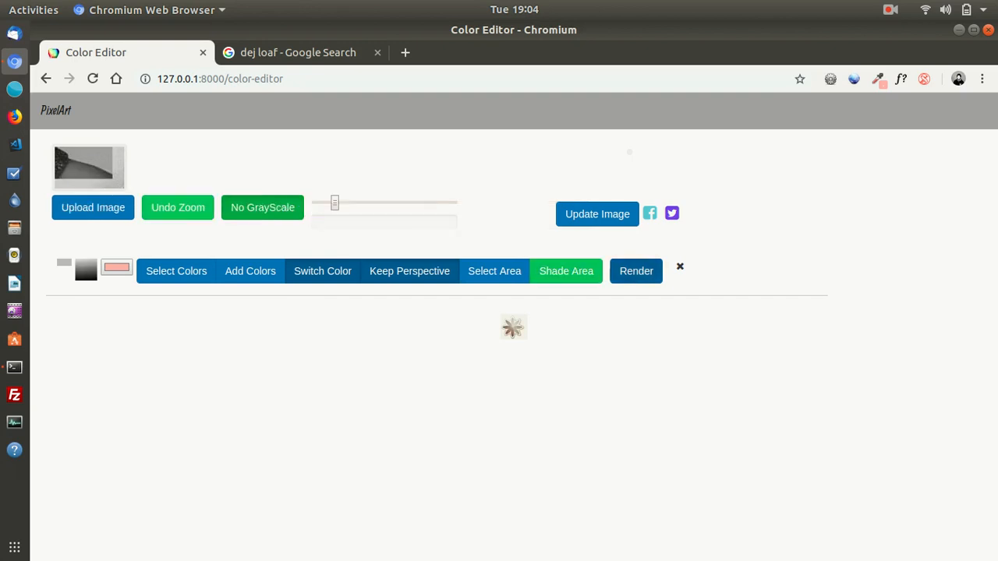
click(636, 271)
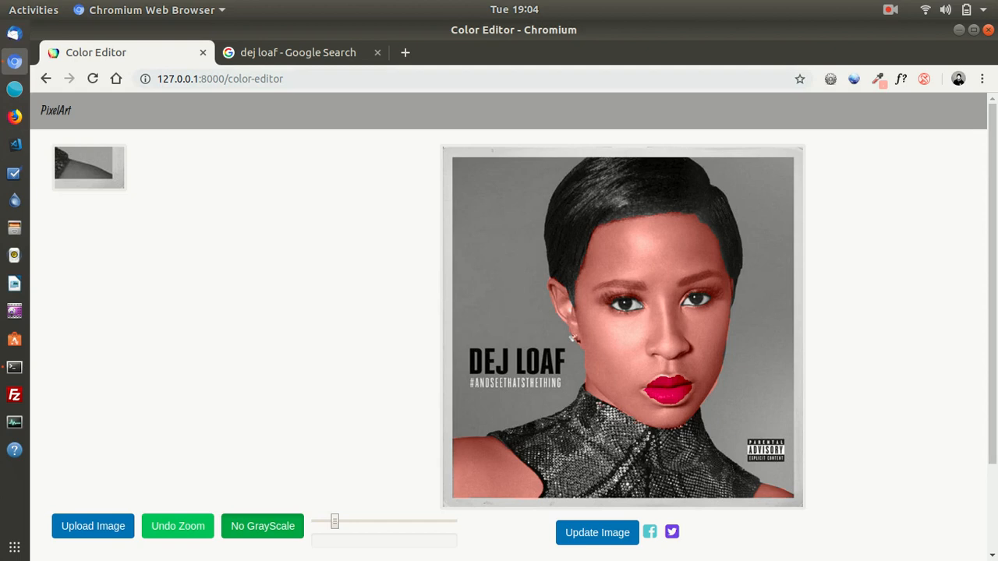
click(597, 533)
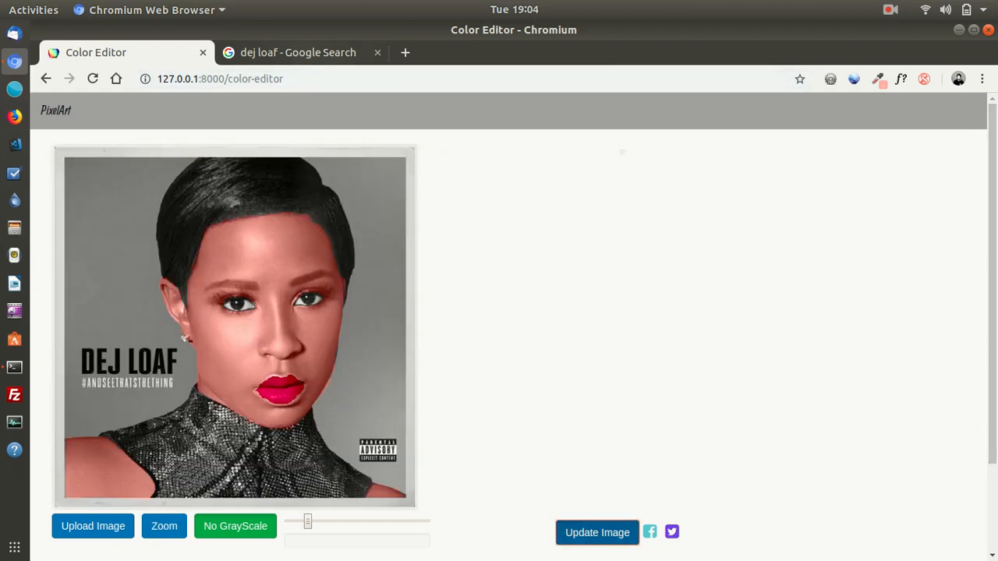
Step: Select the existing query in the Google image search and return to the color editor
click(307, 53)
scroll(335, 351, up, 5)
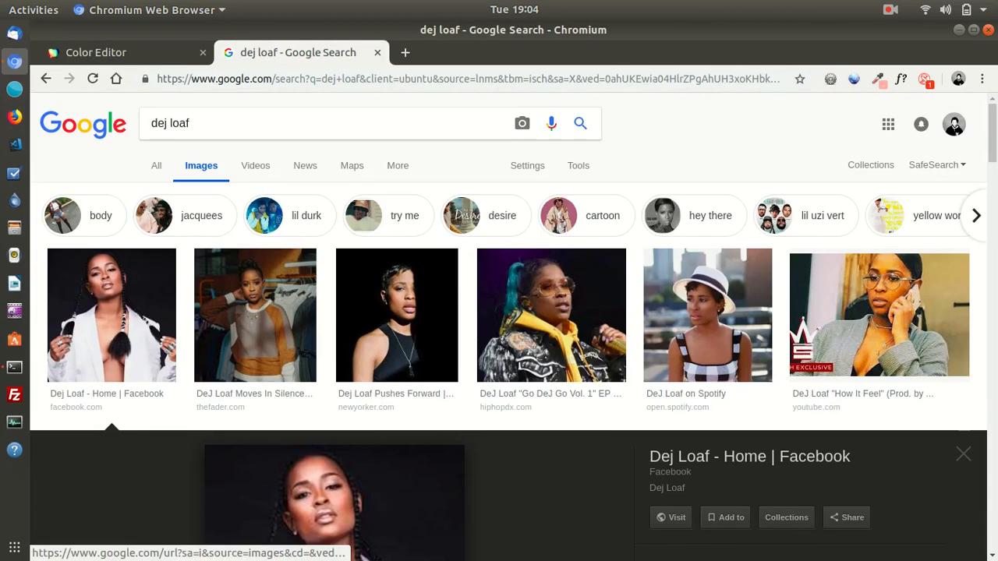
triple_click(171, 123)
click(160, 53)
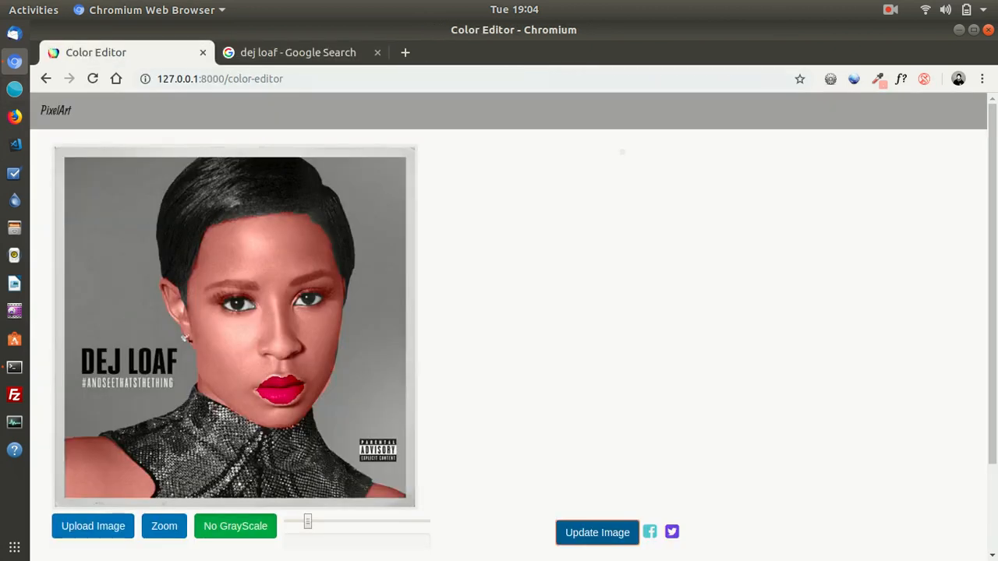
Step: Add the garment's colors to the new color set by brushing over its sequins with a larger brush
scroll(508, 327, down, 3)
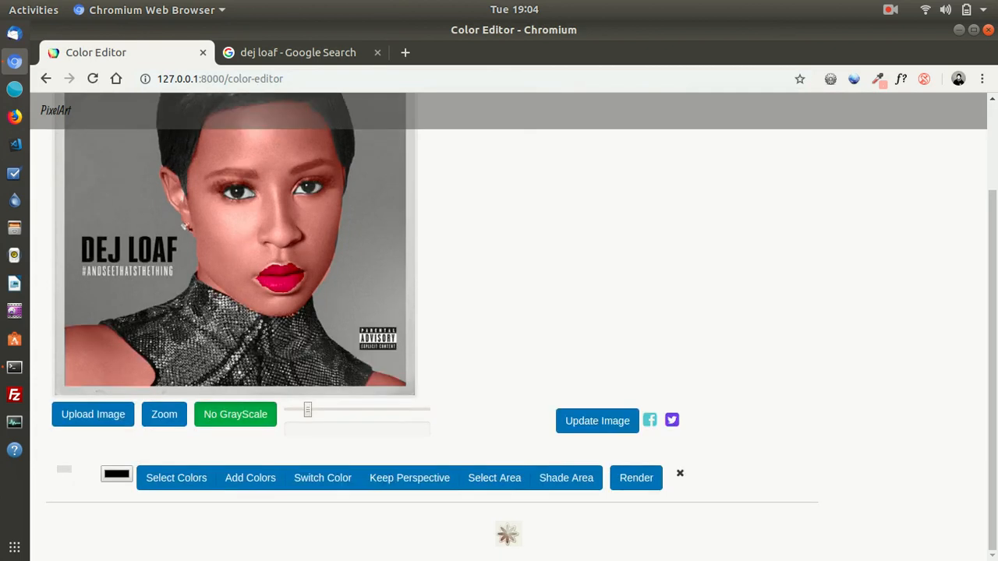
click(251, 478)
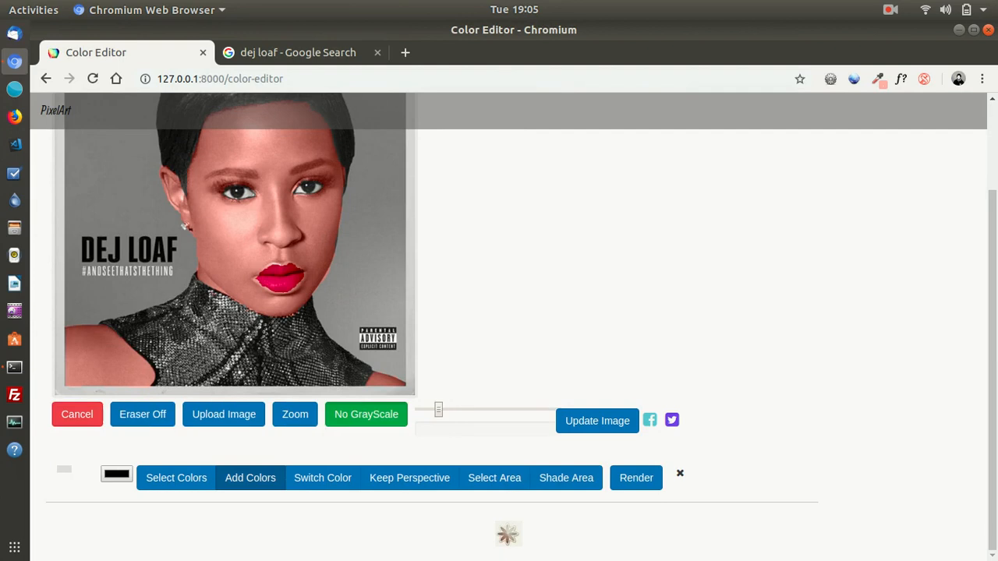
drag(438, 410, 458, 409)
mouse_move(225, 311)
mouse_down()
mouse_move(215, 330)
mouse_move(227, 310)
mouse_move(239, 332)
mouse_move(218, 346)
mouse_move(214, 332)
mouse_move(214, 343)
mouse_up()
click(251, 478)
click(415, 492)
click(355, 493)
click(636, 477)
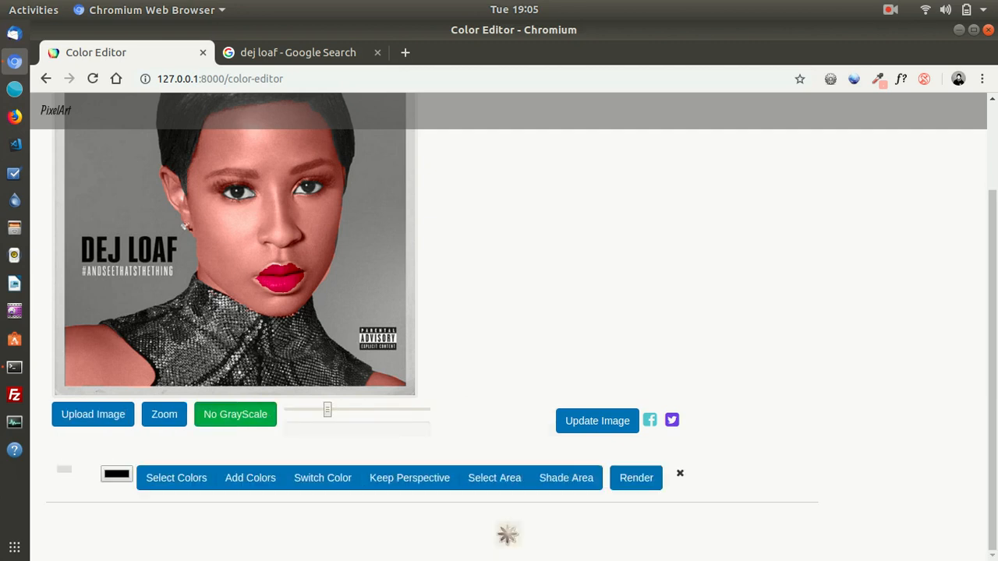
Step: Search Google Images for "glitter dress gold" and open the gold bell sleeve dress result
click(290, 52)
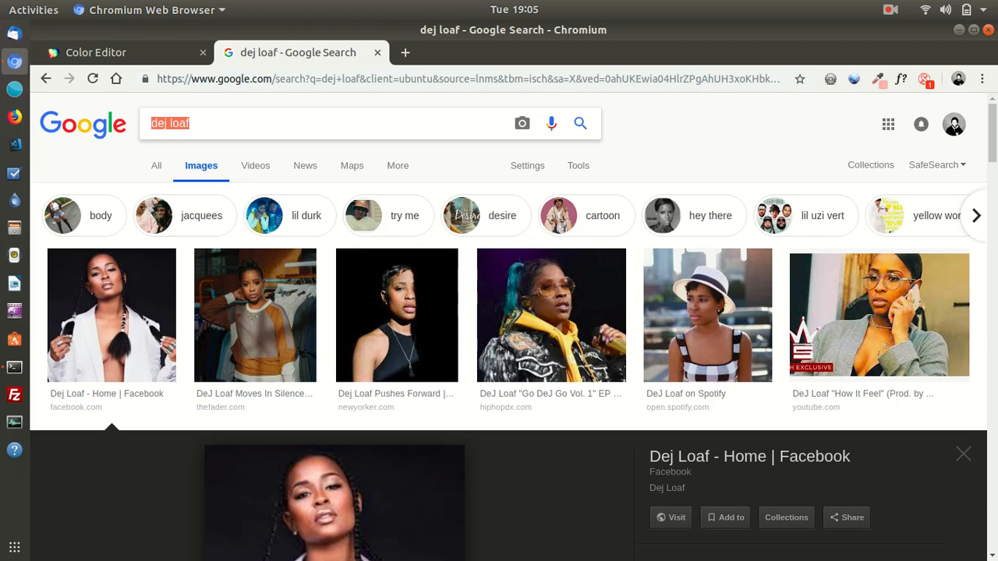
text(glitter dress)
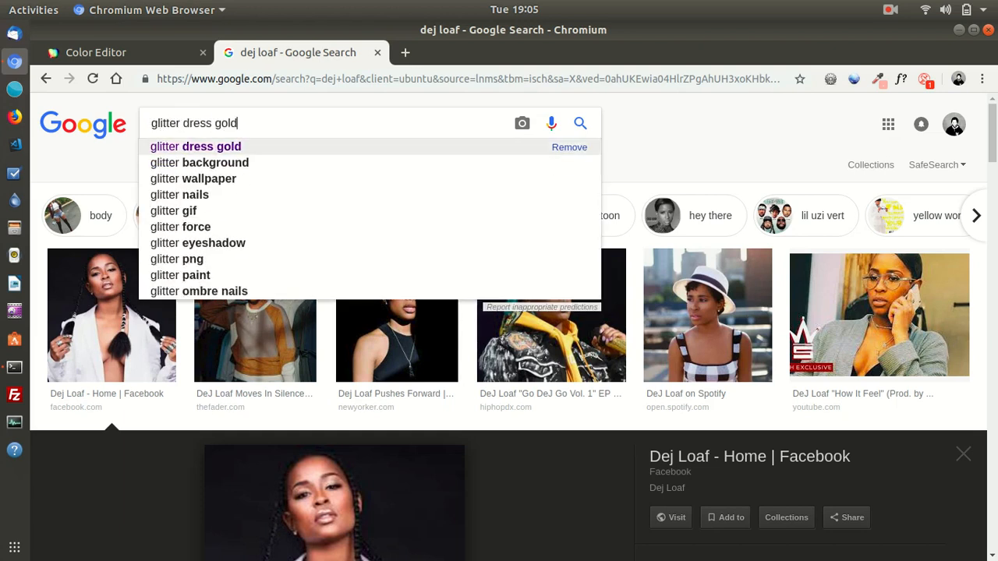
key(Down)
key(Return)
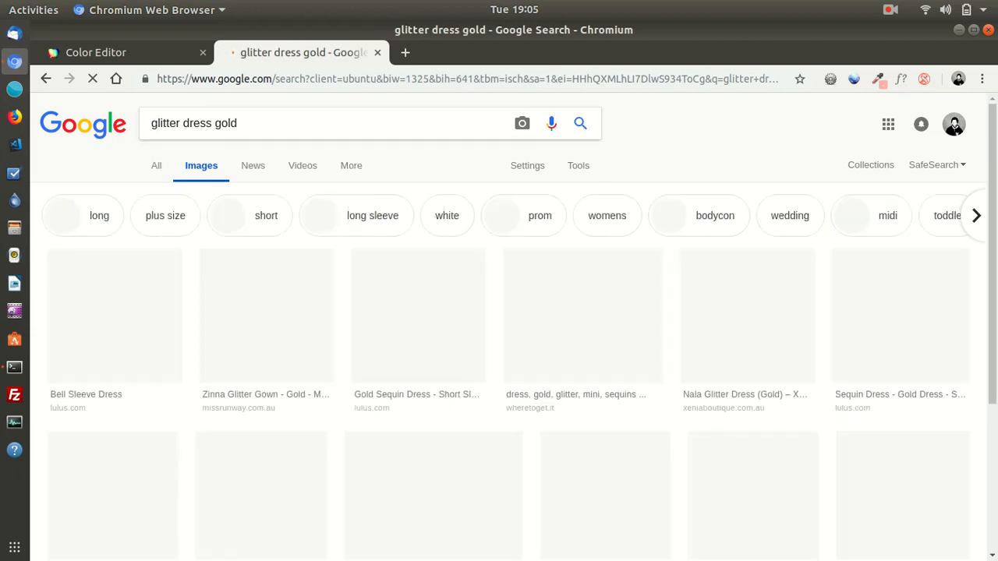
click(119, 52)
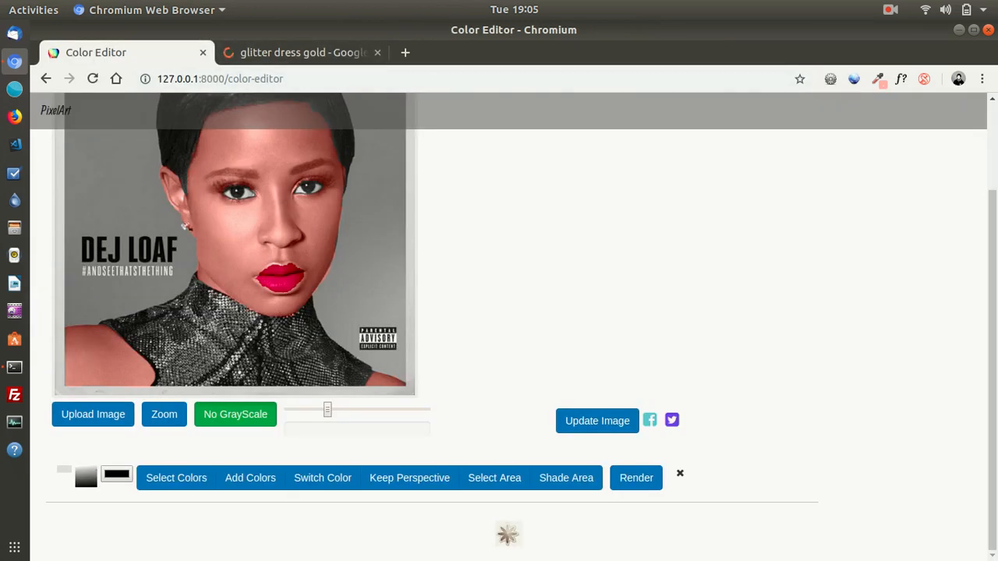
click(304, 52)
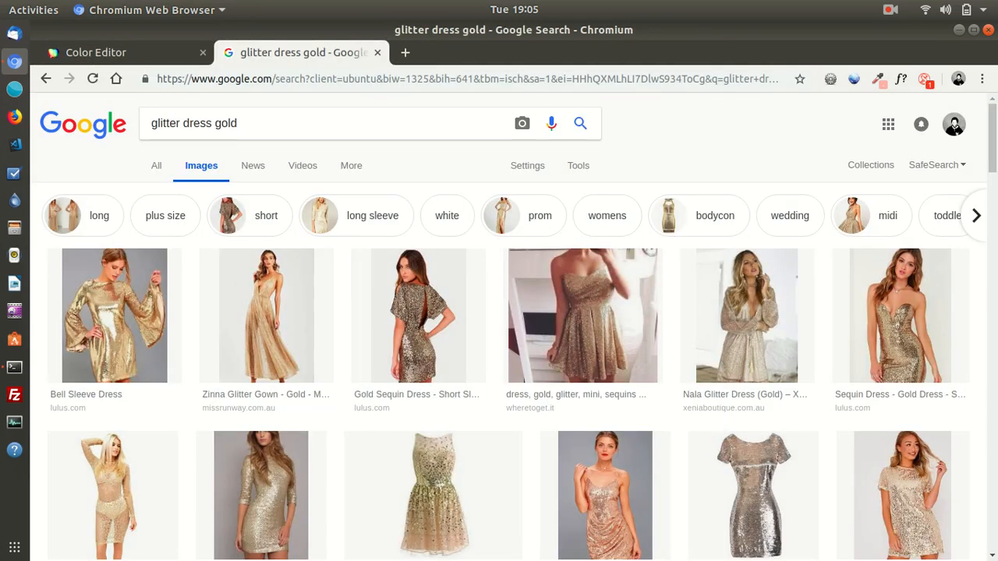
click(114, 316)
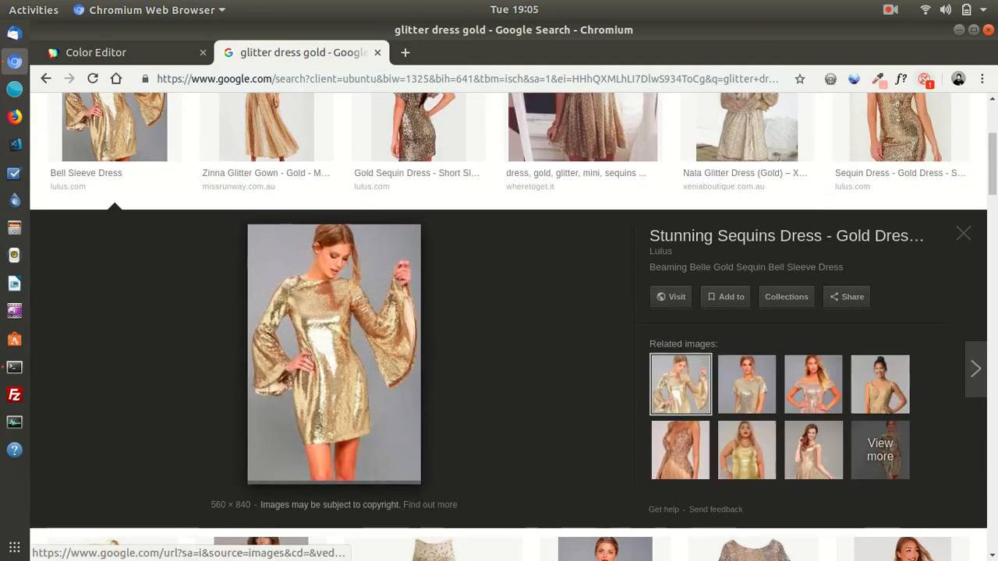
Step: Sample a light gold tone from the enlarged dress photo with the color picker extension
click(878, 78)
click(815, 100)
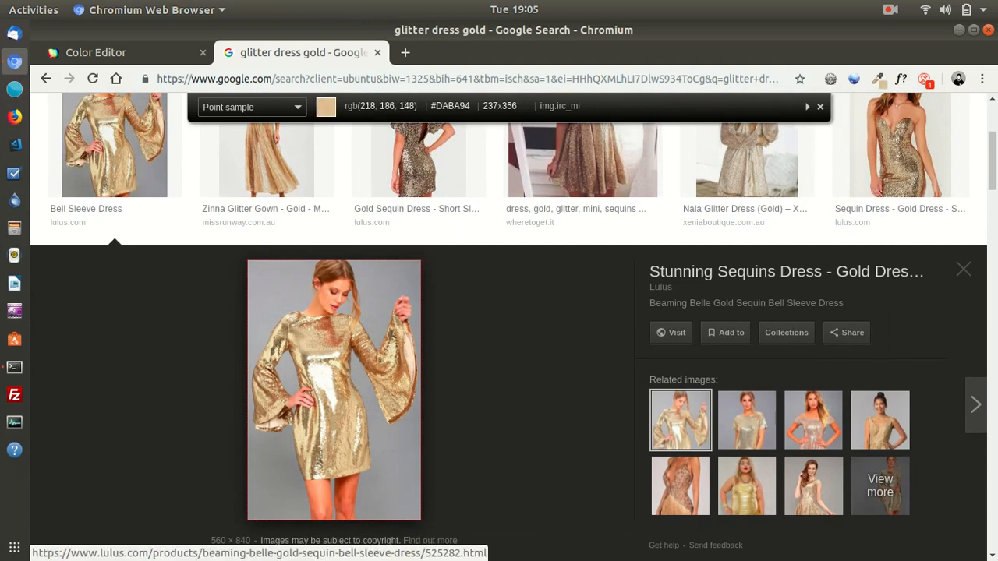
click(332, 363)
Step: Set the replacement color in the color editor to #E8CBA0 and enable Switch Color and Keep Perspective
click(148, 53)
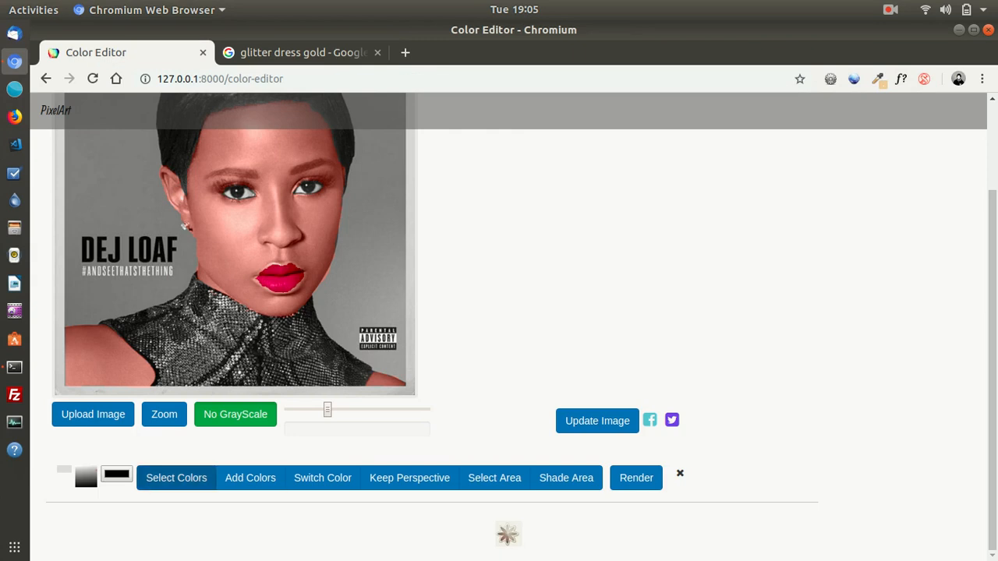
click(116, 474)
key(ctrl+a)
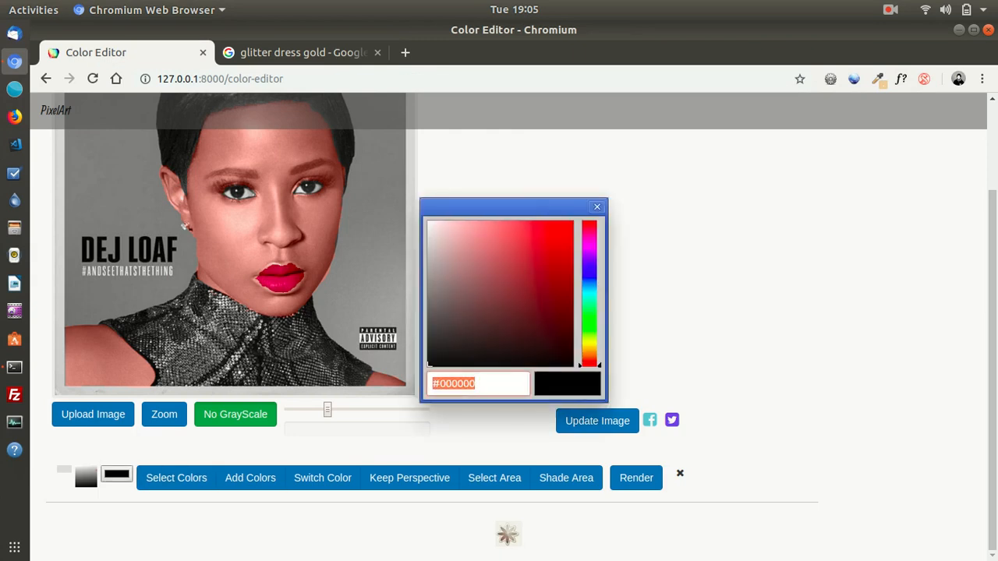
key(ctrl+v)
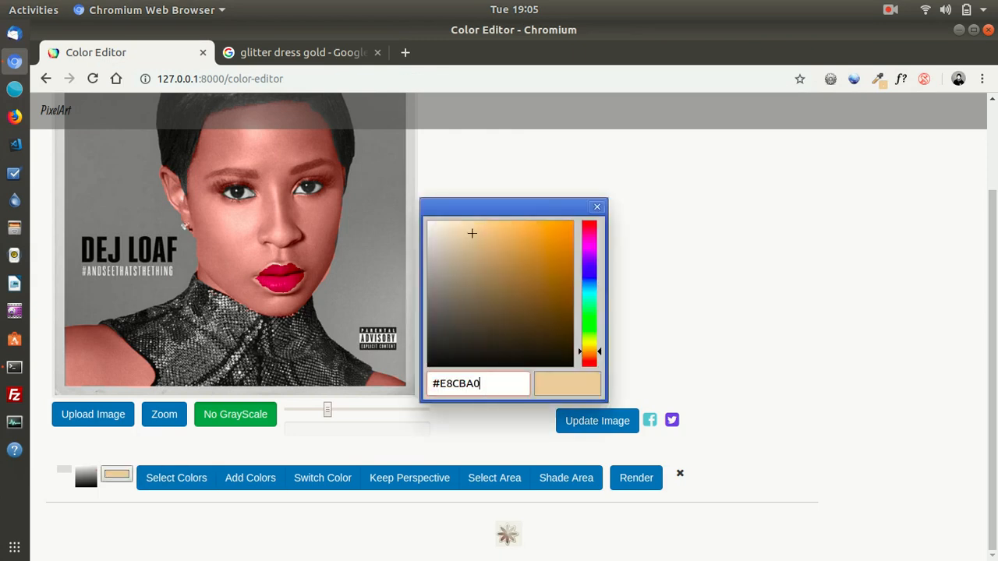
click(597, 206)
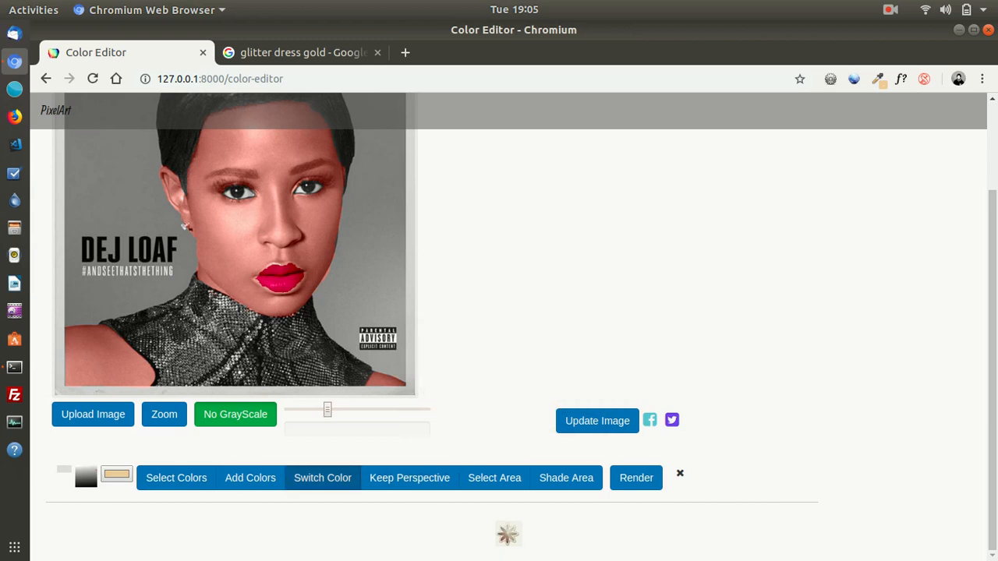
click(409, 478)
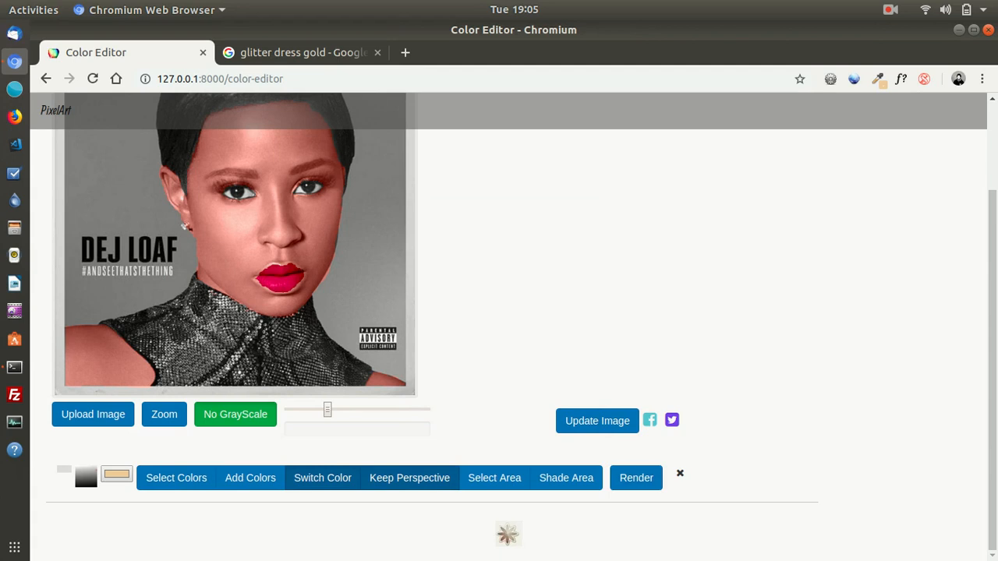
Step: Zoom the image in on a rectangle enclosing the whole garment, from just above the collar to the lower picture border
click(165, 415)
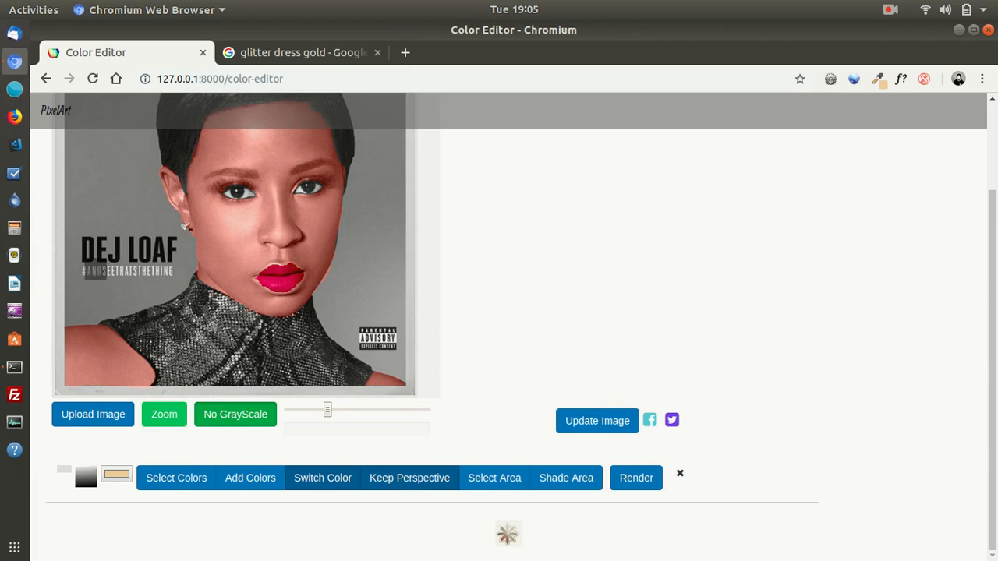
drag(106, 279, 384, 388)
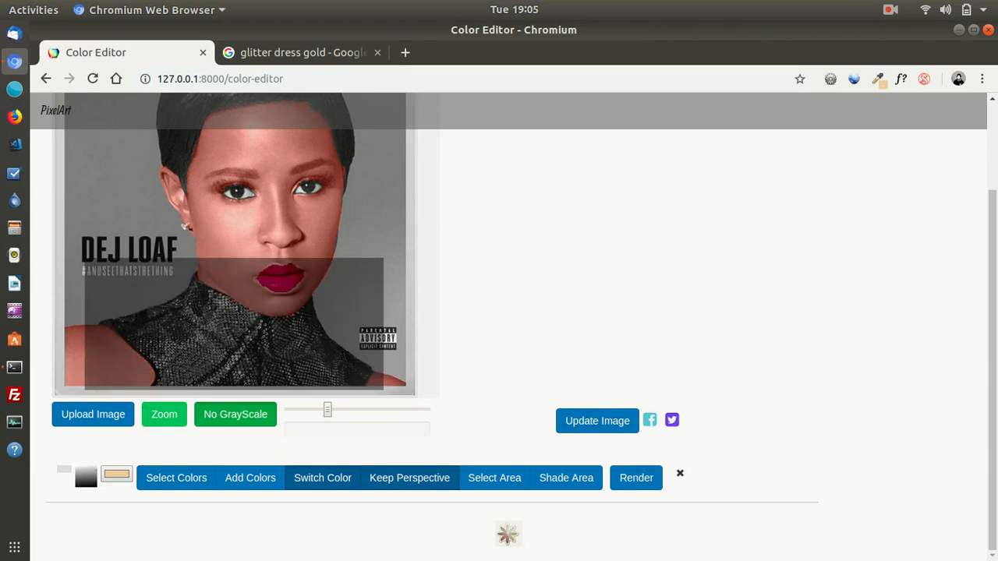
drag(384, 388, 362, 374)
mouse_move(224, 316)
mouse_down()
mouse_move(246, 328)
mouse_move(234, 328)
mouse_up()
drag(374, 386, 376, 390)
drag(235, 330, 236, 326)
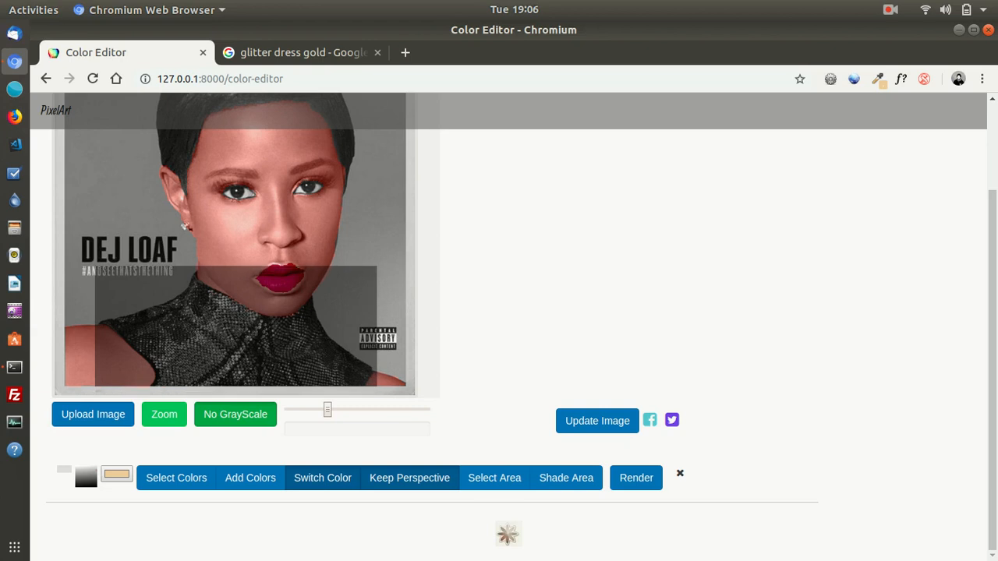
drag(377, 386, 377, 391)
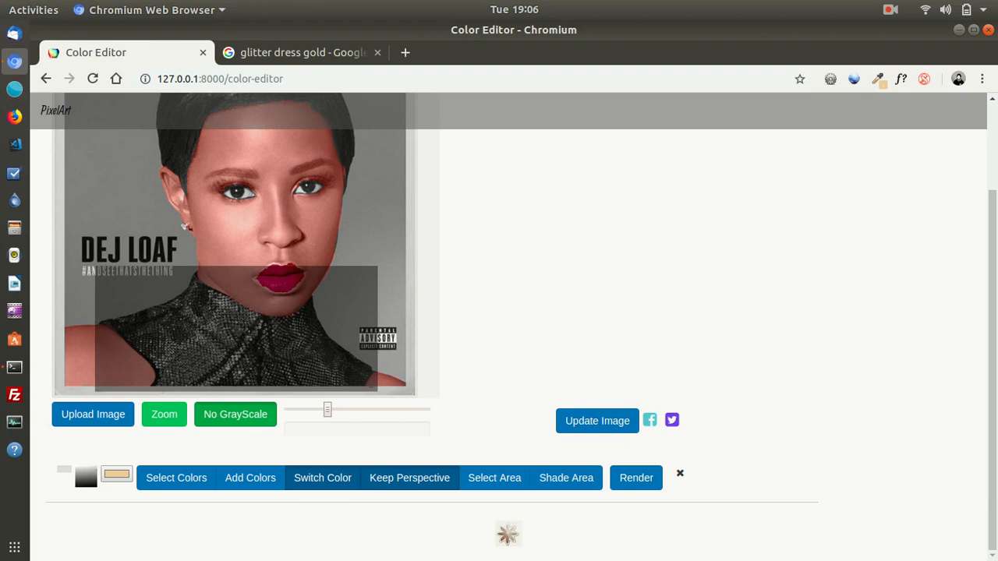
click(165, 414)
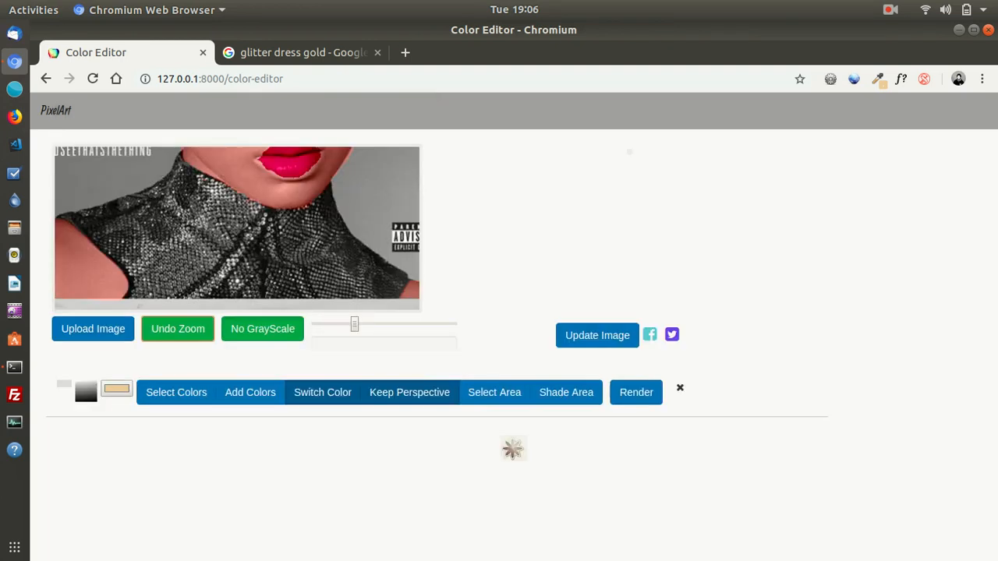
Step: Use Shade Area to outline the garment, then shade its whole interior with a larger brush
click(565, 393)
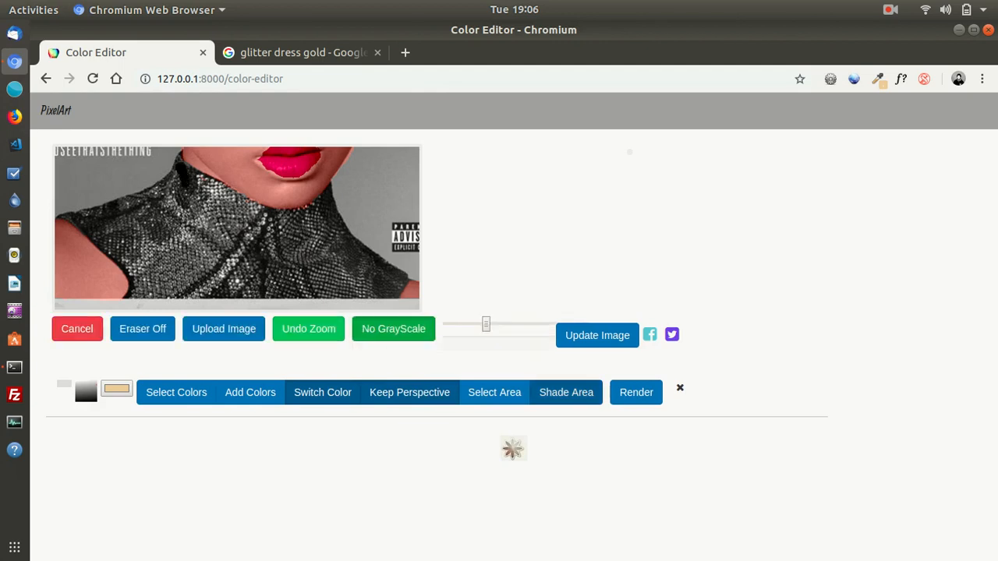
mouse_move(177, 170)
mouse_down()
mouse_move(141, 210)
mouse_move(164, 178)
mouse_move(101, 213)
mouse_move(84, 213)
mouse_move(97, 205)
mouse_move(63, 218)
mouse_move(117, 265)
mouse_move(109, 238)
mouse_move(106, 255)
mouse_move(132, 302)
mouse_move(131, 269)
mouse_move(162, 296)
mouse_move(362, 304)
mouse_move(329, 299)
mouse_move(383, 299)
mouse_move(402, 289)
mouse_move(410, 271)
mouse_move(382, 262)
mouse_move(327, 199)
mouse_move(358, 249)
mouse_move(337, 201)
mouse_move(288, 208)
mouse_move(189, 171)
mouse_move(277, 206)
mouse_move(320, 199)
mouse_up()
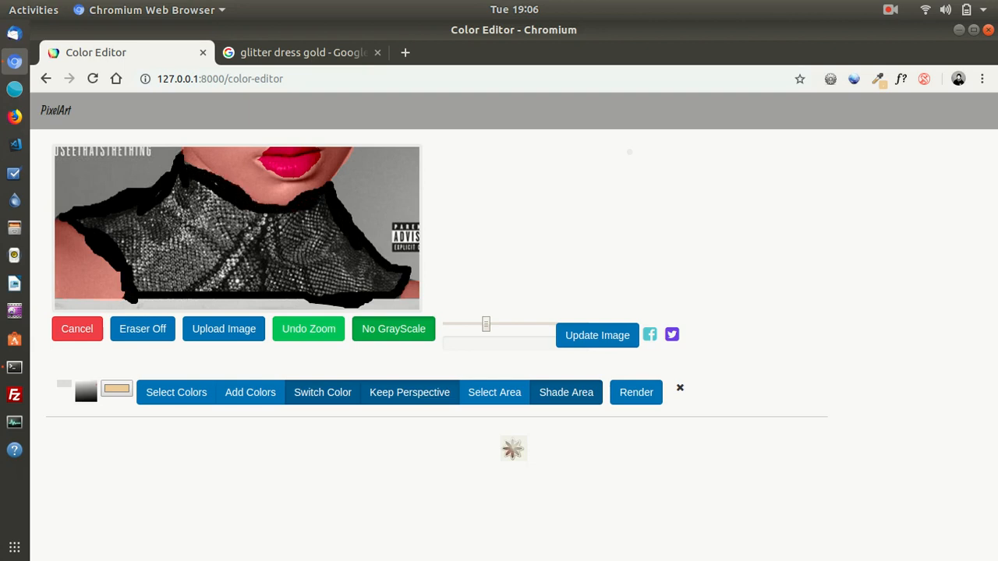
drag(485, 324, 534, 325)
mouse_move(159, 215)
mouse_down()
mouse_move(241, 251)
mouse_move(202, 219)
mouse_move(196, 228)
mouse_move(160, 212)
mouse_move(228, 218)
mouse_move(195, 183)
mouse_up()
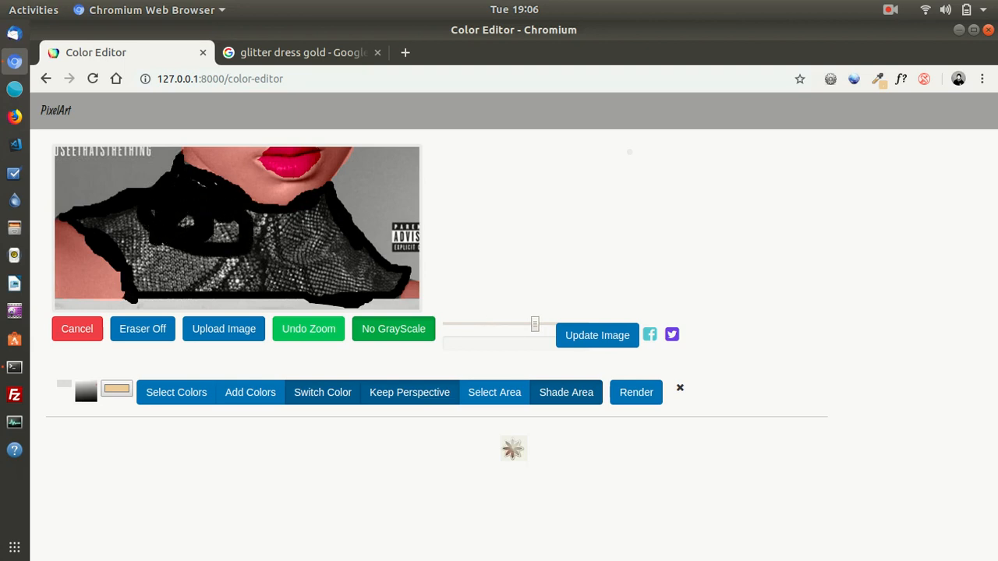
mouse_move(210, 219)
mouse_down()
mouse_move(240, 220)
mouse_move(212, 237)
mouse_move(186, 221)
mouse_move(235, 231)
mouse_move(134, 210)
mouse_move(78, 221)
mouse_move(190, 262)
mouse_move(130, 251)
mouse_move(141, 281)
mouse_move(156, 282)
mouse_move(139, 287)
mouse_move(351, 284)
mouse_move(160, 277)
mouse_move(302, 271)
mouse_move(195, 260)
mouse_move(297, 245)
mouse_move(265, 234)
mouse_move(308, 249)
mouse_move(265, 236)
mouse_move(300, 261)
mouse_move(321, 222)
mouse_move(292, 212)
mouse_move(322, 202)
mouse_up()
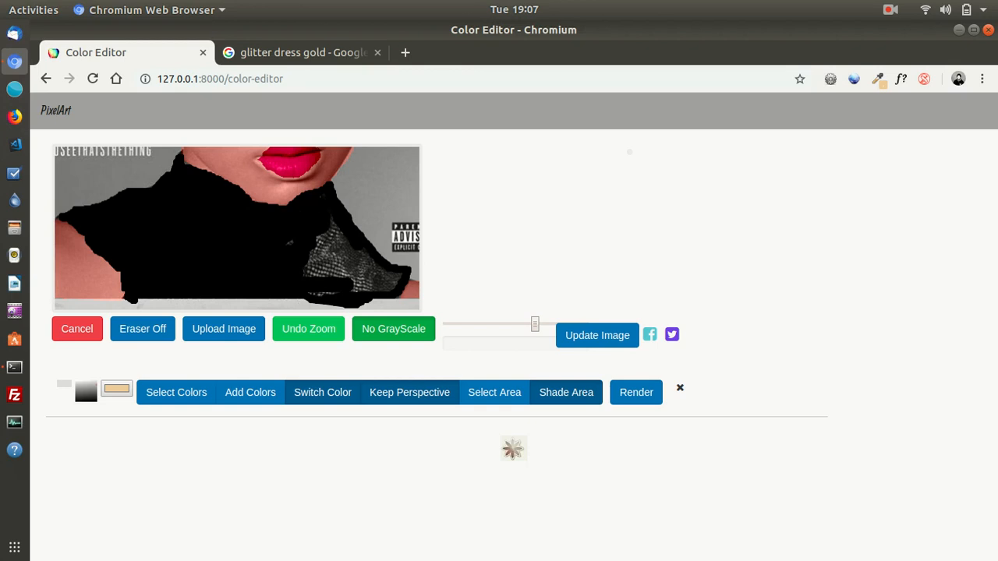
drag(314, 237, 315, 265)
mouse_move(332, 215)
mouse_down()
mouse_move(335, 241)
mouse_move(308, 273)
mouse_up()
mouse_move(343, 286)
mouse_down()
mouse_move(393, 279)
mouse_move(345, 243)
mouse_move(363, 278)
mouse_move(340, 271)
mouse_up()
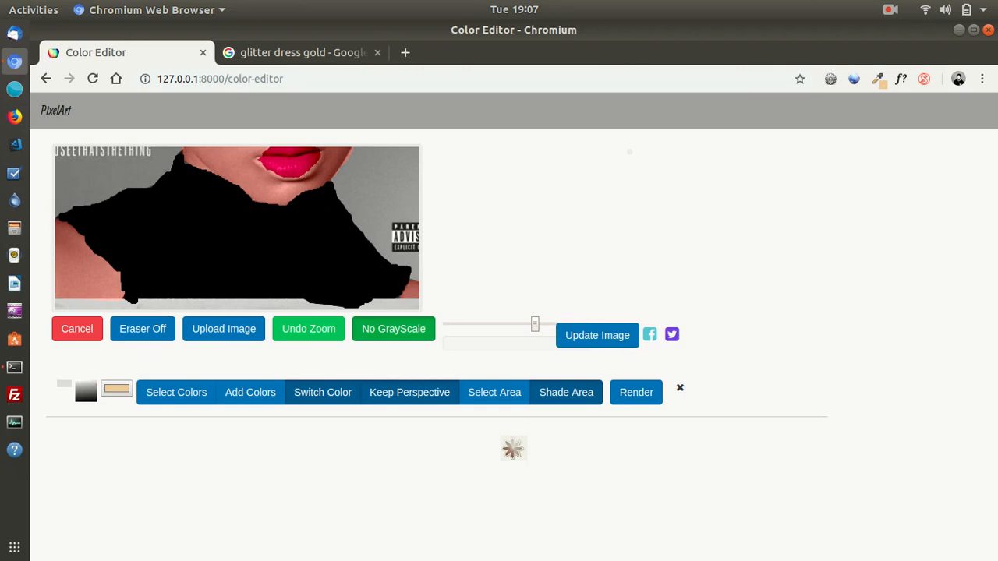
Step: Erase the shading overspill along the garment's hem, armhole, collar and outer shoulder edges
click(142, 329)
drag(398, 296, 267, 297)
mouse_move(133, 300)
mouse_down()
mouse_move(112, 263)
mouse_move(125, 266)
mouse_move(69, 215)
mouse_move(95, 233)
mouse_up()
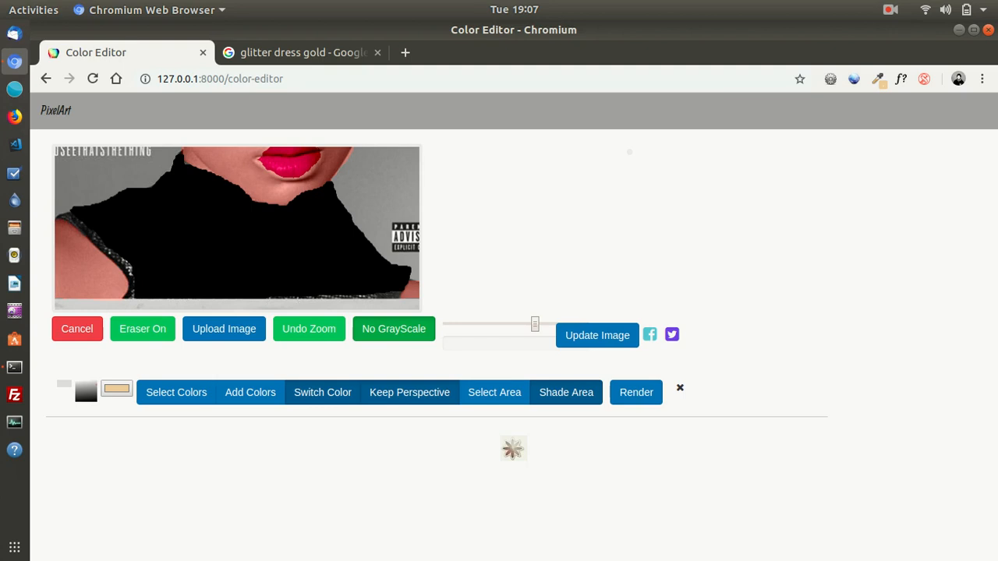
mouse_move(181, 155)
mouse_down()
mouse_move(86, 207)
mouse_move(140, 195)
mouse_move(184, 170)
mouse_move(286, 211)
mouse_move(332, 187)
mouse_move(349, 219)
mouse_up()
mouse_move(408, 269)
mouse_down()
mouse_move(396, 282)
mouse_move(334, 199)
mouse_up()
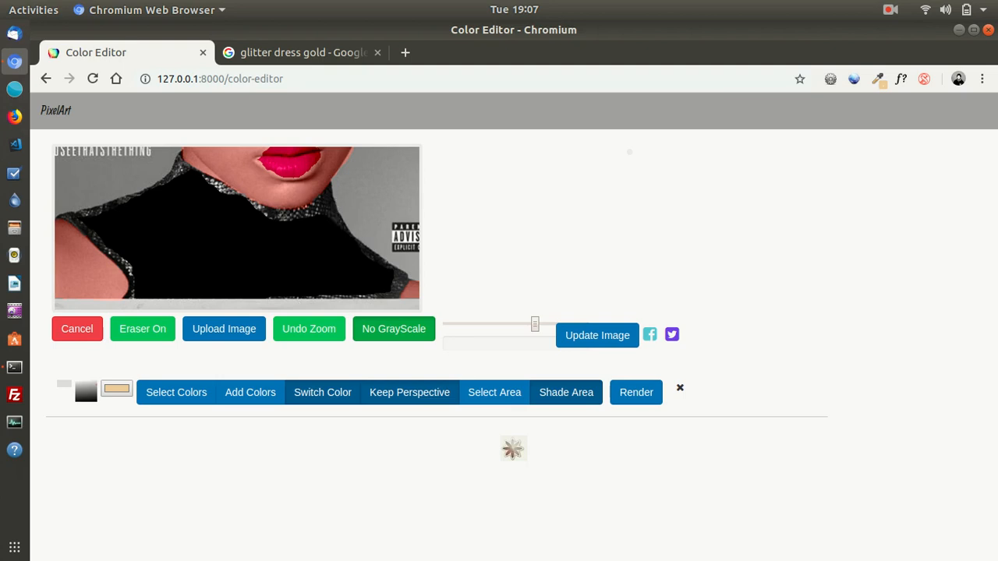
Step: Shade the uncovered strip along the large armhole and erase the overspill on the bare shoulder
click(142, 329)
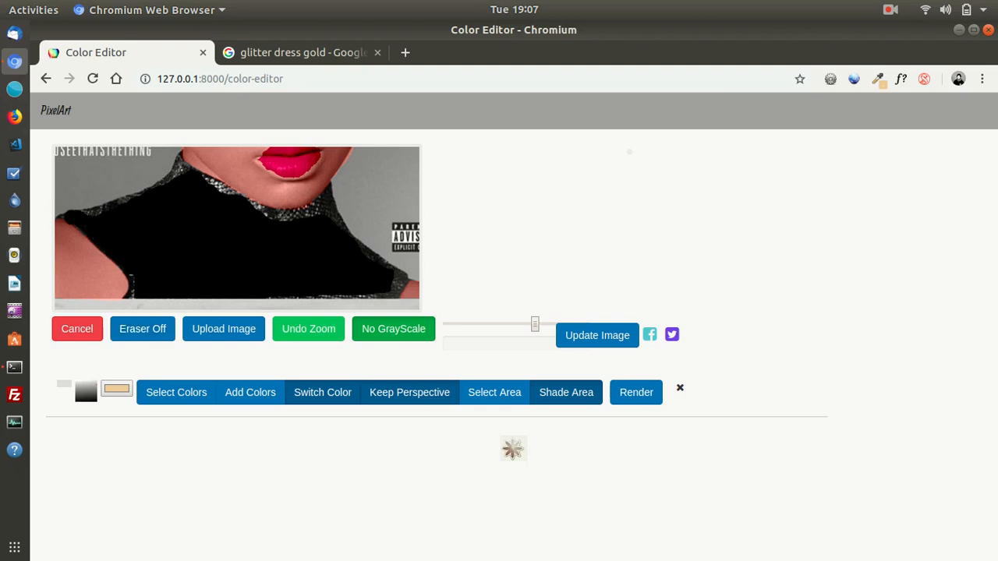
click(143, 329)
drag(69, 215, 114, 256)
drag(131, 289, 129, 269)
click(98, 240)
Step: With a smaller brush, shade the armhole edge and the shoulder line up to the collar tip, erasing overspill between strokes
drag(535, 325, 456, 324)
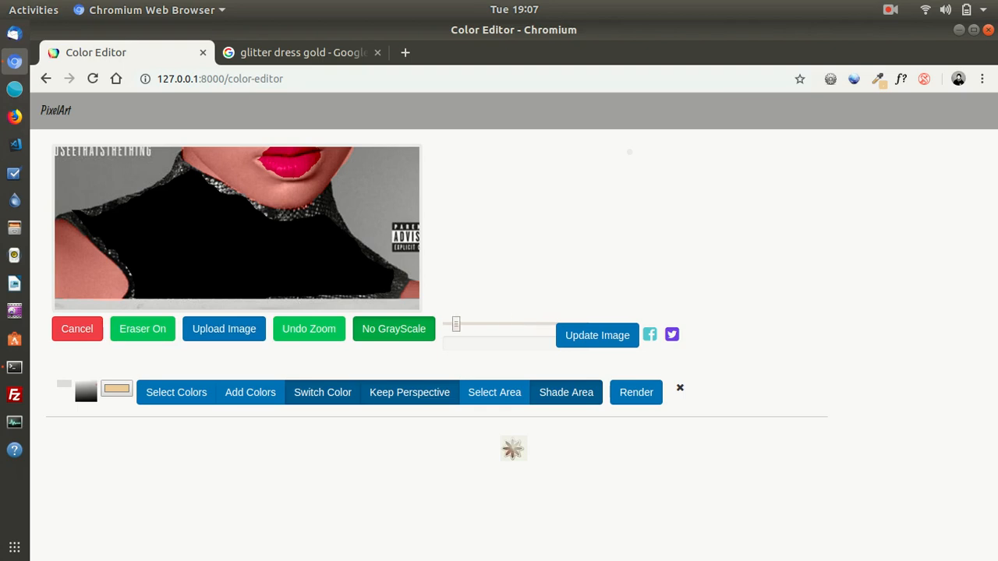
click(143, 328)
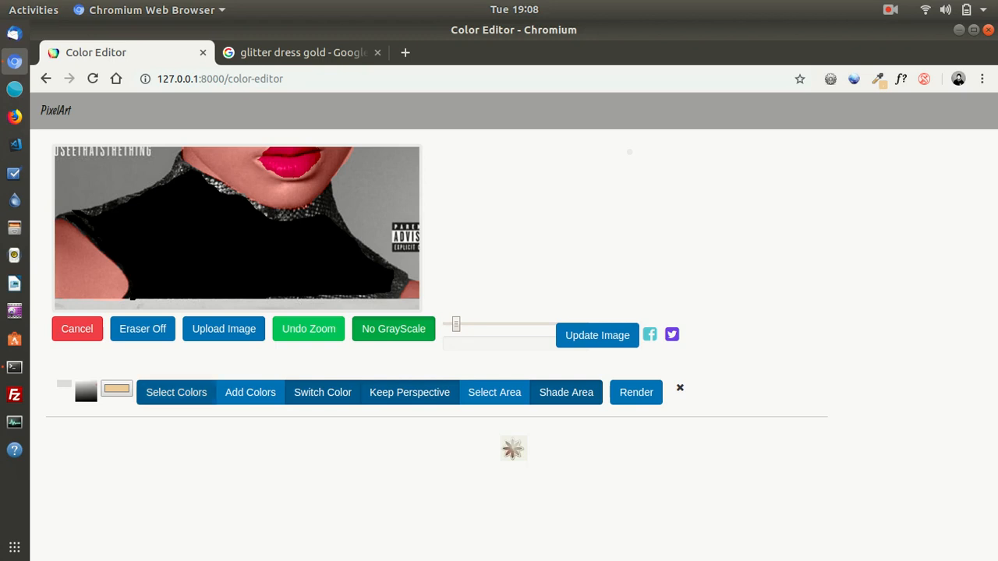
click(143, 329)
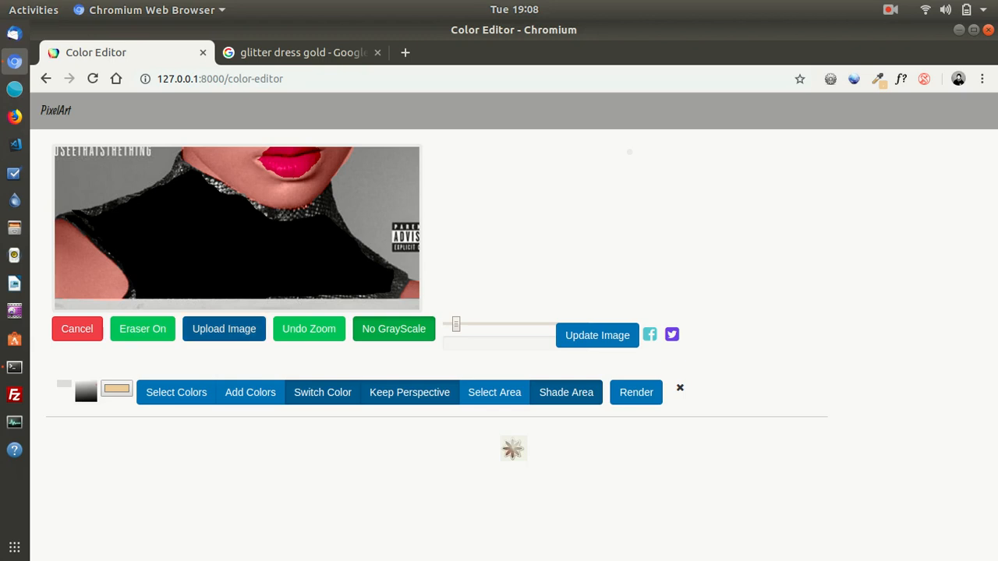
click(142, 329)
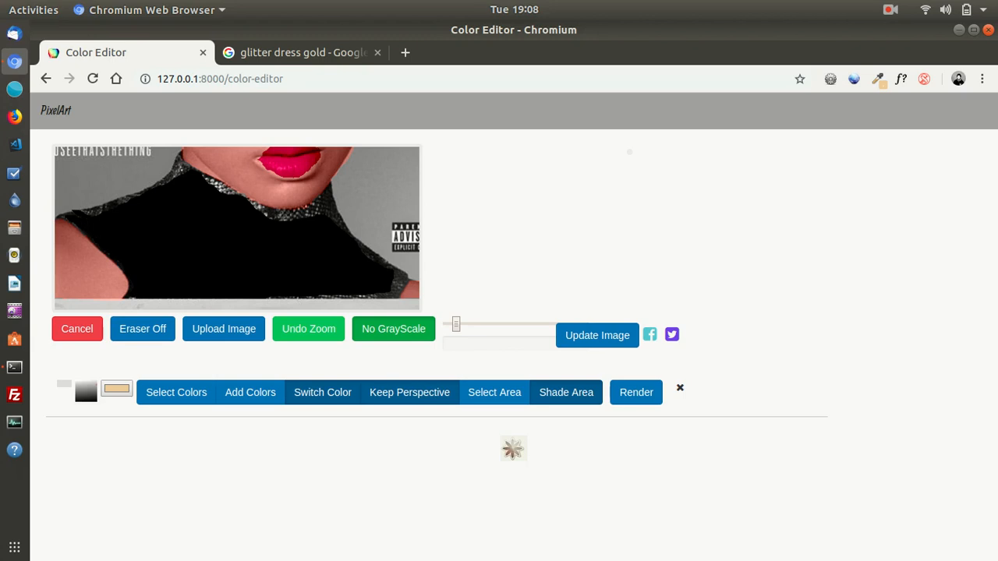
click(142, 329)
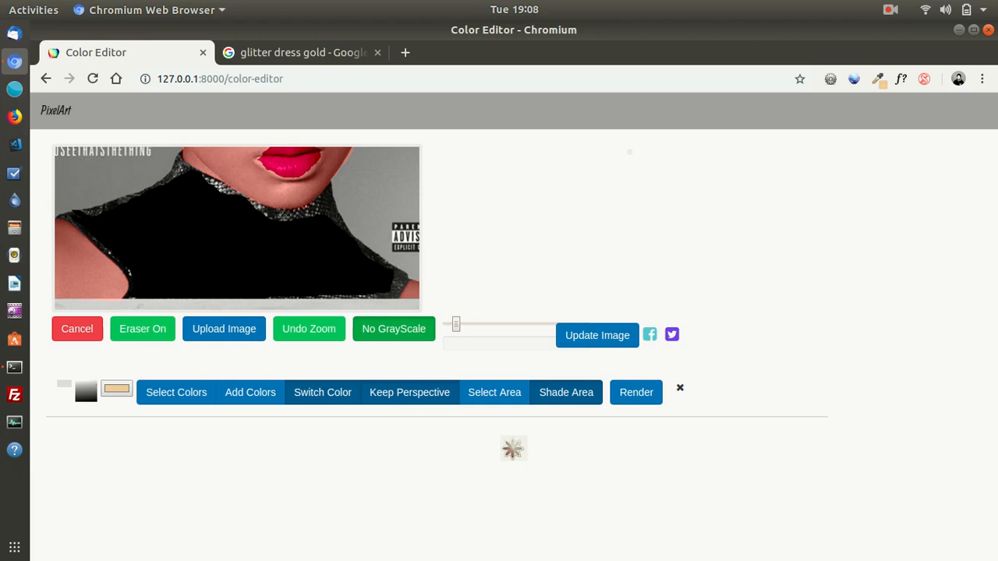
click(143, 329)
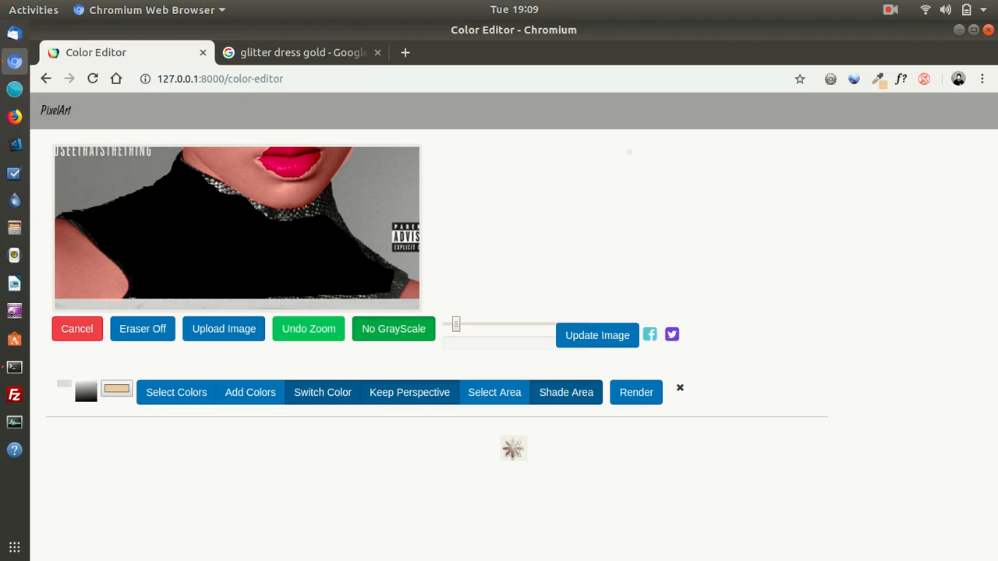
Step: Erase the shading overspill along the shoulder line from the collar tip down to the armhole
click(142, 329)
mouse_move(178, 158)
mouse_down()
mouse_move(153, 186)
mouse_move(125, 197)
mouse_up()
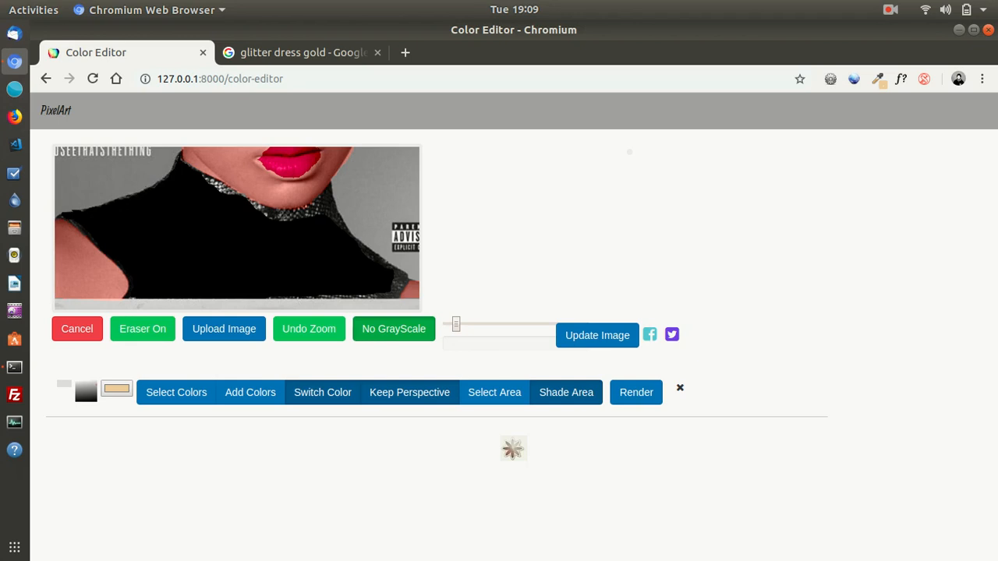
drag(78, 212, 71, 215)
drag(128, 198, 116, 201)
Step: Touch up the shading at the collar tip and along the shoulder line by alternately painting and erasing
click(142, 328)
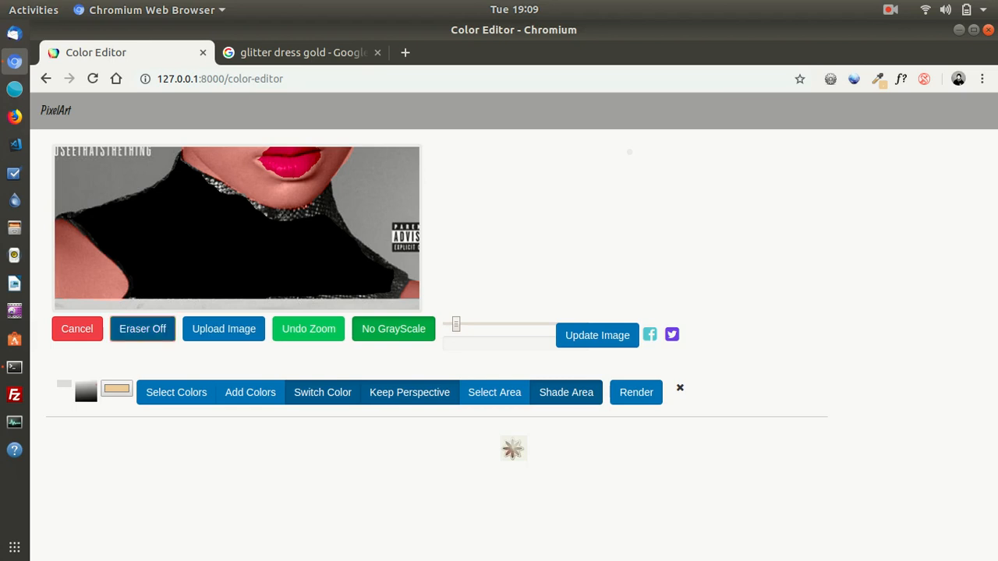
drag(177, 158, 177, 159)
click(142, 329)
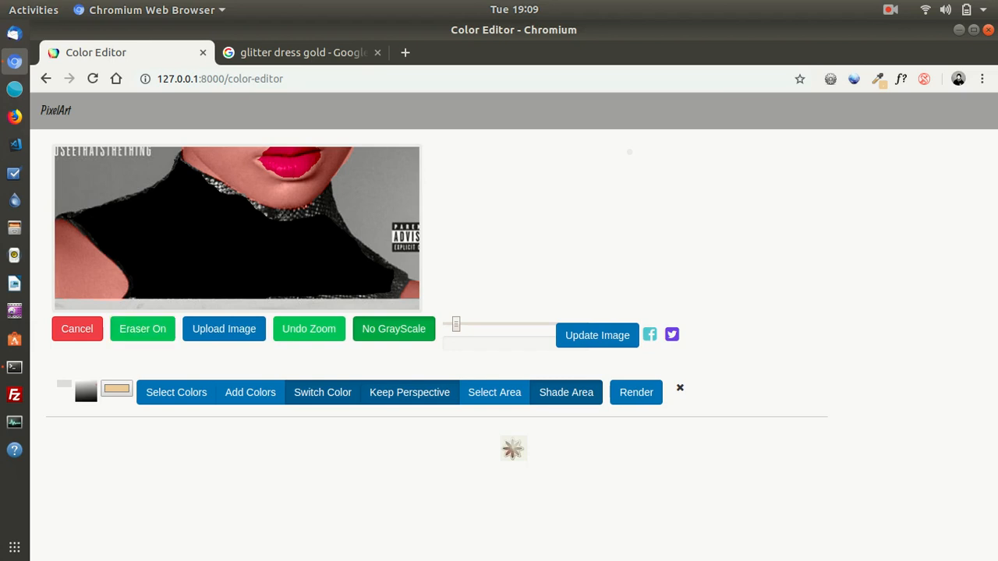
click(143, 329)
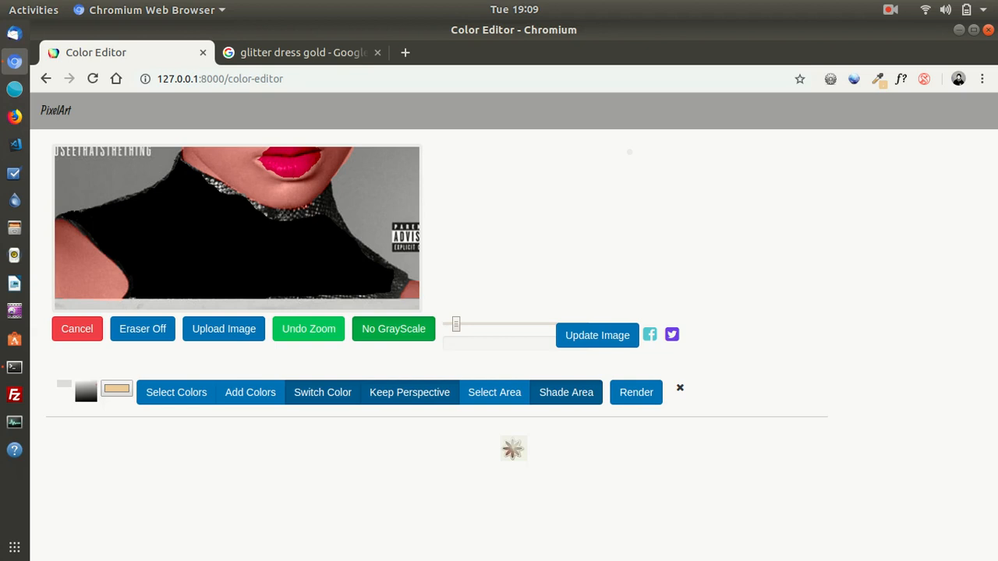
click(142, 329)
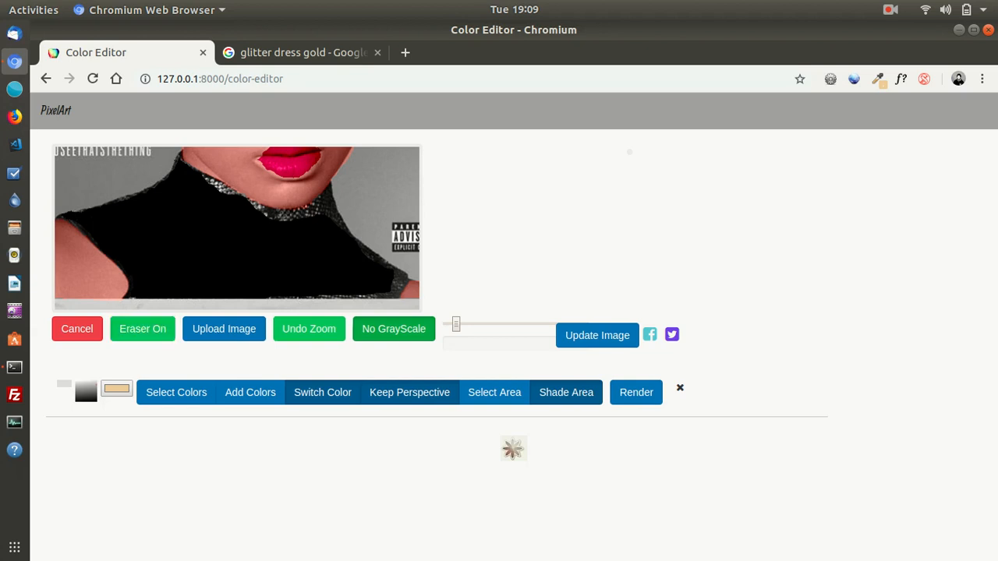
click(143, 329)
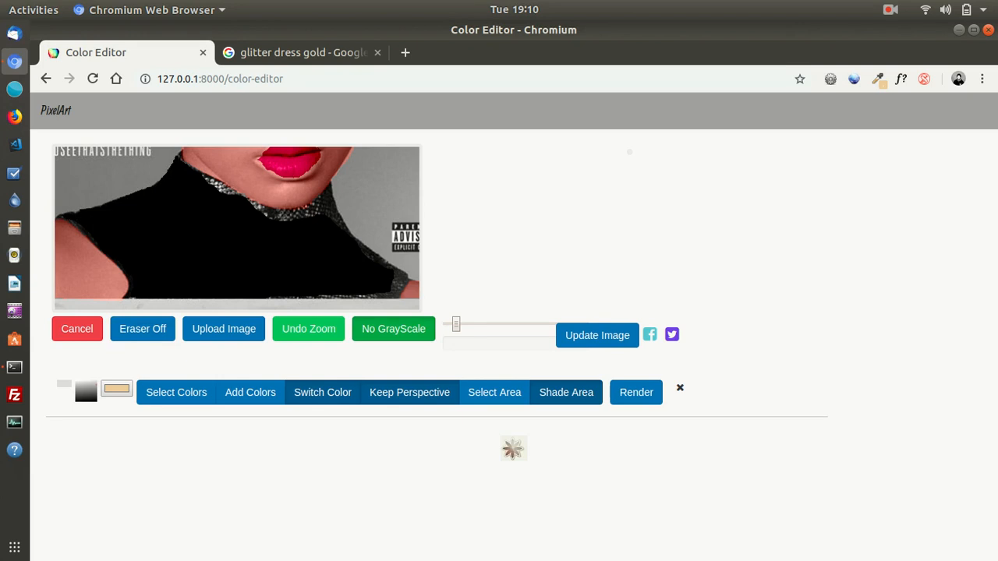
click(143, 329)
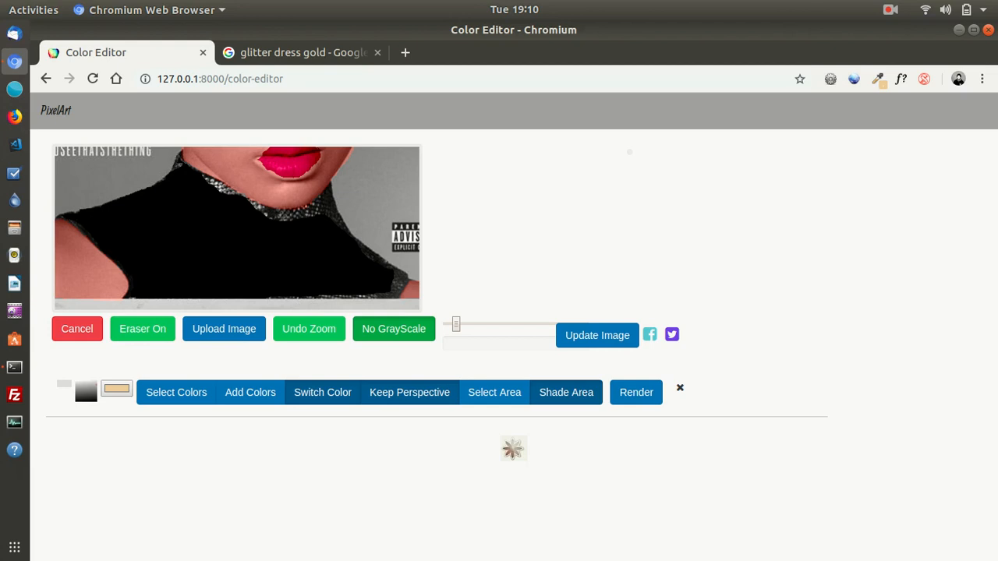
Step: Shade the remaining garment edge beneath the jaw and down the shoulder beside the advisory label to the hem
click(143, 329)
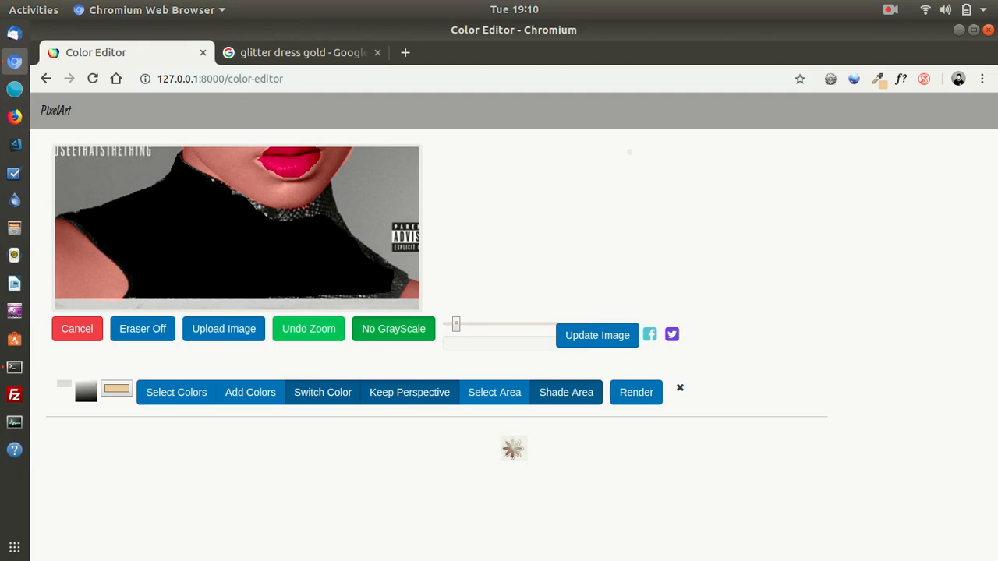
drag(209, 178, 223, 177)
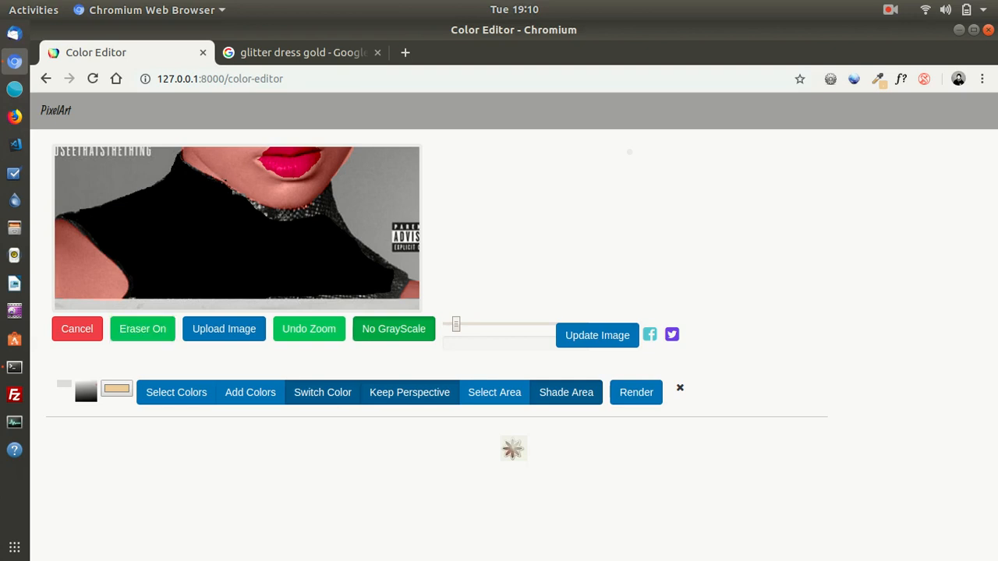
click(142, 329)
drag(261, 215, 240, 195)
click(142, 329)
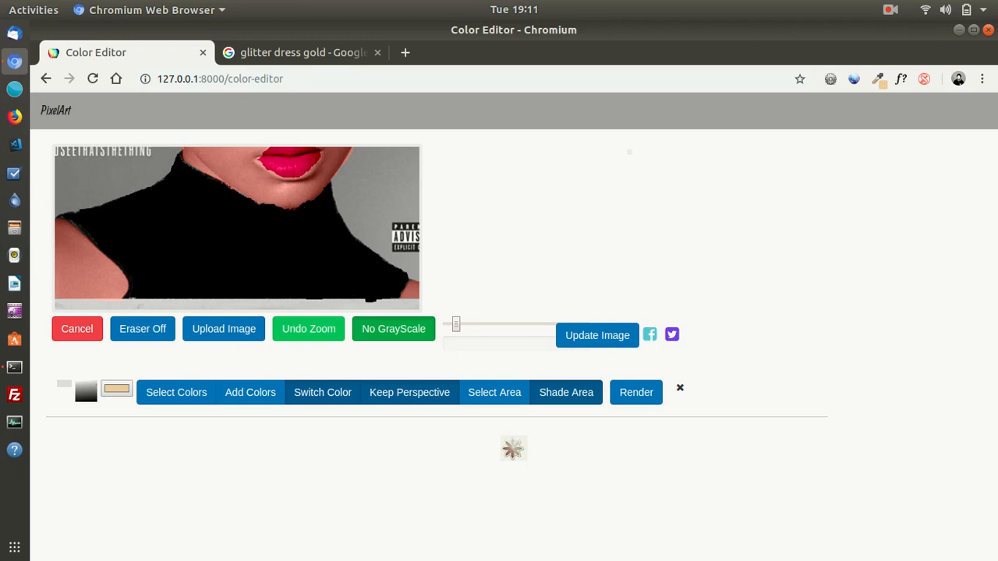
Step: Erase the shading overspill below the garment's hem
click(143, 329)
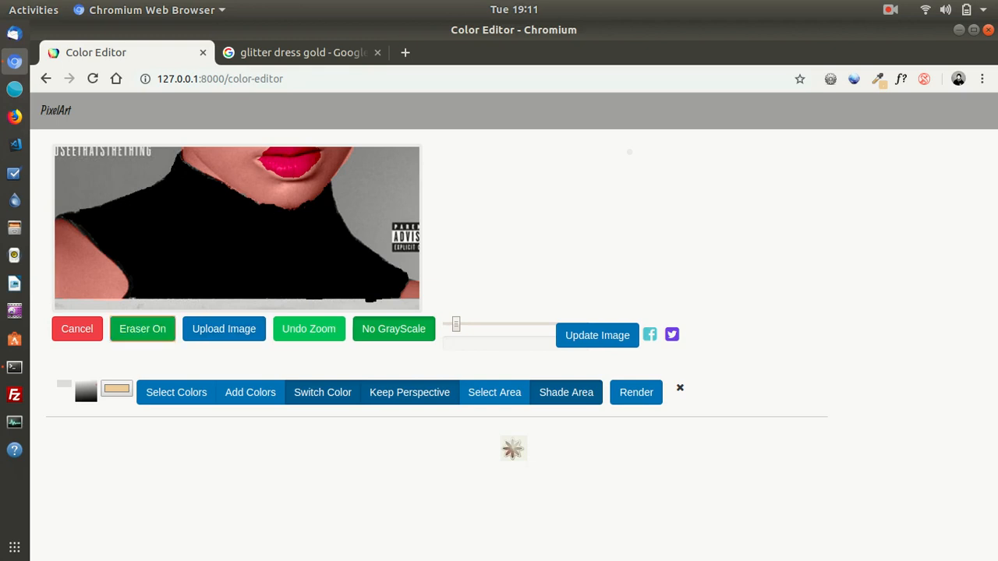
drag(309, 301, 320, 300)
drag(381, 301, 370, 300)
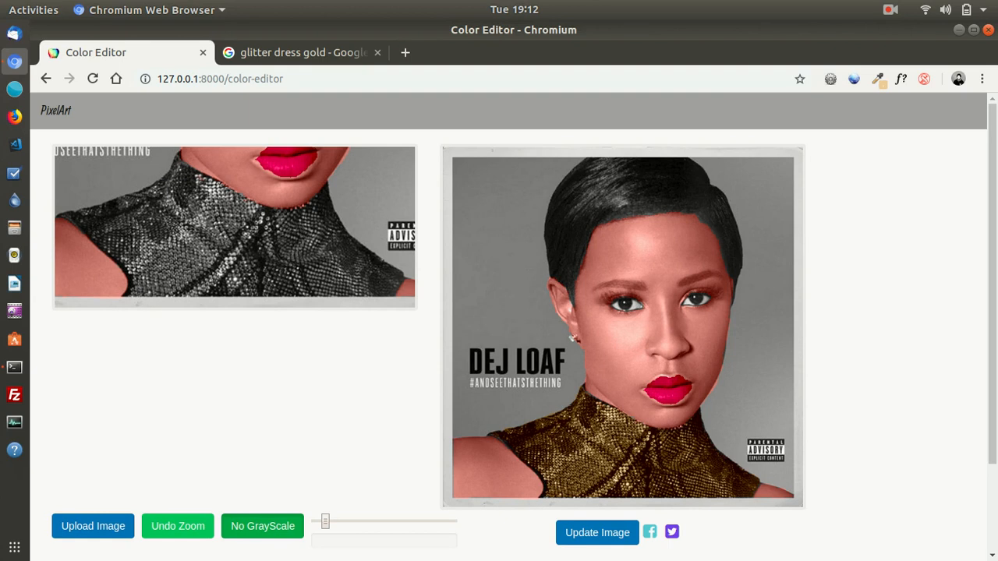
Step: Update the working image with the rendered gold garment and remove the used color row
click(597, 532)
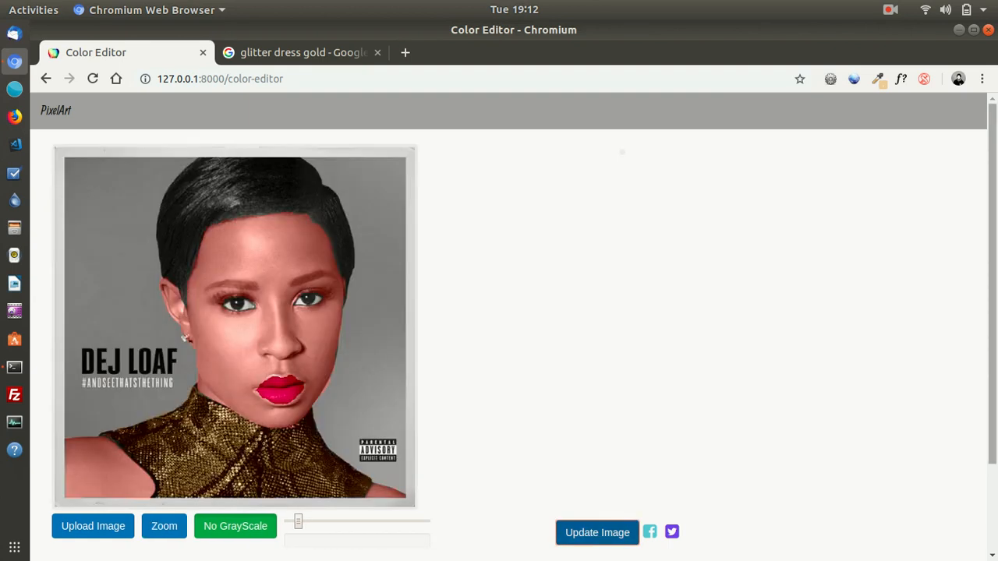
scroll(509, 326, up, 2)
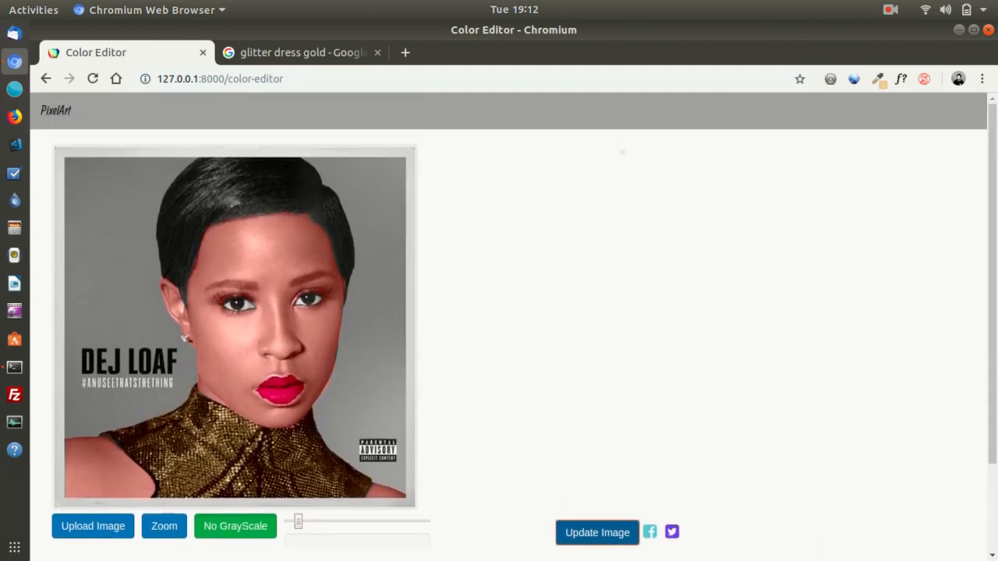
scroll(509, 326, down, 2)
click(679, 473)
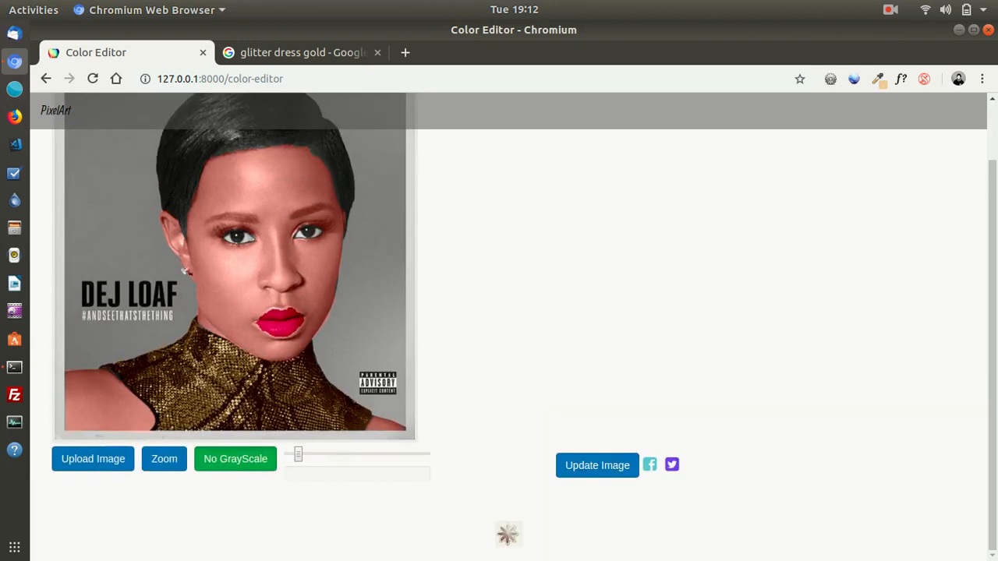
Step: Add a new color row and sample the gray background from a rectangle between the image's upper-left corner and the title text
scroll(508, 327, up, 2)
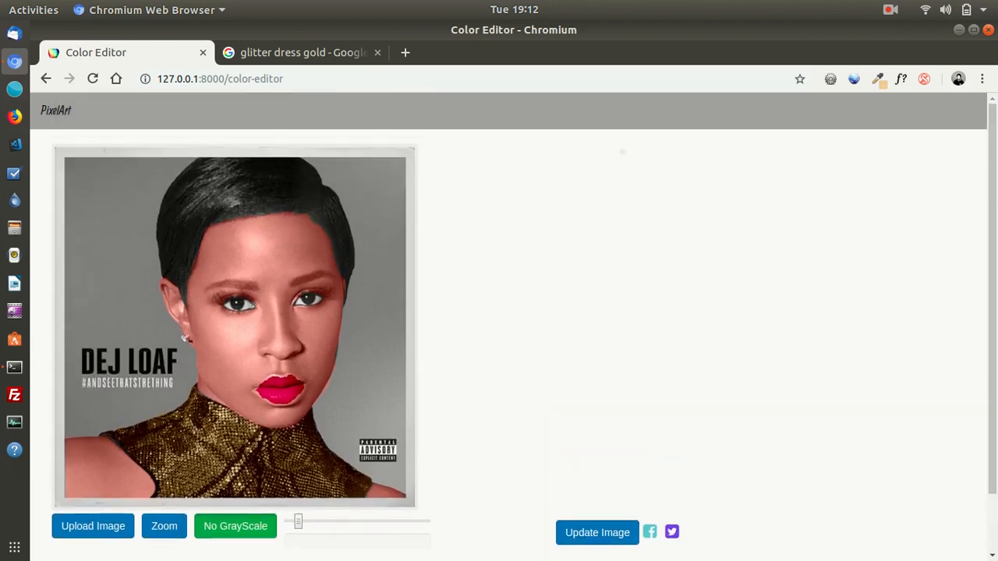
scroll(509, 327, down, 3)
scroll(167, 483, up, 2)
scroll(167, 483, down, 2)
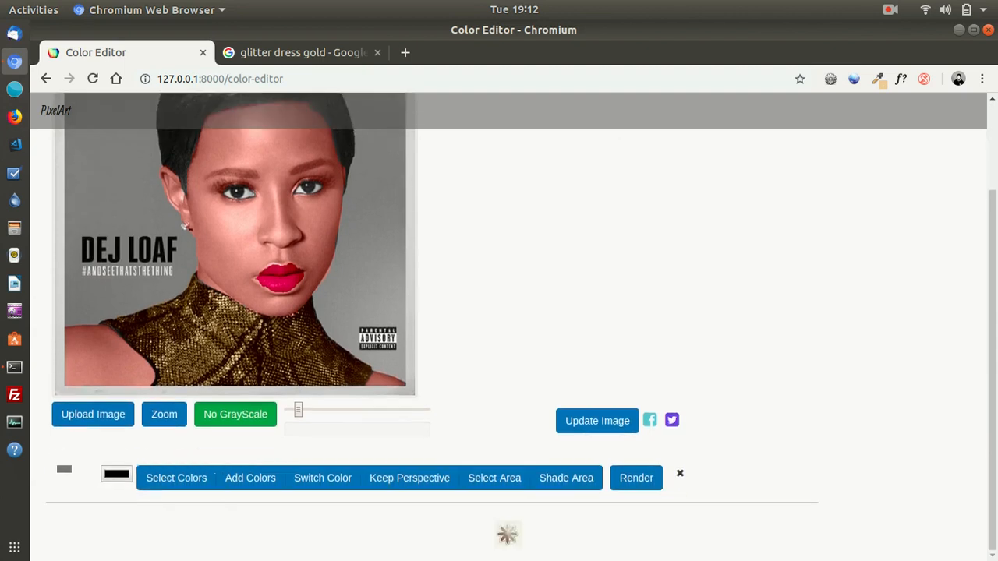
scroll(167, 483, up, 3)
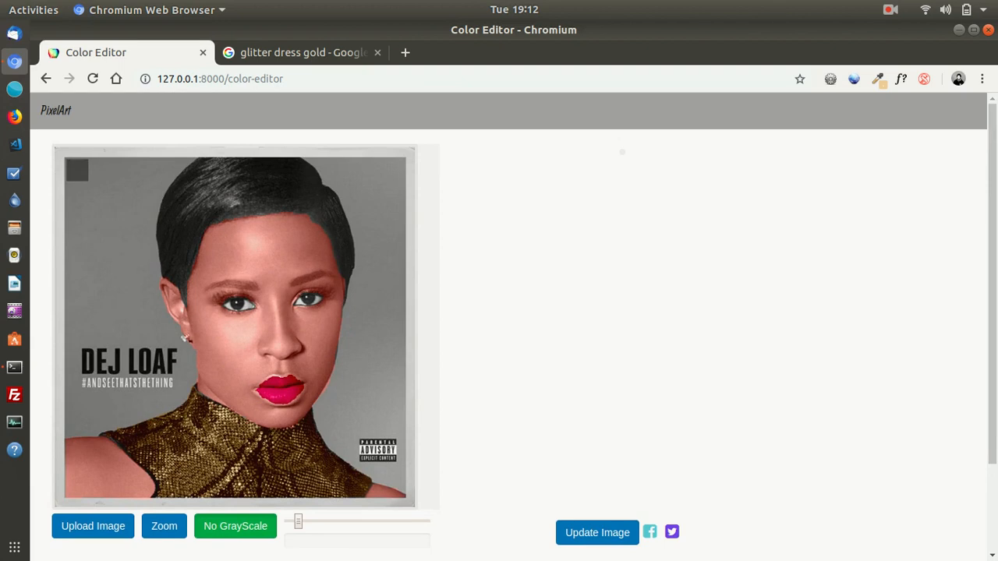
drag(88, 181, 154, 342)
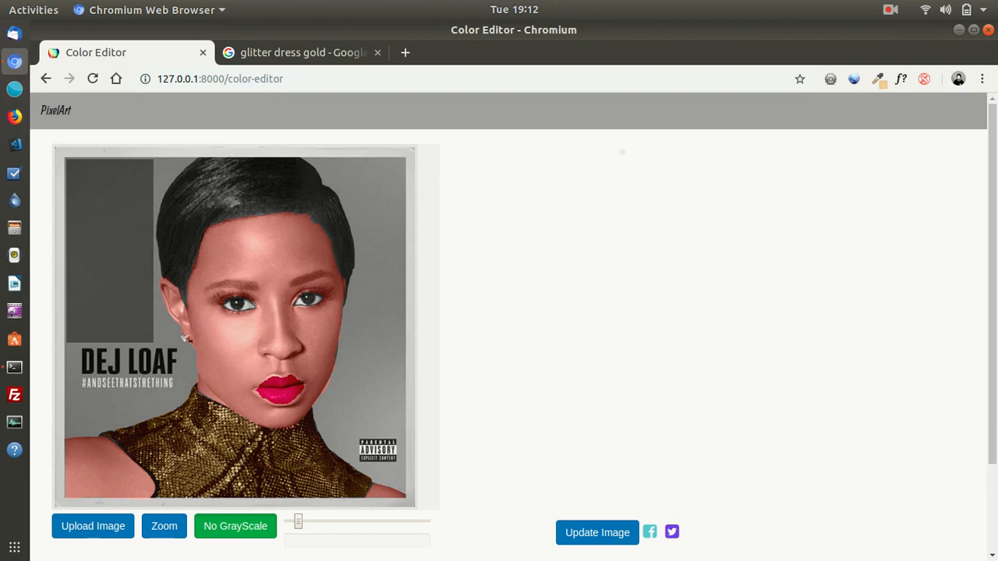
scroll(357, 318, down, 3)
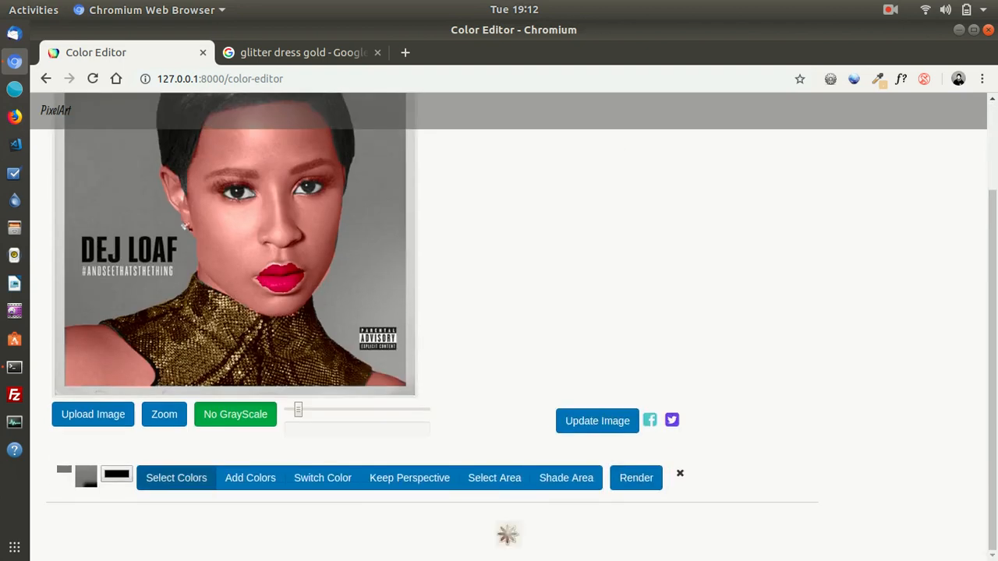
Step: Set the replacement color of the new row to bright magenta, #f705f6
click(117, 475)
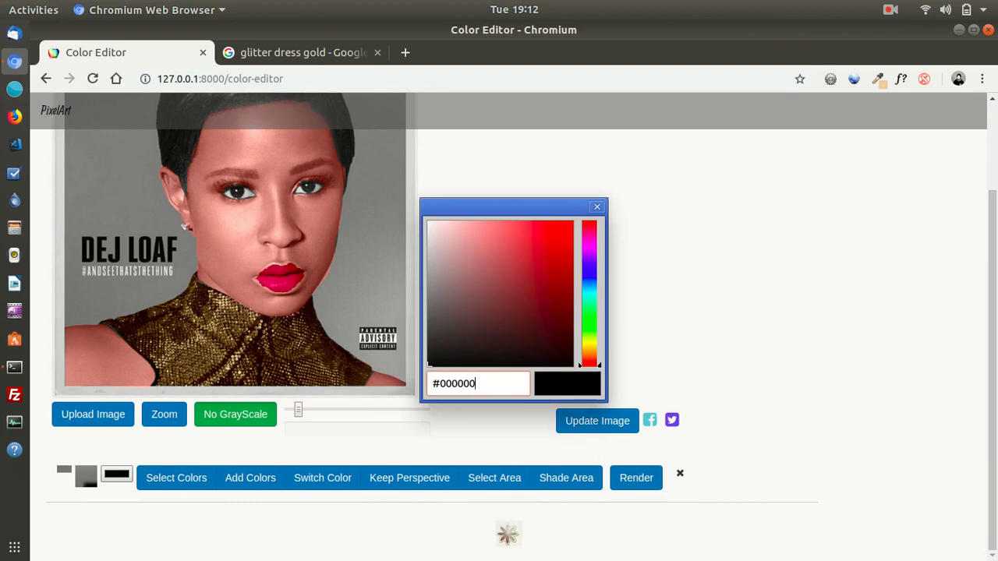
click(590, 245)
drag(590, 243, 590, 242)
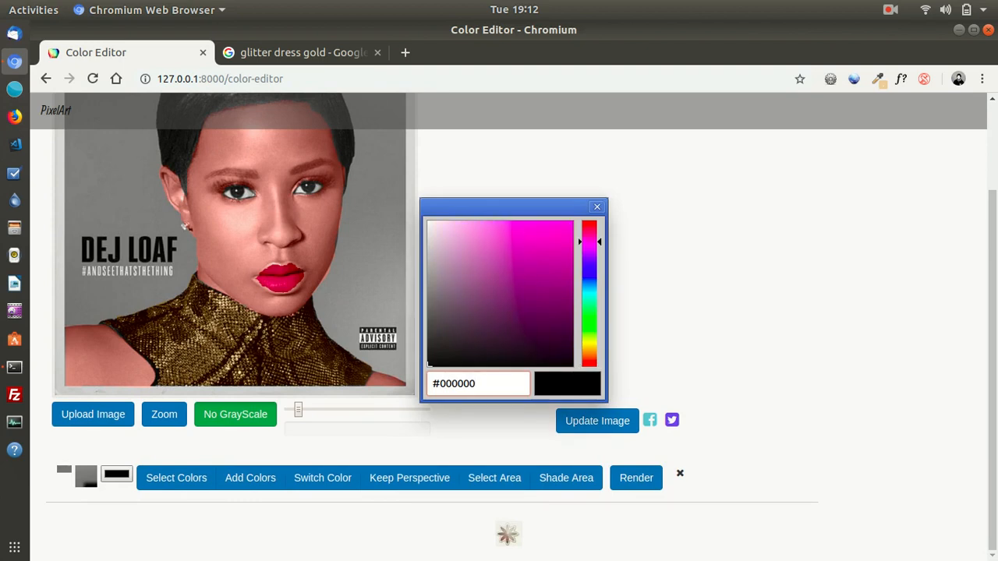
drag(590, 241, 590, 244)
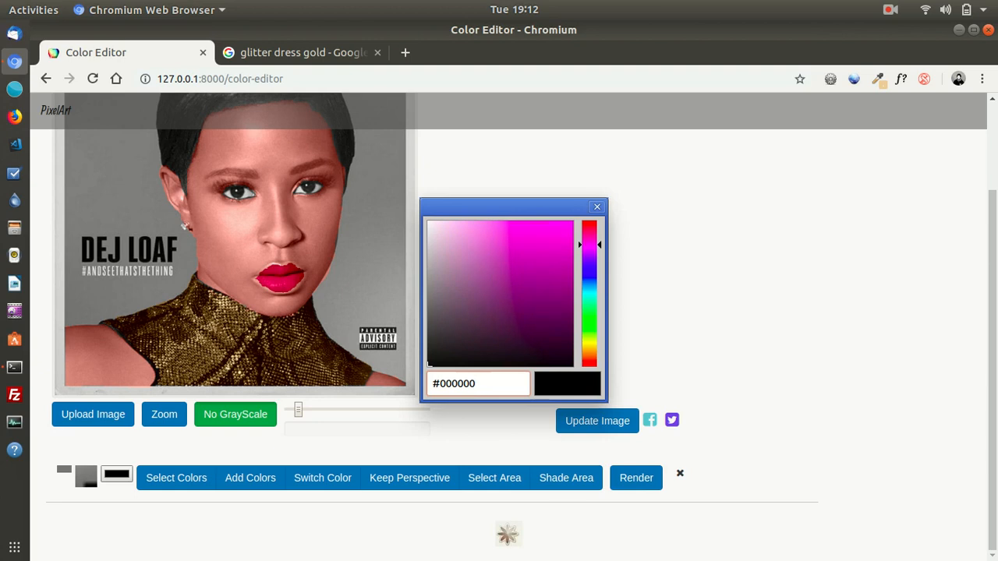
click(570, 225)
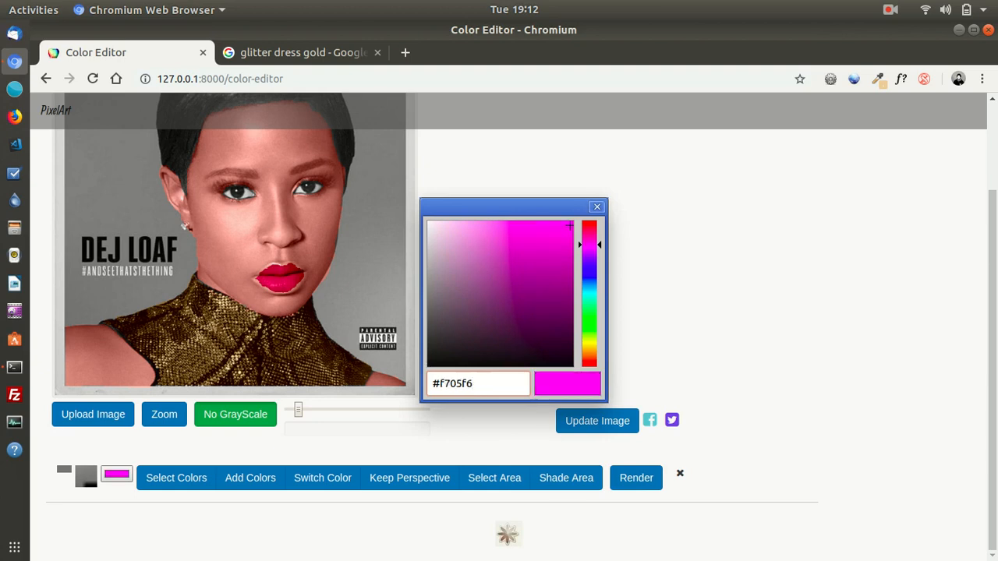
click(597, 207)
Step: Turn on Switch Color and Keep Perspective for the magenta color row
scroll(509, 311, up, 3)
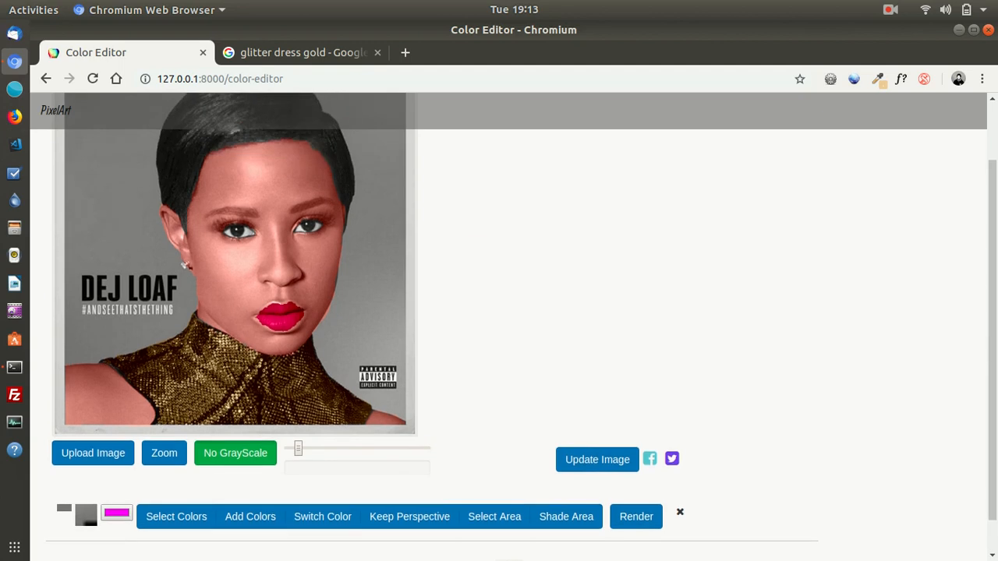
scroll(508, 312, down, 3)
scroll(509, 312, up, 3)
scroll(508, 312, down, 3)
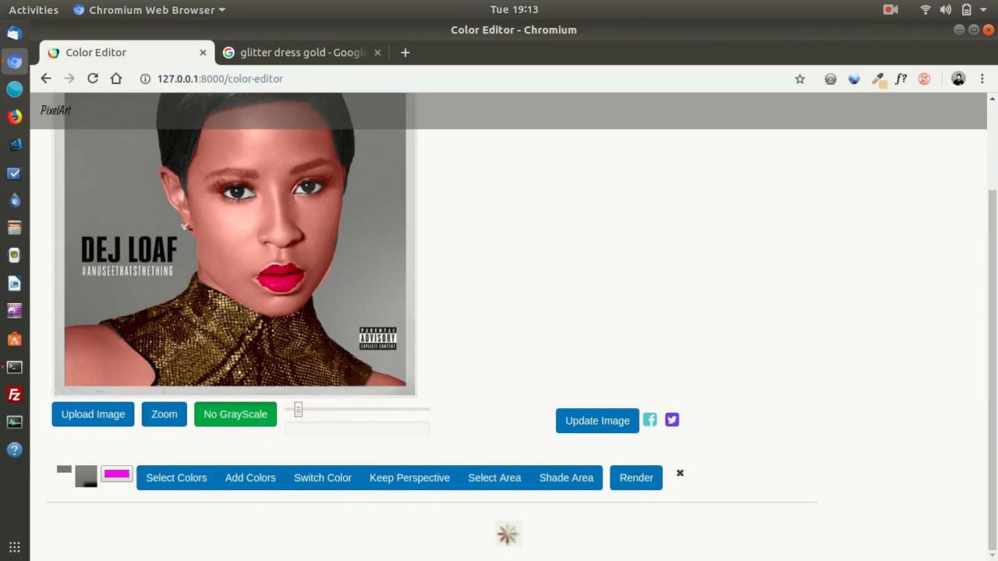
click(322, 477)
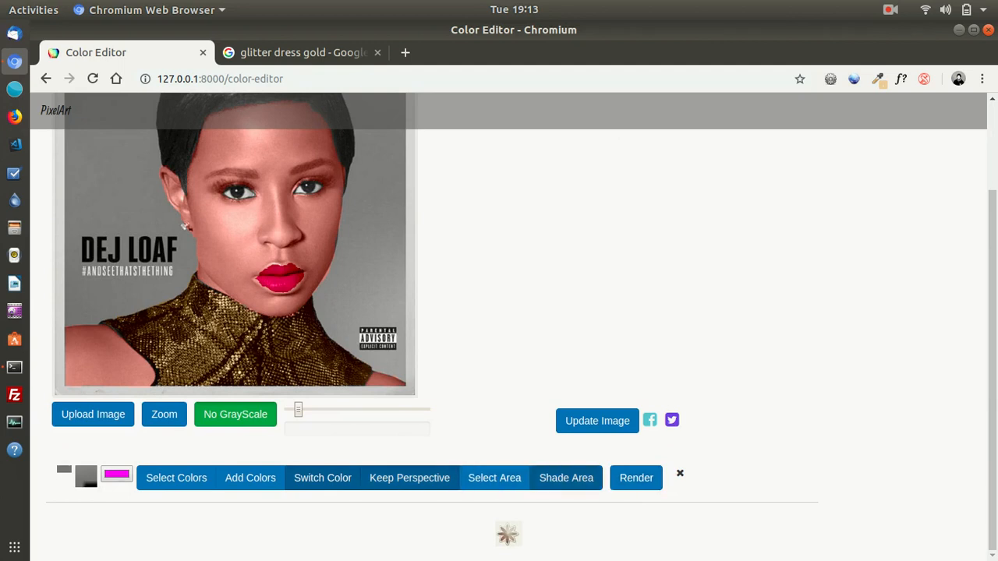
Step: Zoom in on the image's left portion, from the upper corner down to the shoulder and across to the ear
scroll(566, 511, up, 1)
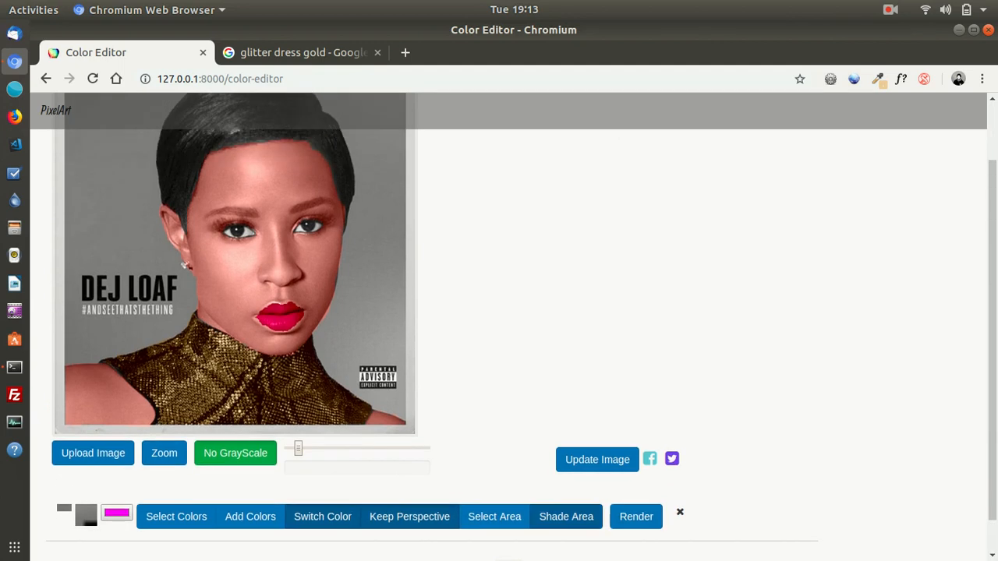
scroll(566, 515, up, 1)
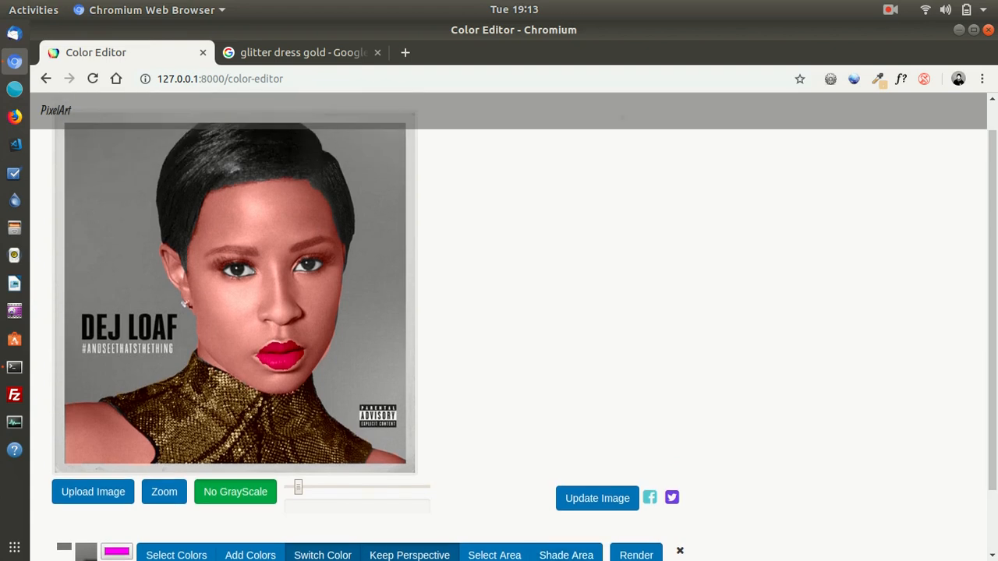
scroll(566, 514, up, 1)
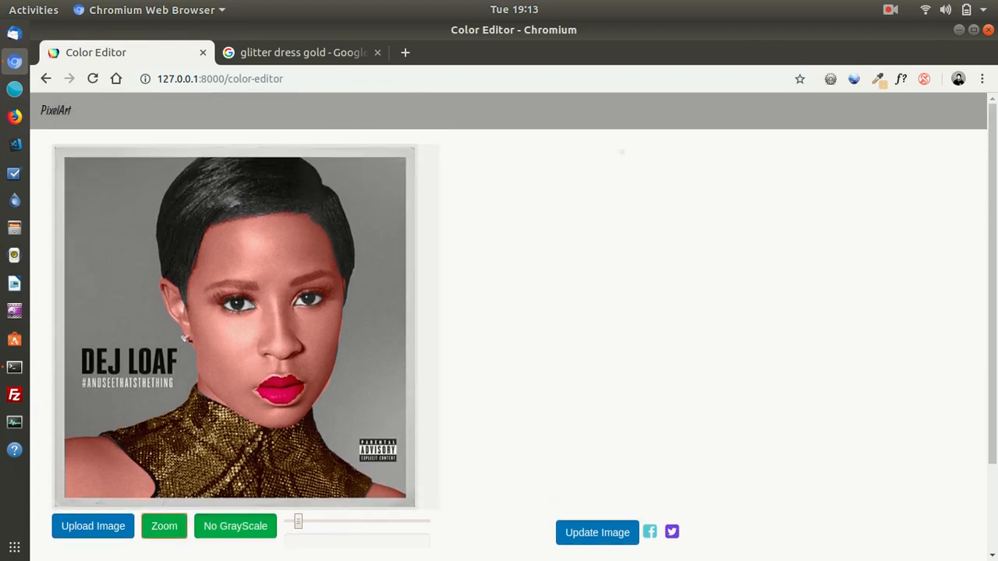
click(164, 526)
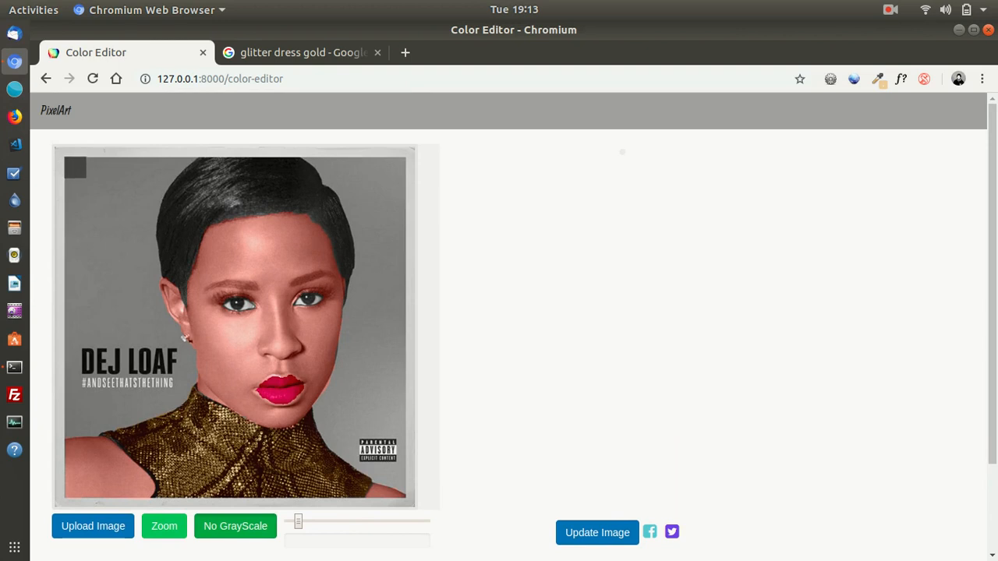
drag(85, 177, 202, 442)
scroll(202, 442, down, 3)
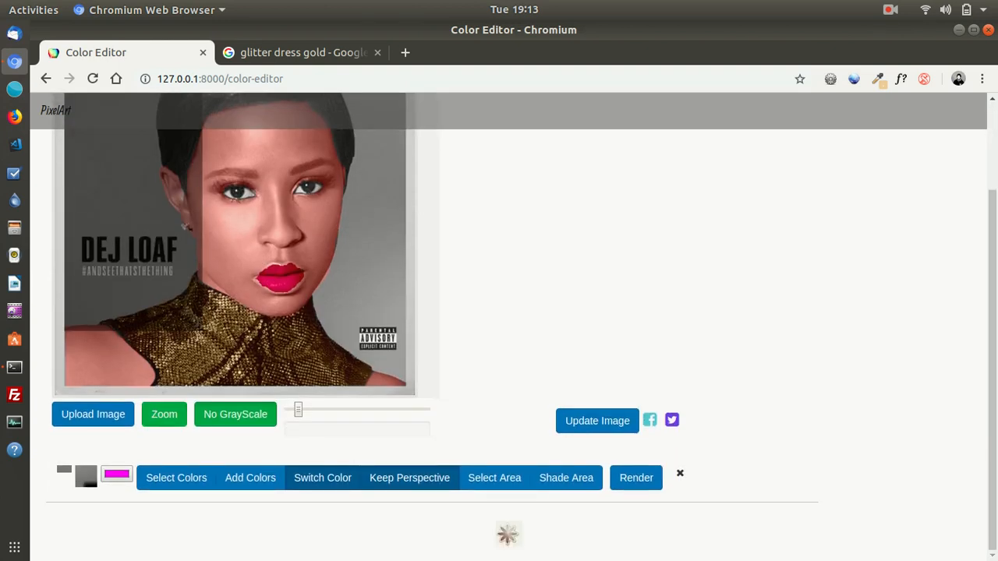
click(165, 414)
Step: Start shading the zoomed background with a larger brush, covering the upper edge, the hair's outer side and the outer border
click(565, 490)
scroll(566, 490, up, 3)
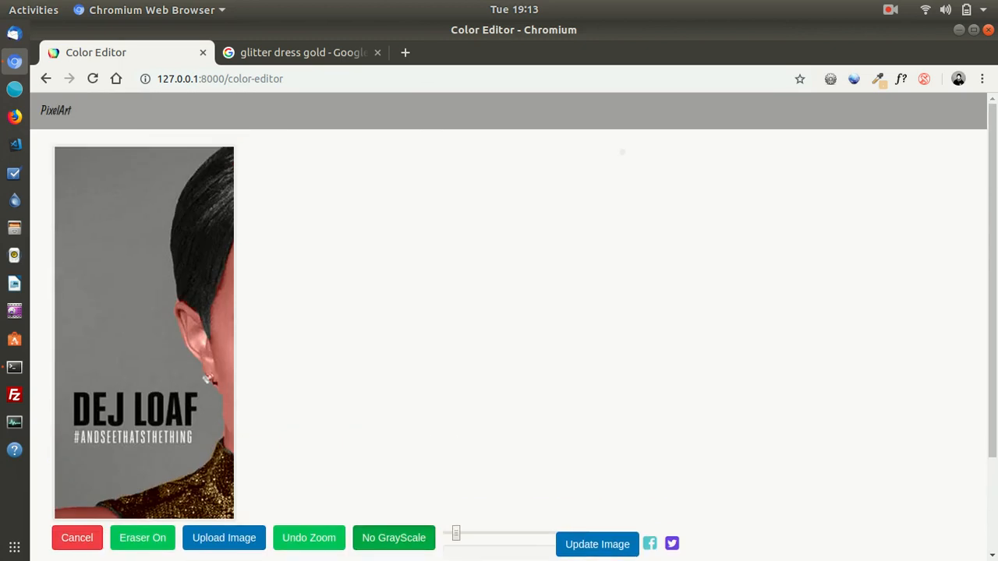
click(142, 537)
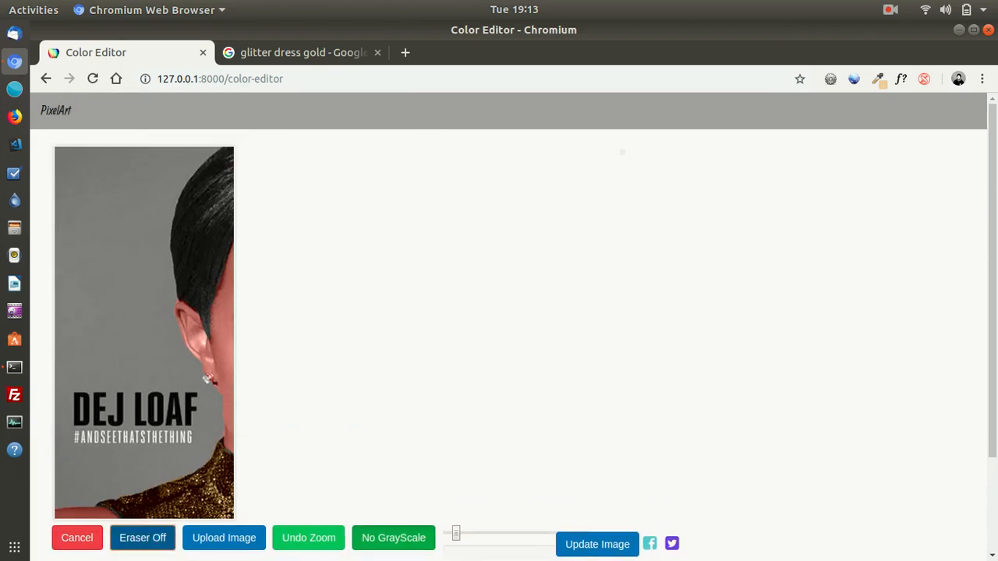
drag(216, 154, 204, 156)
drag(456, 534, 515, 534)
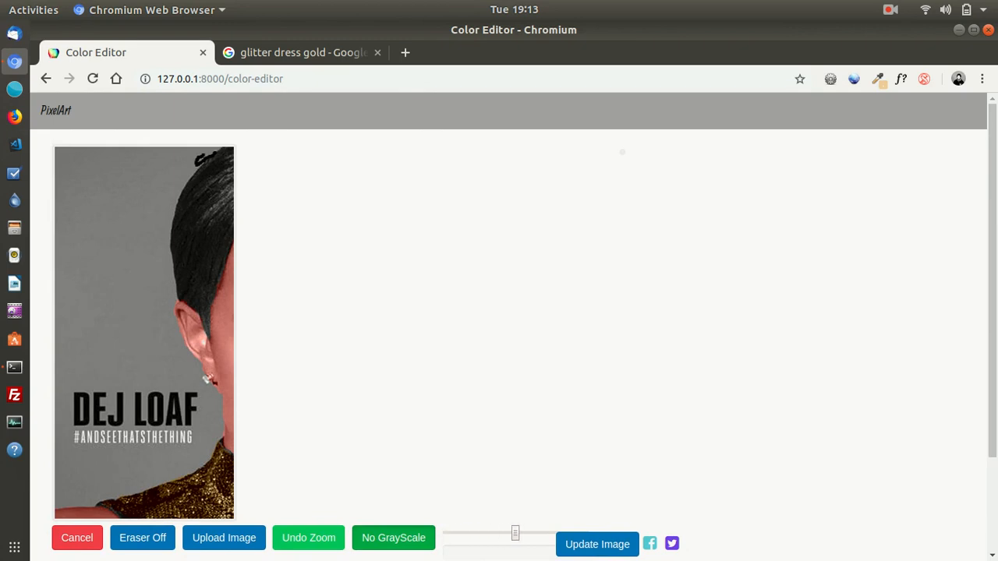
mouse_move(215, 150)
mouse_down()
mouse_move(181, 168)
mouse_move(164, 203)
mouse_move(162, 269)
mouse_up()
mouse_move(162, 234)
mouse_down()
mouse_move(160, 187)
mouse_move(187, 151)
mouse_move(136, 162)
mouse_move(177, 153)
mouse_move(76, 156)
mouse_move(117, 163)
mouse_move(93, 149)
mouse_move(61, 152)
mouse_move(98, 167)
mouse_move(78, 234)
mouse_move(61, 167)
mouse_up()
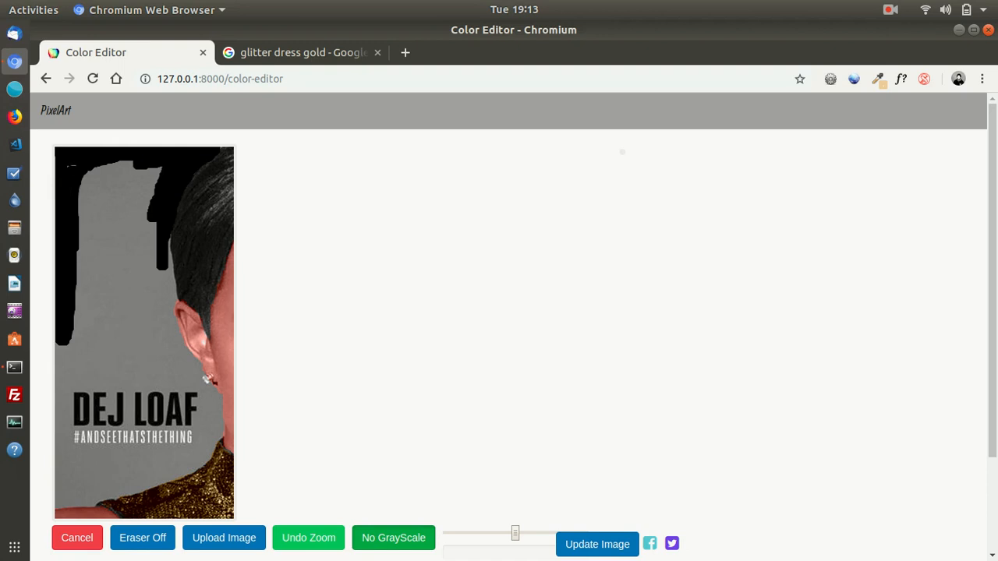
Step: Shade the outer part of the background downward over the start of the title text to the shoulder
mouse_move(95, 170)
mouse_down()
mouse_move(108, 257)
mouse_move(78, 366)
mouse_move(83, 177)
mouse_up()
mouse_move(103, 404)
mouse_down()
mouse_move(88, 238)
mouse_move(104, 457)
mouse_move(106, 173)
mouse_move(90, 204)
mouse_move(123, 453)
mouse_move(103, 175)
mouse_move(89, 517)
mouse_move(111, 404)
mouse_move(85, 500)
mouse_move(65, 350)
mouse_move(78, 436)
mouse_up()
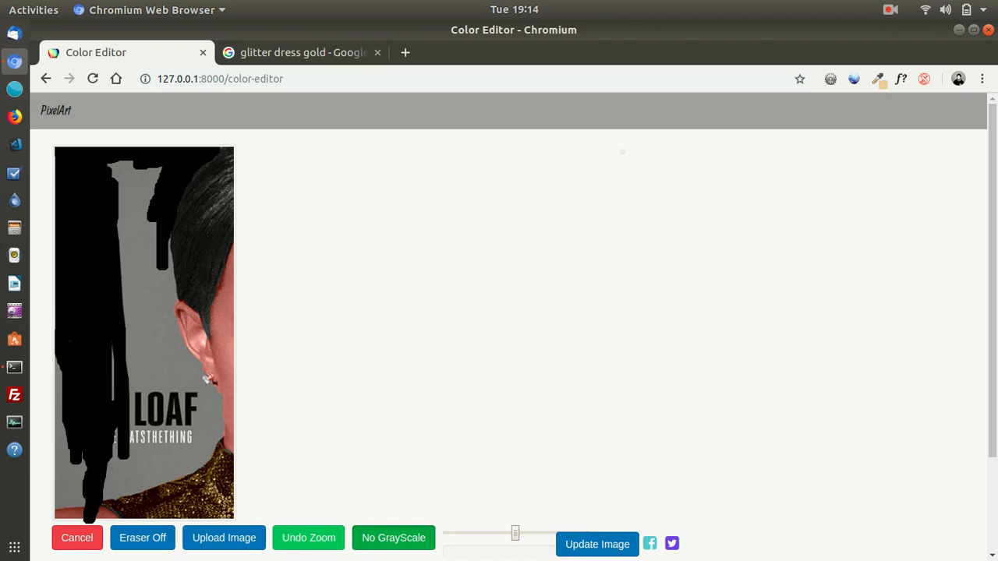
mouse_move(64, 371)
mouse_down()
mouse_move(71, 468)
mouse_move(58, 357)
mouse_move(63, 514)
mouse_move(107, 496)
mouse_move(80, 493)
mouse_move(109, 464)
mouse_move(123, 494)
mouse_move(74, 510)
mouse_move(93, 508)
mouse_up()
click(143, 538)
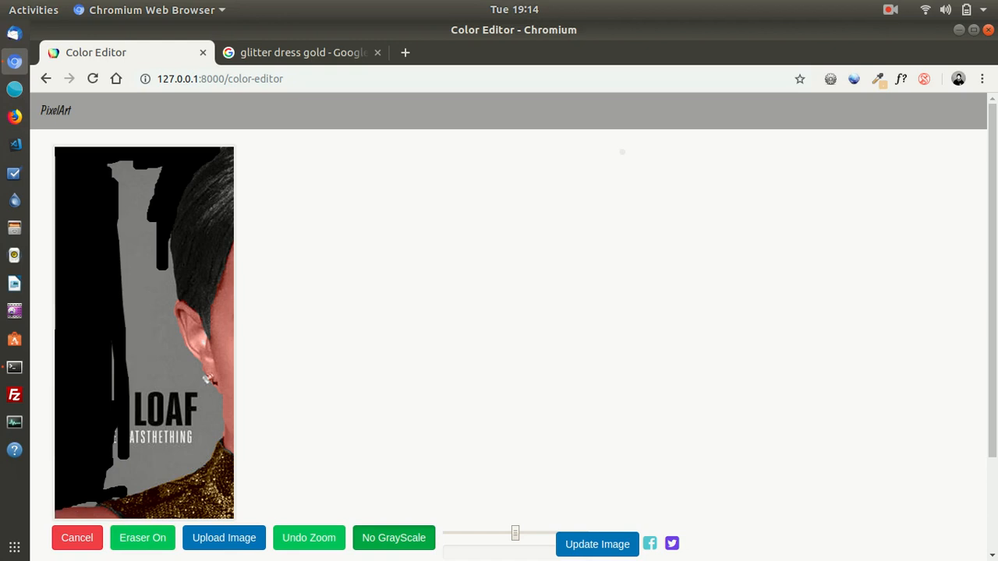
click(143, 538)
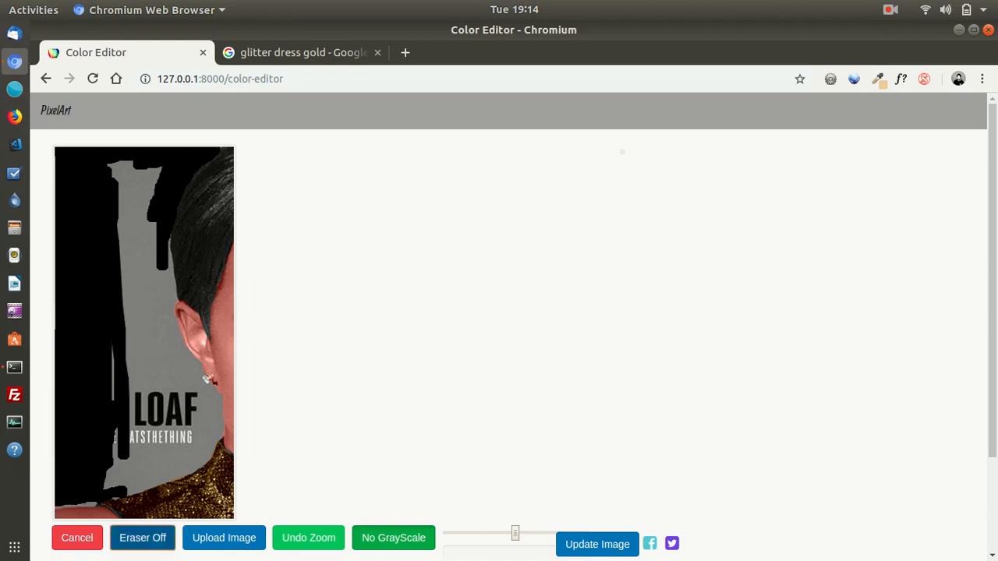
Step: Shade along the shoulder, collar, neck and ear outline, and fill the remaining background and title text with a larger brush
mouse_move(56, 511)
mouse_down()
mouse_move(99, 505)
mouse_move(204, 462)
mouse_move(215, 441)
mouse_move(220, 404)
mouse_move(178, 343)
mouse_move(145, 177)
mouse_up()
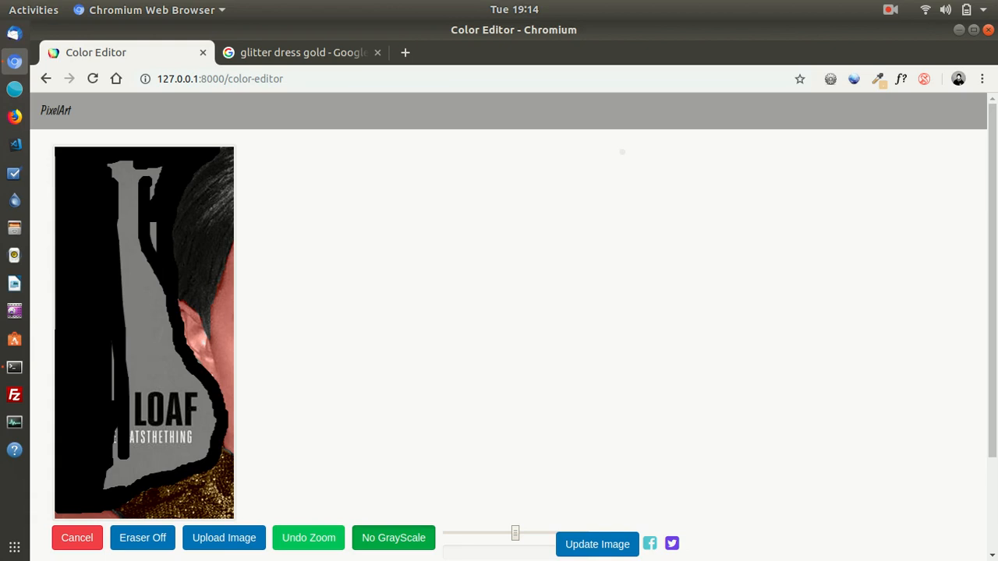
drag(516, 533, 545, 533)
mouse_move(125, 179)
mouse_down()
mouse_move(127, 297)
mouse_move(114, 166)
mouse_move(150, 181)
mouse_move(137, 179)
mouse_move(147, 261)
mouse_move(130, 312)
mouse_move(151, 331)
mouse_move(121, 352)
mouse_move(127, 382)
mouse_up()
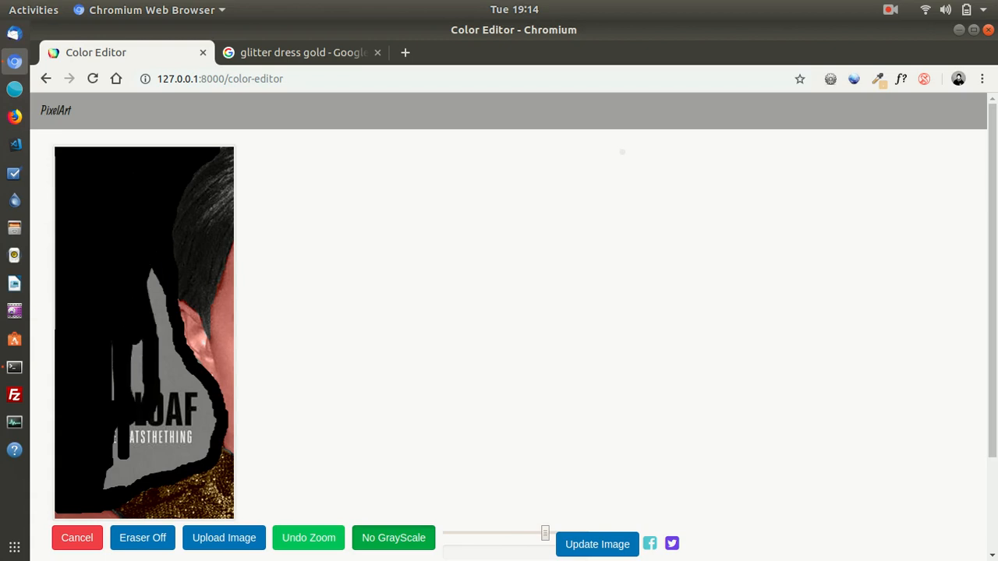
drag(133, 342, 141, 400)
mouse_move(112, 346)
mouse_down()
mouse_move(116, 454)
mouse_move(150, 295)
mouse_move(175, 421)
mouse_move(144, 429)
mouse_move(195, 413)
mouse_move(161, 426)
mouse_move(179, 409)
mouse_move(182, 434)
mouse_up()
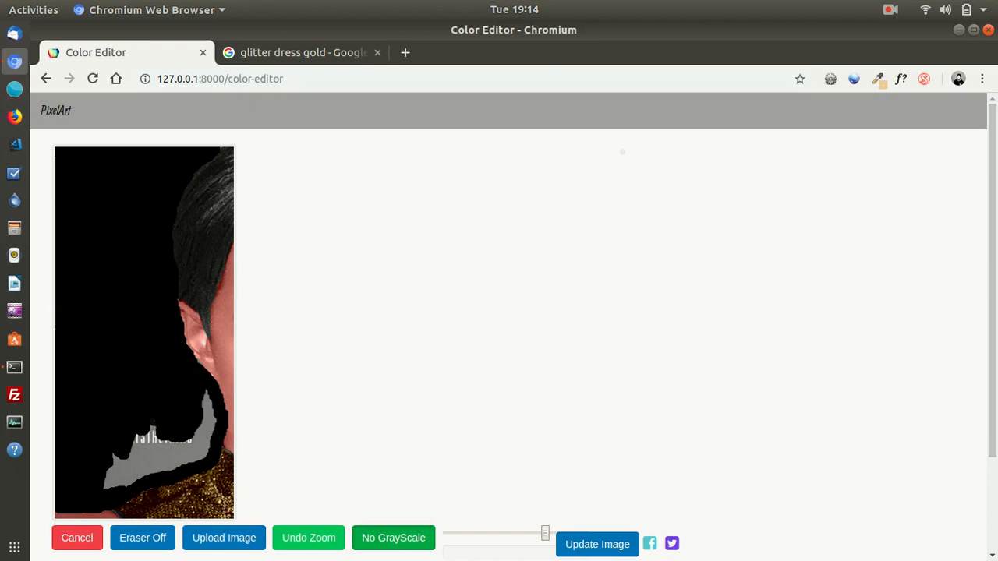
mouse_move(206, 394)
mouse_down()
mouse_move(207, 442)
mouse_move(184, 457)
mouse_move(178, 441)
mouse_move(160, 453)
mouse_move(137, 438)
mouse_move(117, 483)
mouse_move(165, 459)
mouse_up()
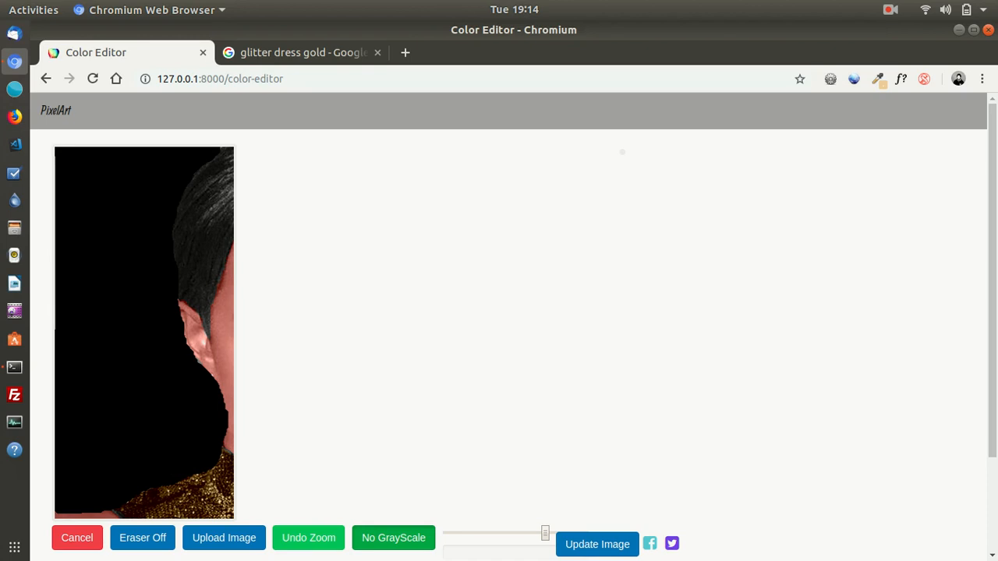
Step: Render the shaded background in magenta and update the working image with the result
scroll(509, 327, down, 3)
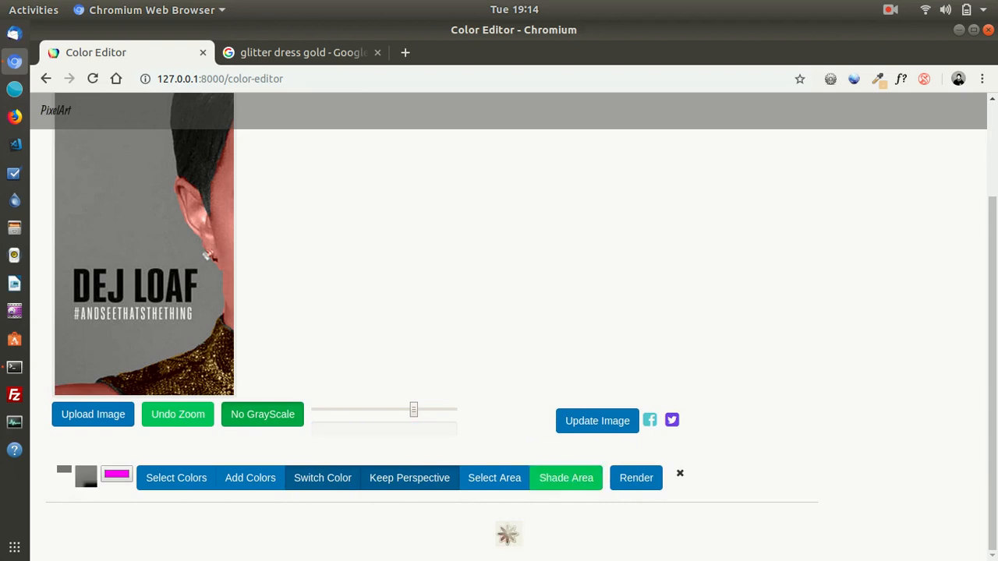
click(636, 478)
scroll(636, 478, up, 3)
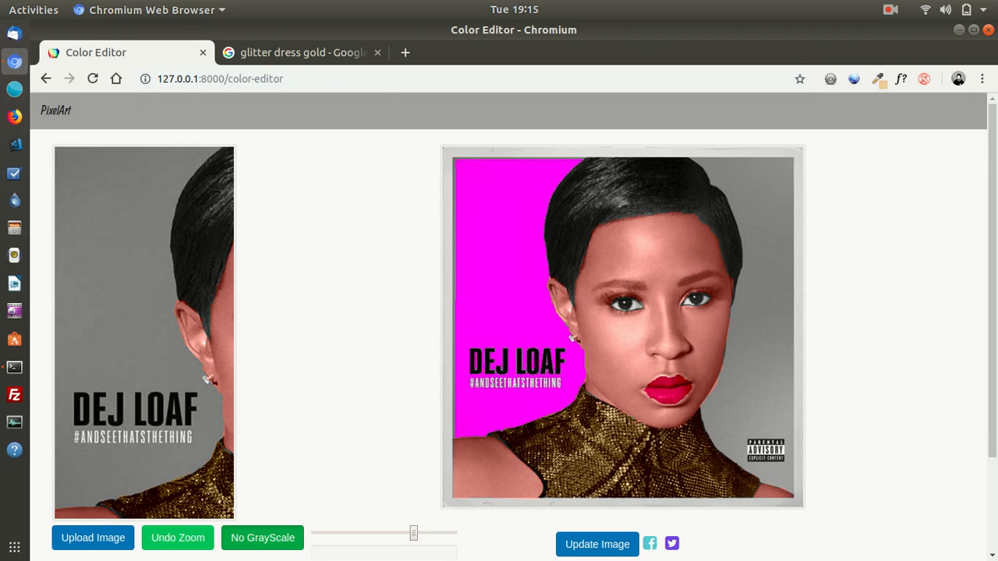
scroll(514, 327, down, 3)
scroll(514, 327, up, 2)
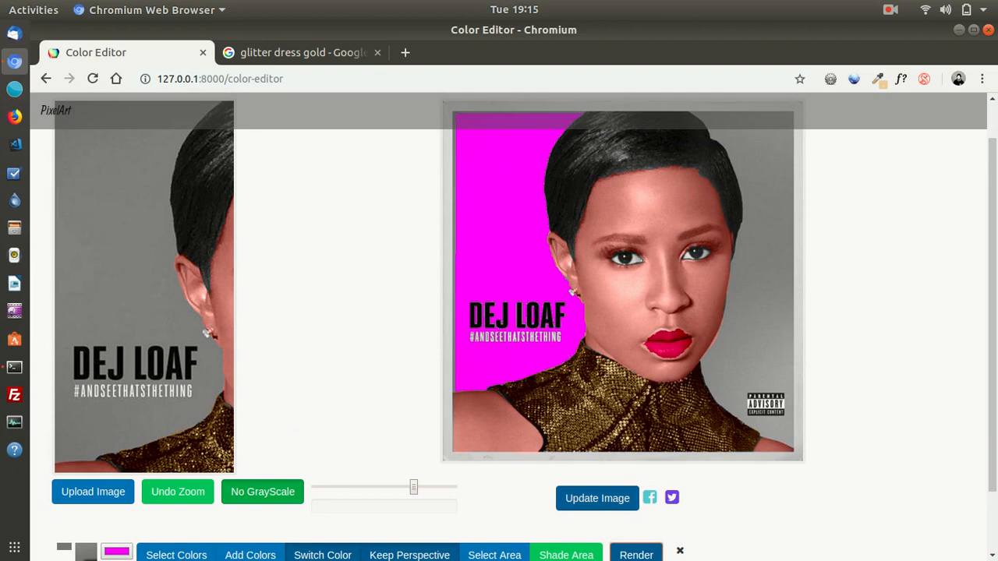
click(597, 498)
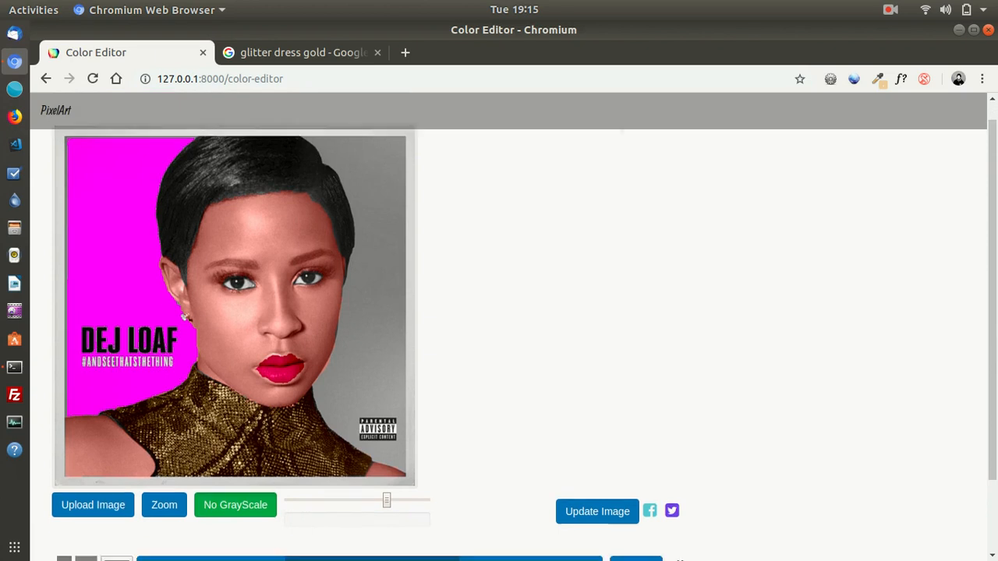
Step: Shade the leftover gray rim along the magenta background's left and upper edges with a smaller brush
drag(518, 410, 458, 410)
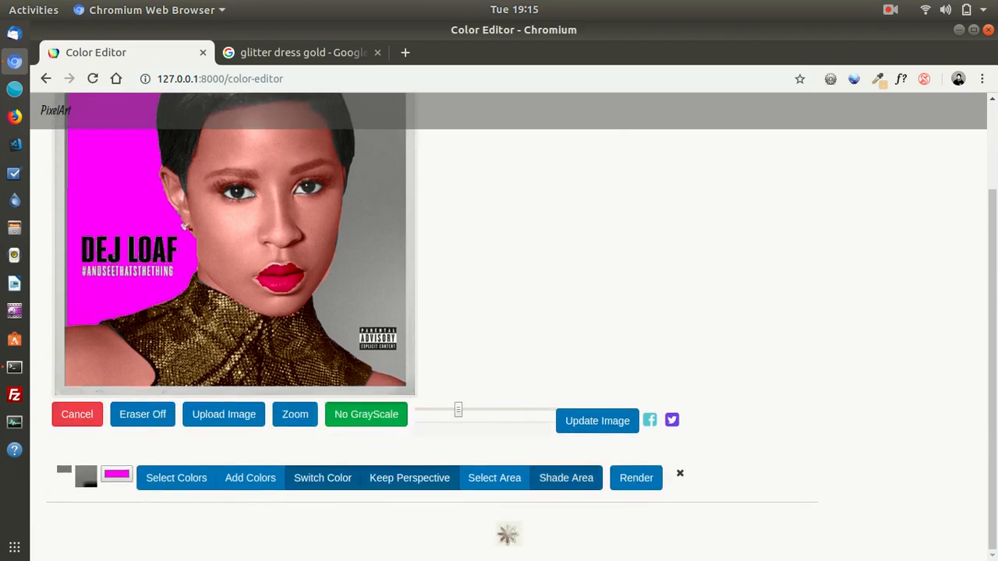
drag(66, 328, 66, 220)
scroll(514, 328, up, 3)
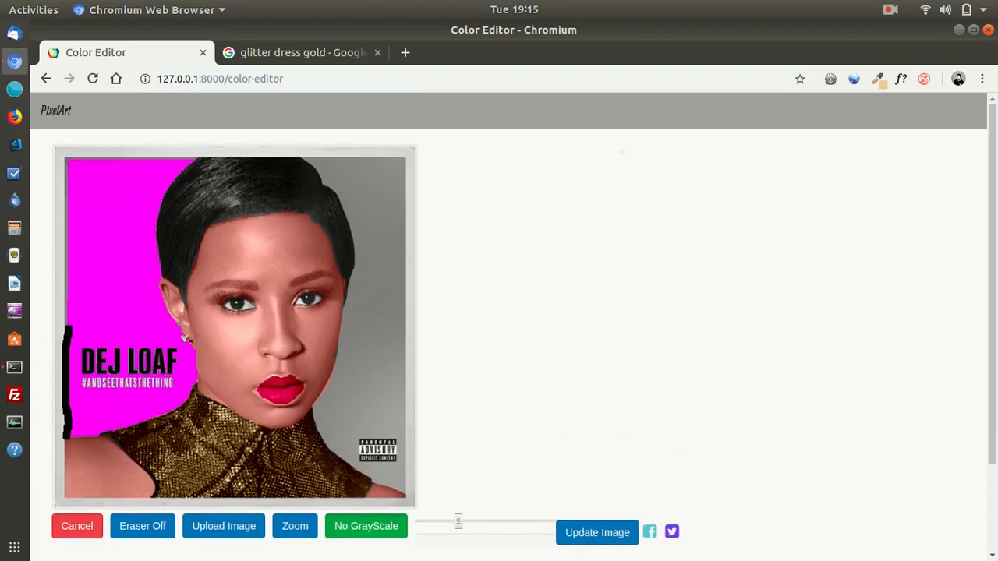
mouse_move(67, 323)
mouse_down()
mouse_move(68, 164)
mouse_move(114, 152)
mouse_move(181, 162)
mouse_up()
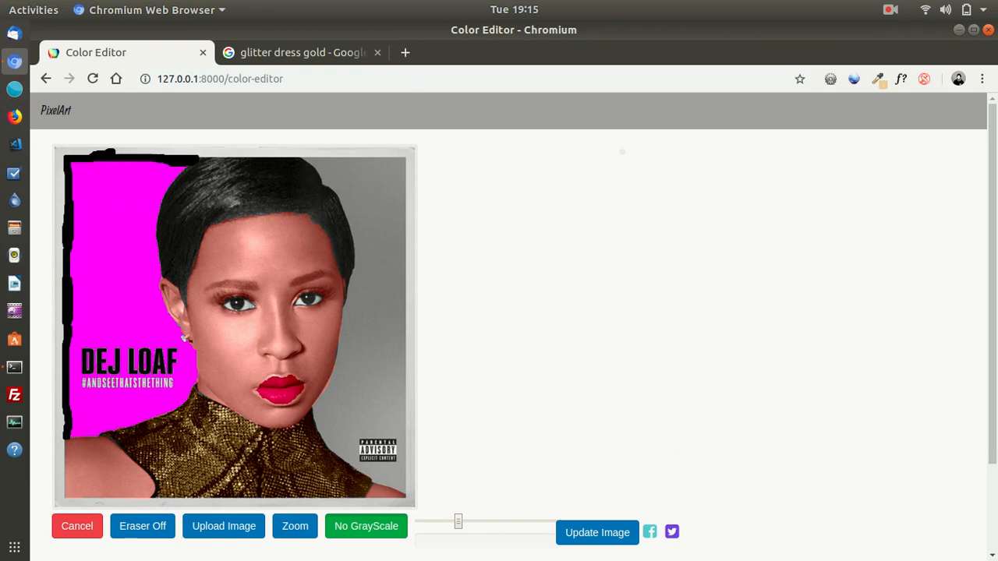
Step: Erase the shading that spills over the background's upper edge and patch the shaded rim there
click(143, 526)
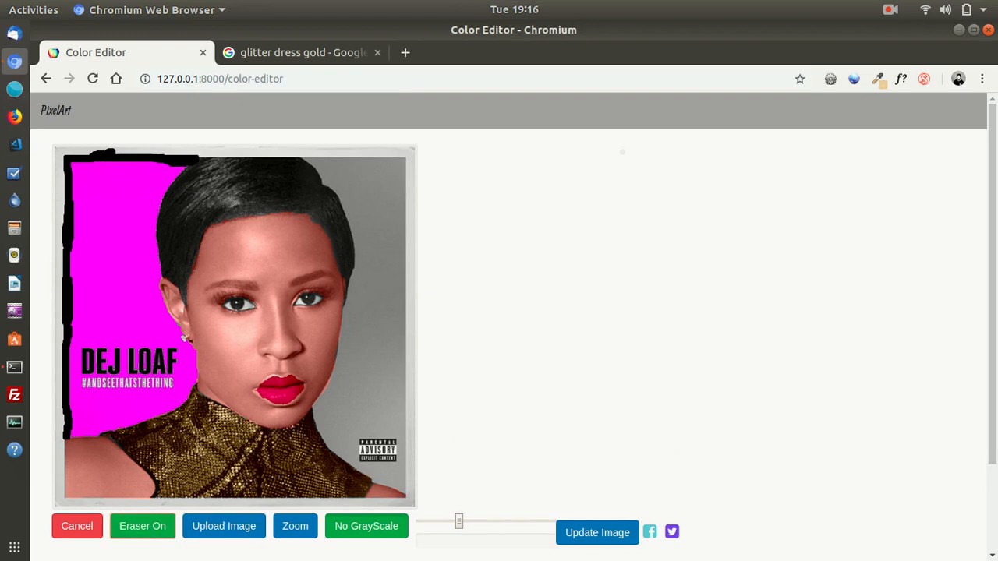
drag(148, 149, 89, 153)
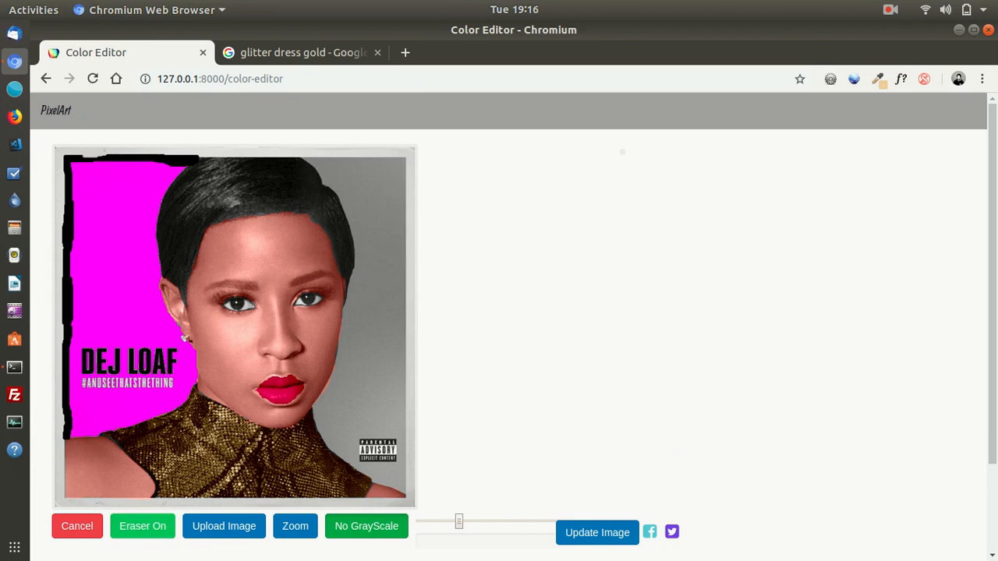
click(143, 526)
drag(117, 159, 115, 159)
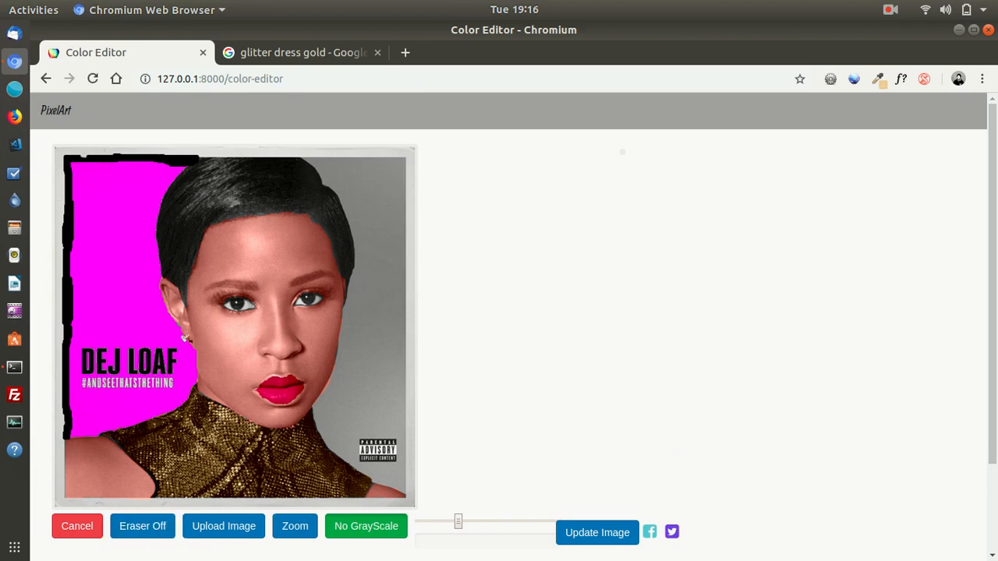
scroll(295, 414, down, 3)
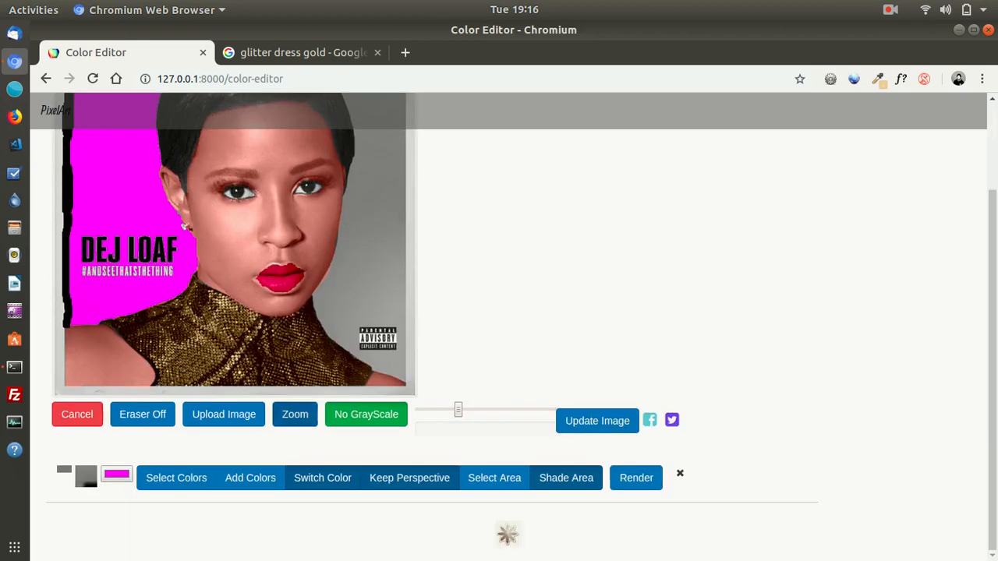
Step: Try to render the shaded rim in magenta and compare the result with the working image
click(635, 477)
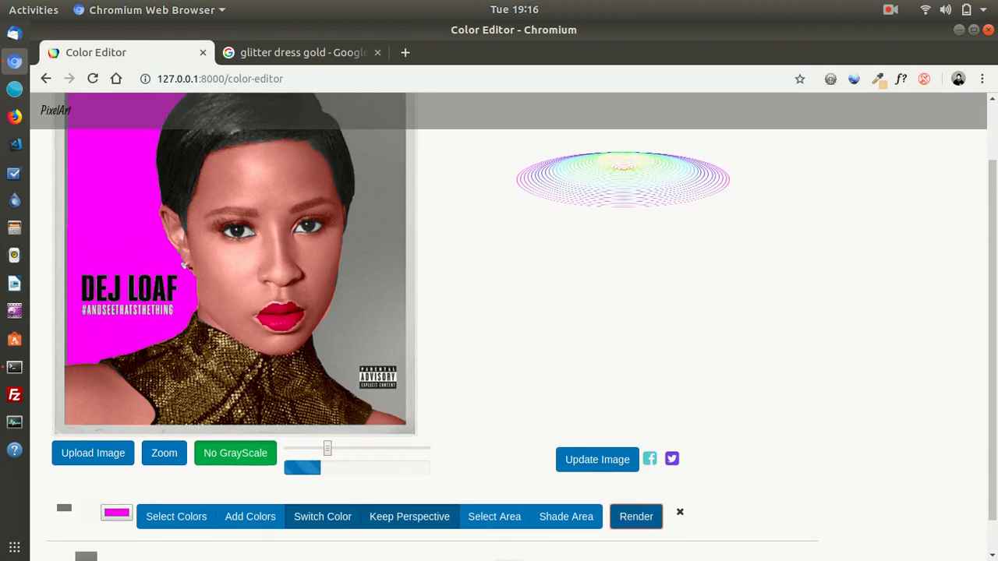
scroll(508, 328, up, 2)
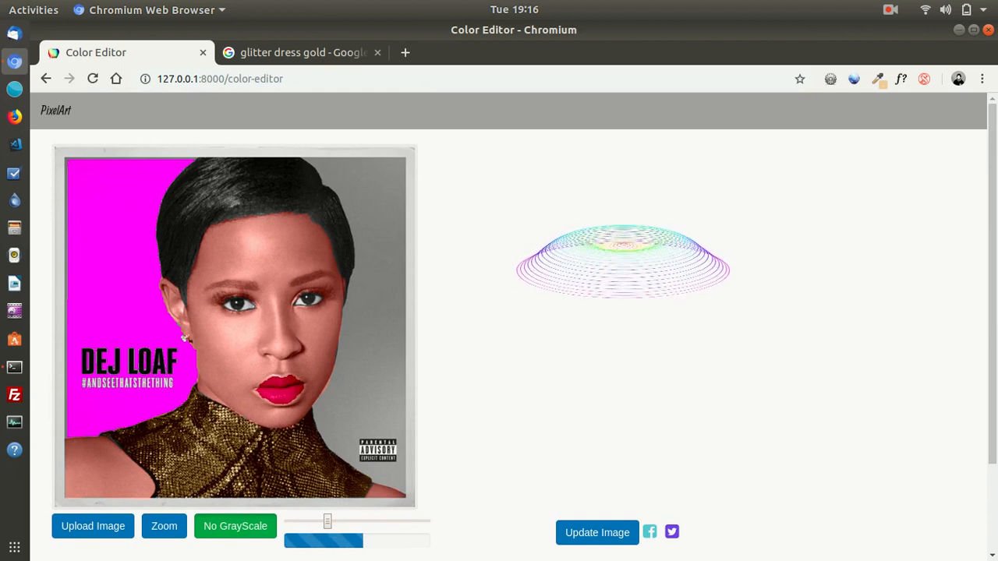
scroll(508, 327, down, 2)
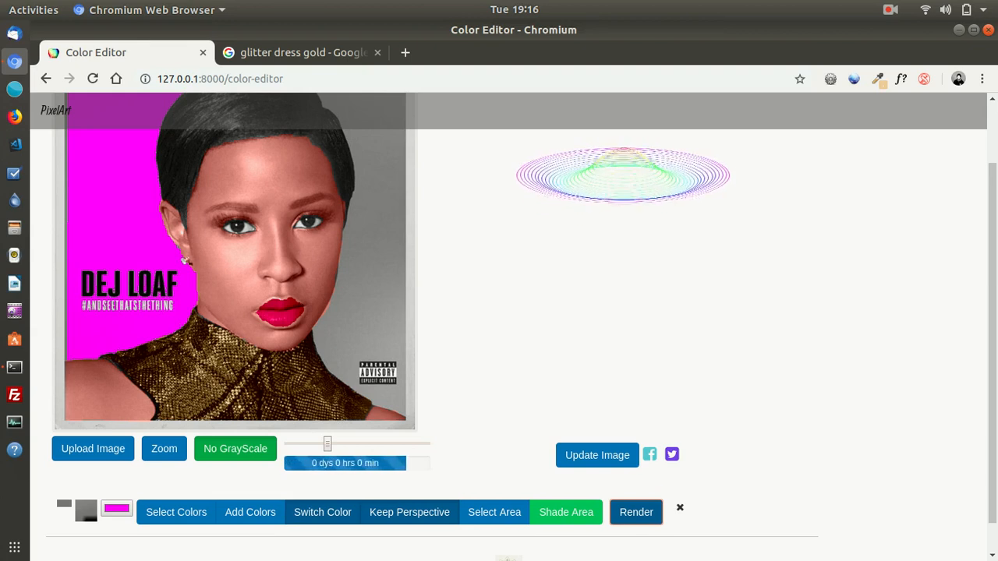
scroll(508, 327, up, 2)
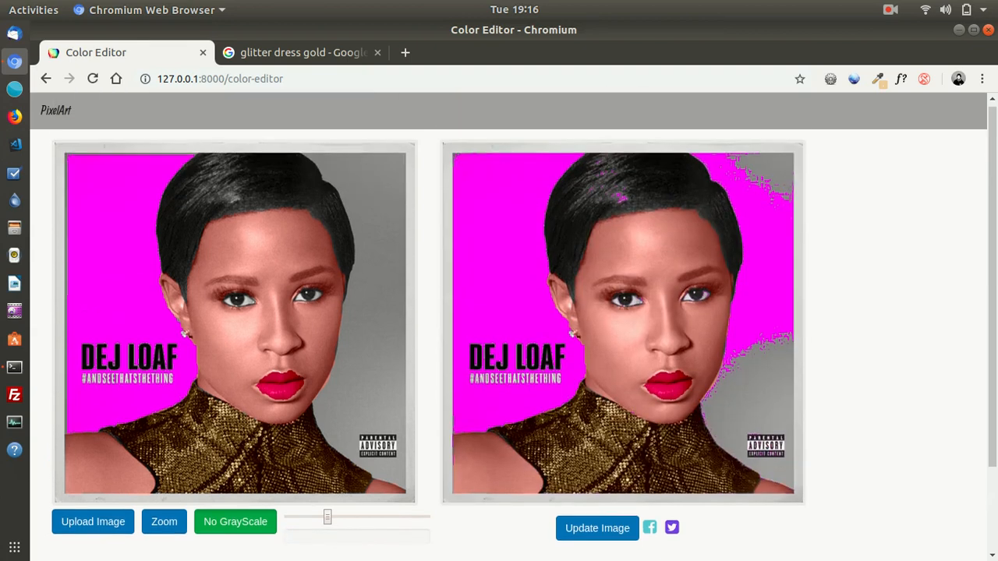
scroll(509, 327, down, 3)
scroll(508, 328, up, 2)
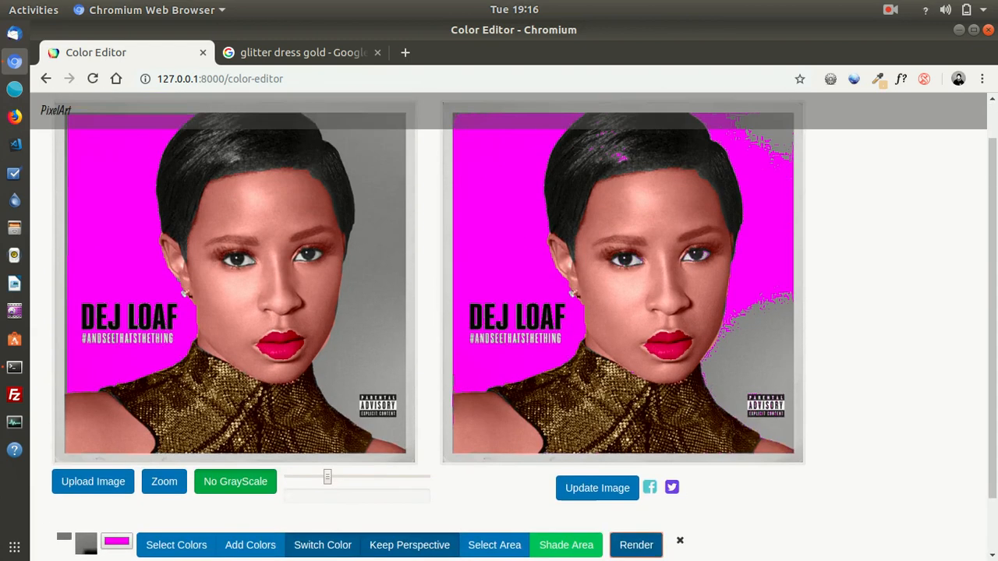
scroll(508, 328, up, 1)
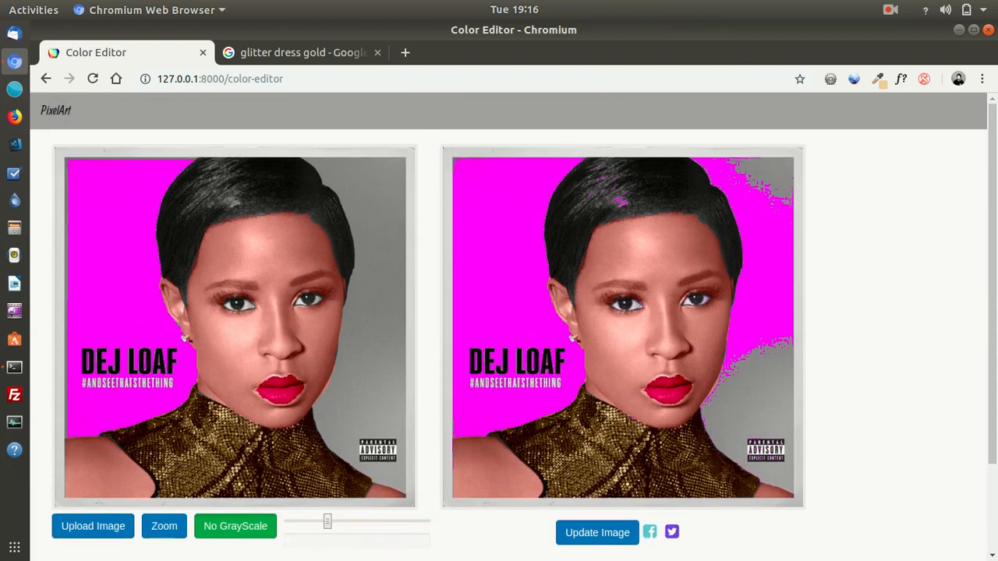
Step: Restart area shading, shade the gray rim along the magenta background's left and upper edges again, and apply the shaded area
scroll(508, 327, down, 3)
scroll(508, 328, up, 3)
scroll(508, 328, down, 3)
scroll(508, 327, up, 3)
scroll(508, 327, down, 3)
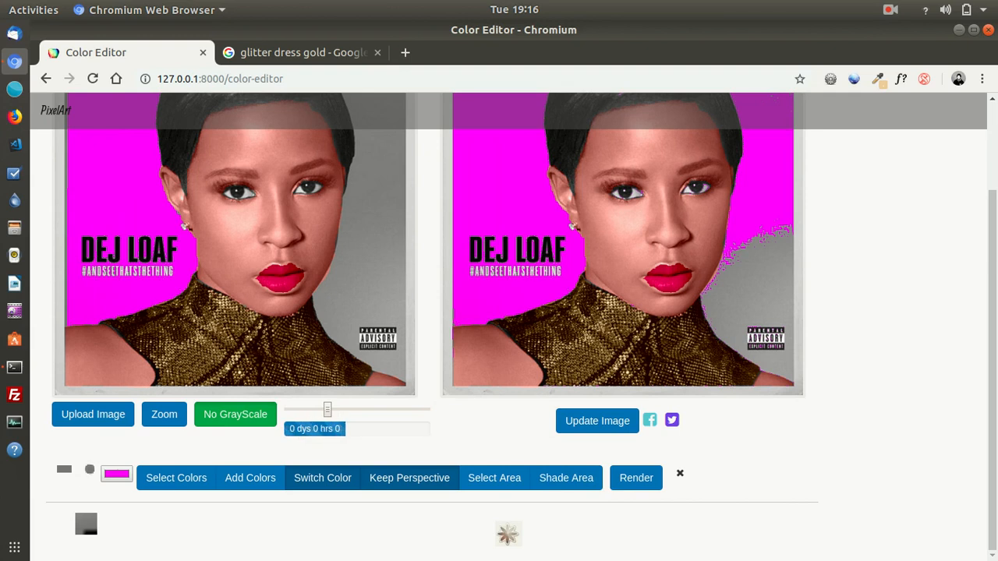
scroll(509, 327, up, 3)
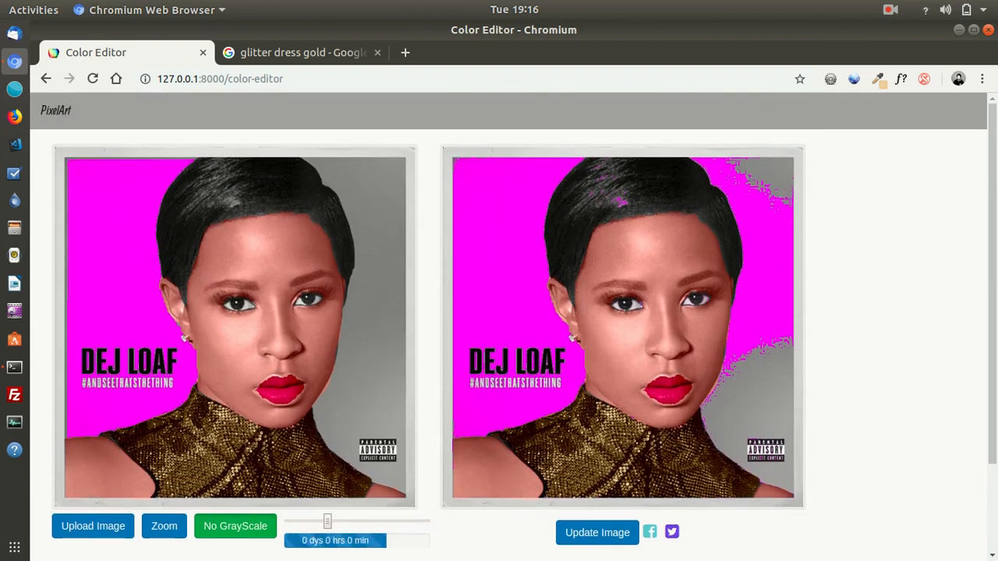
scroll(508, 327, down, 3)
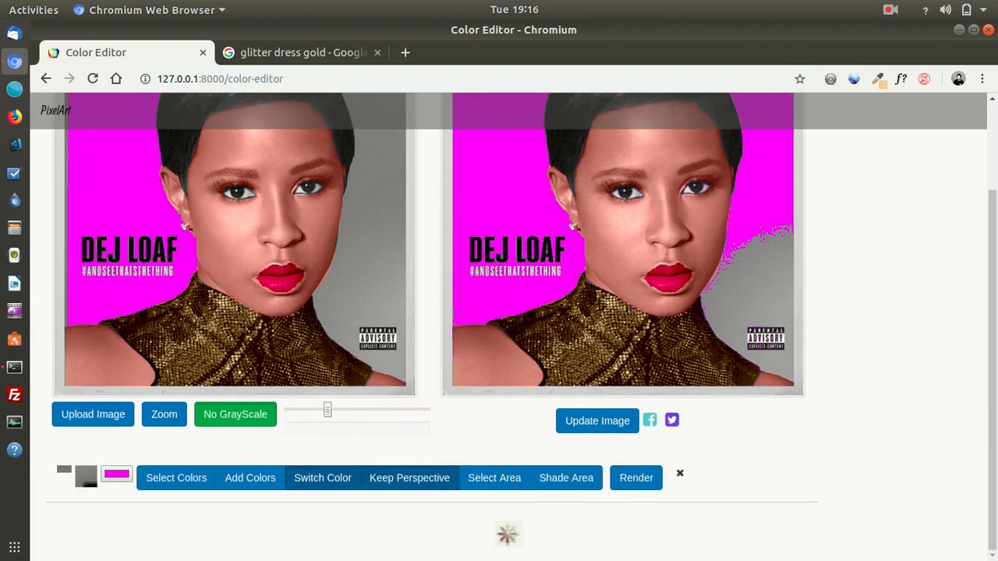
scroll(508, 328, up, 3)
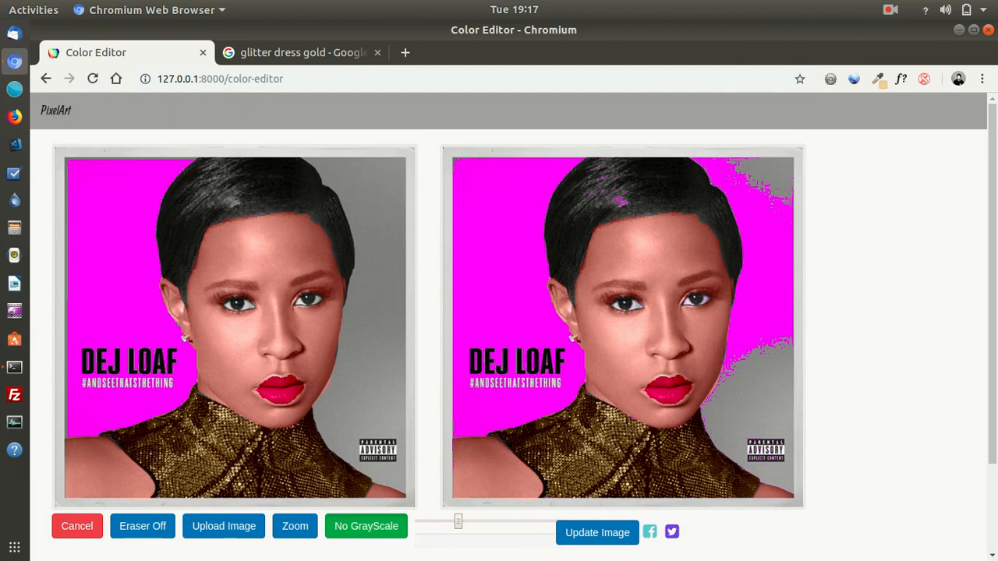
mouse_move(68, 441)
mouse_down()
mouse_move(67, 160)
mouse_move(169, 159)
mouse_up()
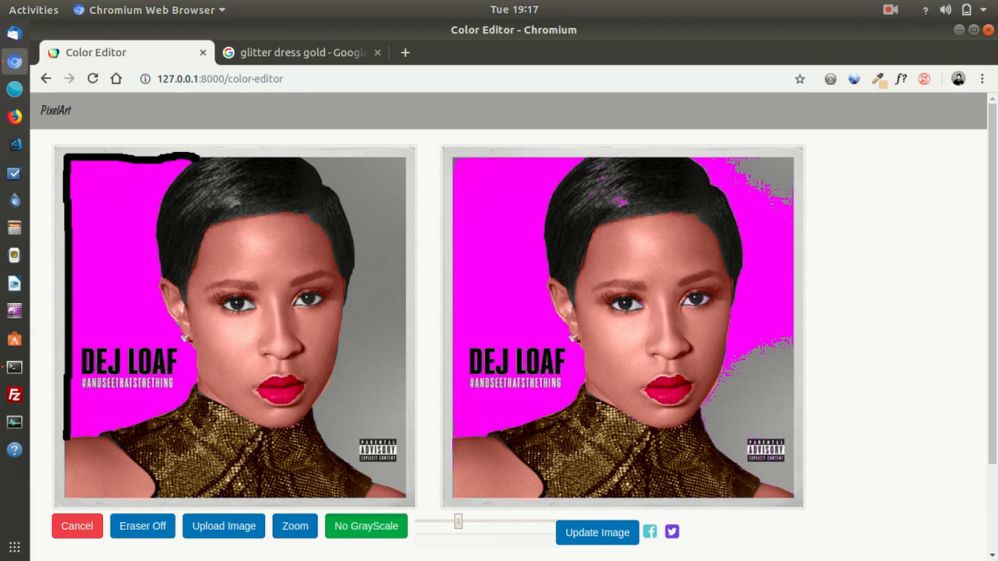
scroll(508, 327, down, 3)
scroll(508, 328, up, 2)
scroll(508, 327, up, 1)
scroll(509, 328, down, 3)
scroll(509, 328, up, 3)
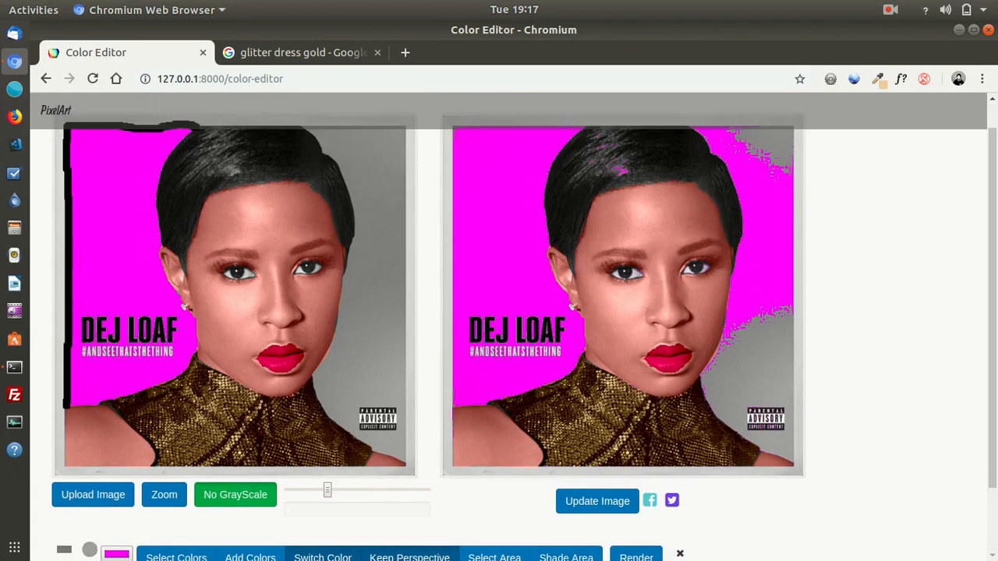
scroll(508, 327, down, 3)
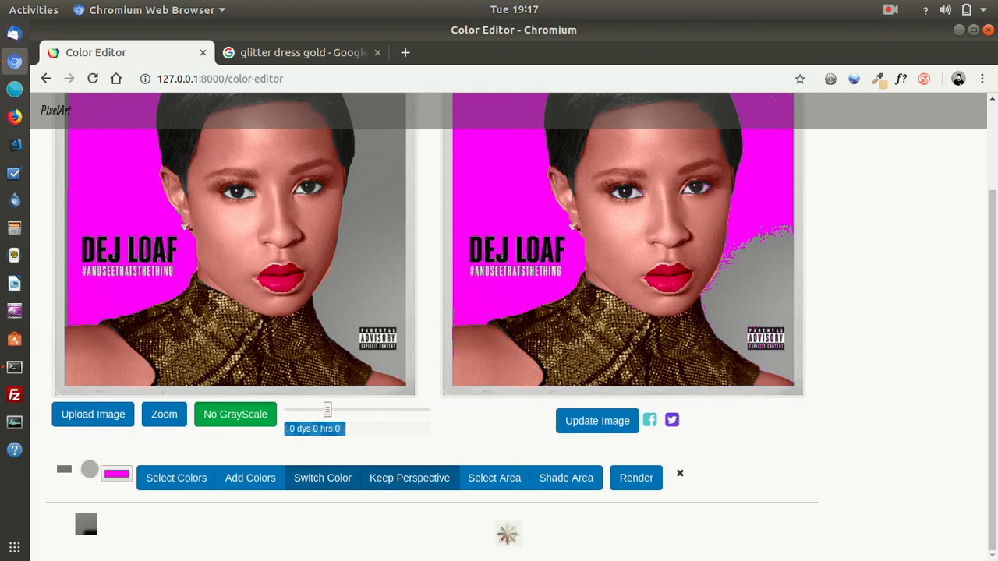
scroll(508, 328, up, 3)
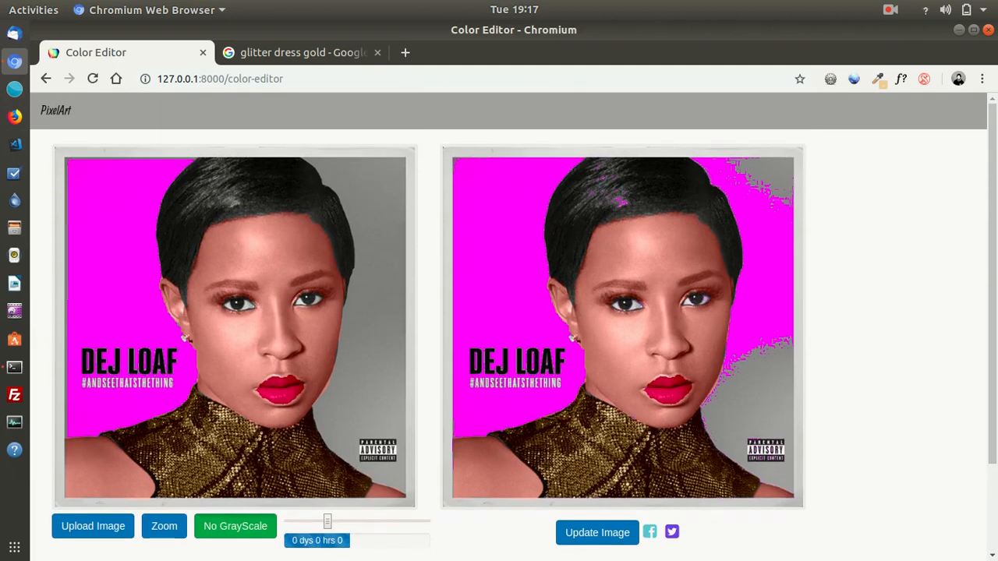
scroll(508, 328, down, 3)
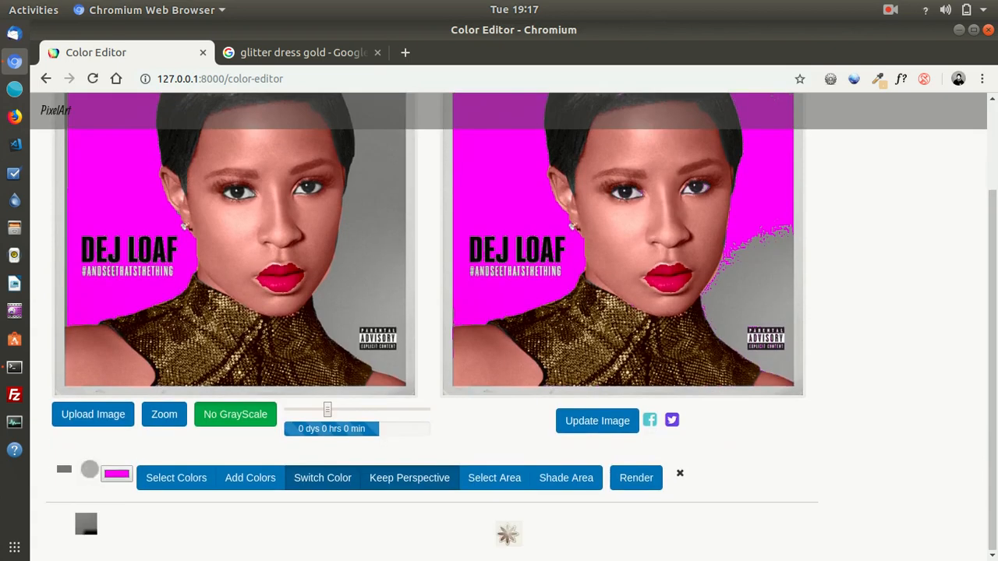
scroll(509, 328, up, 3)
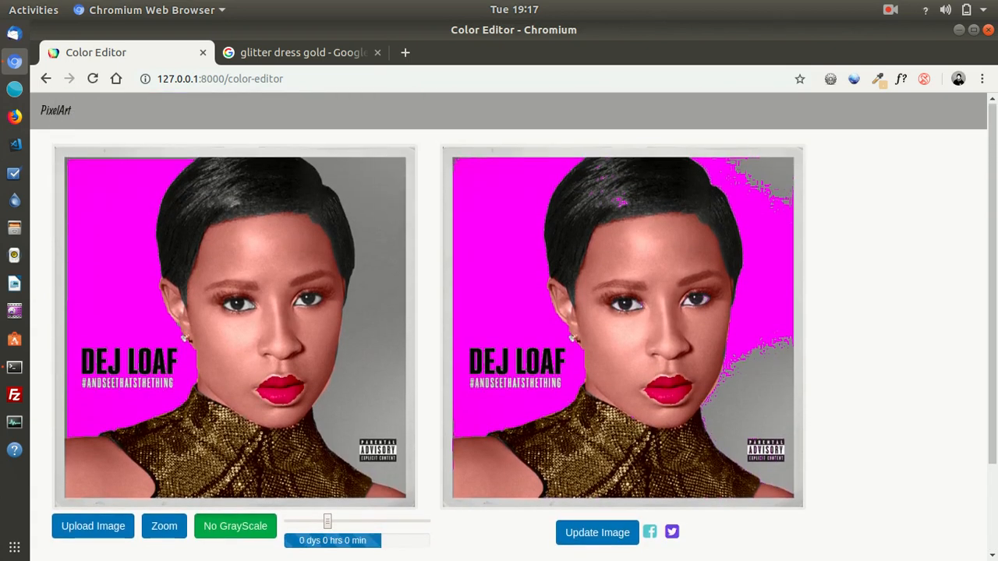
scroll(508, 328, down, 3)
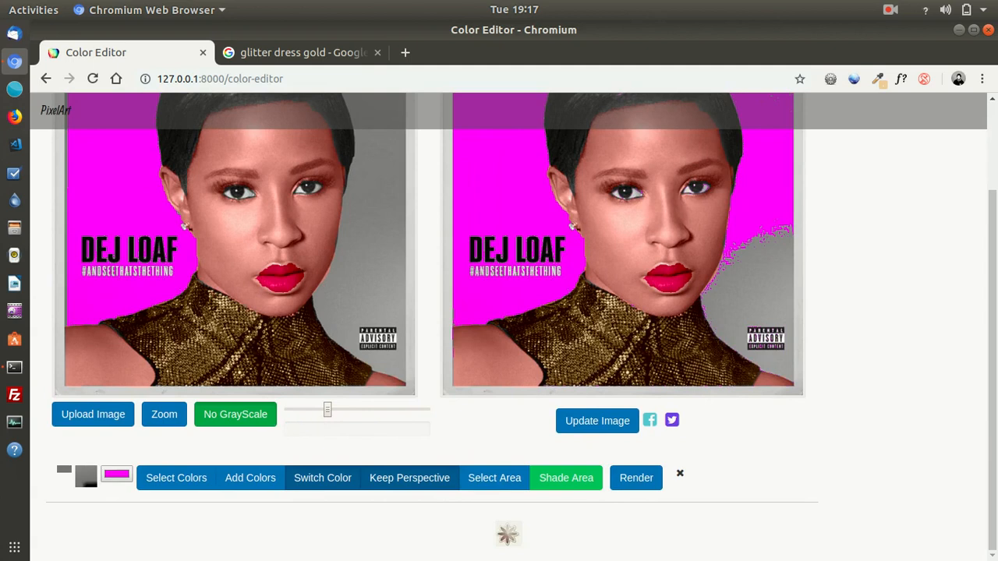
Step: Render the reshaded rim in magenta and update the working image with the result
click(636, 478)
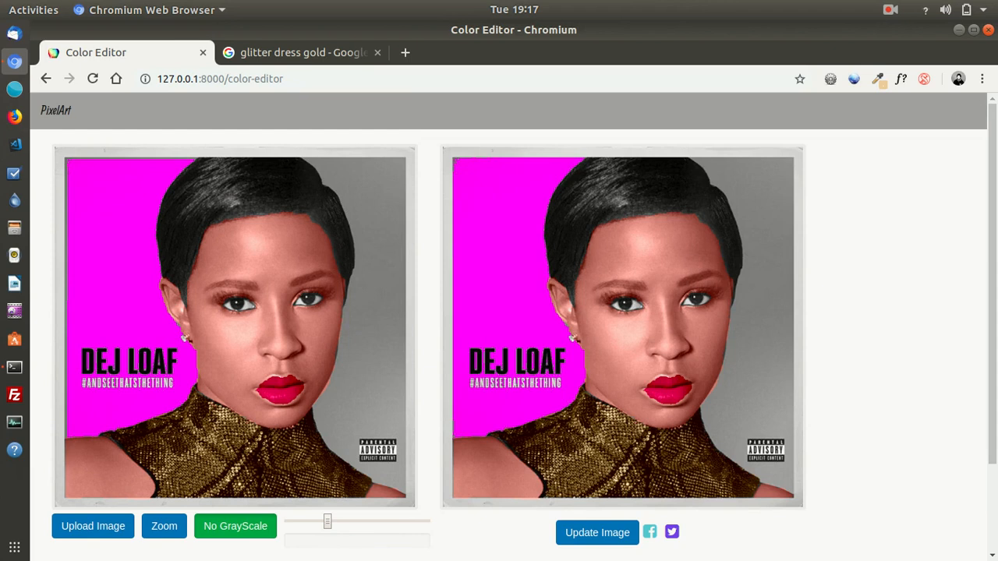
scroll(508, 328, down, 3)
scroll(508, 327, up, 1)
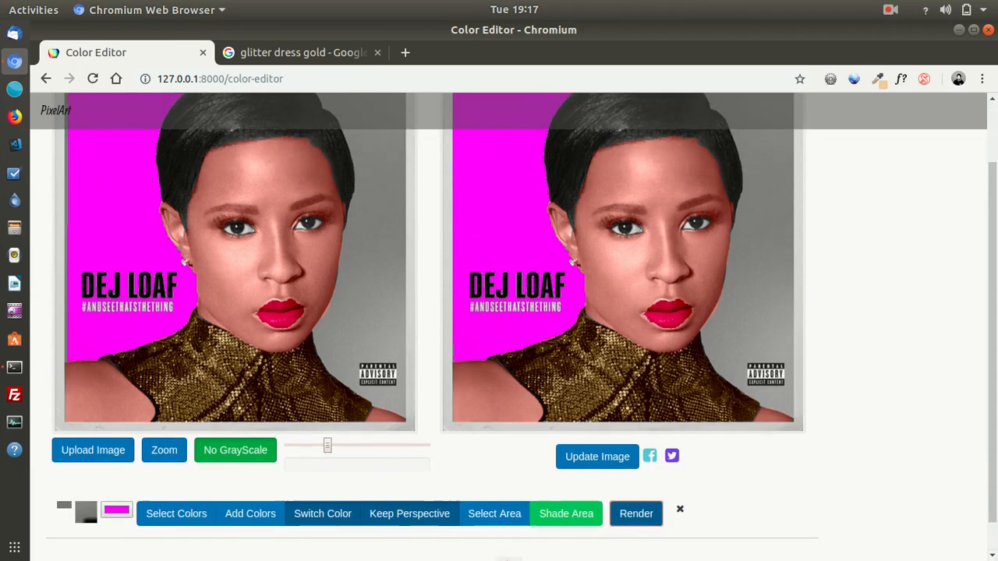
click(597, 459)
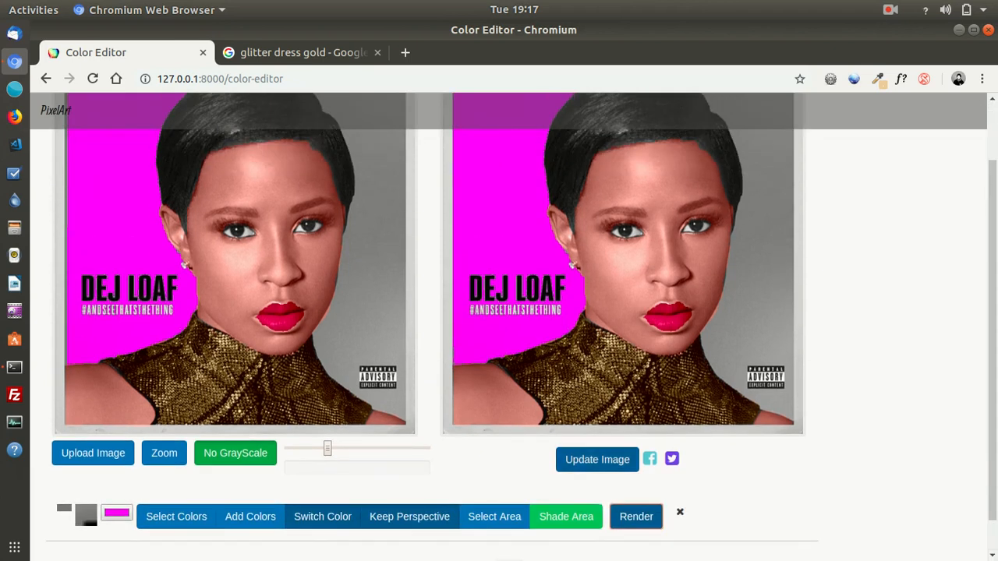
scroll(508, 537, up, 2)
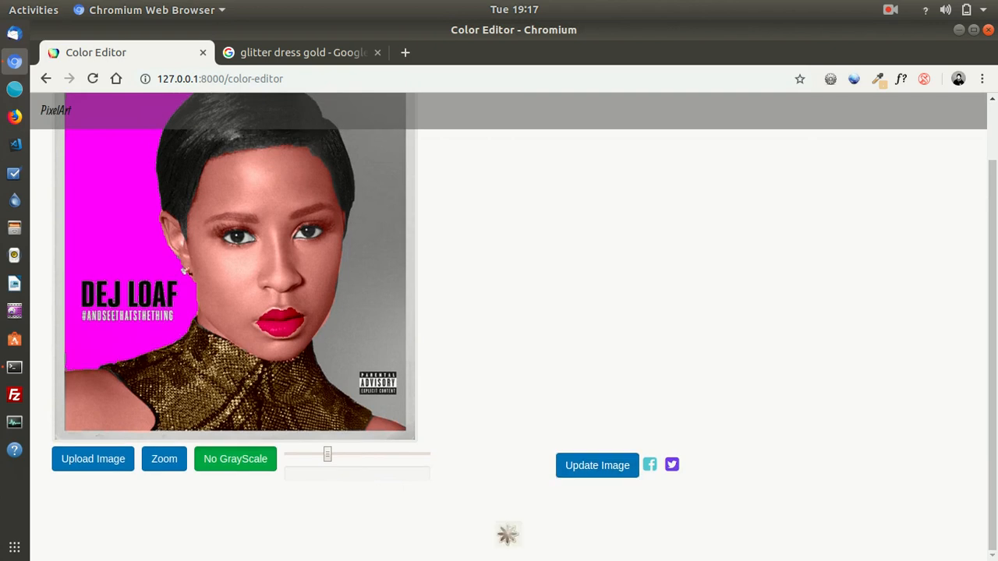
Step: Zoom in on the right part of the portrait, covering the gray background from the upper edge to the shoulder
click(163, 526)
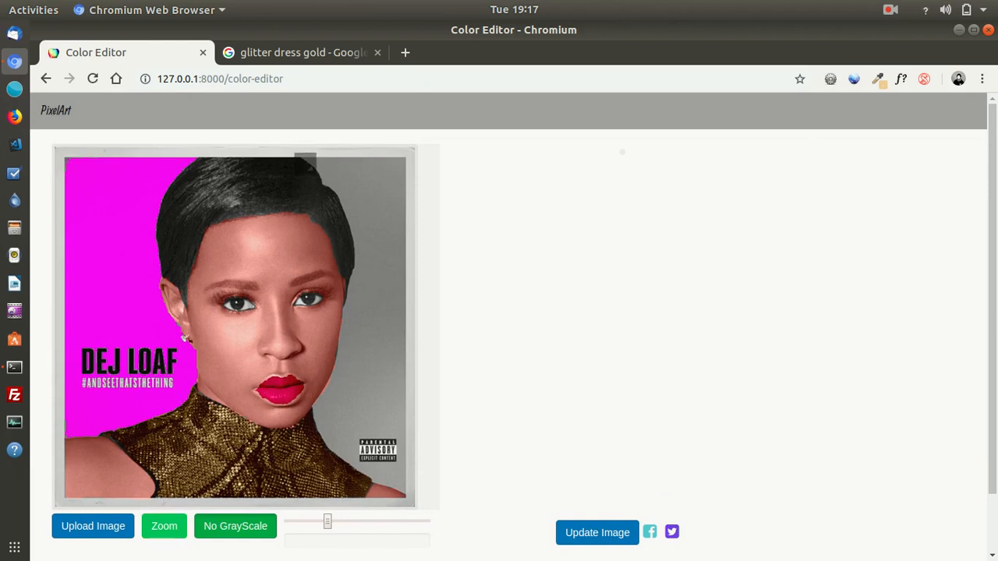
drag(315, 172, 408, 497)
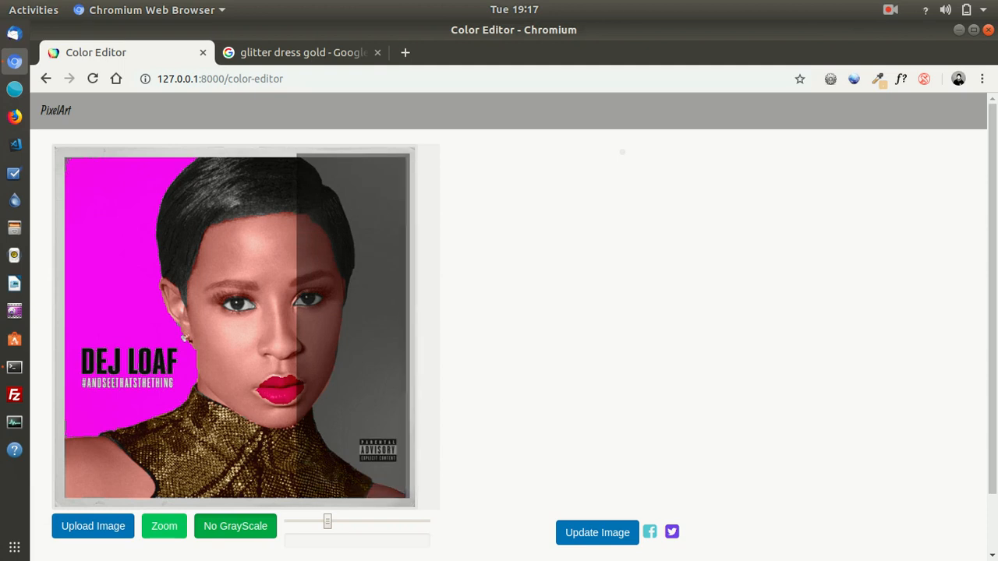
scroll(409, 497, down, 2)
click(164, 459)
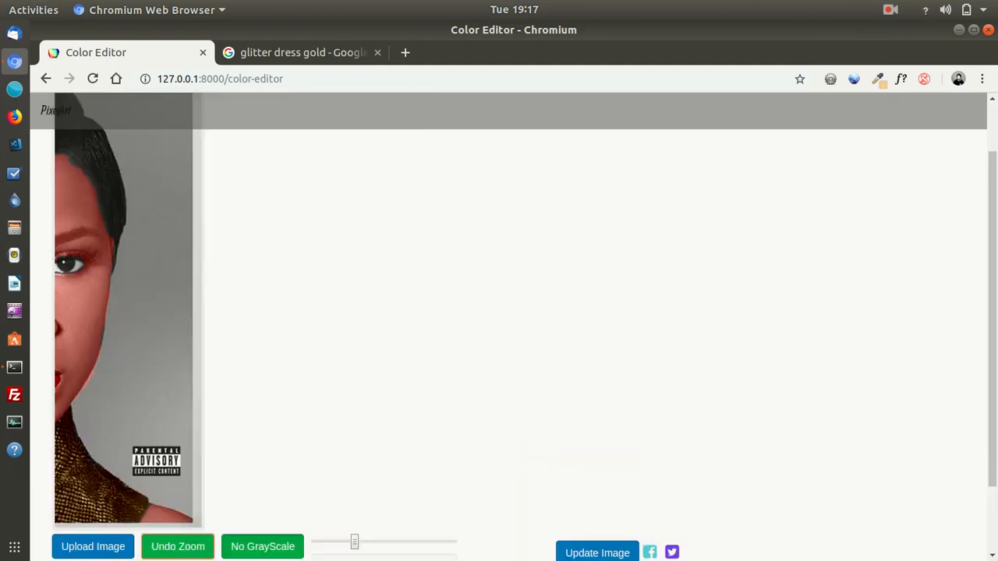
Step: Sample all colors from a tall area of the gray background above the Parental Advisory label
scroll(507, 535, down, 2)
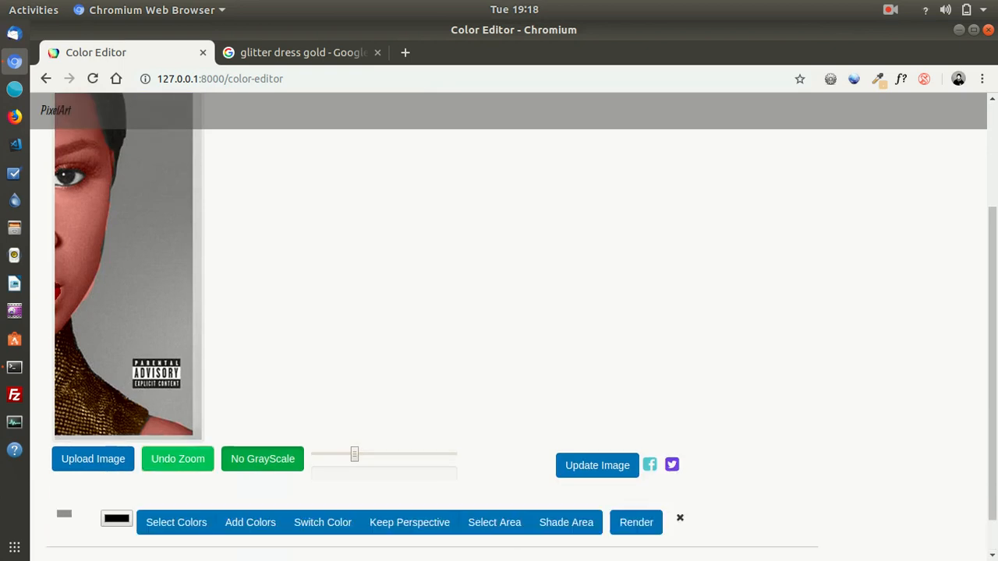
scroll(499, 530, down, 1)
click(178, 478)
scroll(234, 343, up, 5)
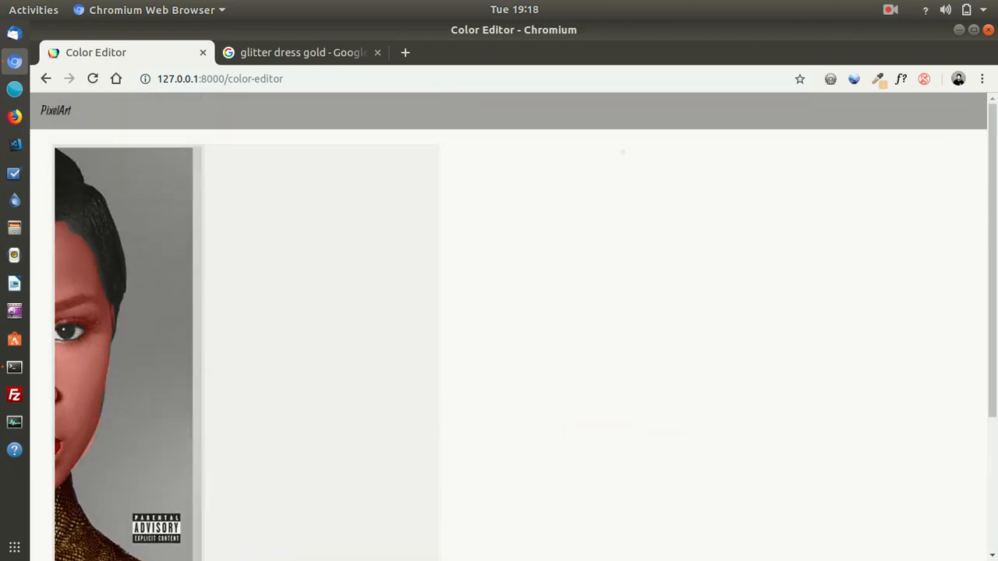
click(119, 165)
drag(140, 173, 173, 468)
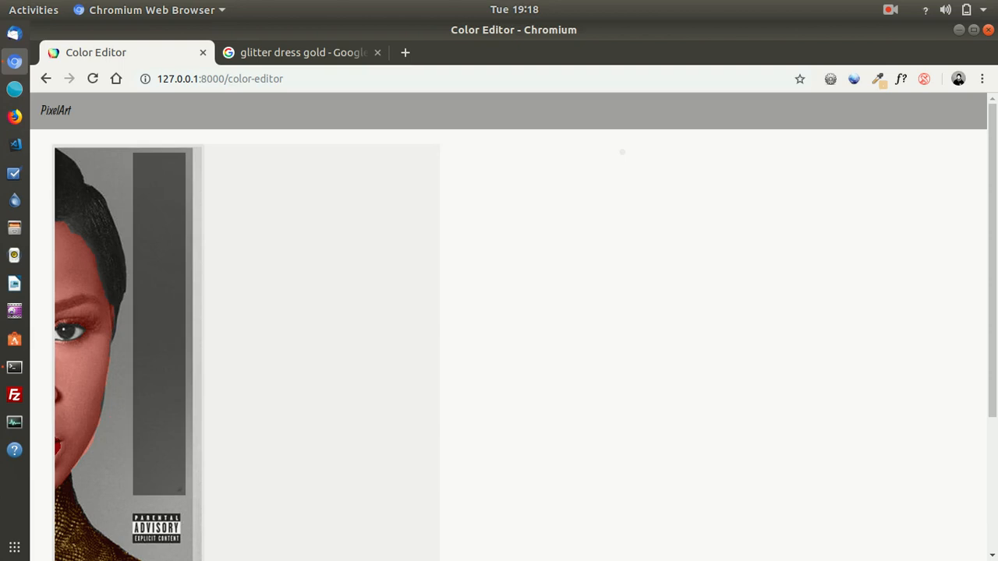
scroll(499, 311, down, 5)
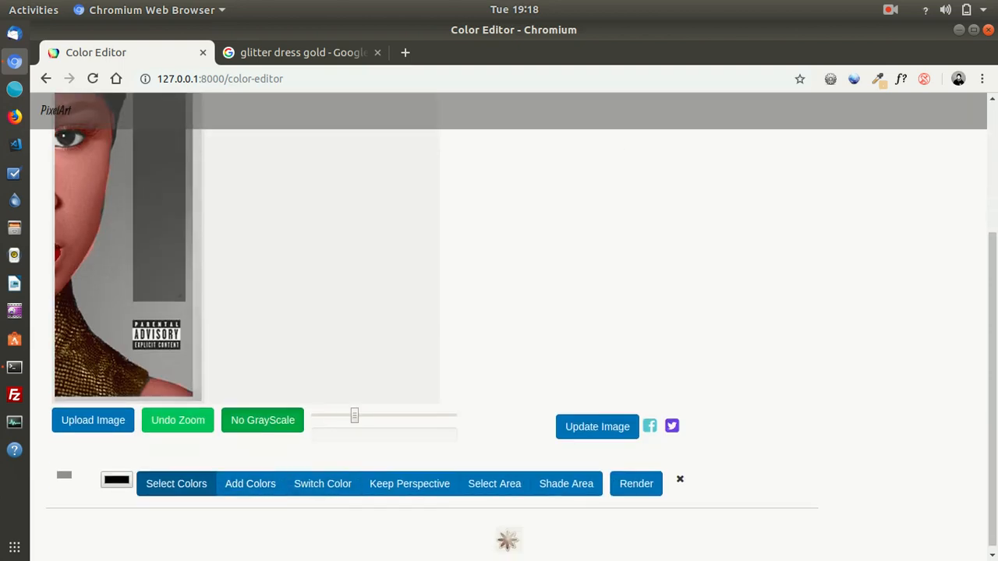
click(177, 484)
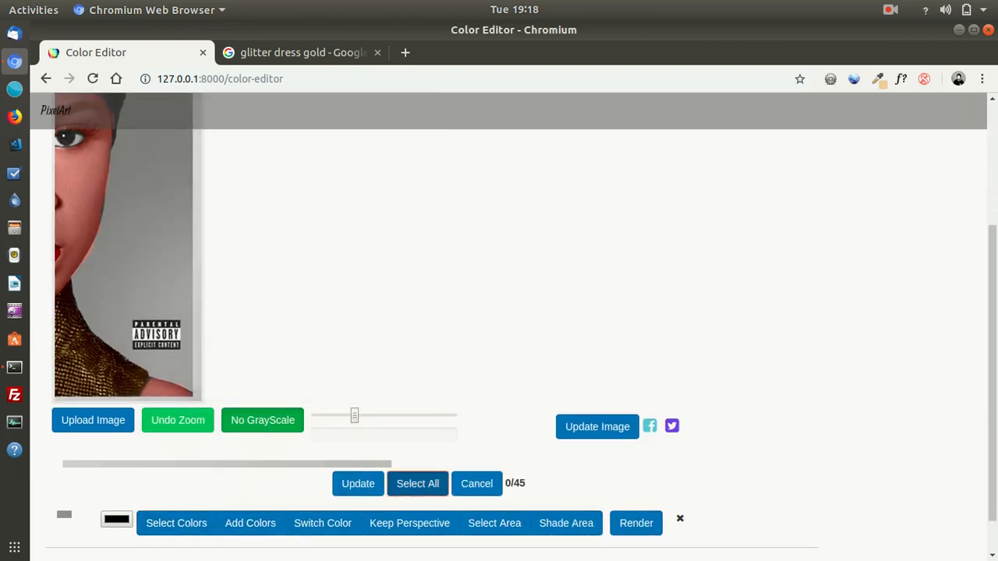
click(417, 483)
Step: Sample all colors from a wide band of the gray background just above the Parental Advisory label
click(177, 484)
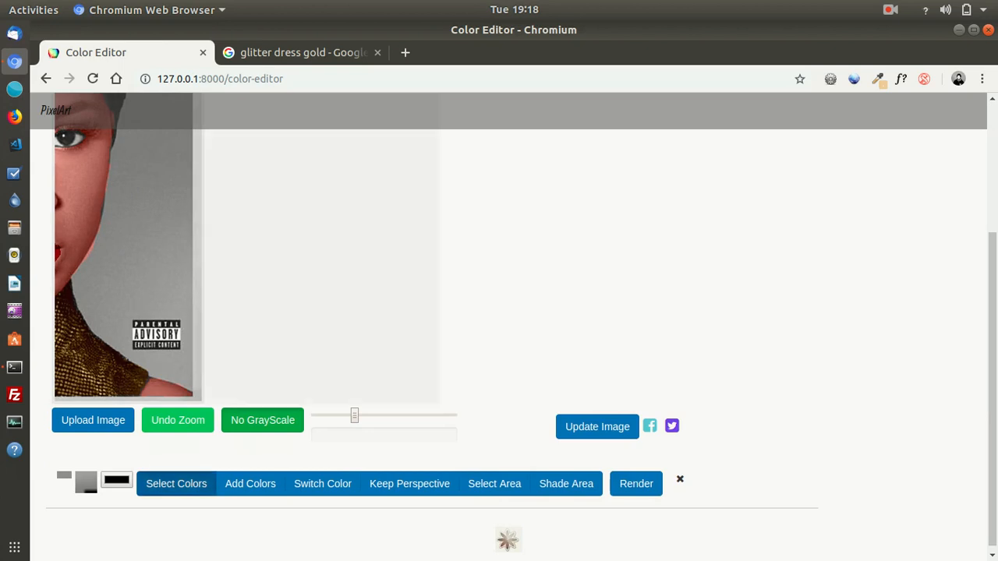
click(100, 282)
drag(112, 292, 185, 314)
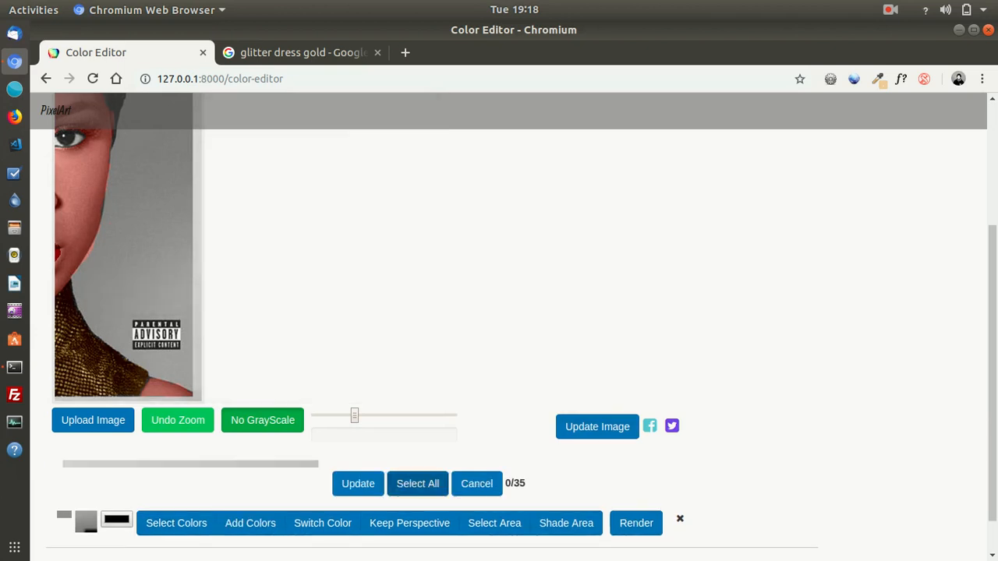
click(417, 484)
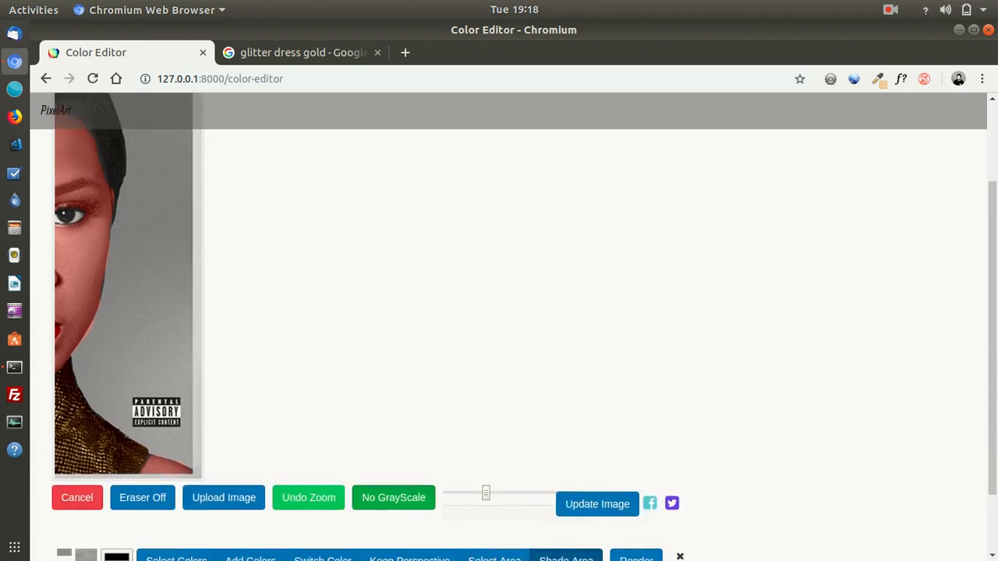
Step: Enlarge the shading brush and outline the gray background along the image's right edge, the top, the hair, face, garment and shoulder
drag(486, 493, 505, 493)
drag(190, 466, 190, 262)
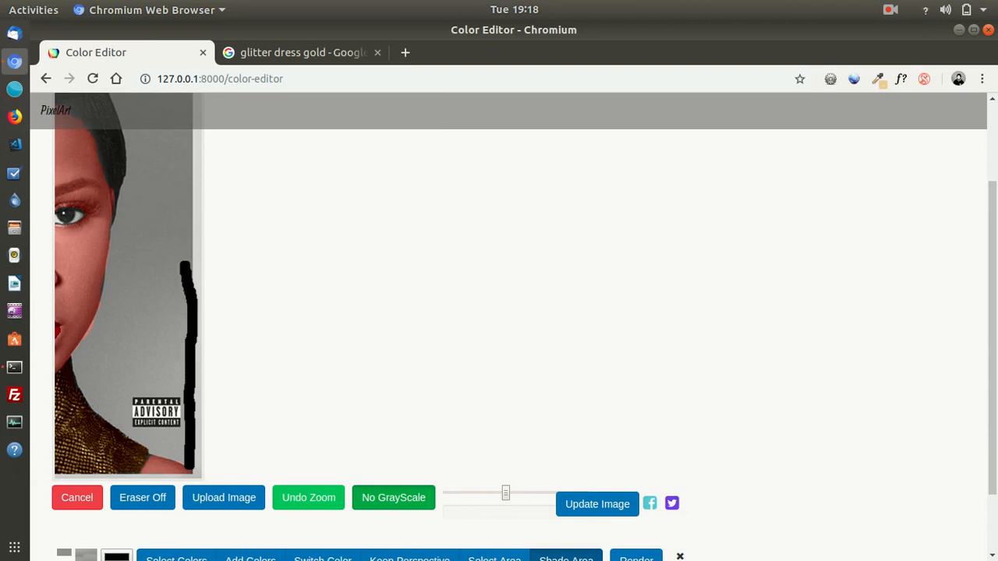
scroll(190, 262, up, 3)
mouse_move(188, 382)
mouse_down()
mouse_move(190, 150)
mouse_move(57, 151)
mouse_move(113, 209)
mouse_move(126, 292)
mouse_move(120, 351)
mouse_move(115, 343)
mouse_move(72, 477)
mouse_move(92, 510)
mouse_up()
scroll(92, 509, down, 2)
mouse_move(92, 430)
mouse_down()
mouse_move(116, 466)
mouse_move(156, 494)
mouse_move(183, 497)
mouse_up()
Step: Enlarge the brush further, shade the interior of the outlined gray background down to the shoulder, and apply the shaded area
drag(505, 532, 525, 532)
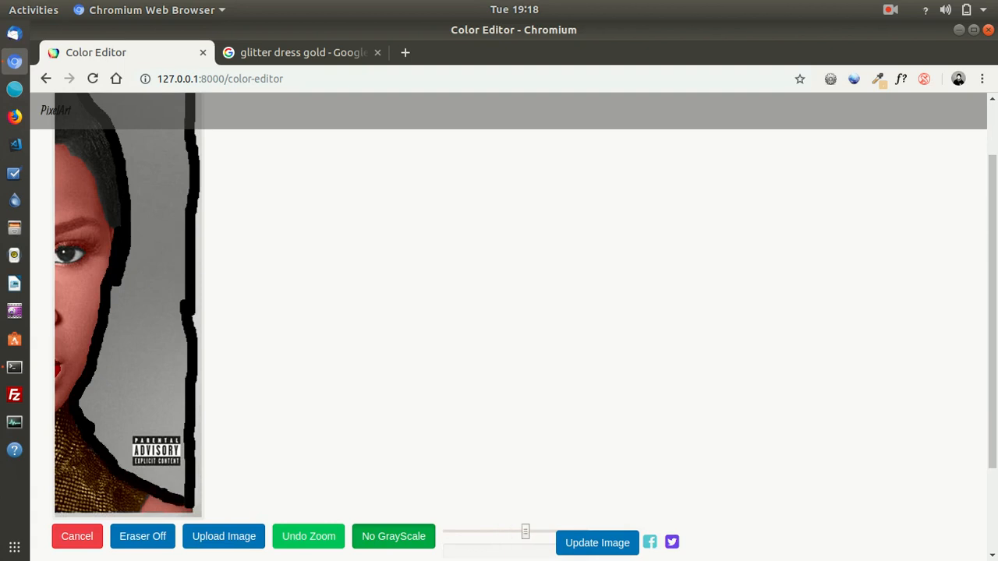
scroll(525, 532, up, 2)
drag(160, 179, 83, 158)
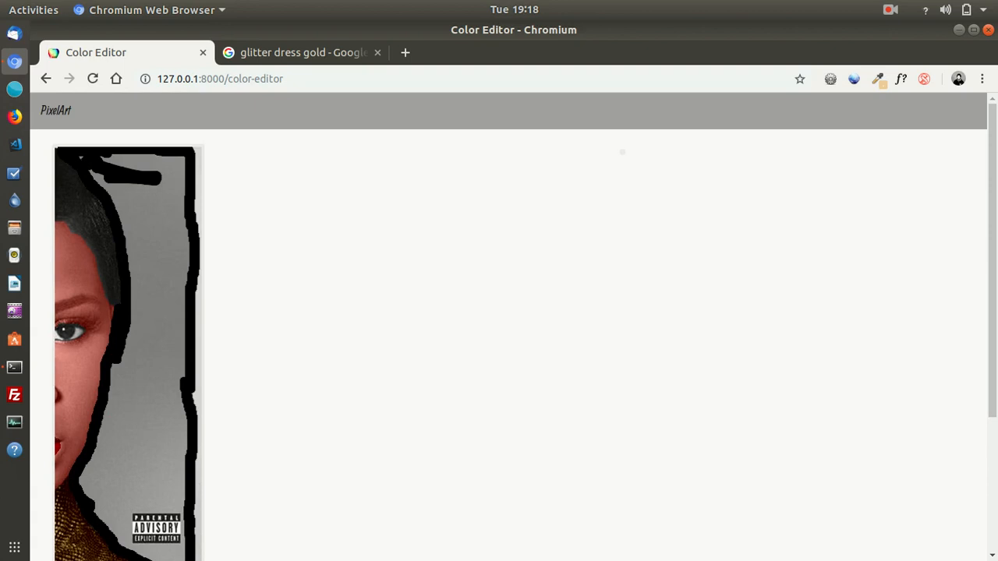
scroll(499, 328, down, 5)
drag(525, 410, 575, 406)
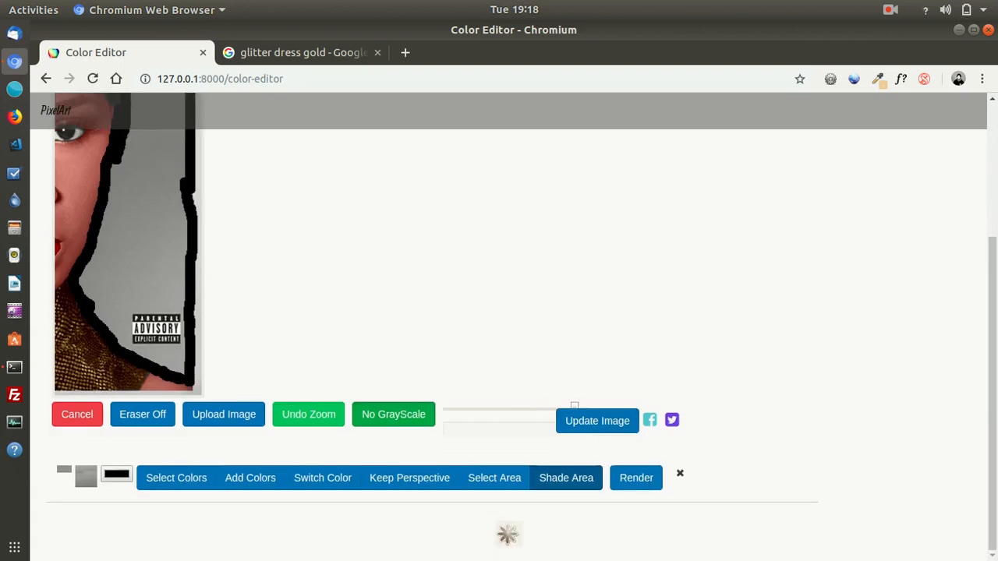
scroll(499, 328, up, 5)
mouse_move(106, 162)
mouse_down()
mouse_move(138, 195)
mouse_move(97, 177)
mouse_move(152, 222)
mouse_move(134, 162)
mouse_move(167, 226)
mouse_move(174, 165)
mouse_move(162, 158)
mouse_move(156, 308)
mouse_up()
mouse_move(180, 225)
mouse_down()
mouse_move(182, 177)
mouse_move(172, 328)
mouse_move(145, 234)
mouse_up()
mouse_move(157, 302)
mouse_down()
mouse_move(131, 232)
mouse_move(140, 392)
mouse_move(138, 374)
mouse_up()
scroll(138, 374, down, 1)
scroll(138, 374, down, 3)
mouse_move(131, 146)
mouse_down()
mouse_move(125, 238)
mouse_move(121, 219)
mouse_move(97, 354)
mouse_move(89, 307)
mouse_move(128, 343)
mouse_move(159, 394)
mouse_move(109, 386)
mouse_move(168, 407)
mouse_move(176, 383)
mouse_move(176, 415)
mouse_move(175, 193)
mouse_move(185, 324)
mouse_move(161, 203)
mouse_move(159, 340)
mouse_up()
mouse_move(159, 339)
mouse_down()
mouse_move(184, 351)
mouse_move(156, 203)
mouse_move(148, 359)
mouse_move(161, 366)
mouse_move(126, 261)
mouse_move(137, 265)
mouse_move(121, 343)
mouse_move(113, 340)
mouse_up()
scroll(117, 335, up, 1)
scroll(507, 327, up, 2)
scroll(507, 327, down, 3)
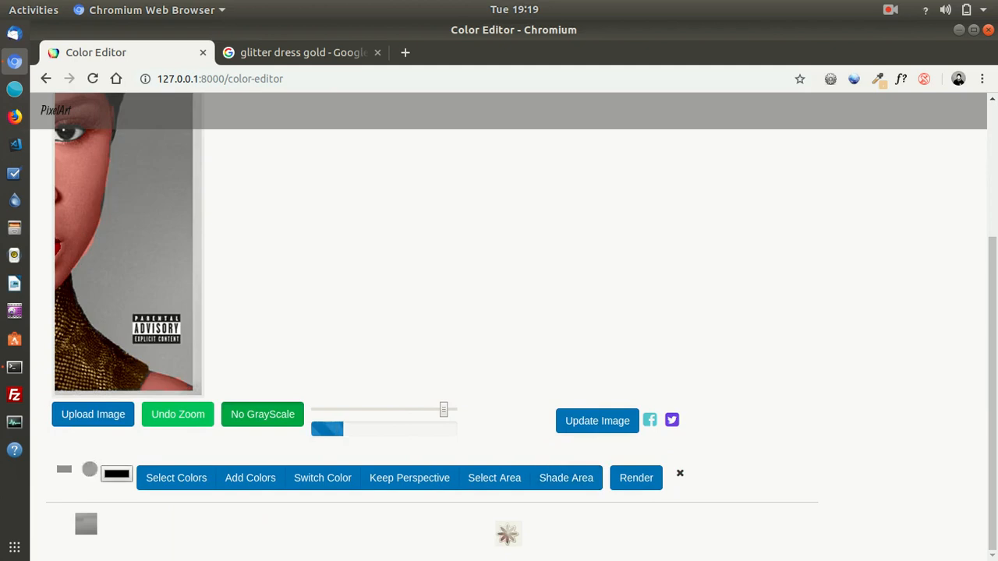
Step: Set the replacement color to magenta #f906e1, enable Switch Color and Keep Perspective, and render the shaded background
click(116, 474)
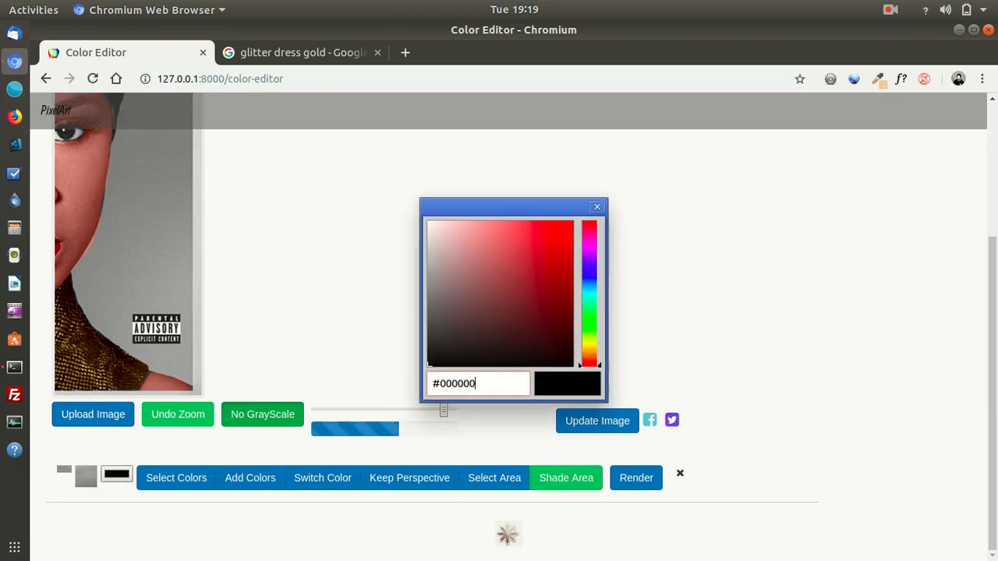
click(589, 242)
drag(567, 226, 570, 224)
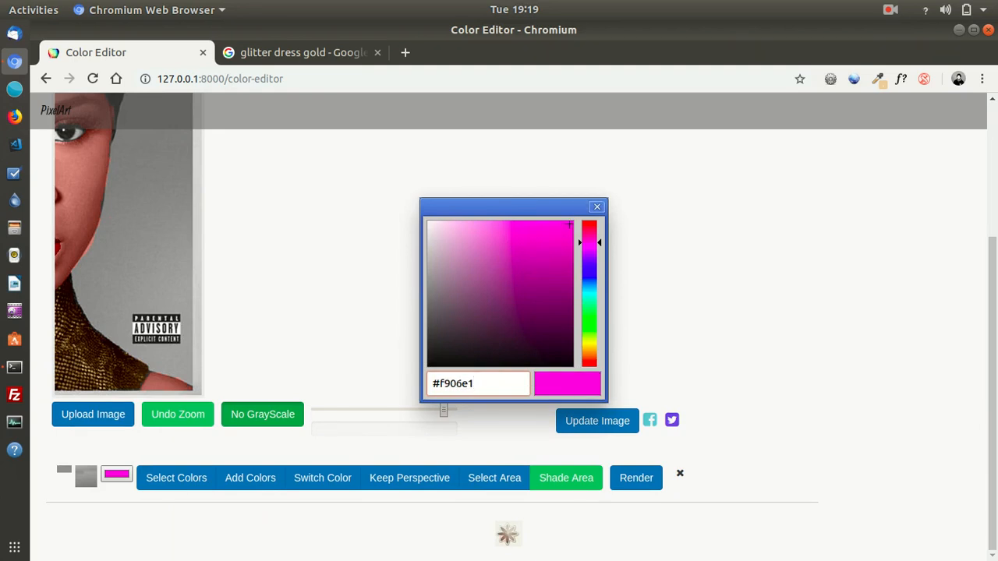
click(597, 206)
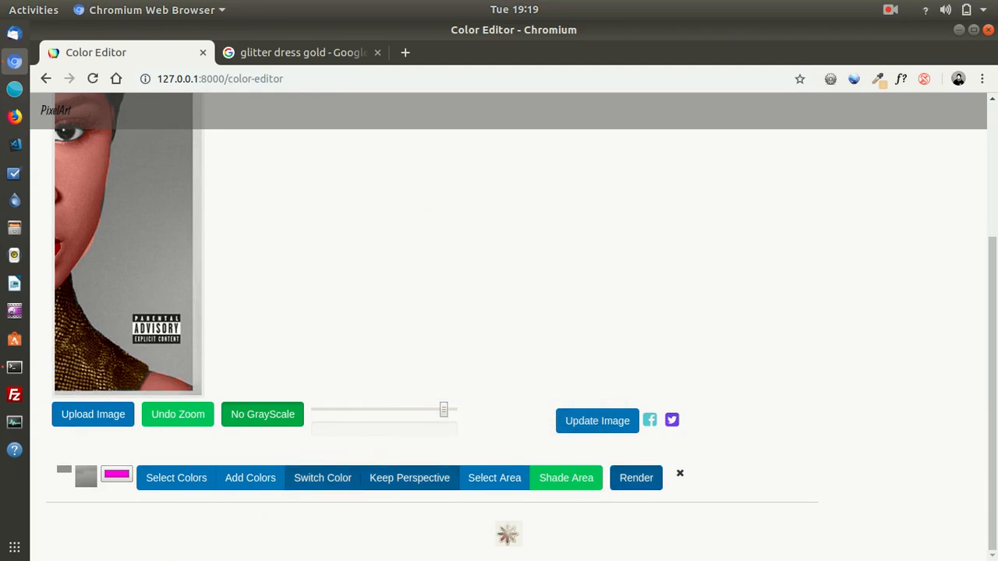
click(636, 478)
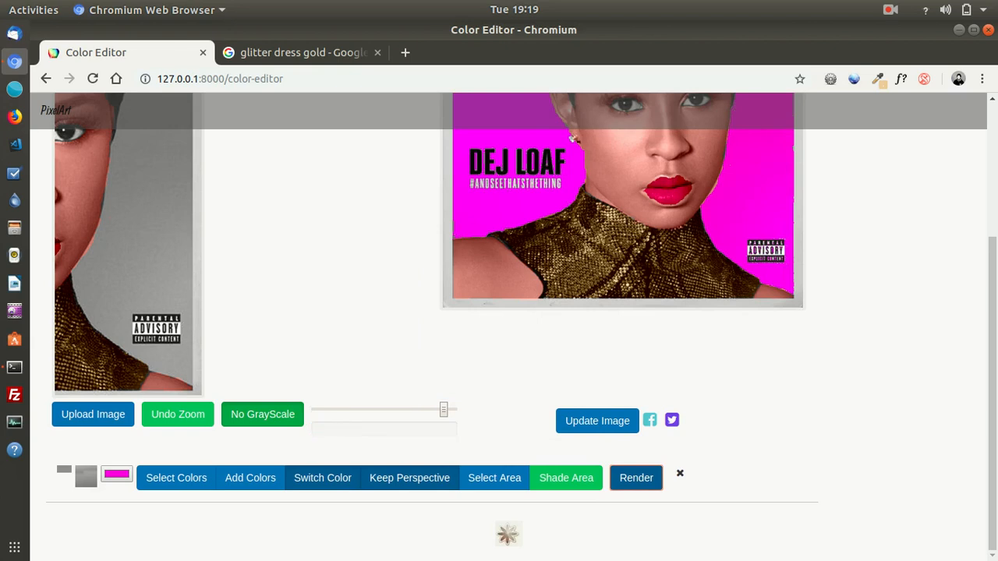
Step: Check the rendered portrait's right-hand background and update the working image with the result
scroll(514, 327, up, 5)
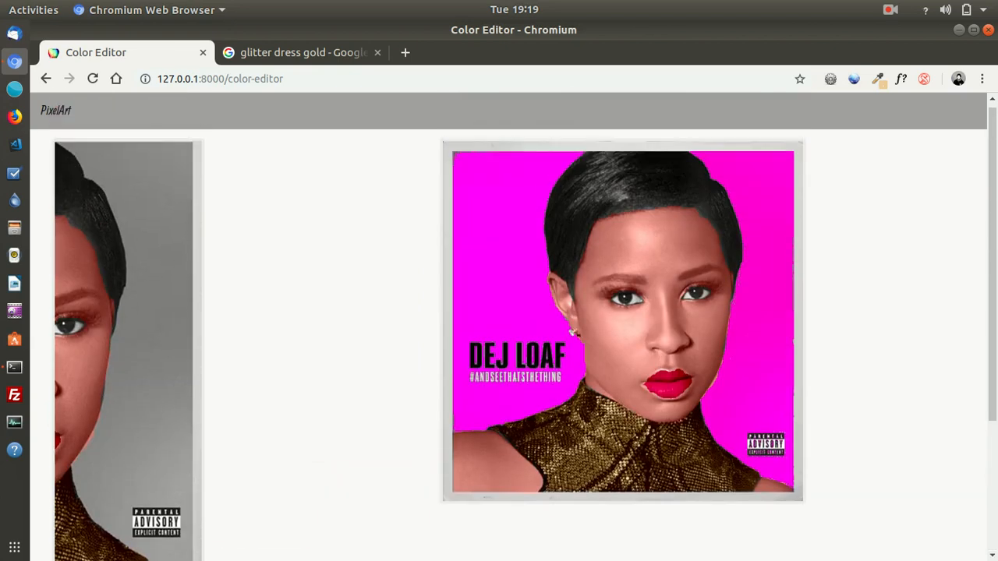
scroll(444, 559, down, 1)
scroll(443, 559, up, 1)
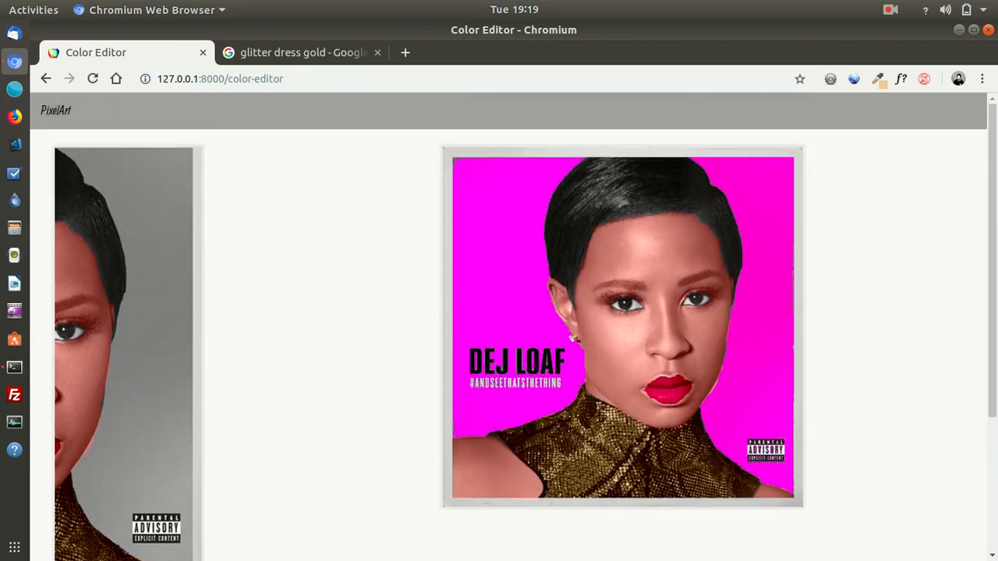
scroll(623, 483, down, 5)
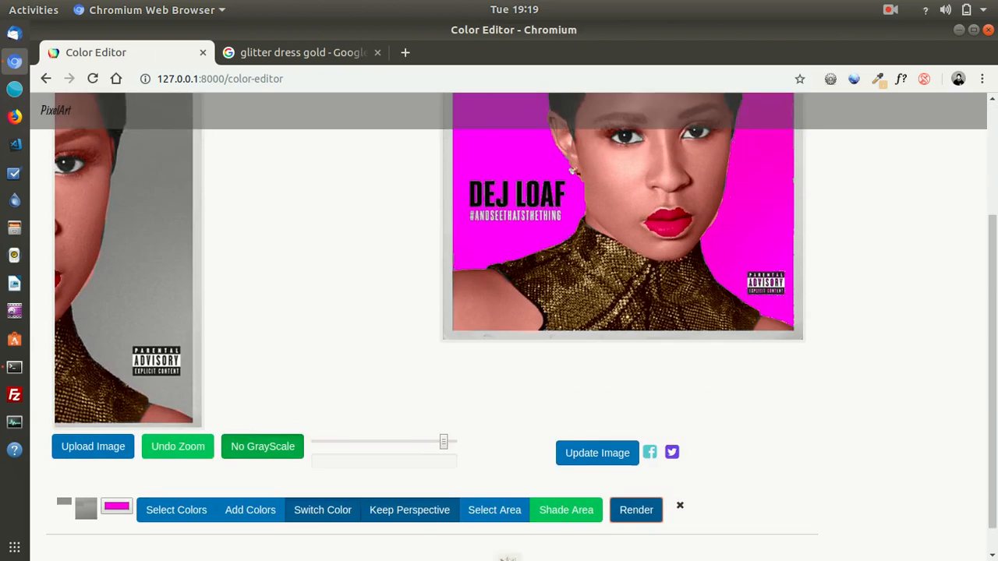
click(599, 427)
scroll(599, 428, up, 3)
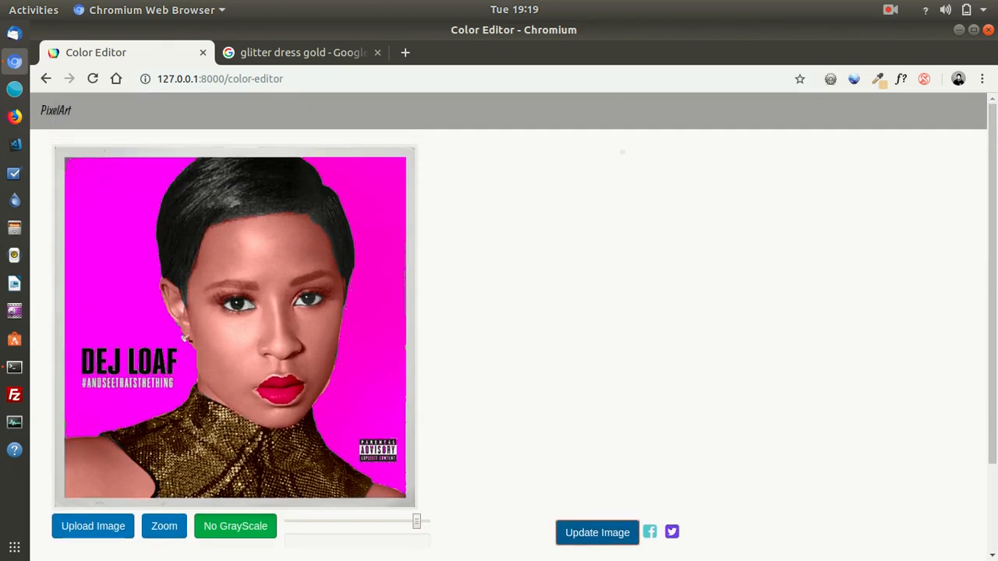